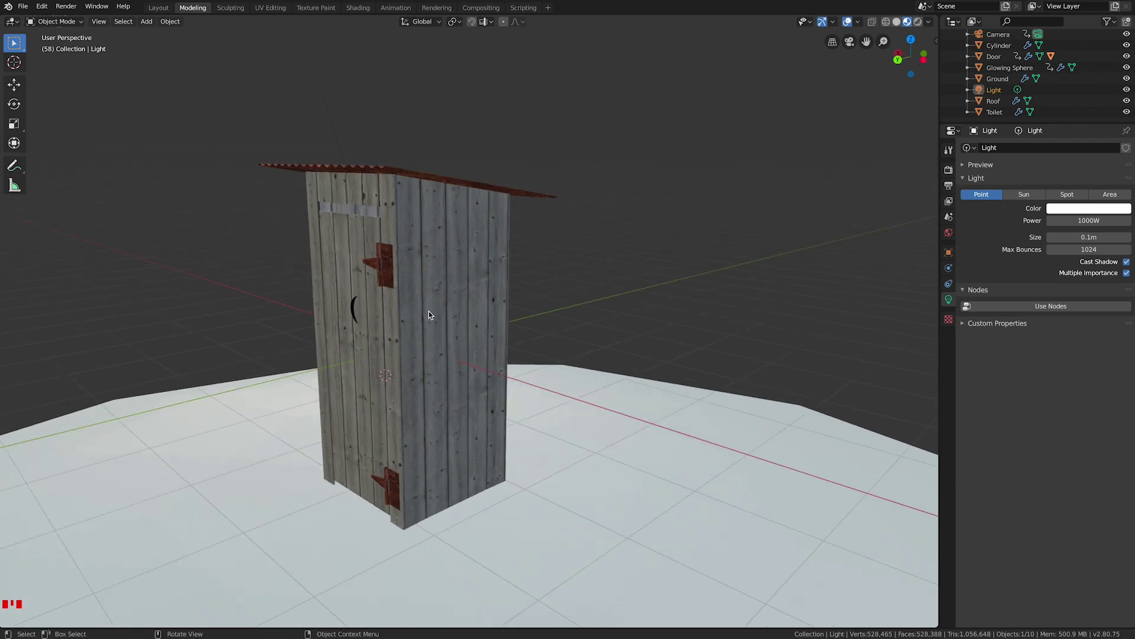
Step: Orbit and zoom to view the outhouse from the front and its right side
middle_click_drag(377, 247, 435, 252)
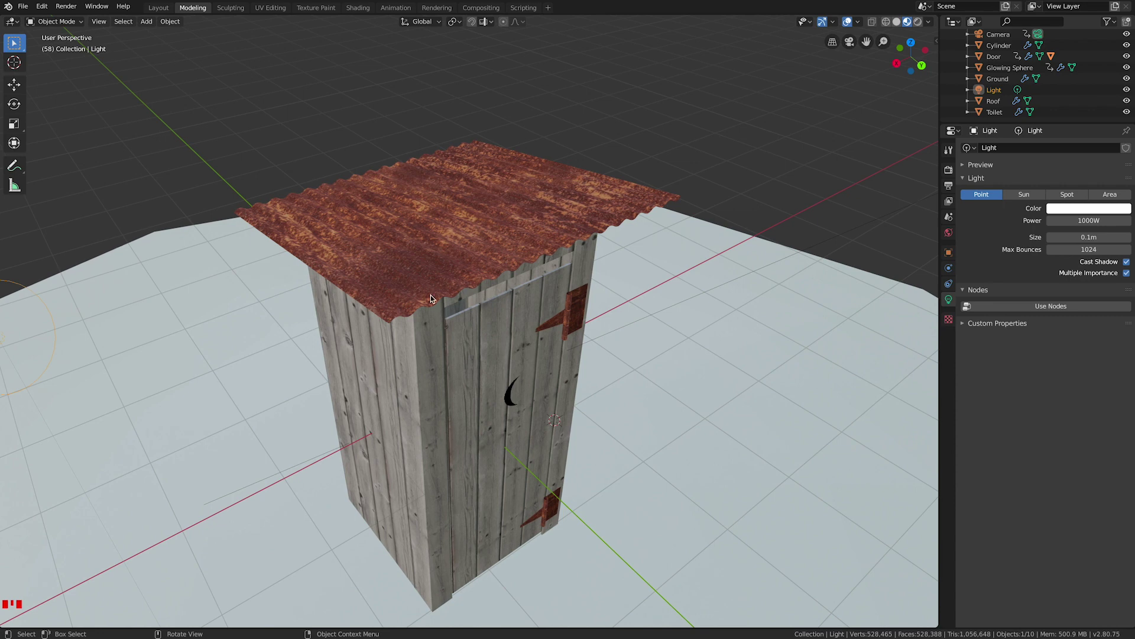
middle_click_drag(430, 299, 427, 287)
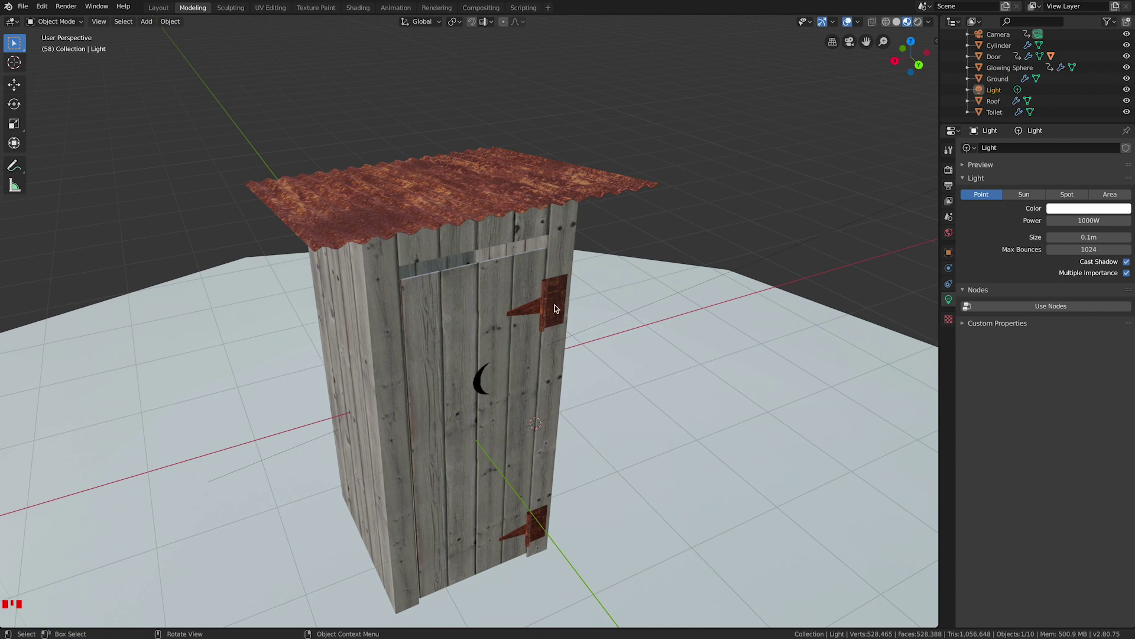
scroll(555, 307, "down", 5)
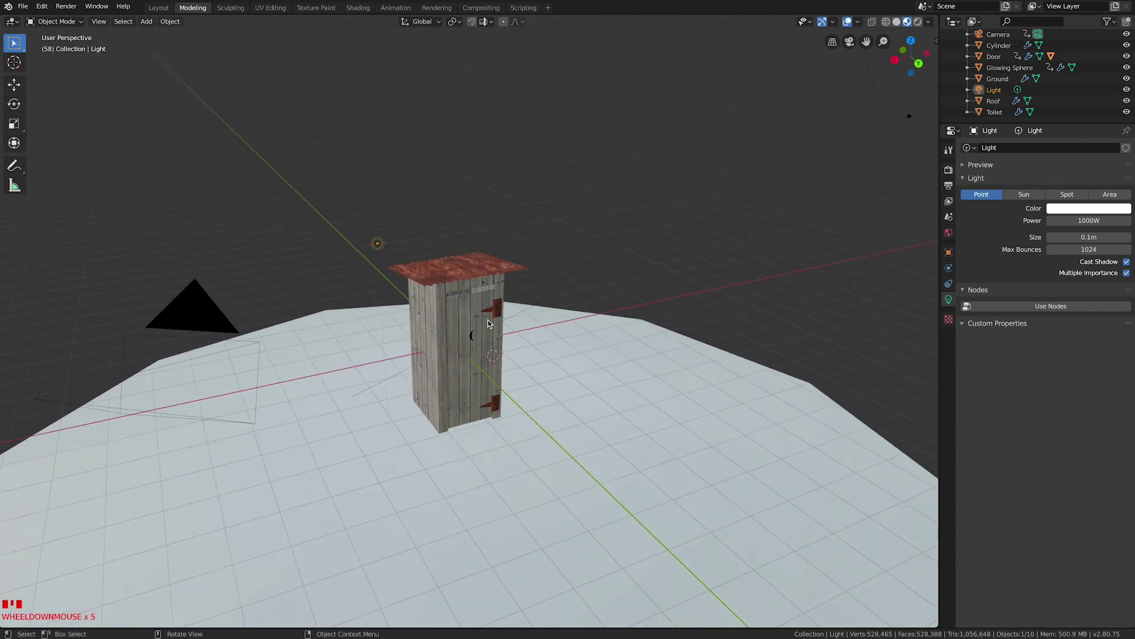
scroll(488, 321, "down", 3)
middle_click_drag(491, 326, 520, 352)
Step: Play the animation so the door swings open, orbiting until the outhouse faces the camera
key("space")
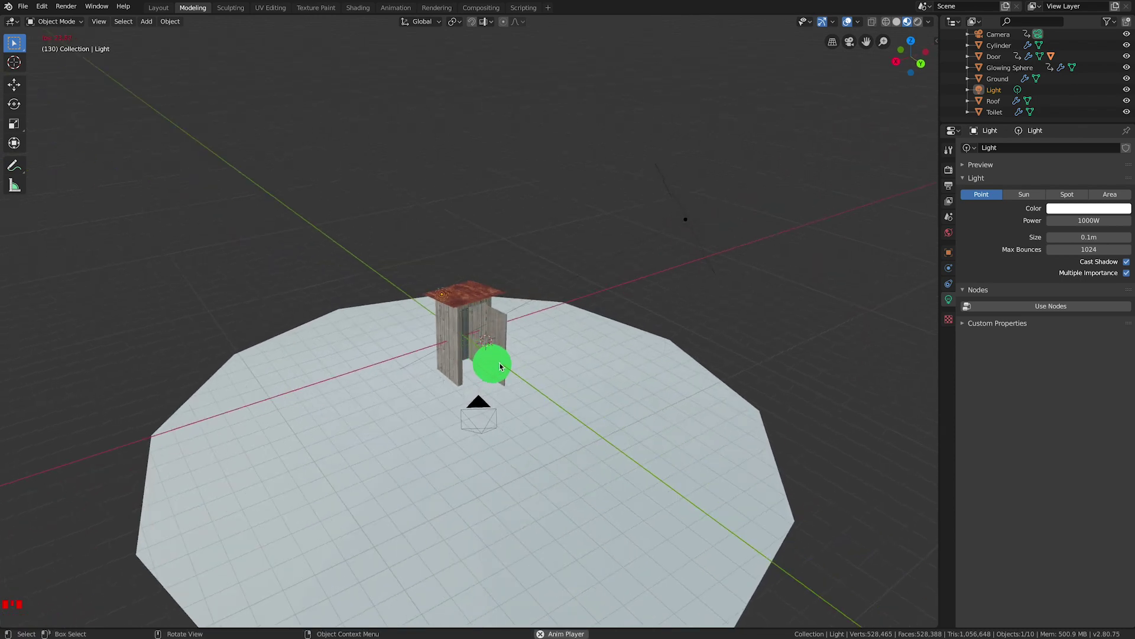
middle_click_drag(500, 366, 481, 340)
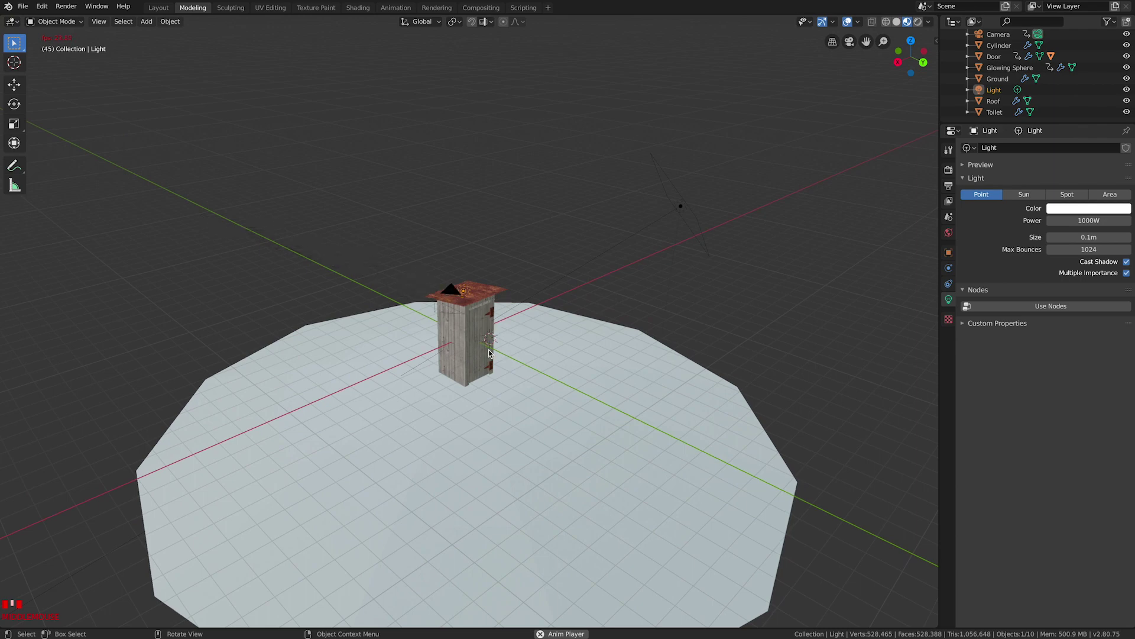
scroll(474, 372, "up", 5)
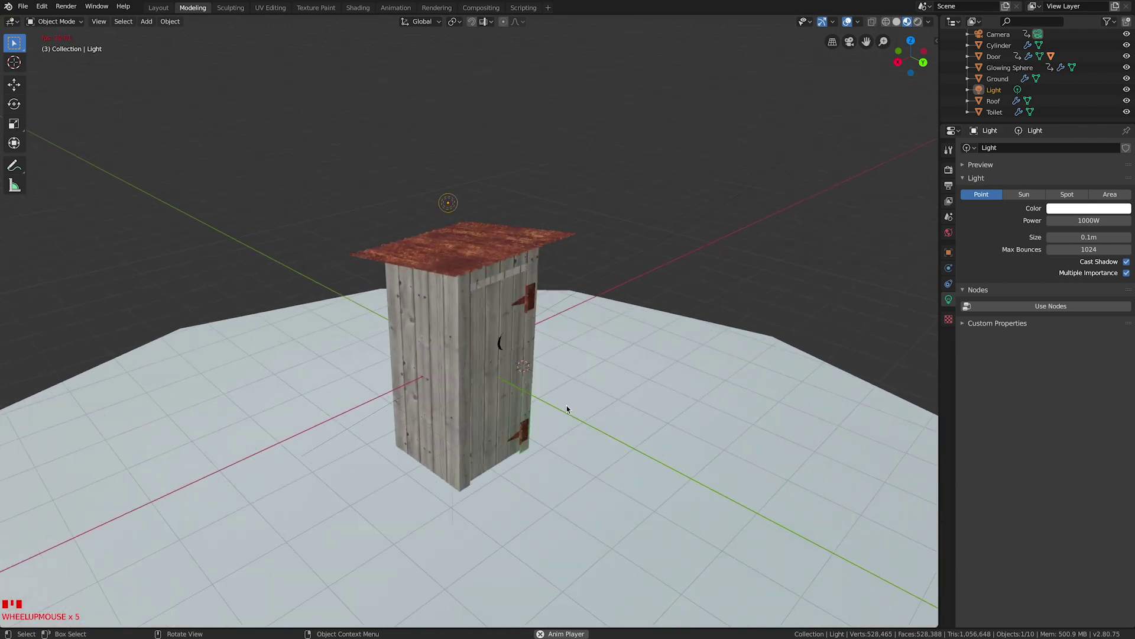
middle_click_drag(559, 401, 564, 392)
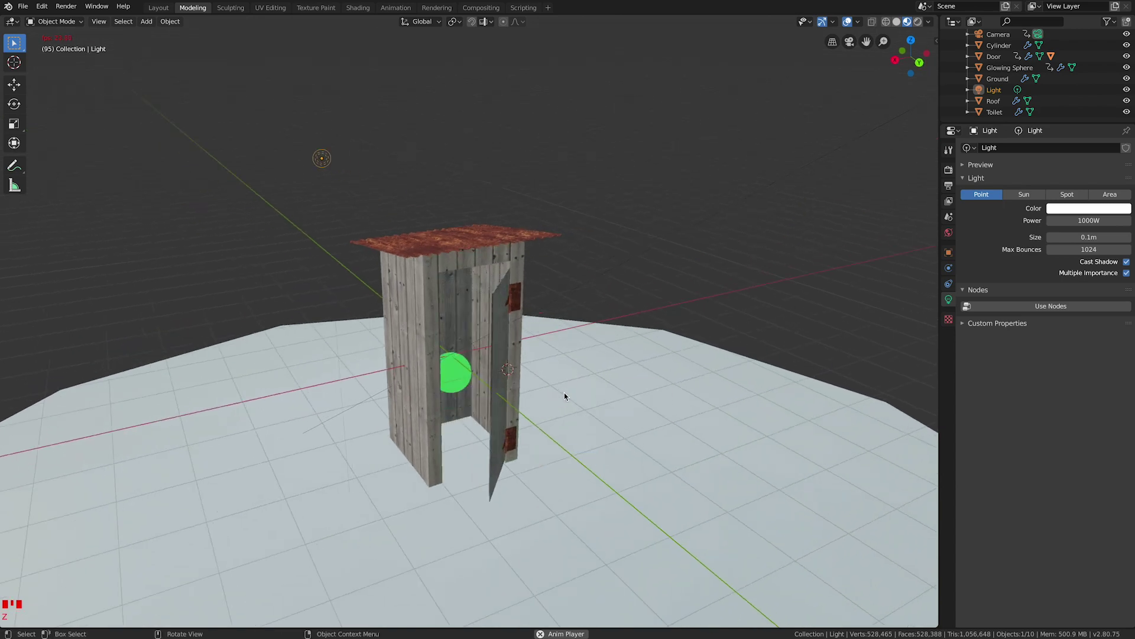
Step: Switch the viewport to Rendered shading and zoom in among the outhouse walls
key("z")
left_click(570, 337)
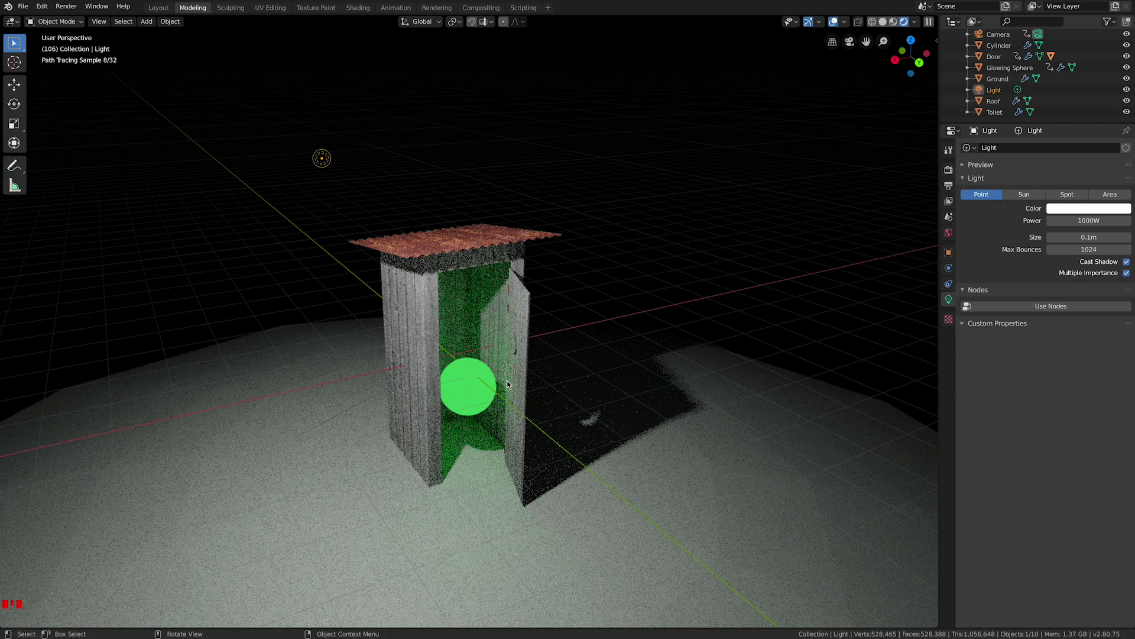
scroll(521, 382, "up", 5)
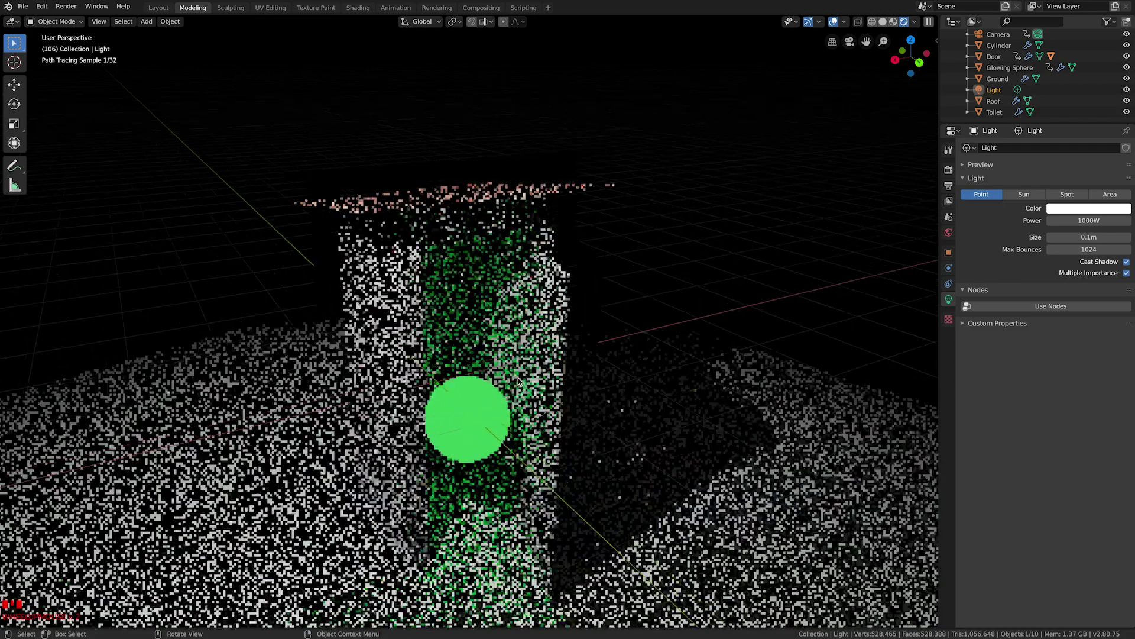
scroll(529, 377, "up", 5)
middle_click_drag(529, 377, 481, 369)
Step: Frame the outhouse and glowing sphere, then return to Look Dev material preview shading
scroll(480, 370, "up", 3)
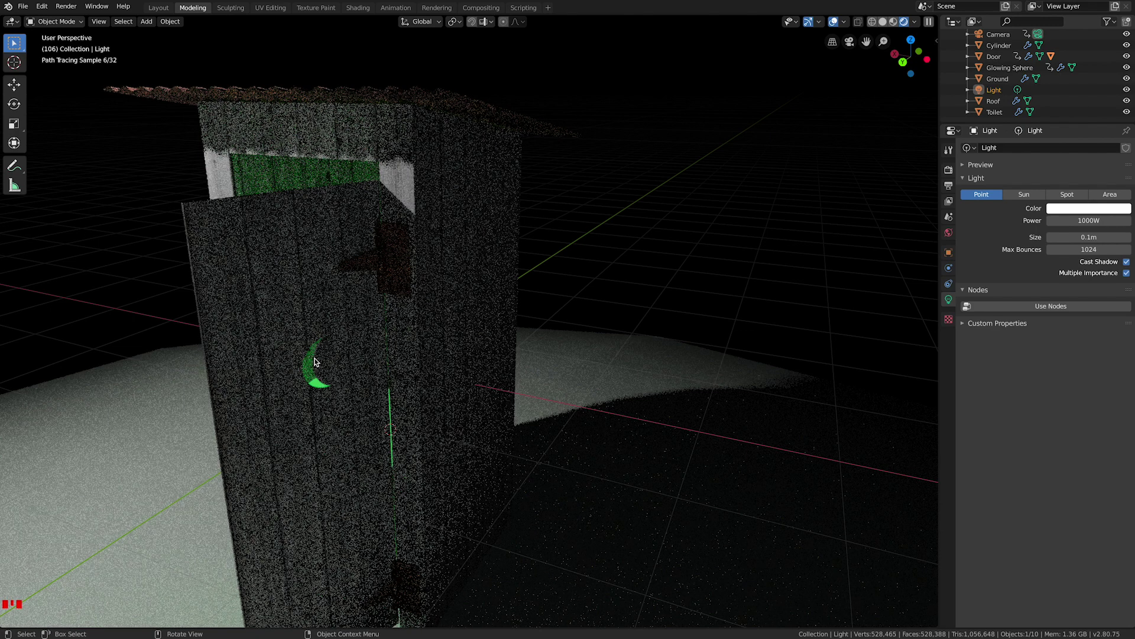
middle_click_drag(313, 383, 361, 386)
scroll(361, 383, "down", 3)
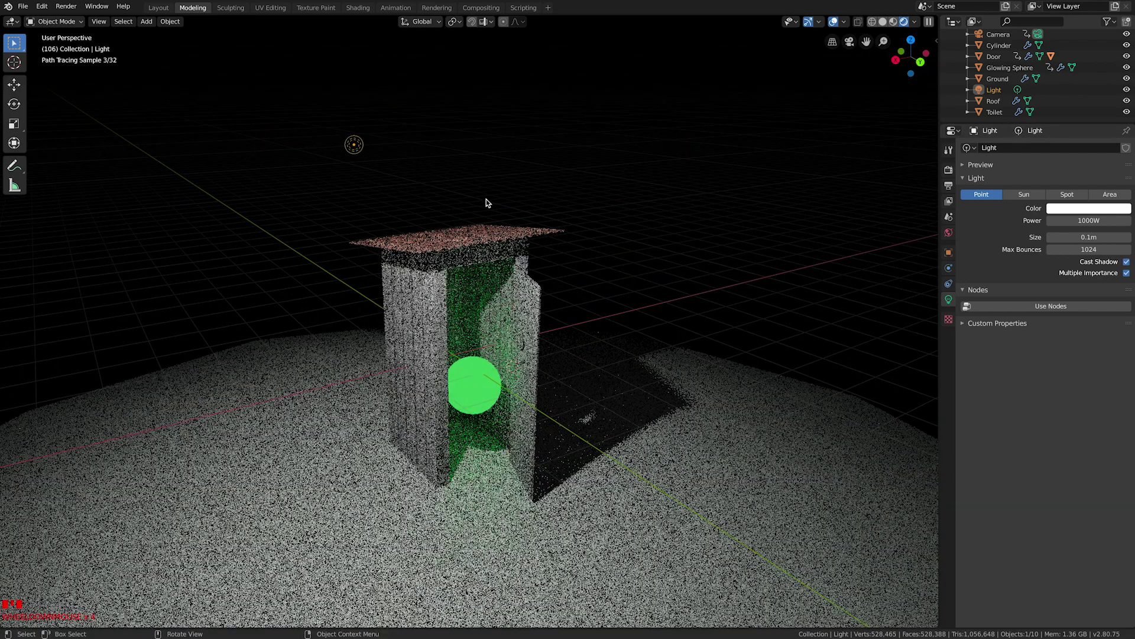
key("z")
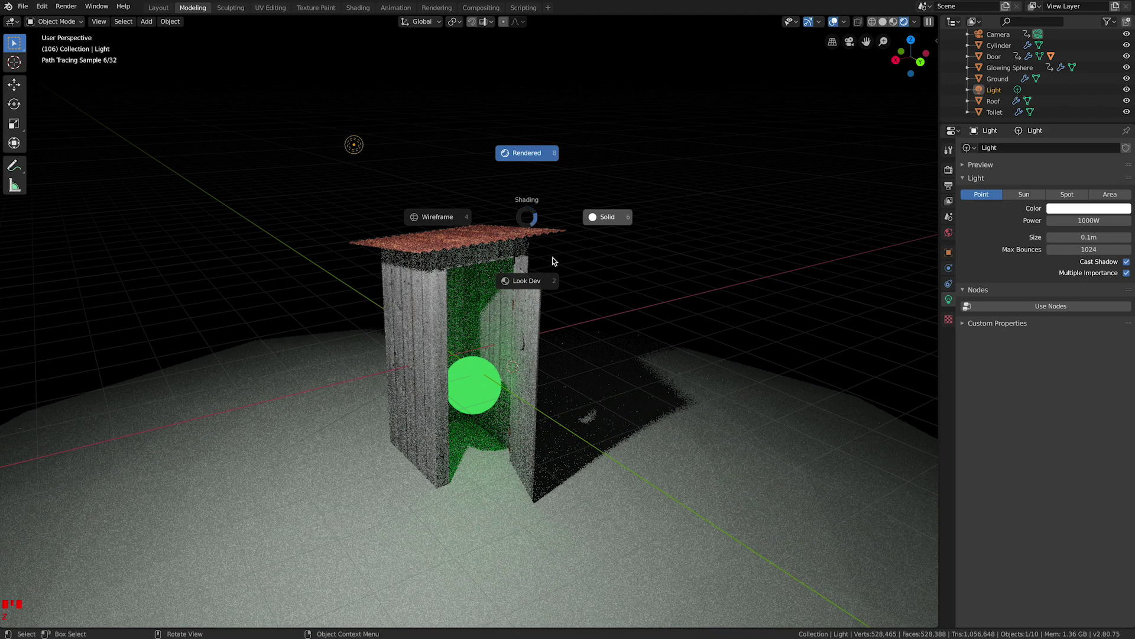
left_click(539, 281)
scroll(542, 286, "down", 2)
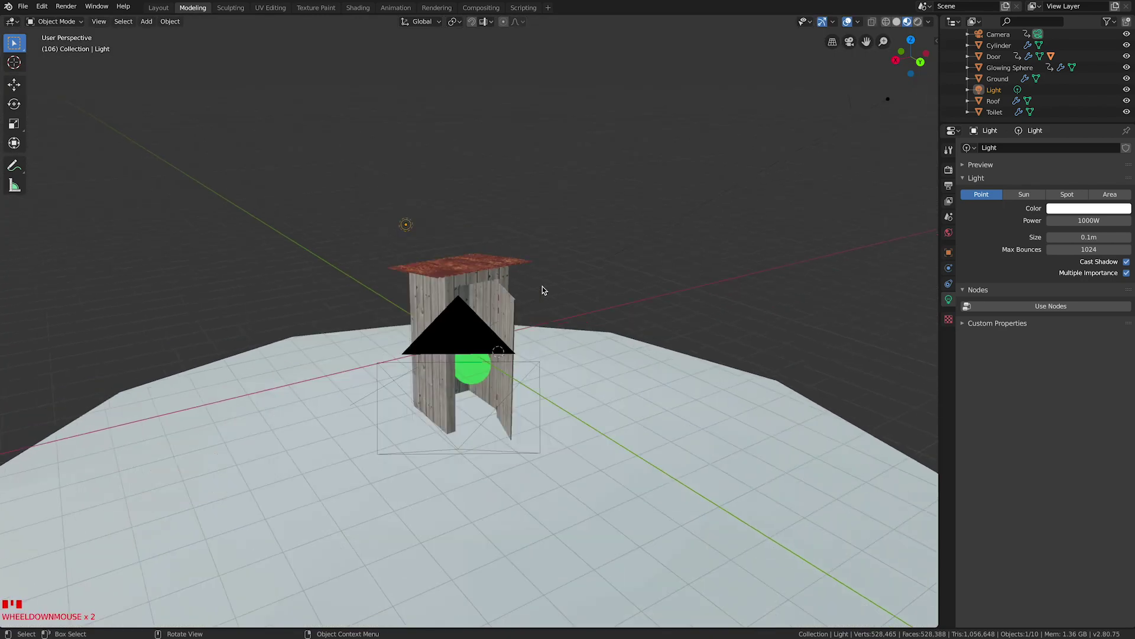
middle_click_drag(542, 286, 387, 258)
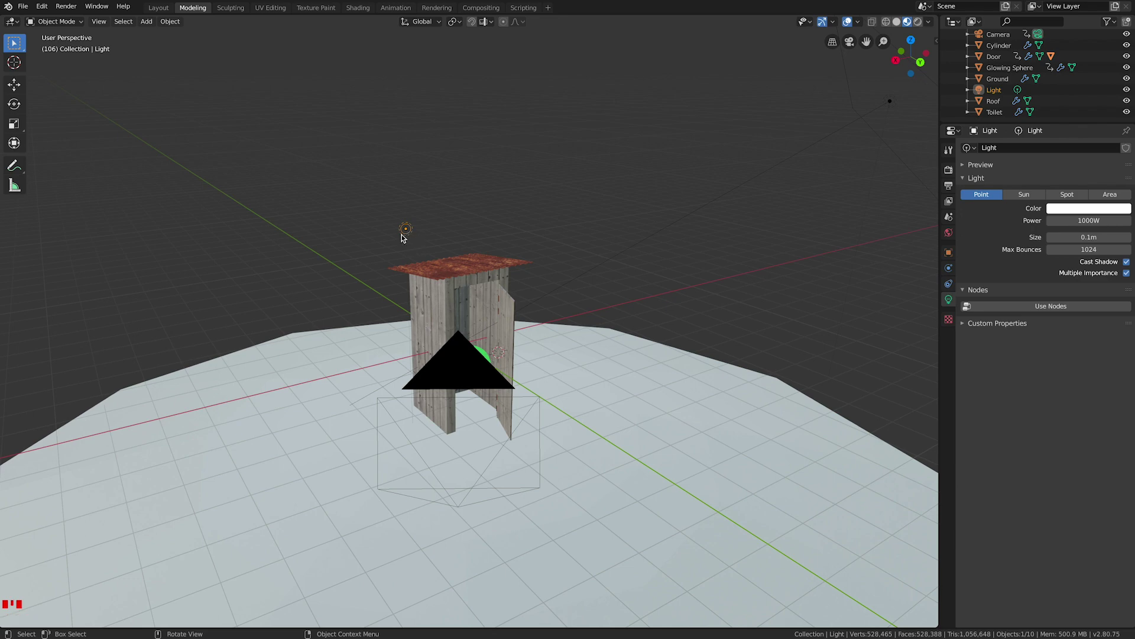
middle_click_drag(449, 216, 572, 241)
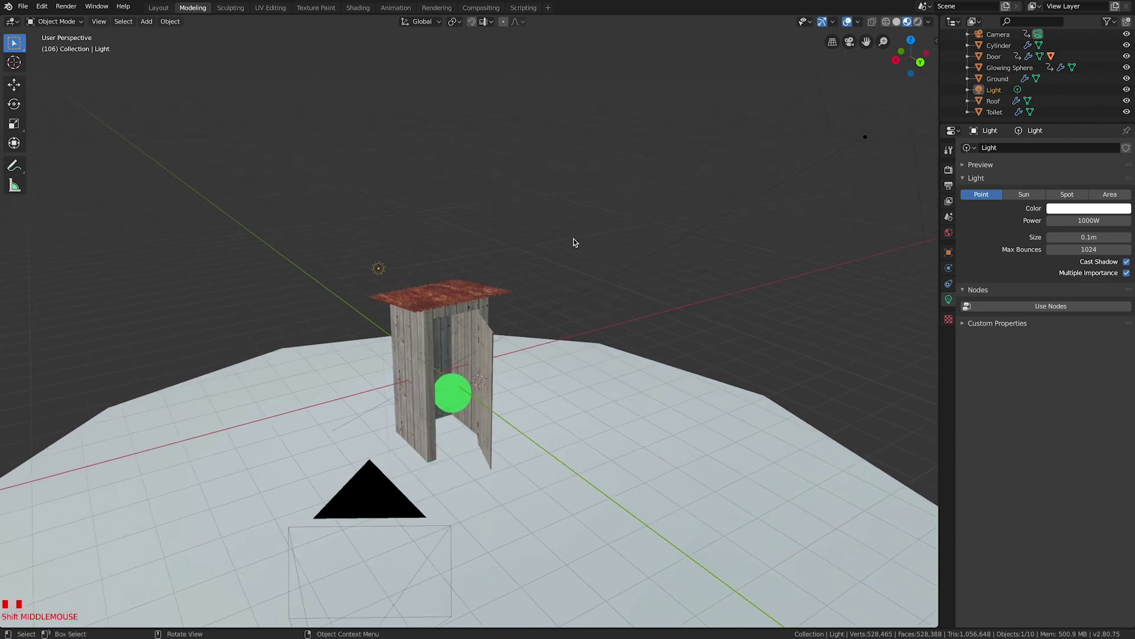
middle_click_drag(847, 130, 555, 331)
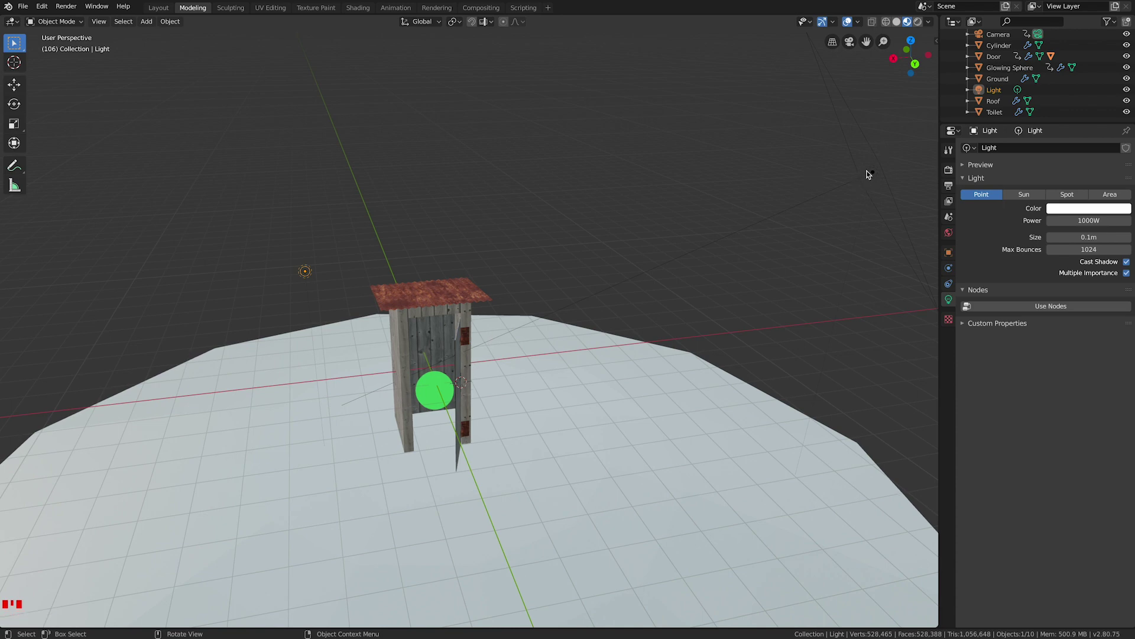
middle_click_drag(869, 175, 838, 230)
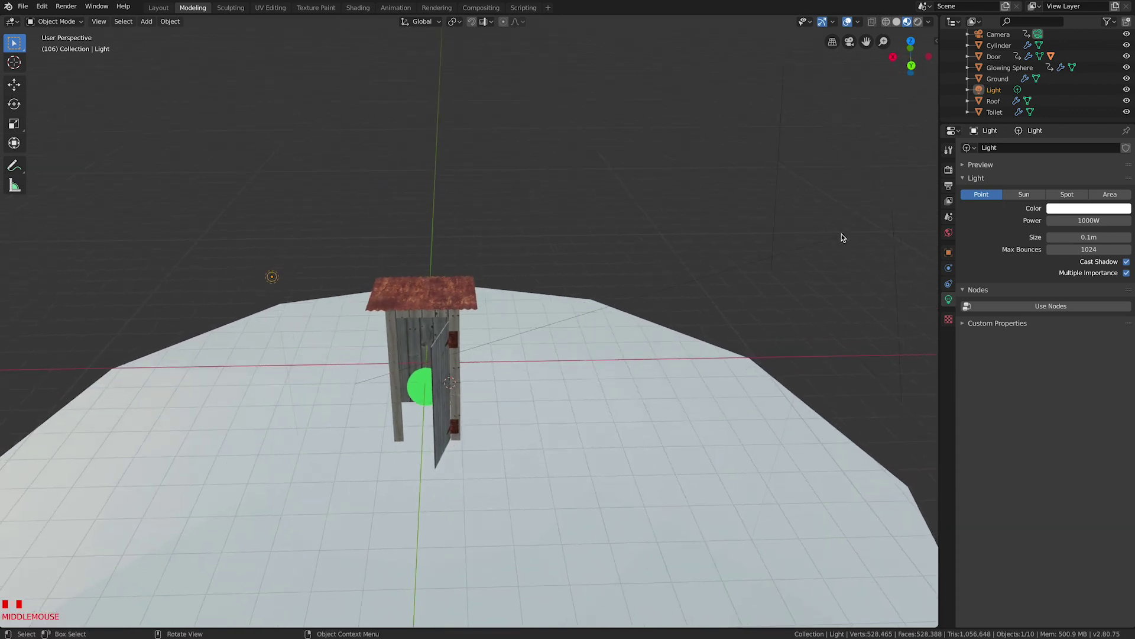
middle_click_drag(703, 270, 735, 253)
middle_click_drag(698, 292, 531, 313)
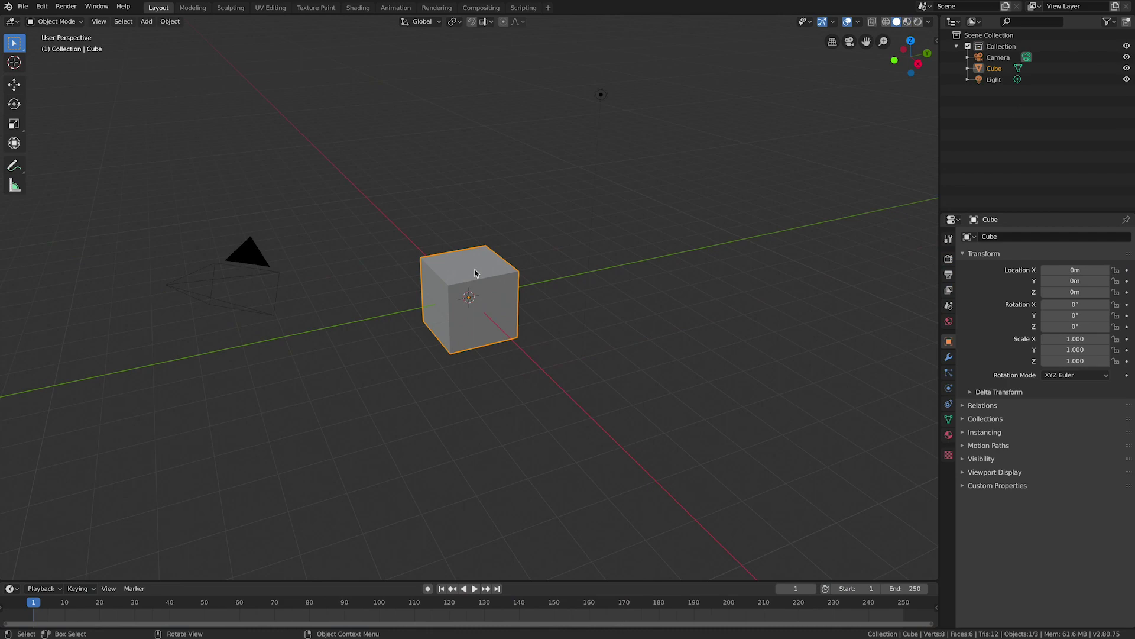
Step: Enter Edit Mode on the cube and start Shortcut VUr from the sidebar with Dock set to Left
key("Tab")
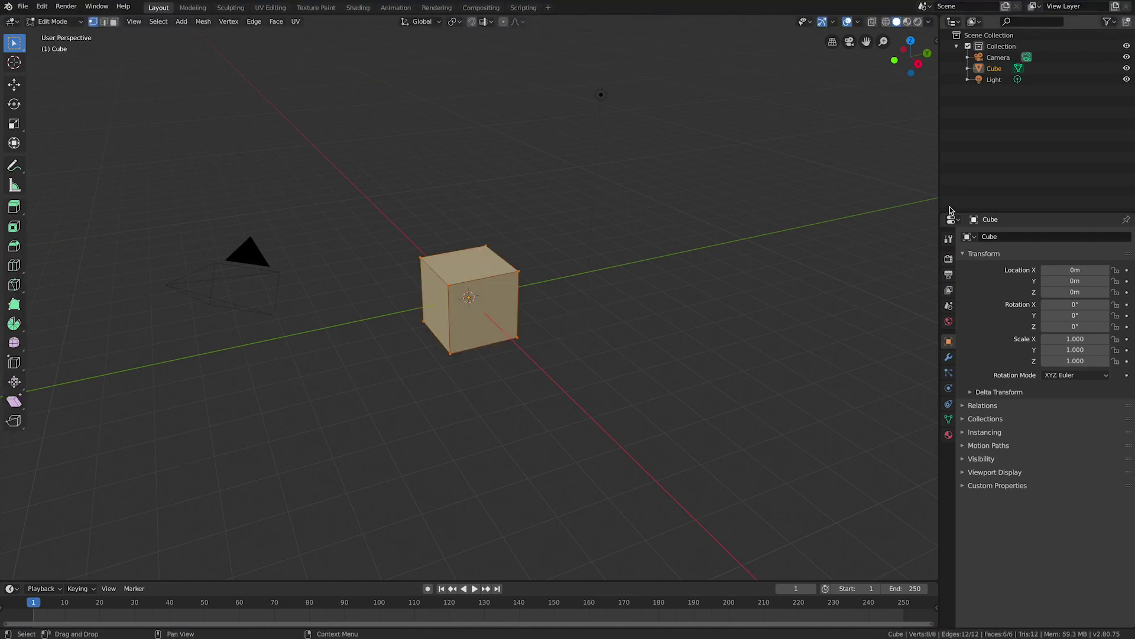
left_click(936, 41)
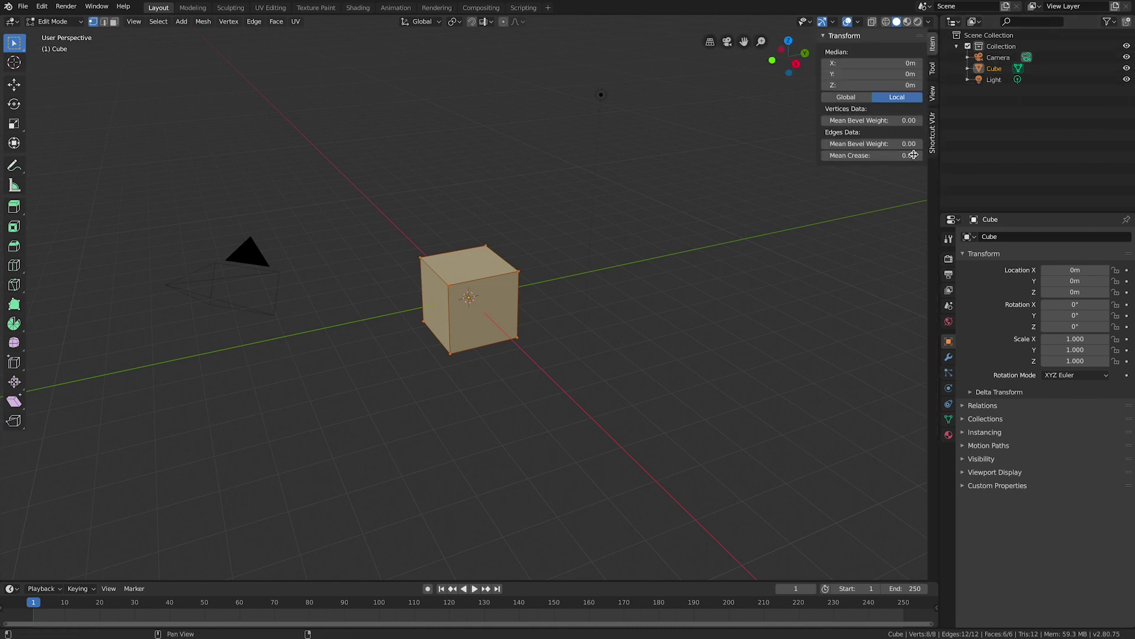
left_click(933, 135)
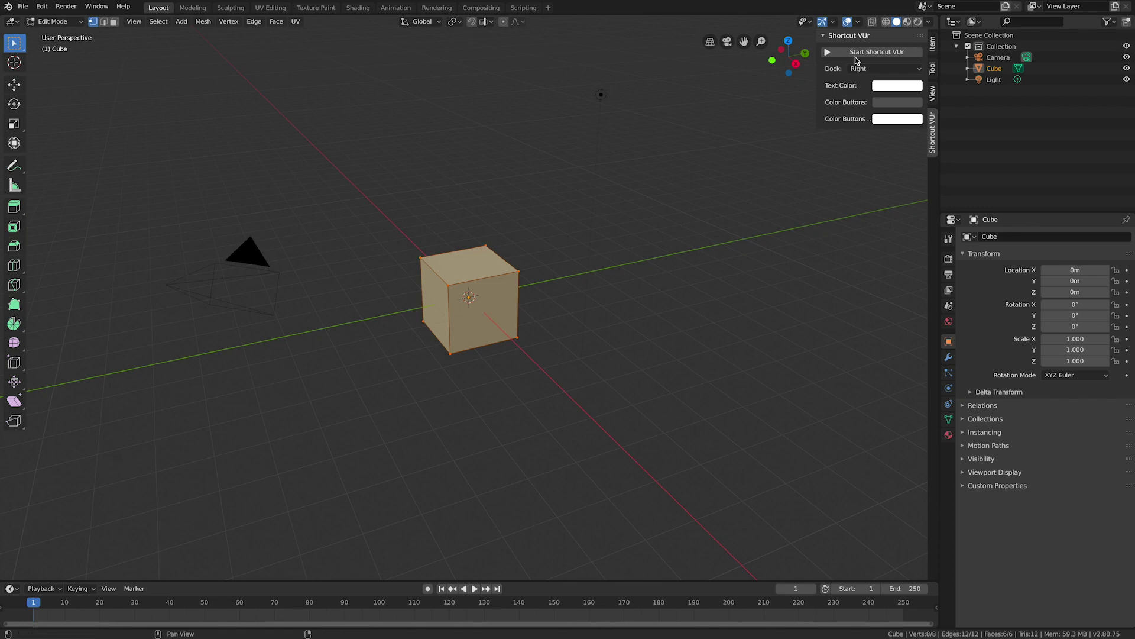
left_click(860, 53)
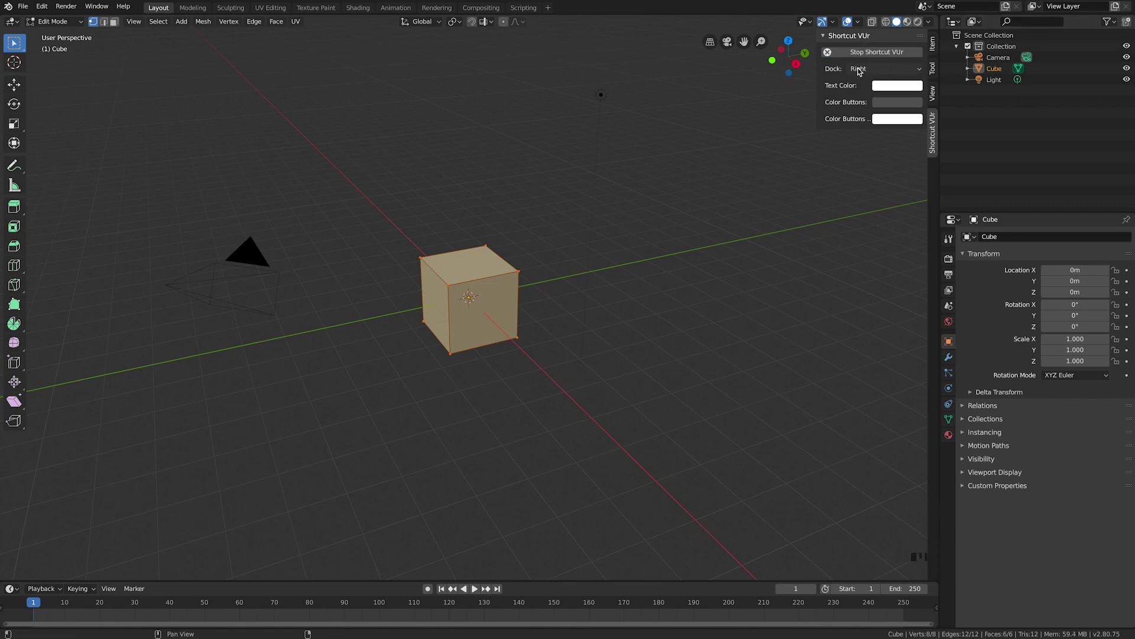
left_click(858, 70)
left_click(858, 82)
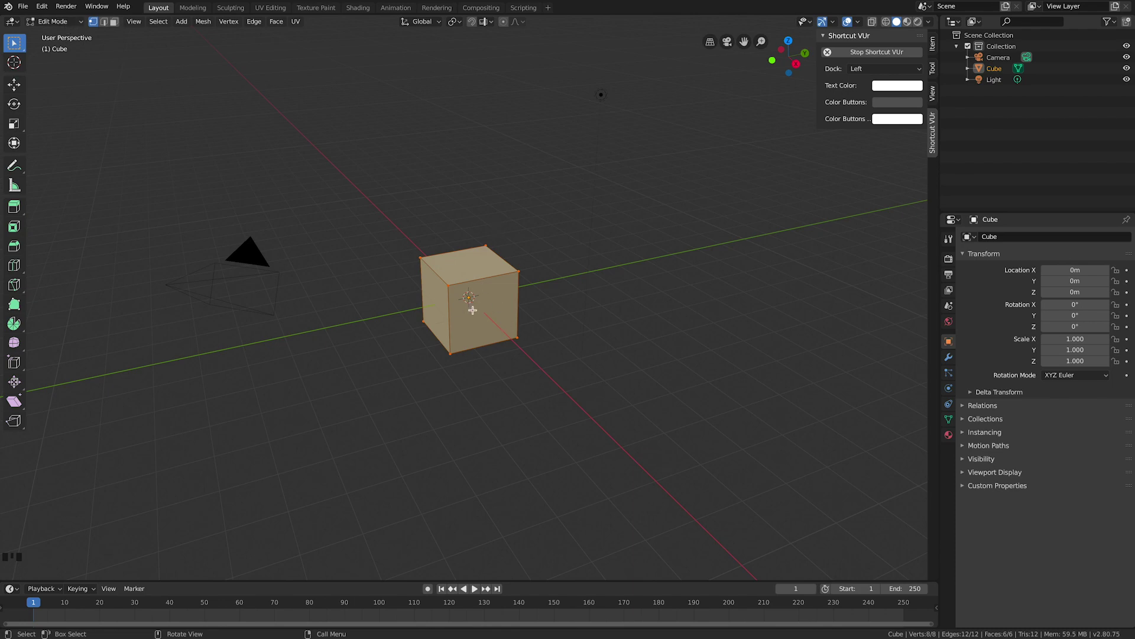
Step: Scale the cube's mesh by 2.2 along the Z axis
key("s")
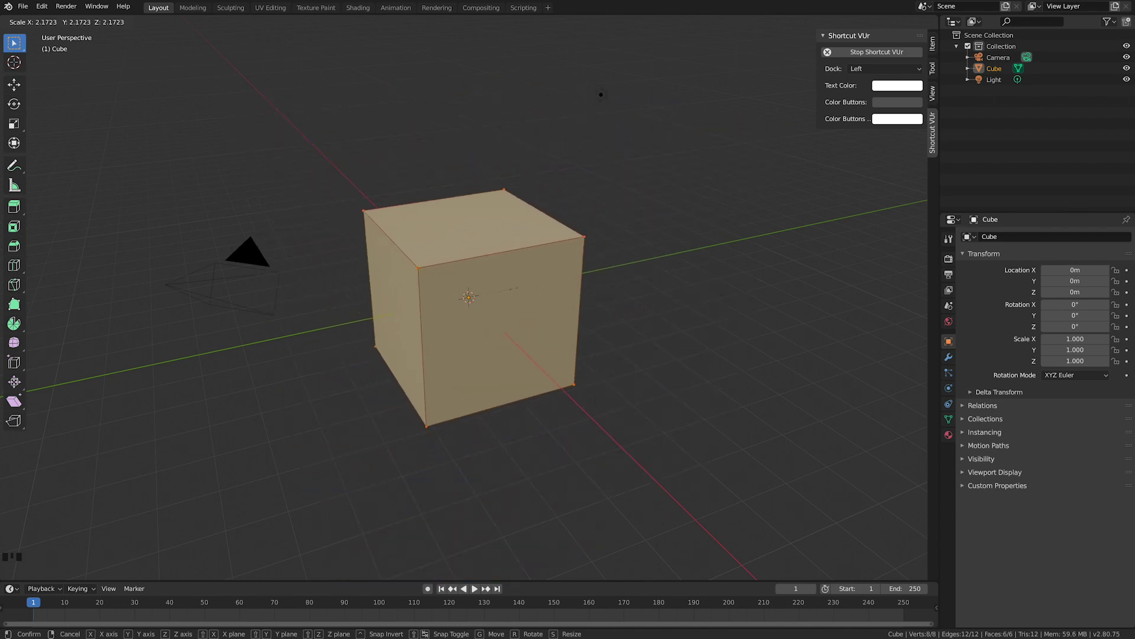
key("z")
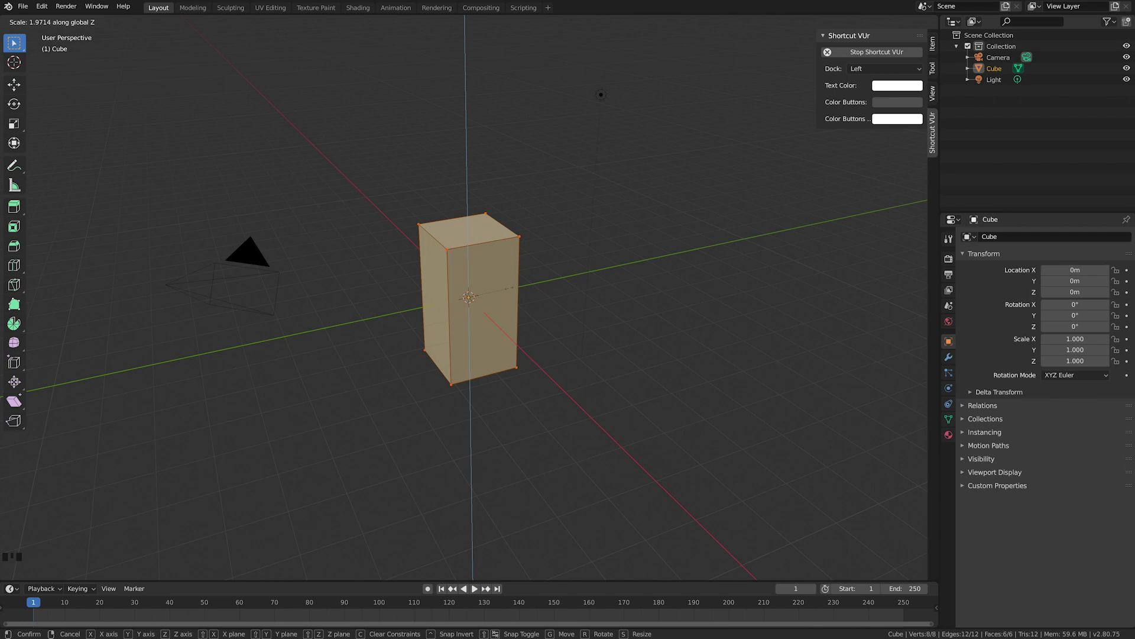
type("2.2")
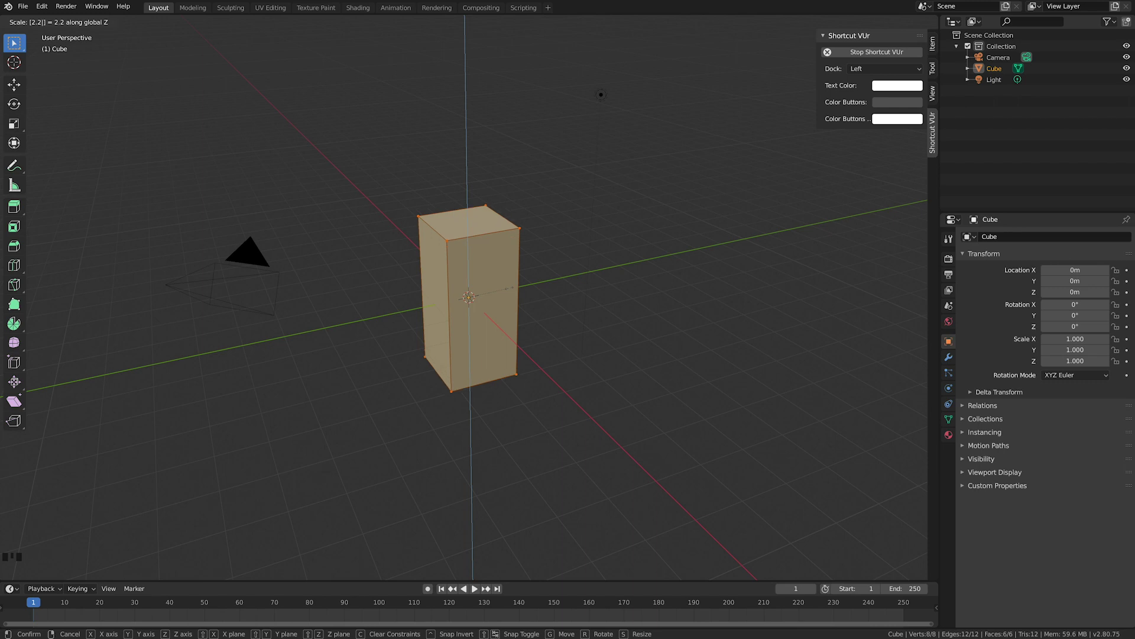
key("Return")
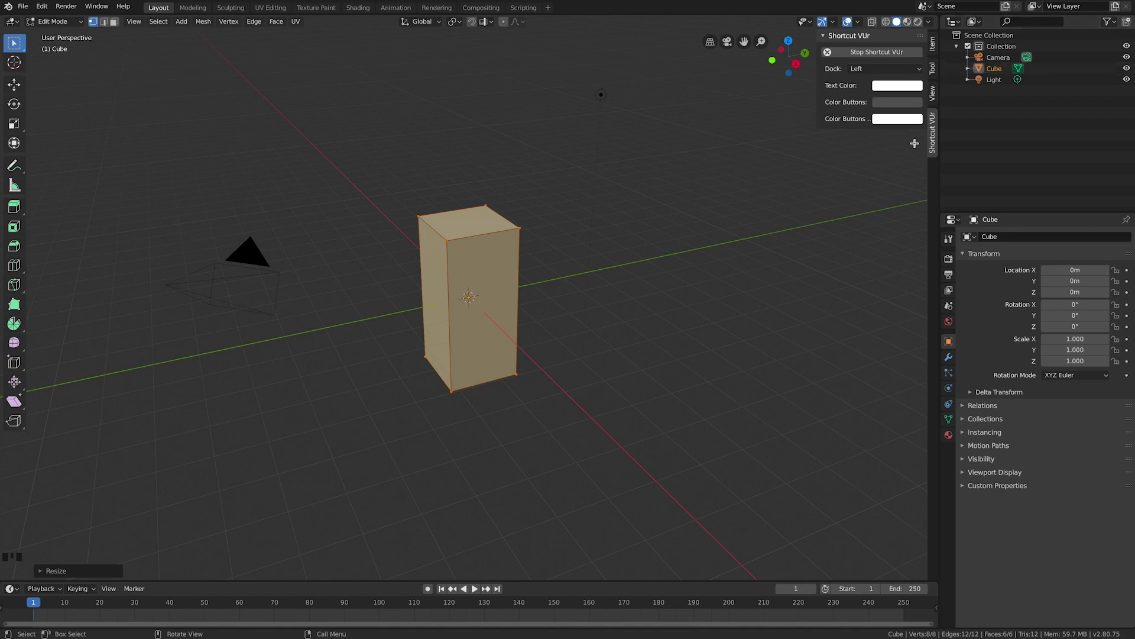
Step: Hide the sidebar and rename the Cube object to 'Toilet Block' in the Outliner
key("n")
double_click(994, 68)
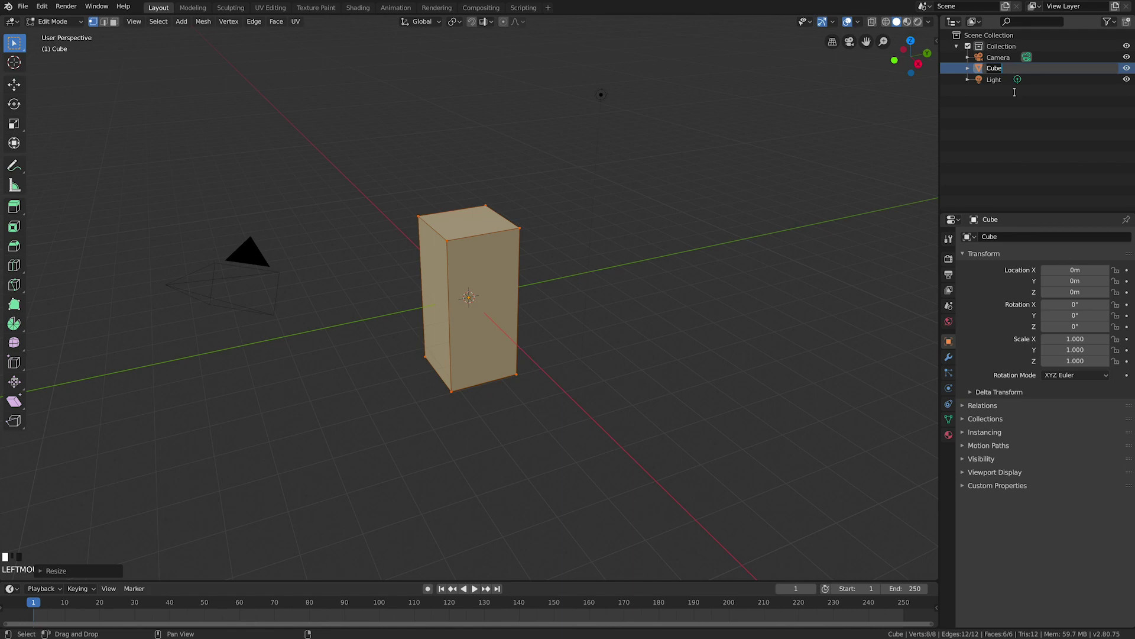
type("Toilet Block")
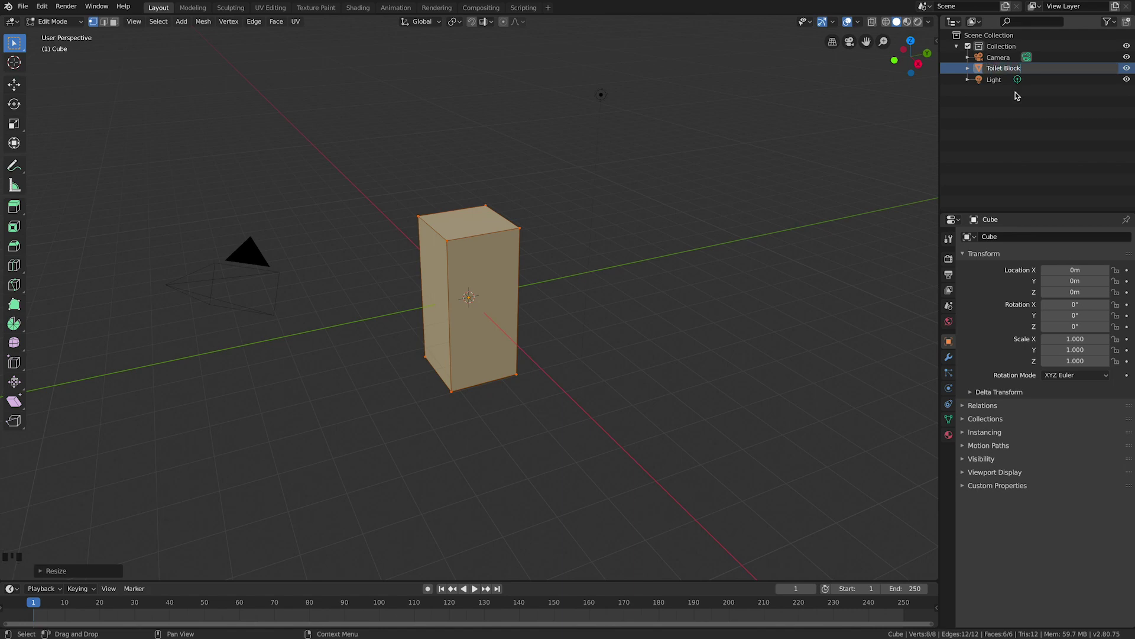
key("Return")
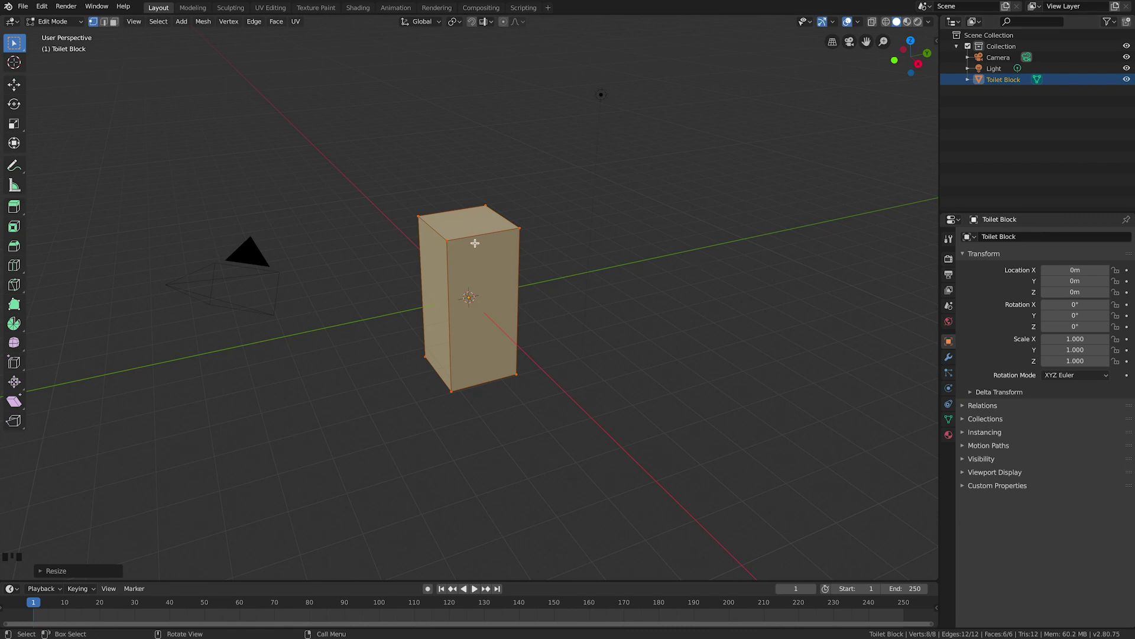
middle_click_drag(479, 245, 514, 236)
scroll(505, 237, "up", 2)
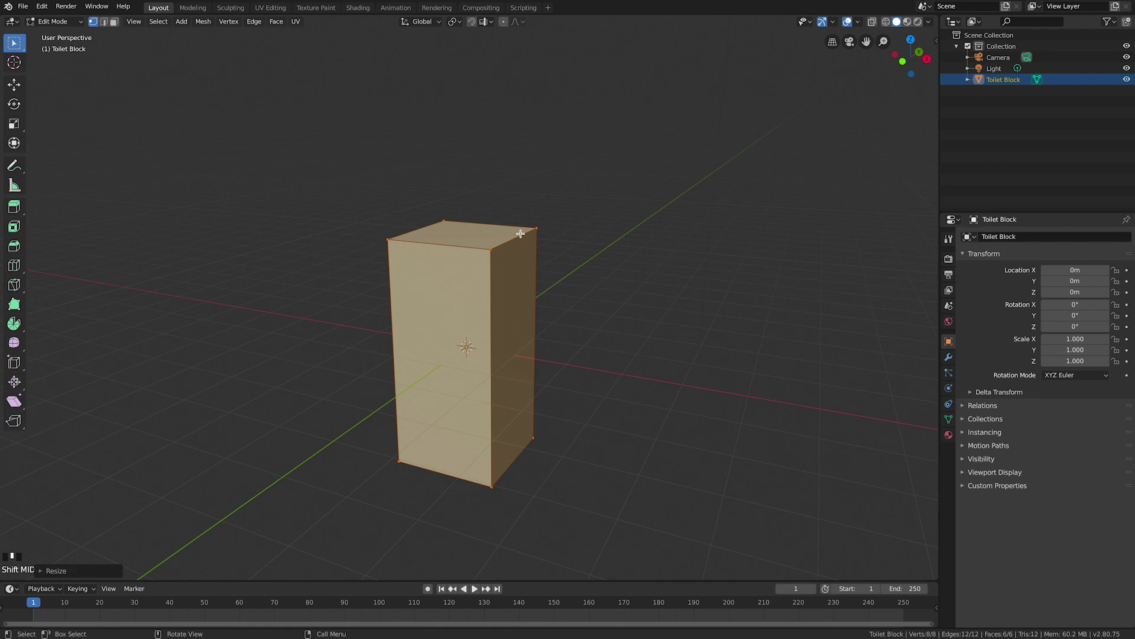
Step: Deselect all and circle-select the two top corner vertices on one side of the block
key("alt+a")
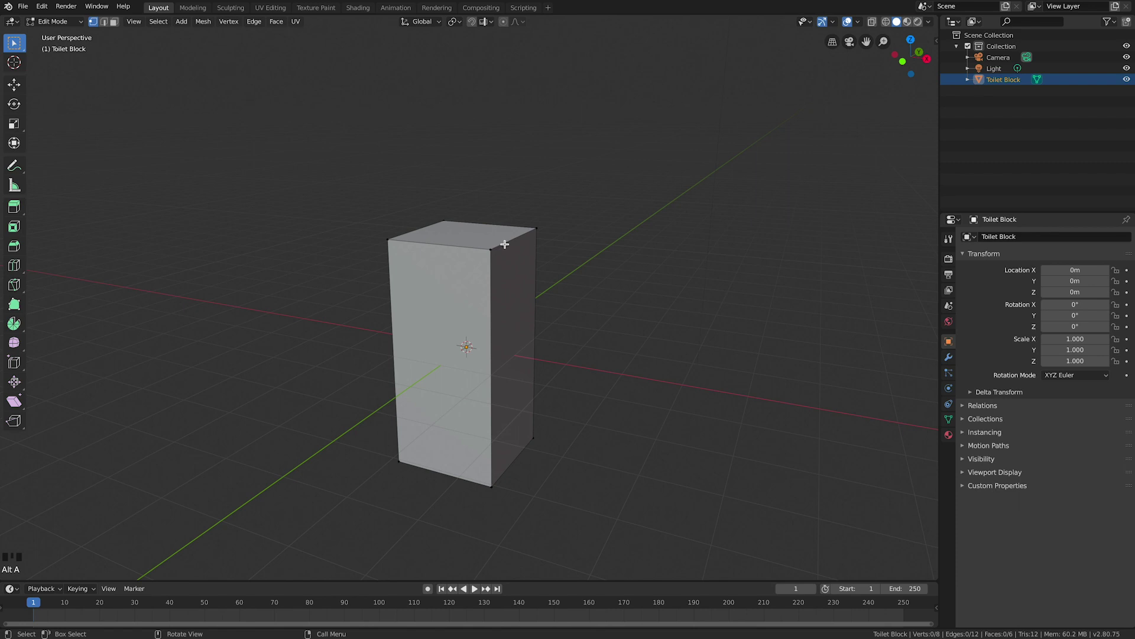
middle_click_drag(506, 244, 501, 249)
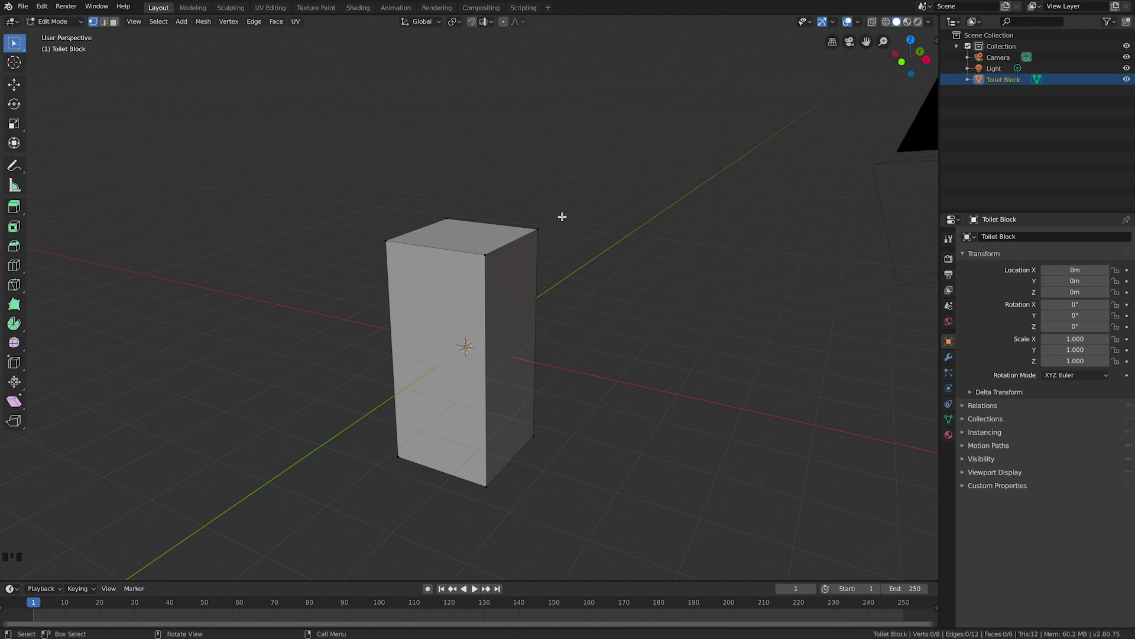
key("c")
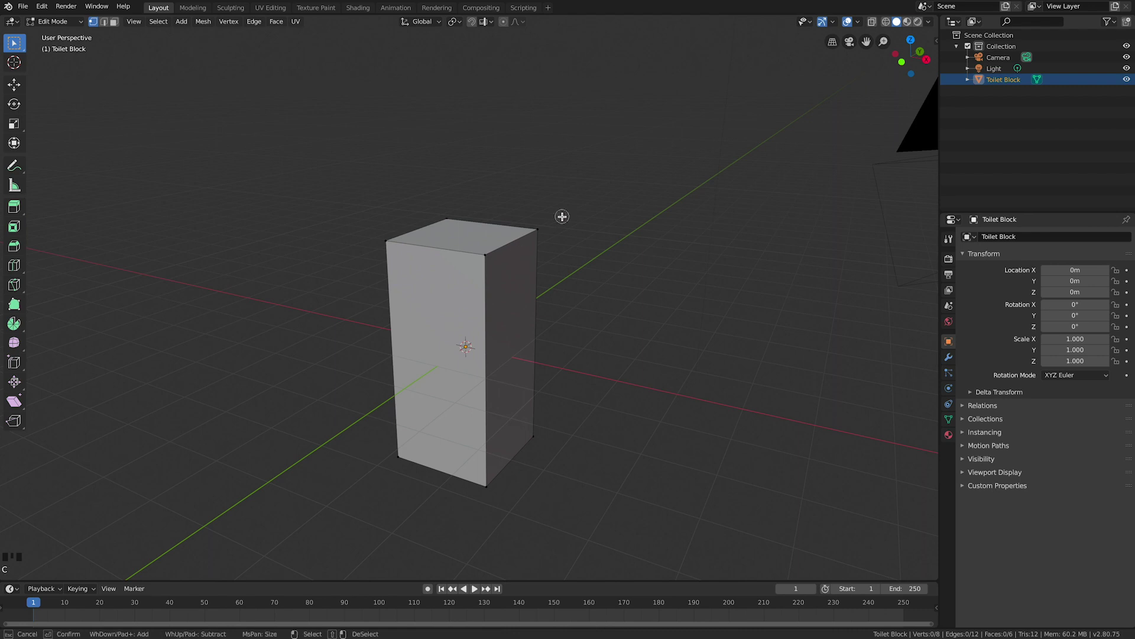
scroll(561, 217, "down", 5)
left_click_drag(566, 216, 490, 253)
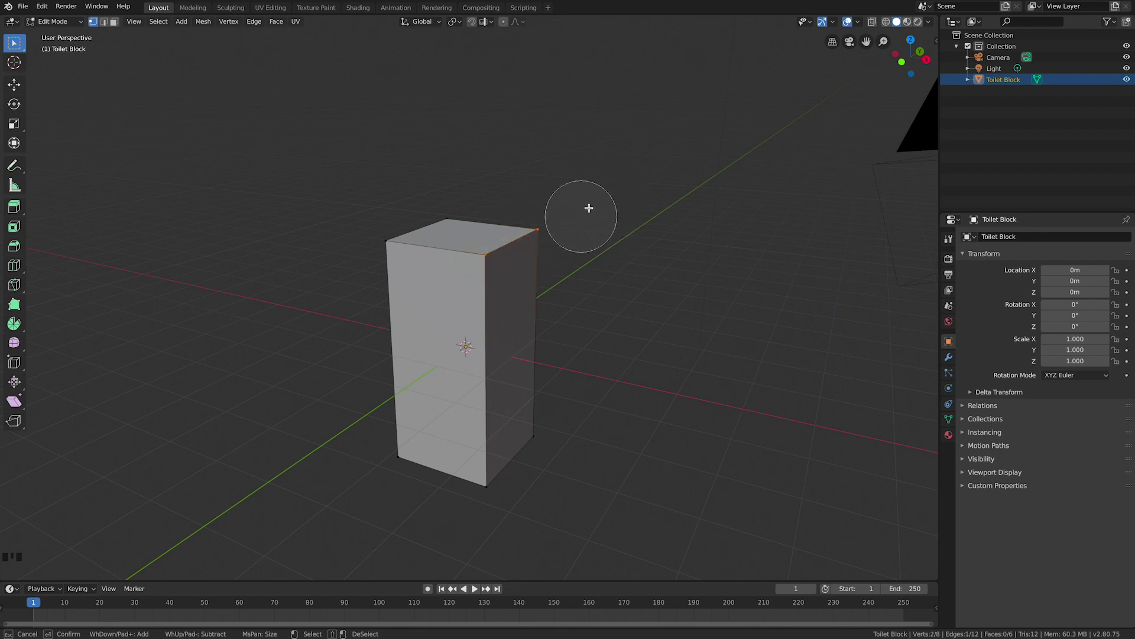
right_click(591, 191)
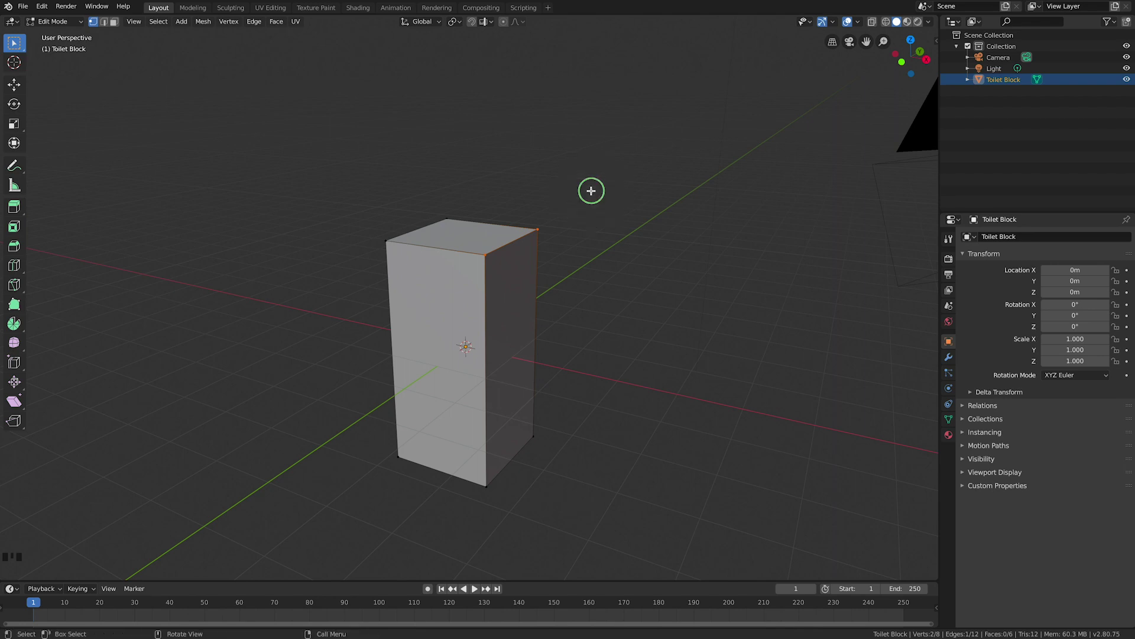
middle_click_drag(583, 206, 589, 204)
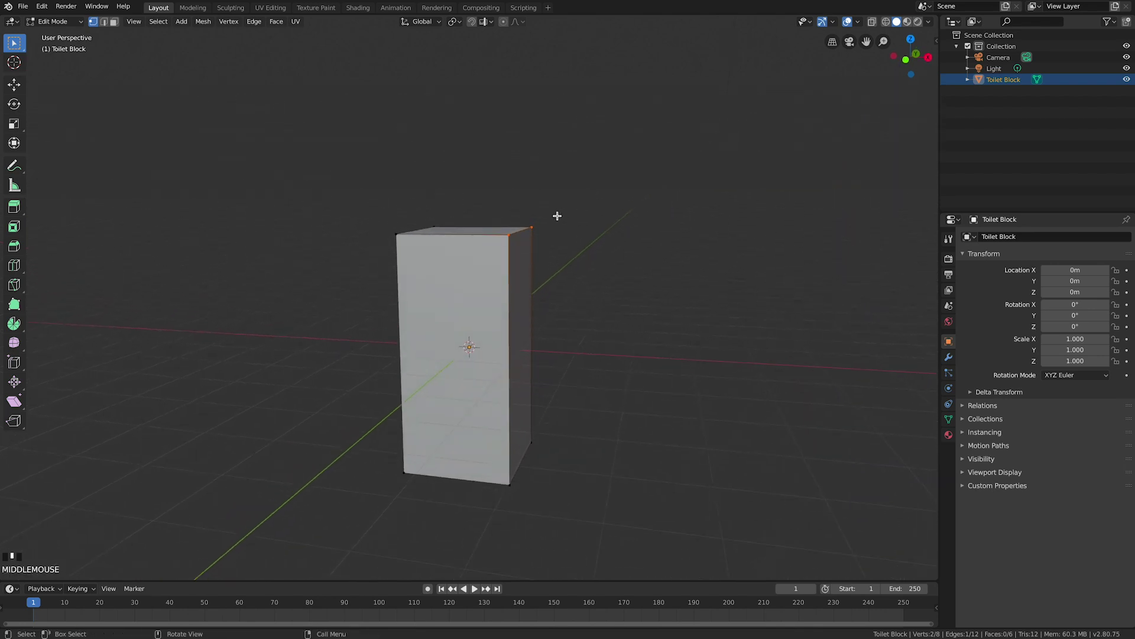
Step: Move the selected top vertices 0.4 up along Z to slope the top
key("g")
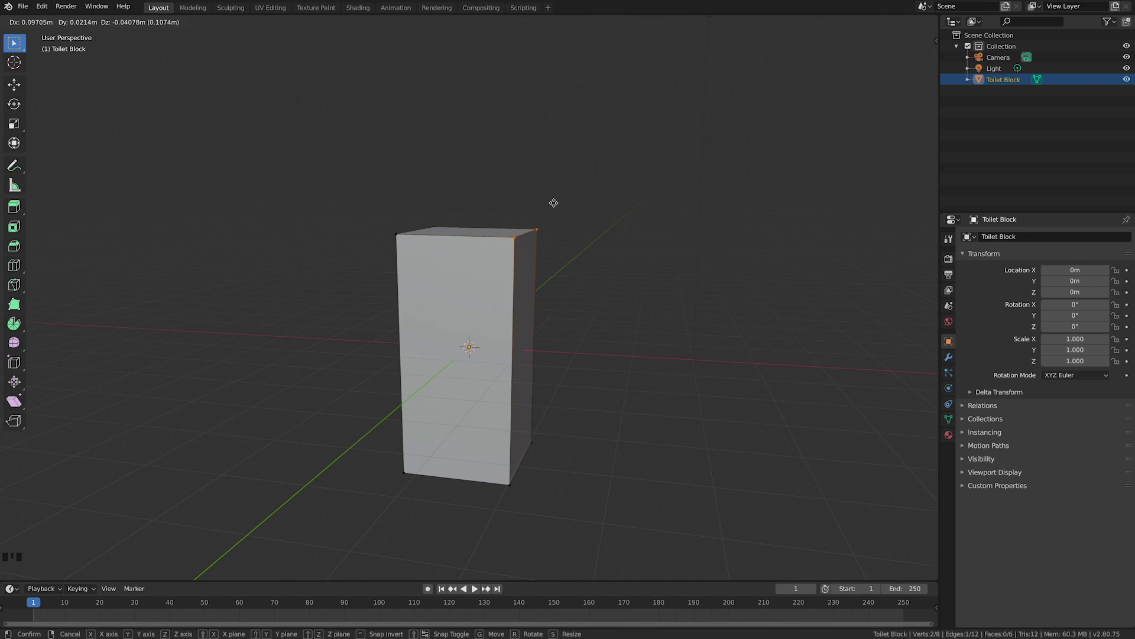
right_click(554, 202)
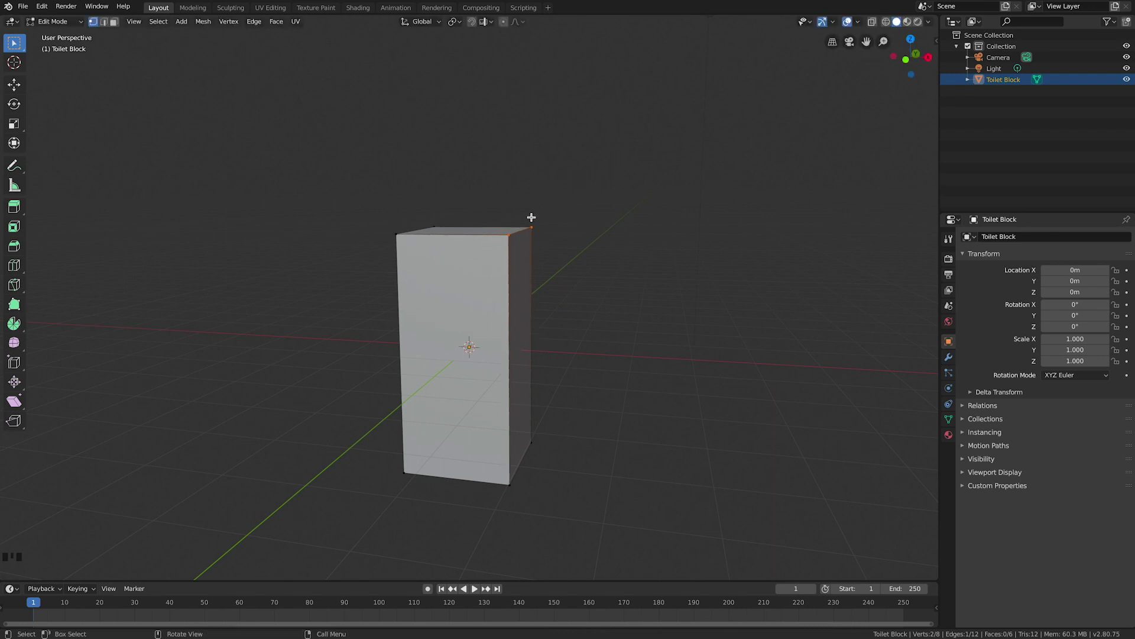
key("g")
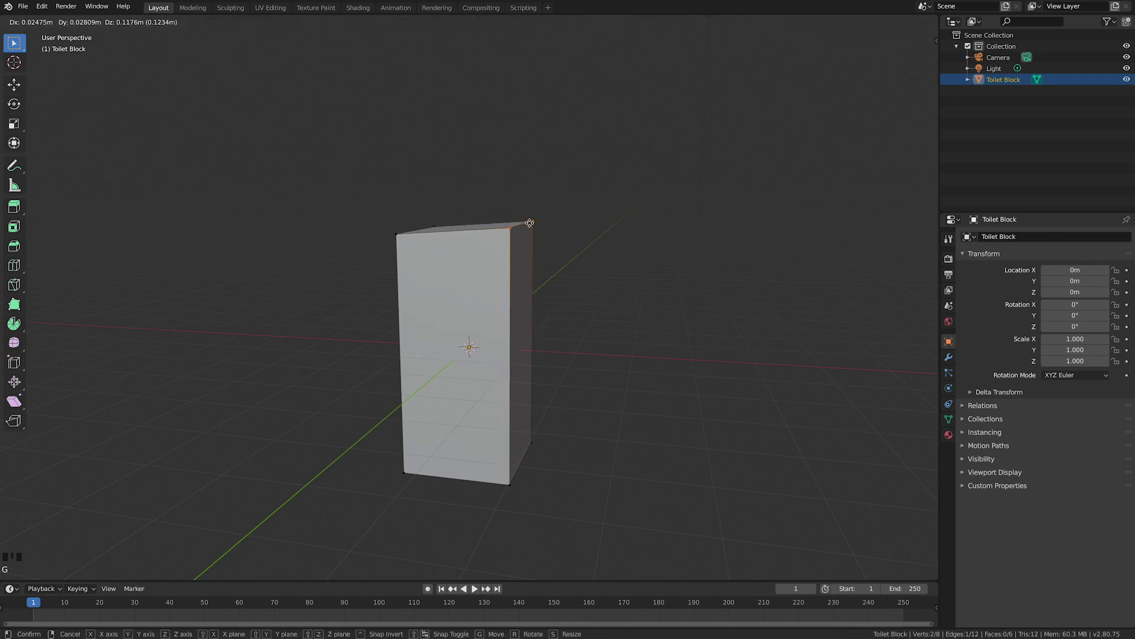
key("z")
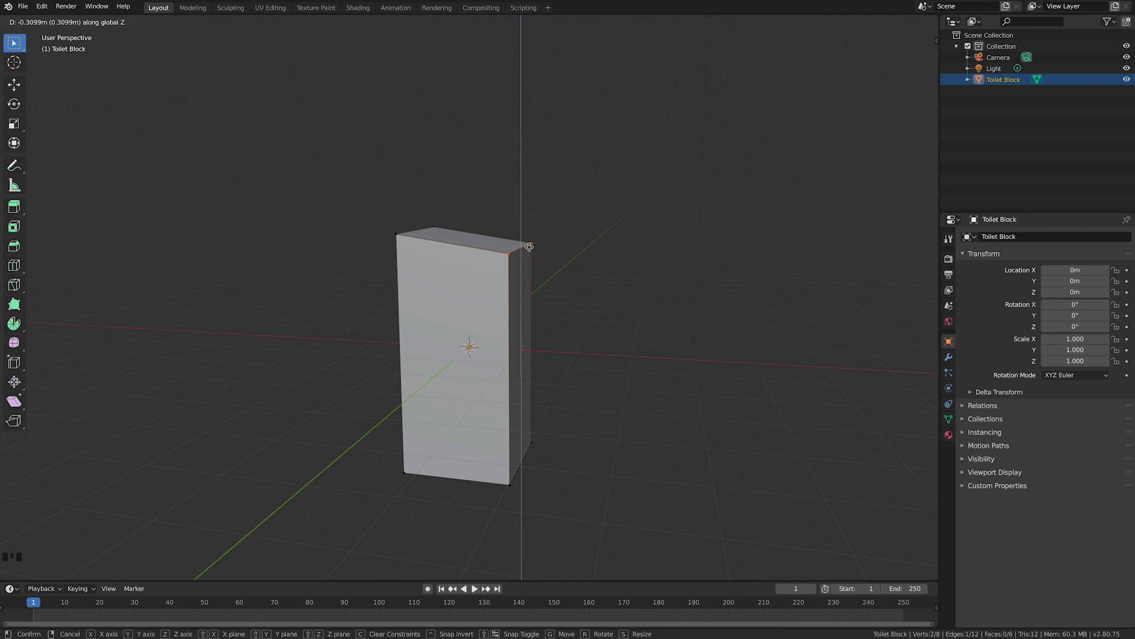
type(".2")
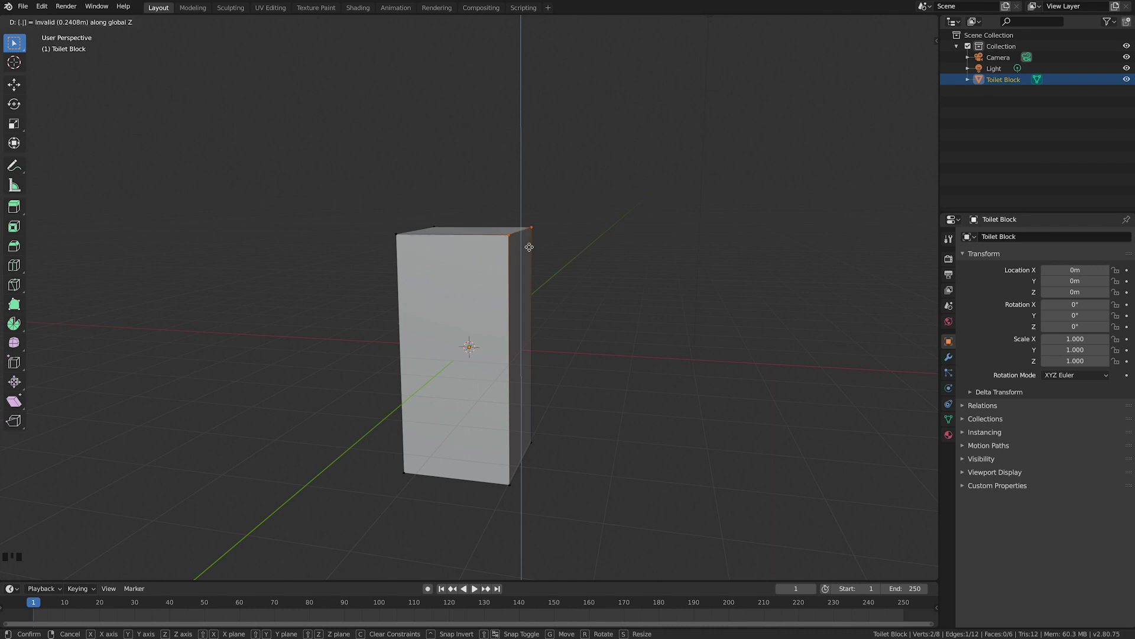
key("Escape")
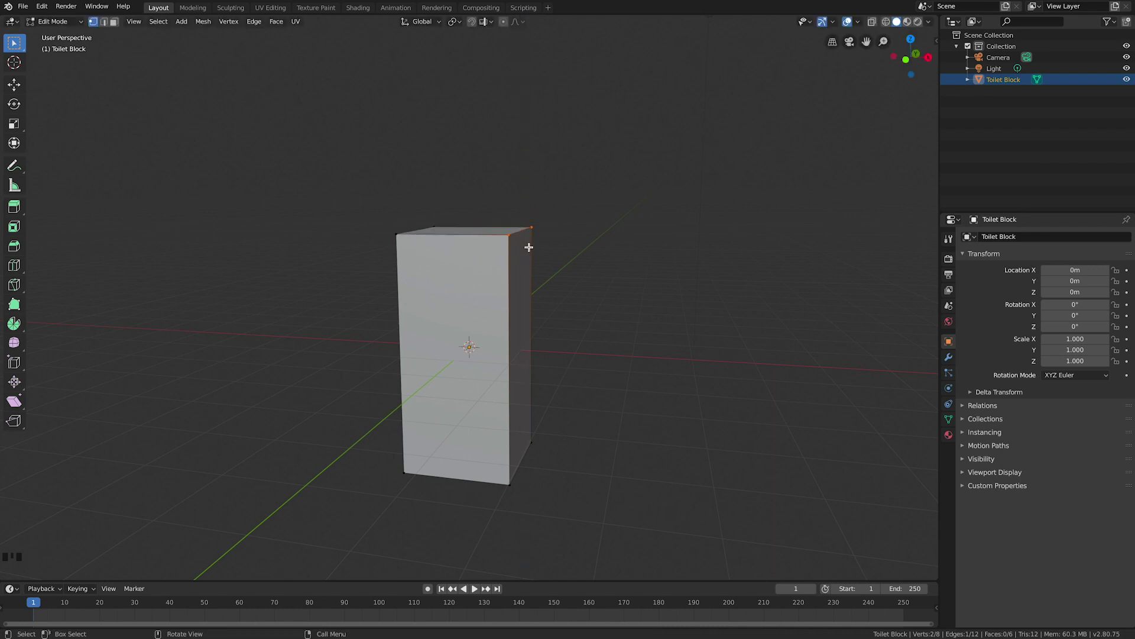
key("g")
key("z")
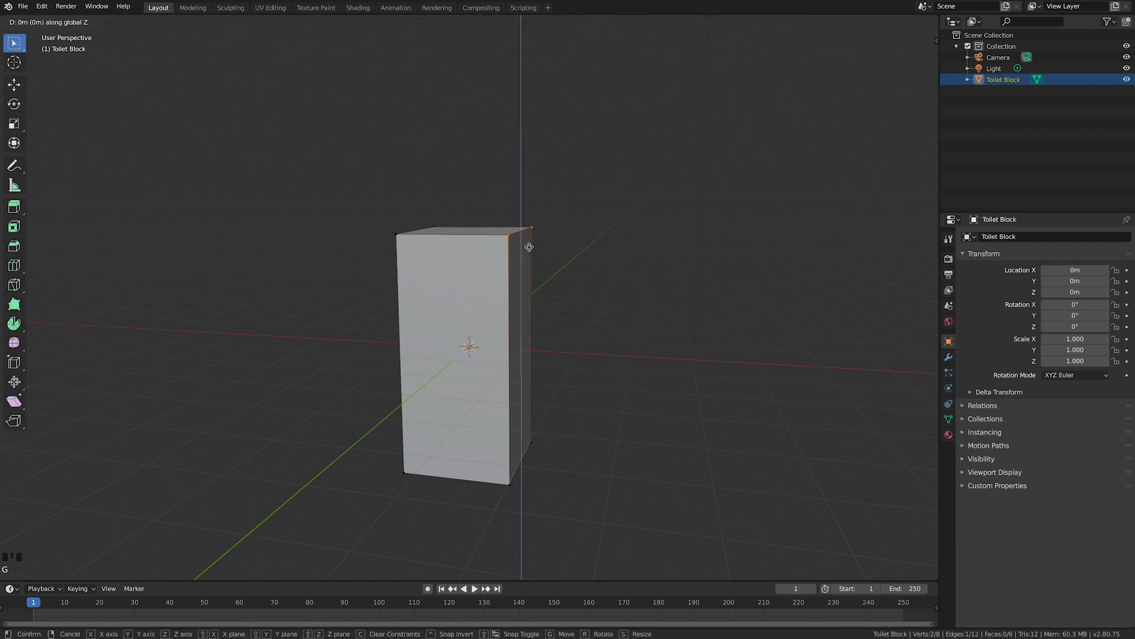
type(".4")
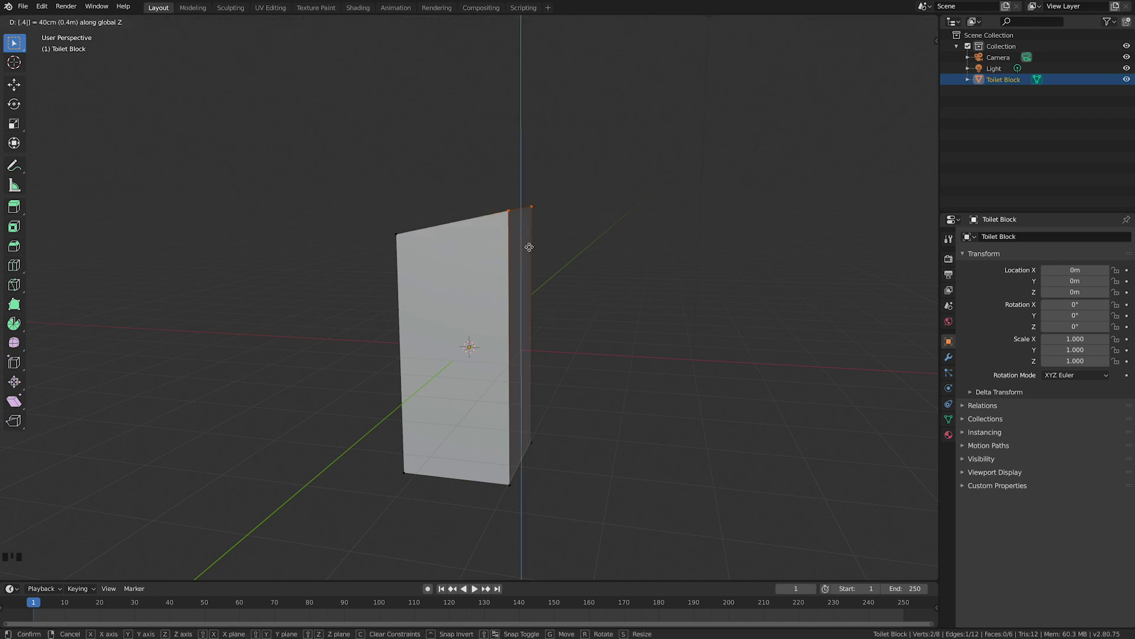
key("Return")
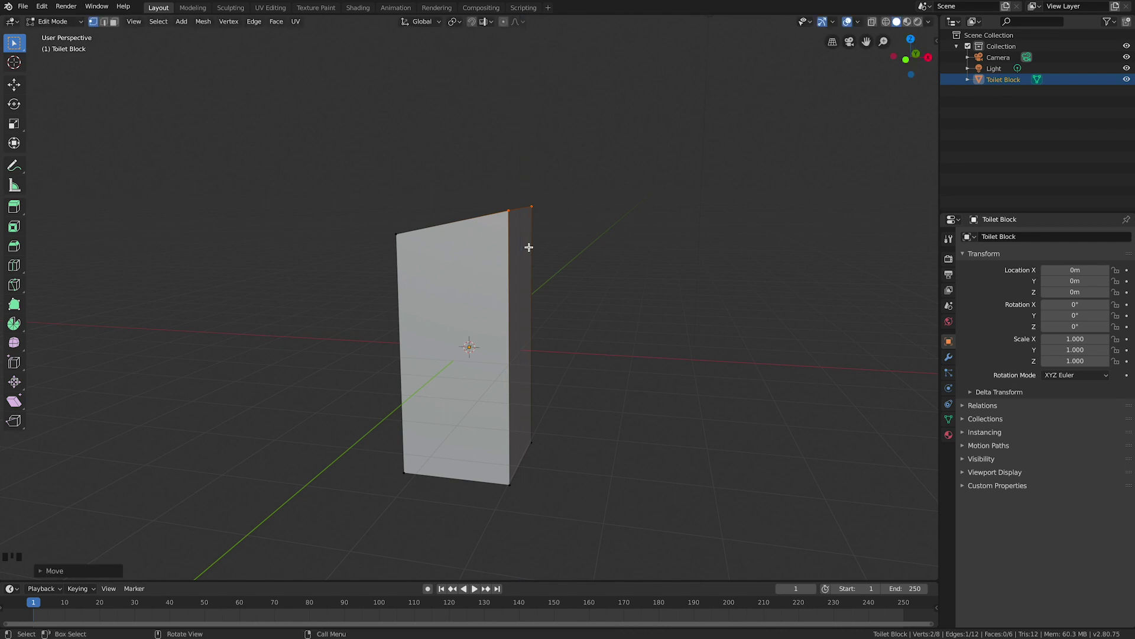
middle_click_drag(528, 247, 509, 209)
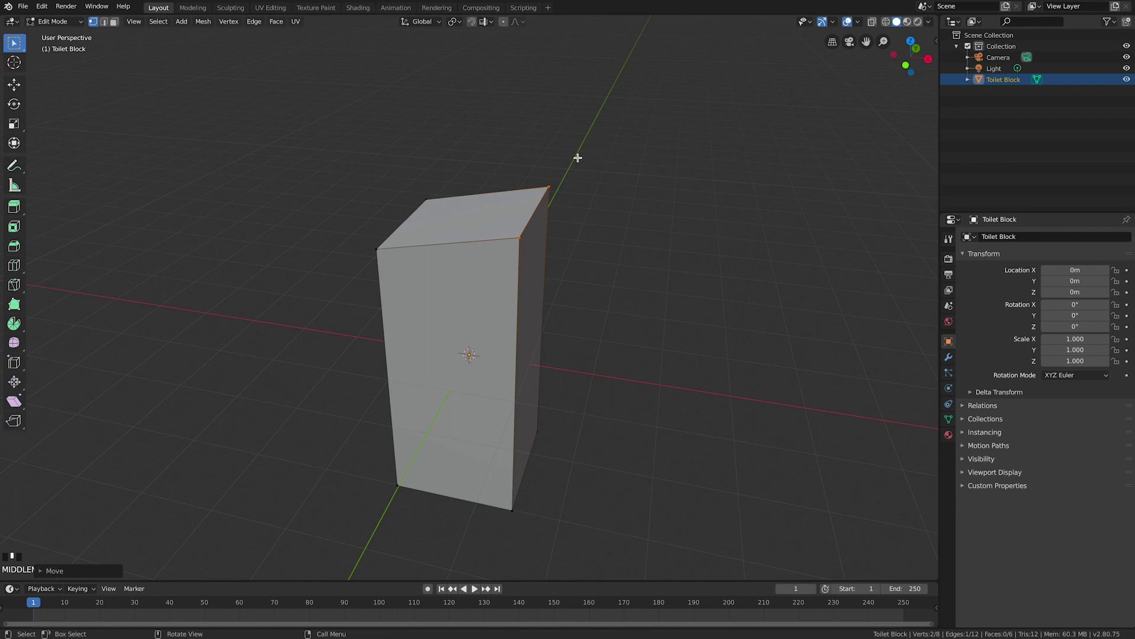
Step: In Face select mode, select only the sloping top face and bring up the Separate menu
key("c")
left_click_drag(554, 182, 392, 228)
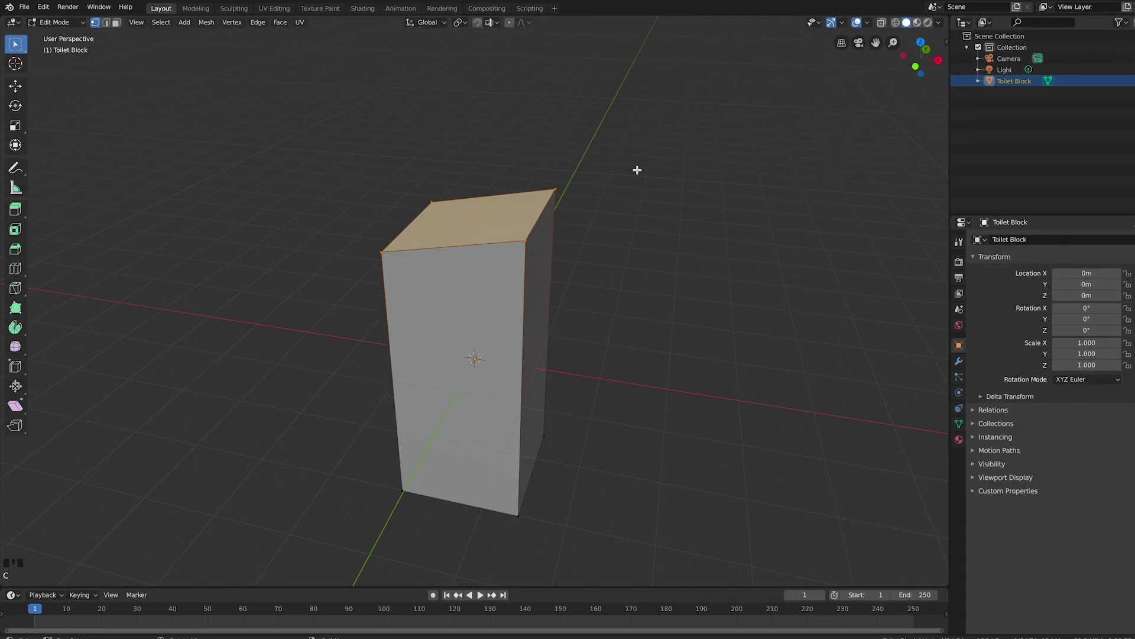
key("alt+a")
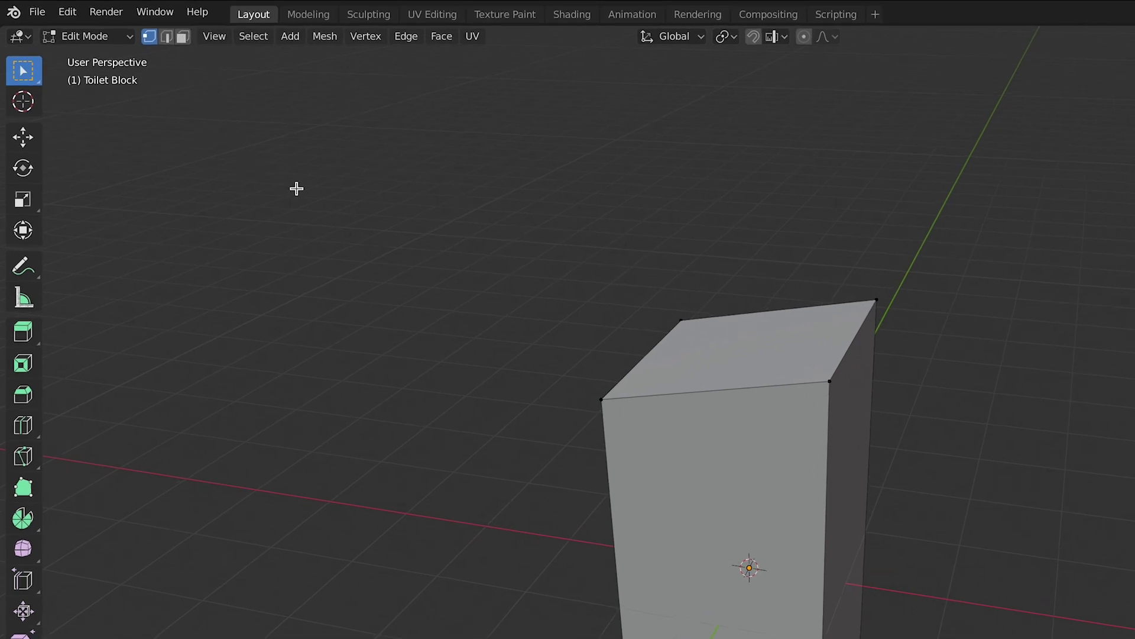
key("3")
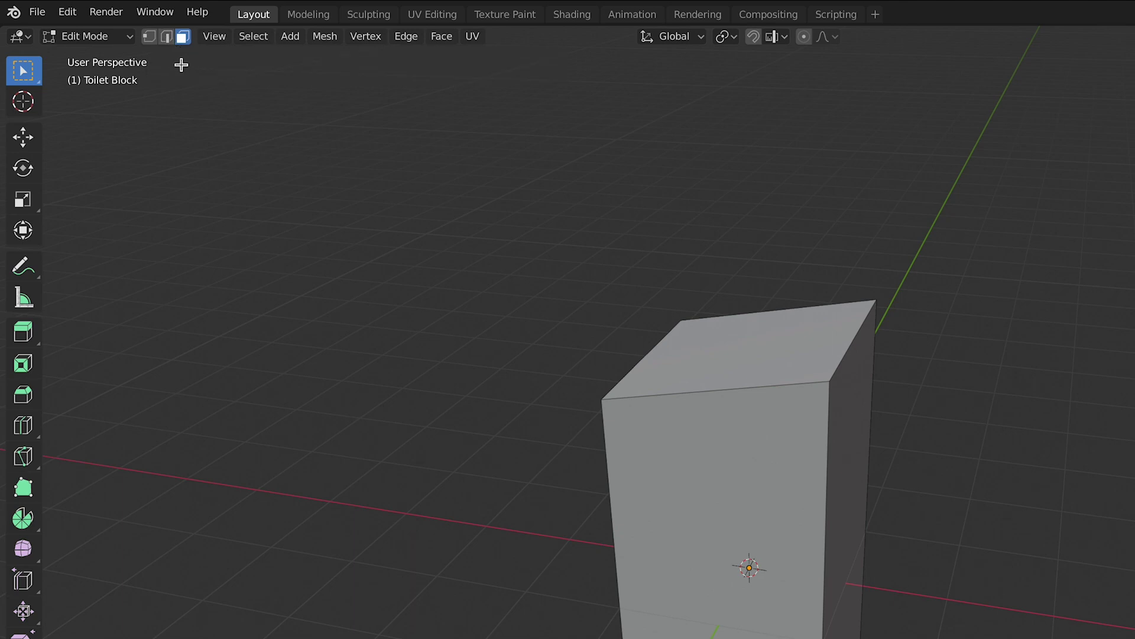
key("1")
left_click(183, 37)
left_click(778, 353)
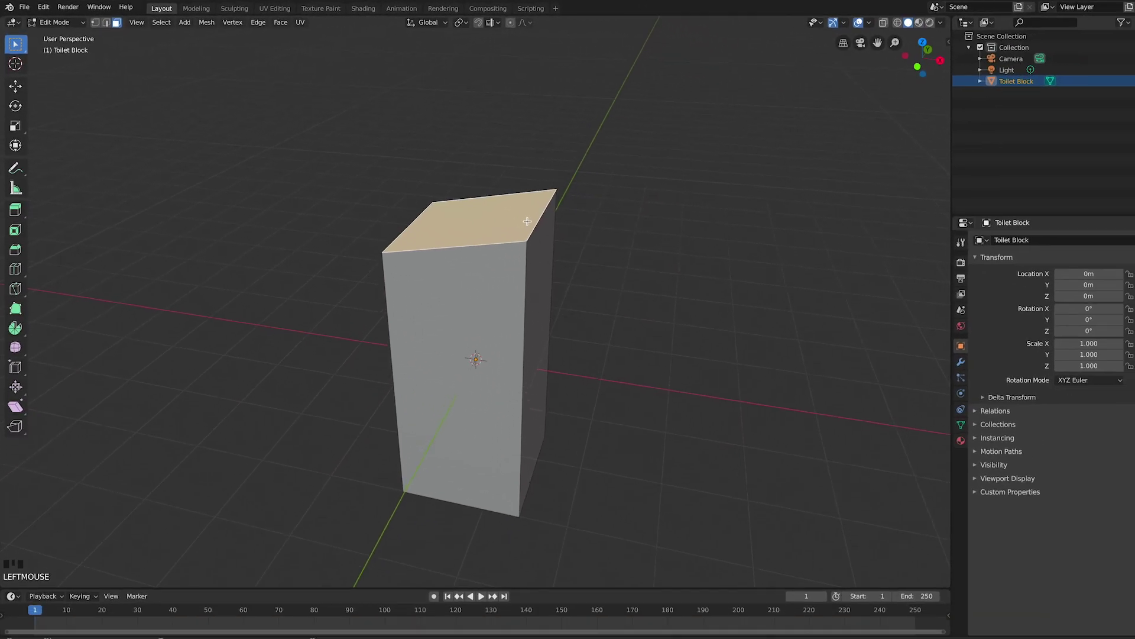
middle_click_drag(527, 221, 518, 225)
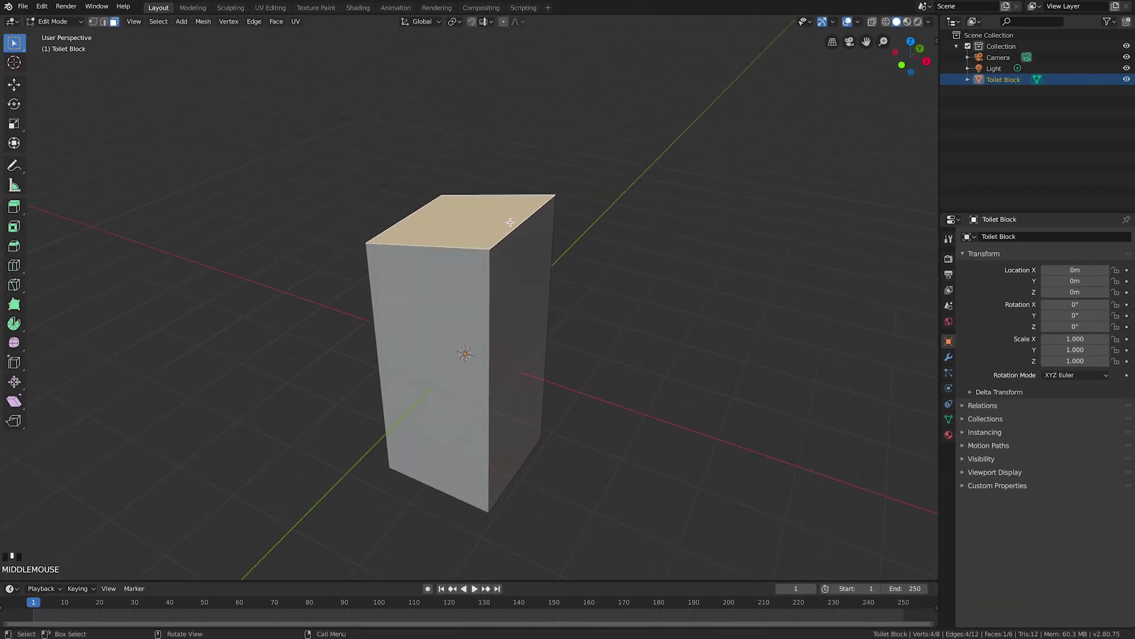
scroll(509, 223, "up", 2)
middle_click_drag(520, 211, 523, 206)
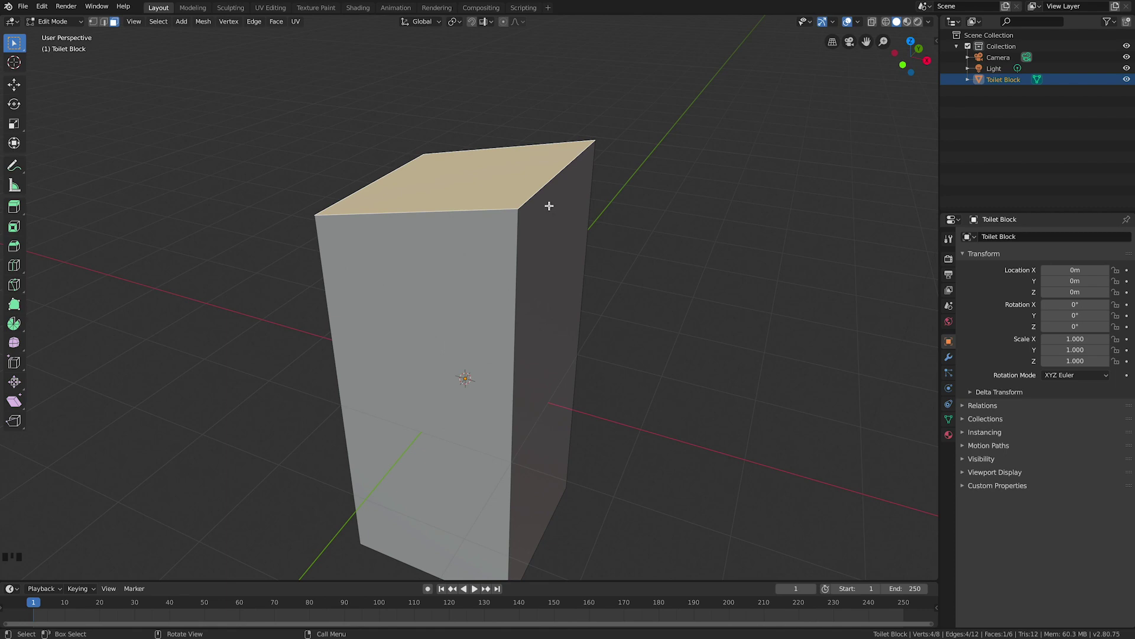
key("p")
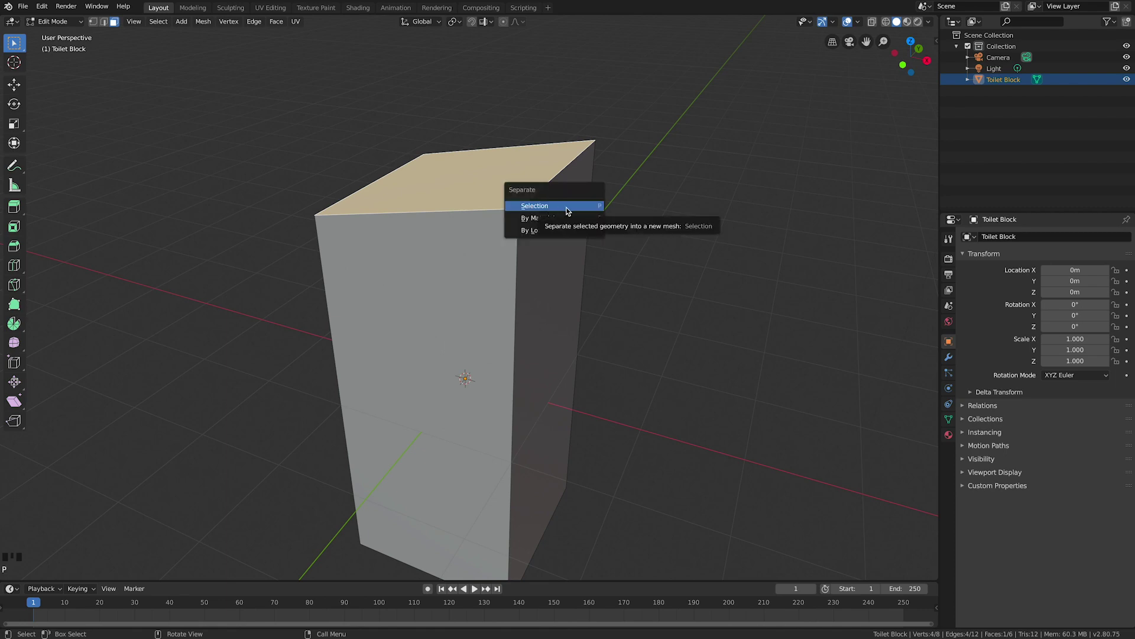
Step: Separate the selected top face into its own object, return to Object Mode and select it
left_click(567, 207)
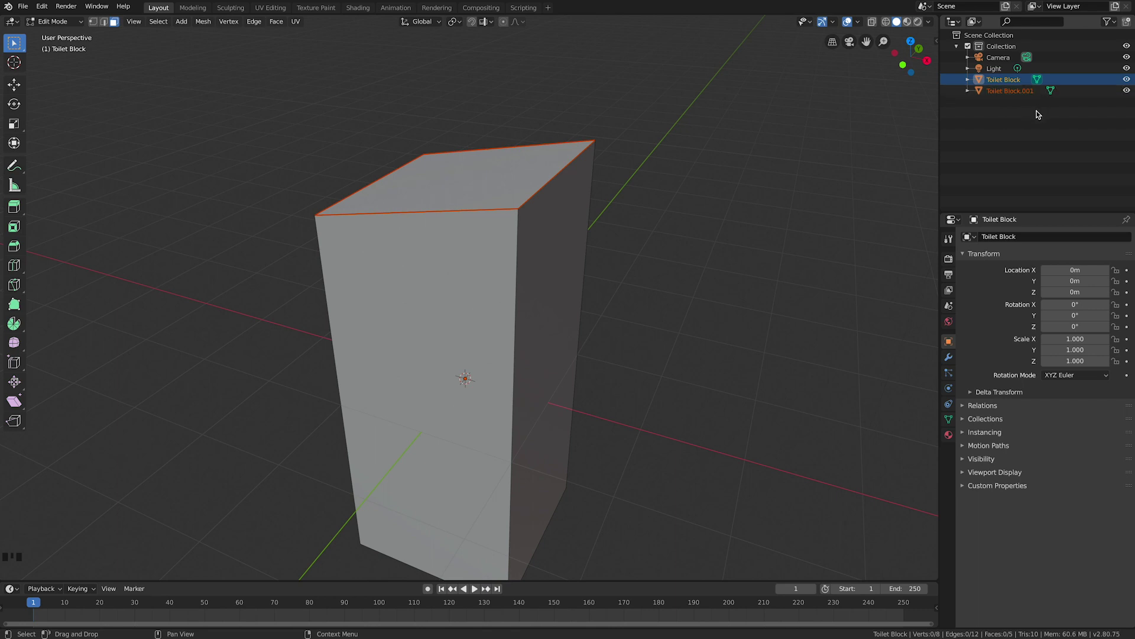
left_click(687, 171)
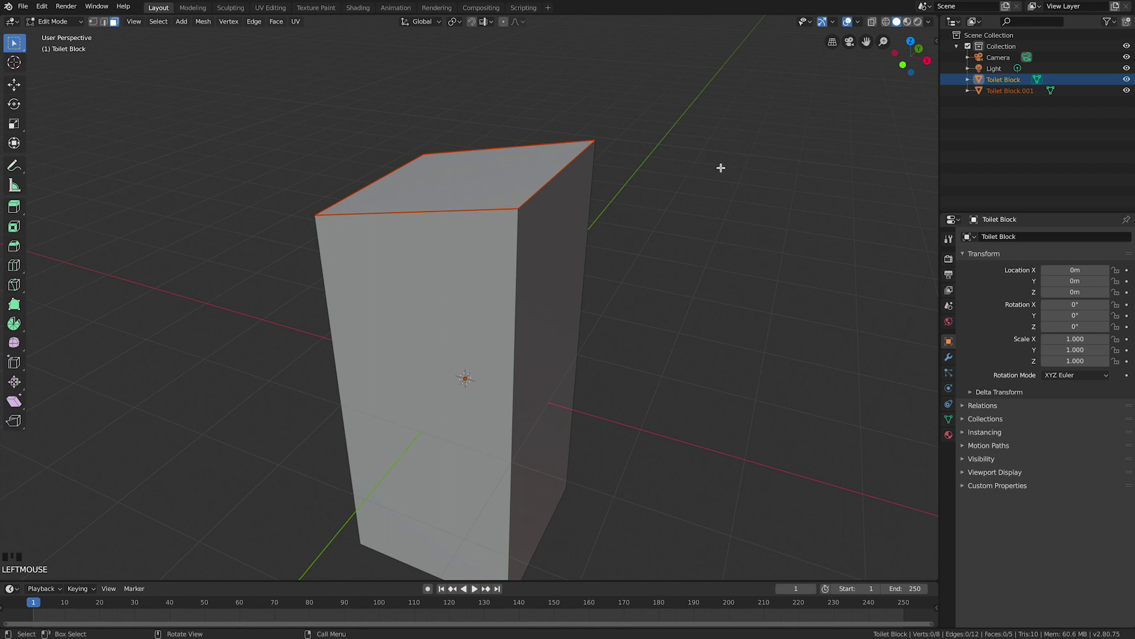
key("a")
key("a")
key("a")
left_click(59, 22)
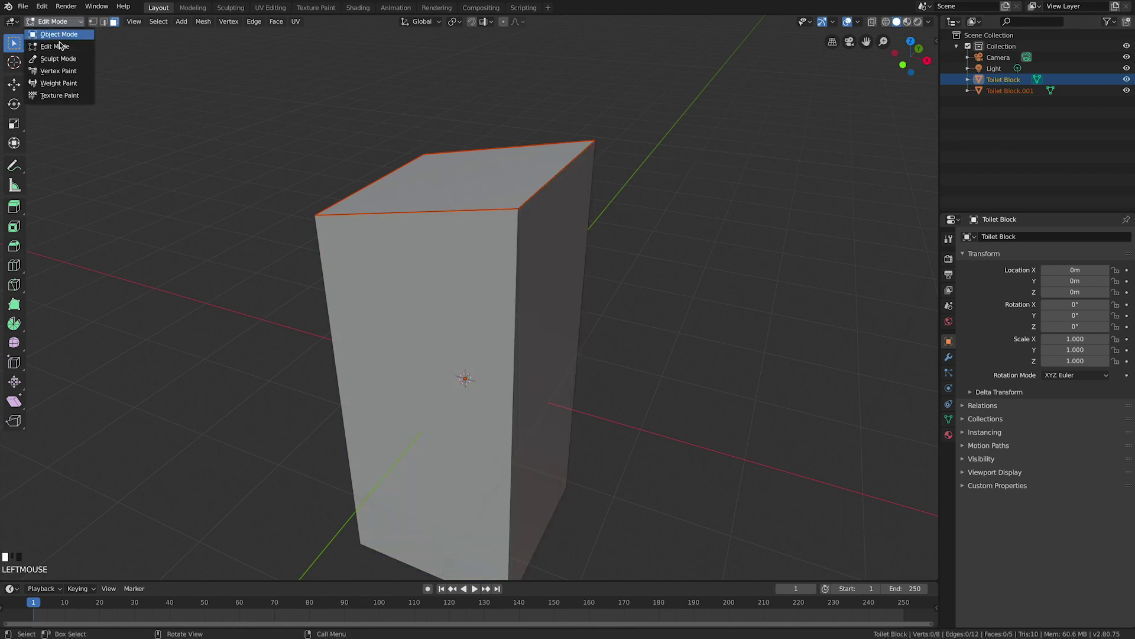
left_click(59, 34)
key("a")
key("a")
key("a")
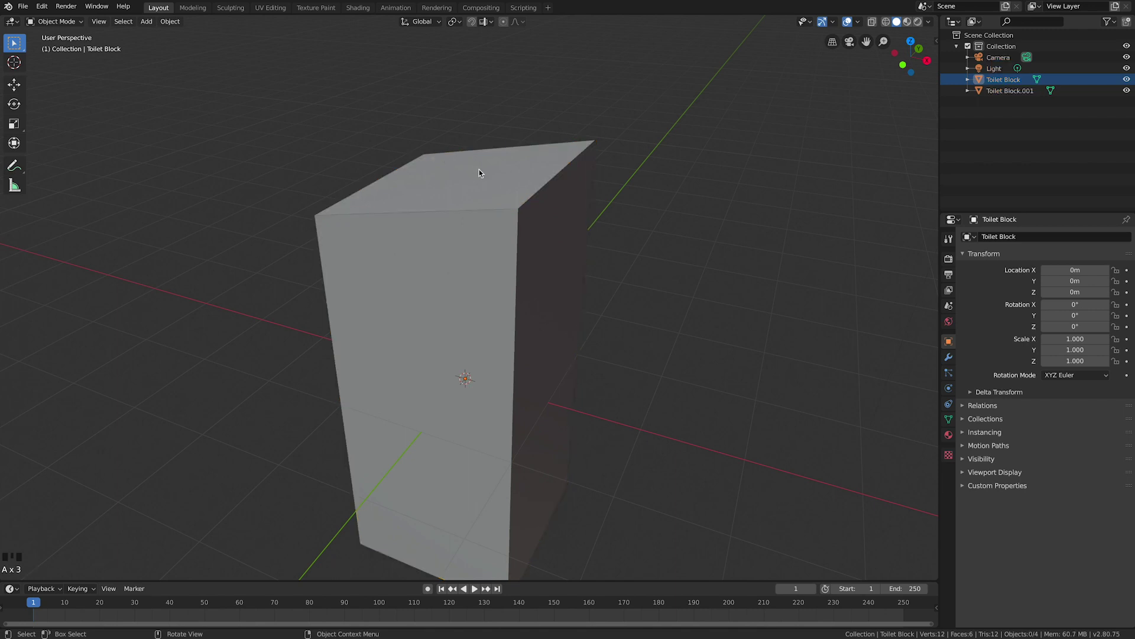
left_click(445, 170)
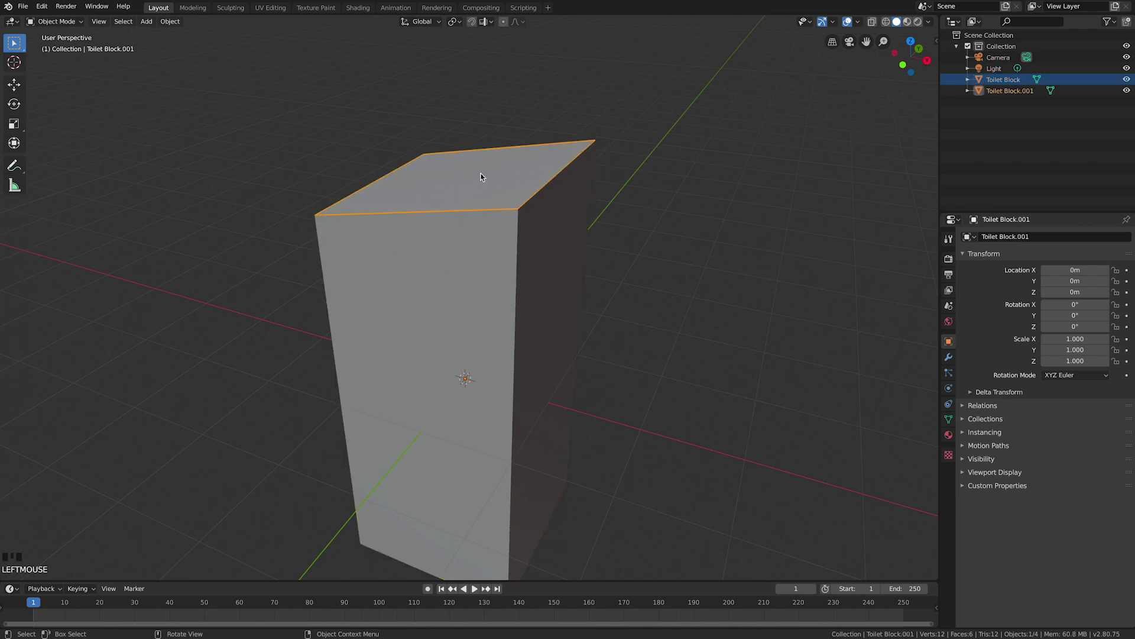
Step: Rename the new object Toilet Block.001 to 'Toilet Block Roof' in the Outliner
double_click(1011, 92)
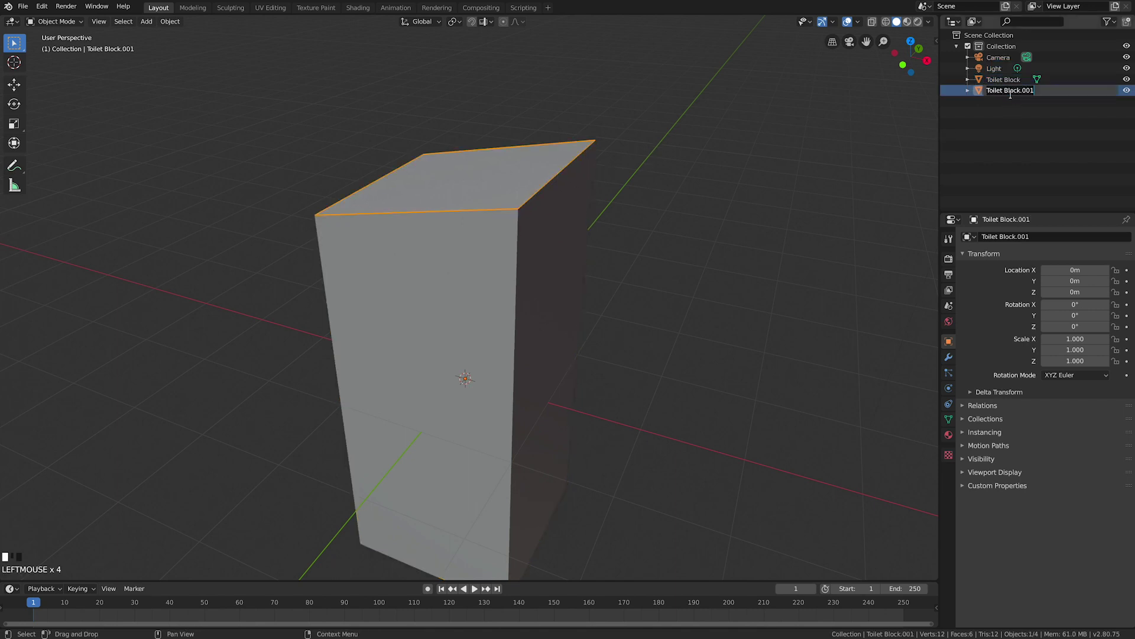
left_click_drag(1021, 92, 1056, 91)
key("Delete")
type("Roof")
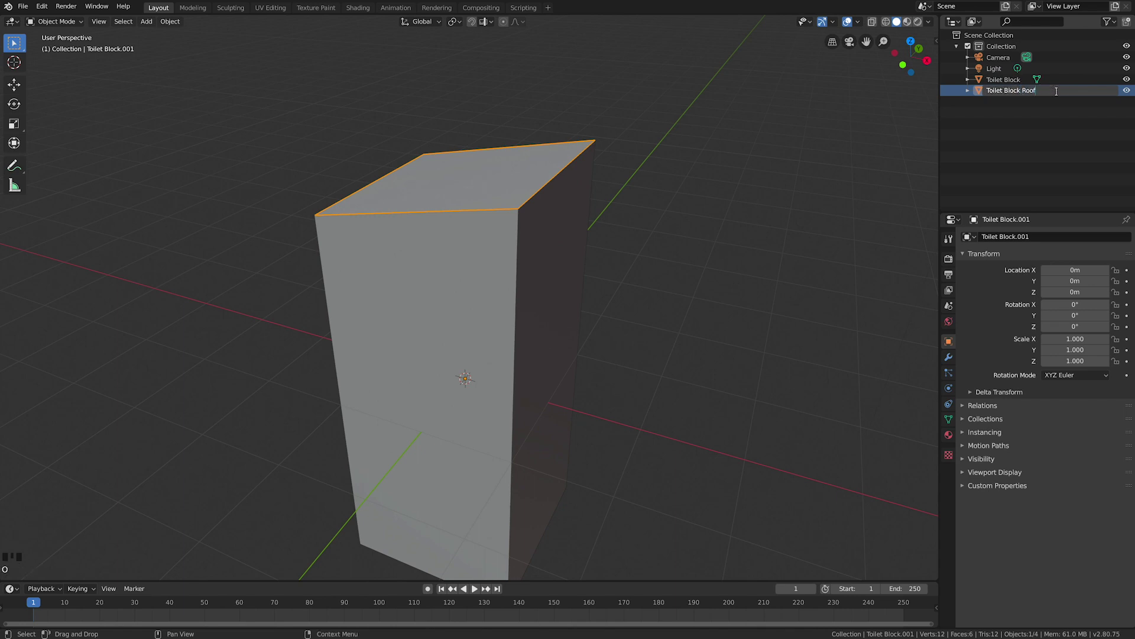
key("Return")
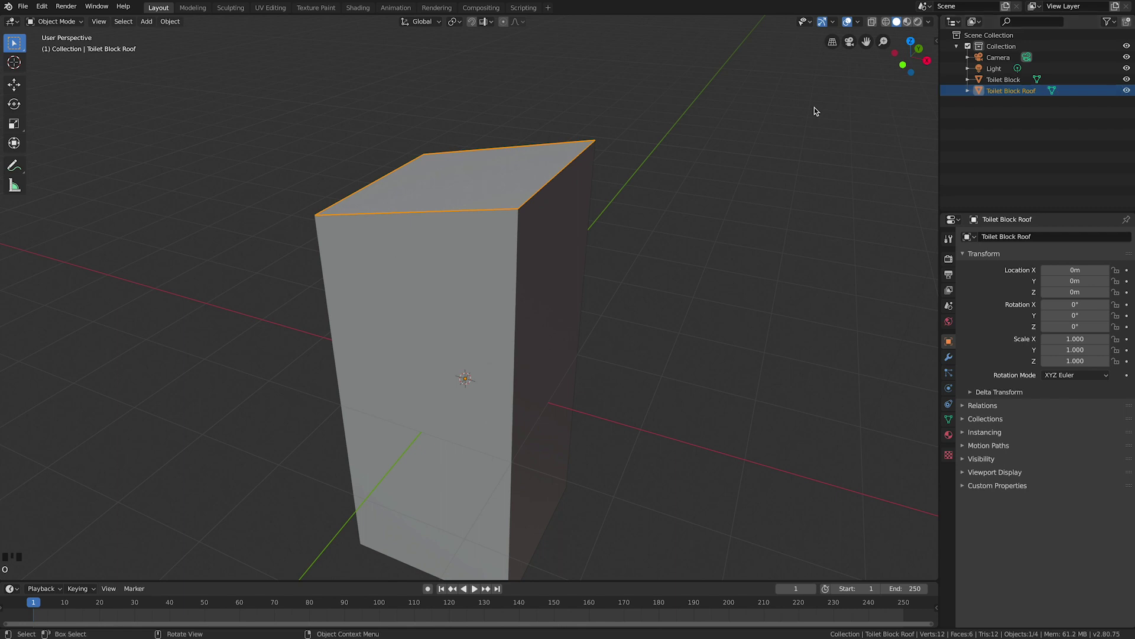
middle_click_drag(585, 169, 587, 166)
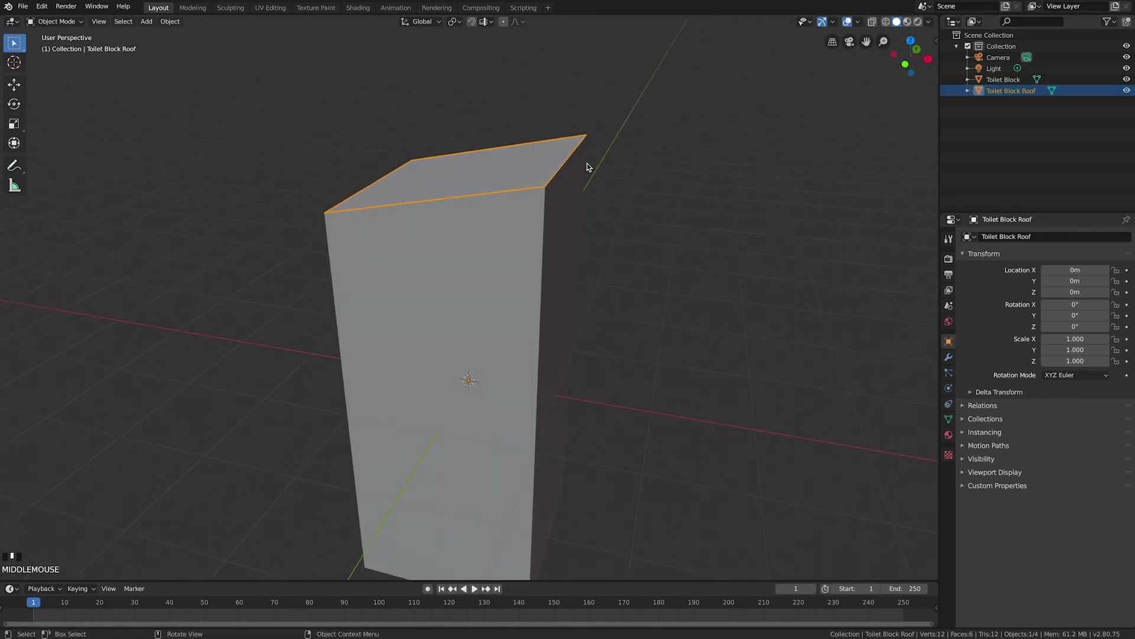
Step: In Edit Mode, scale the roof's face by 1.2 so it overhangs the walls
key("Tab")
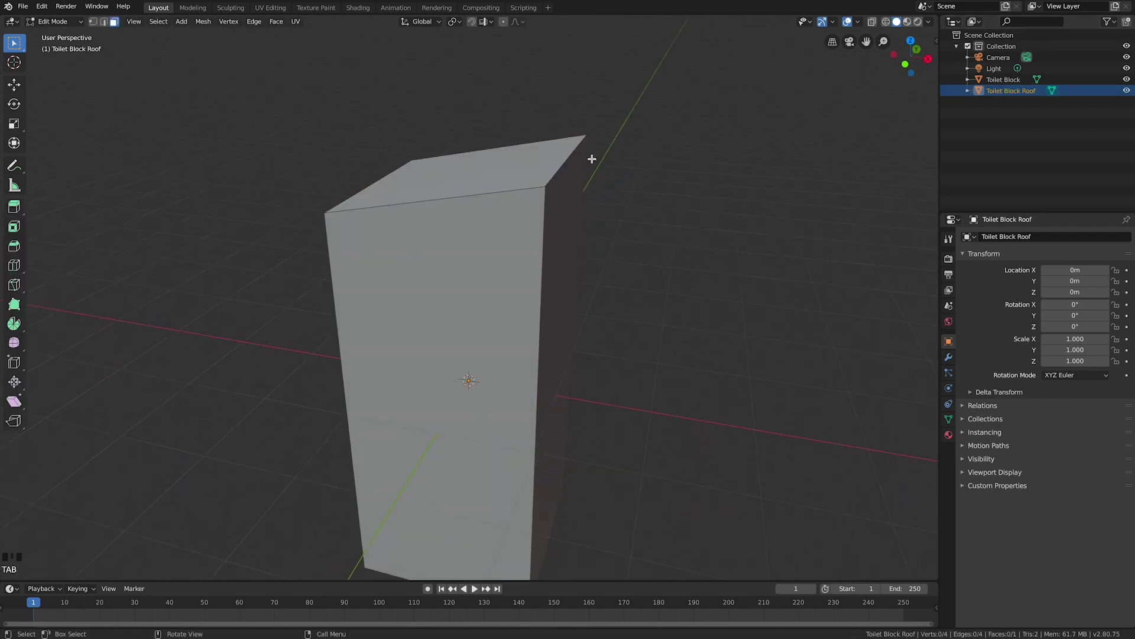
left_click(494, 188)
key("s")
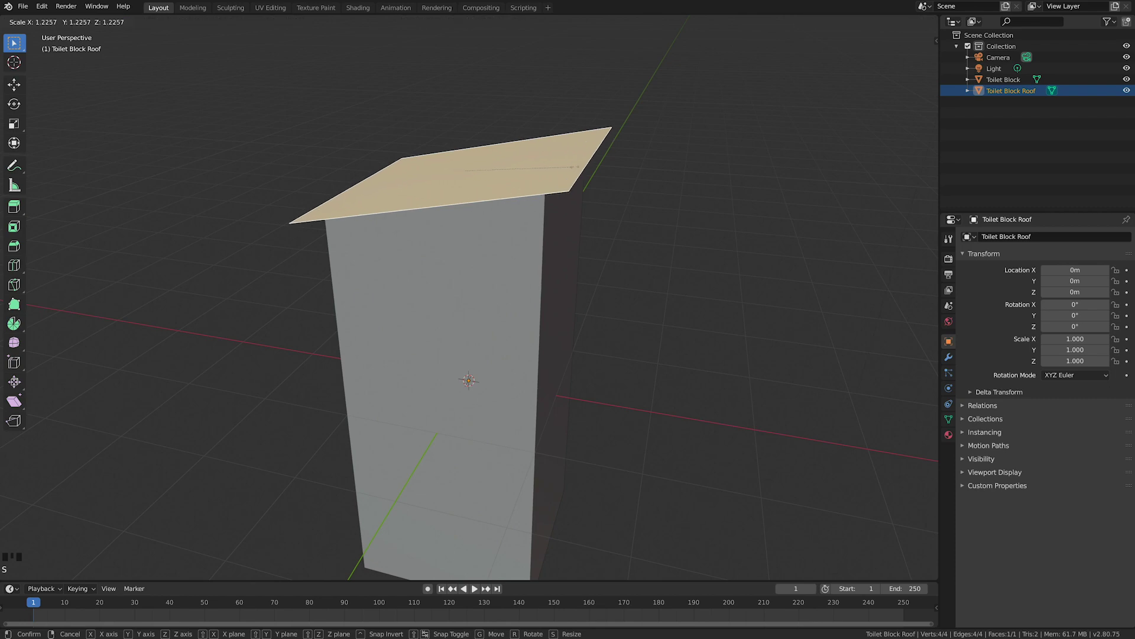
right_click(588, 167)
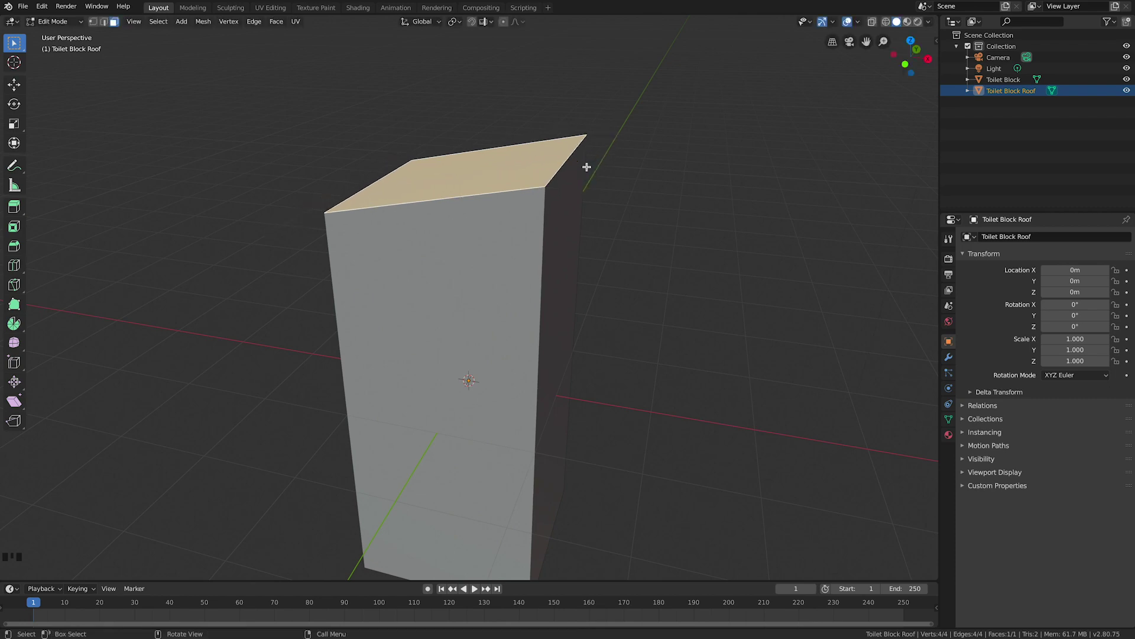
key("s")
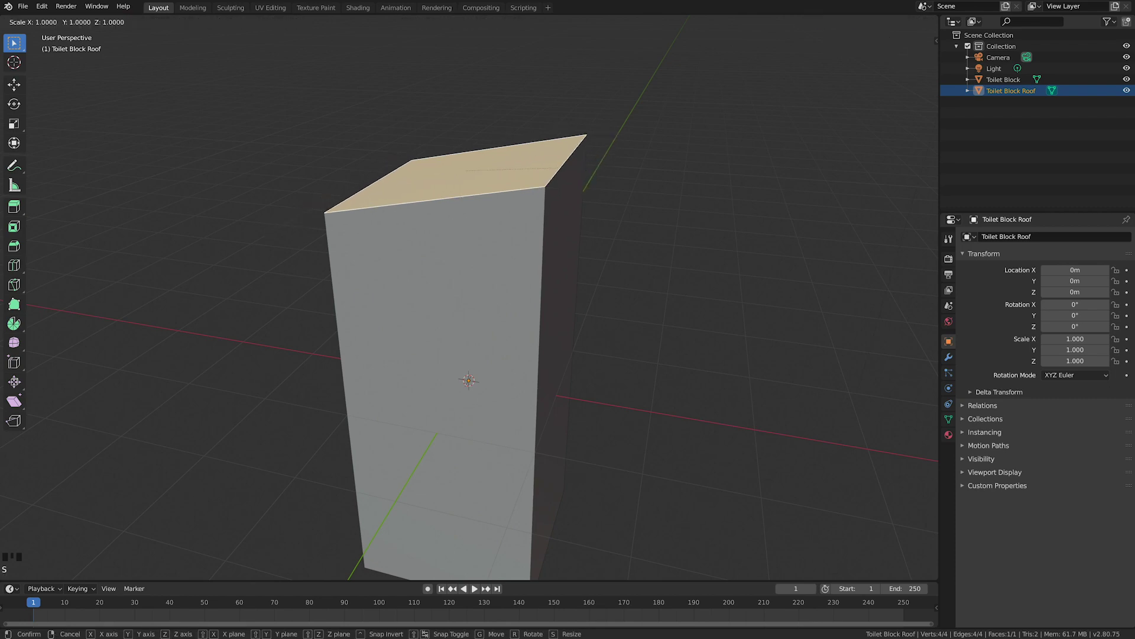
type("1.2")
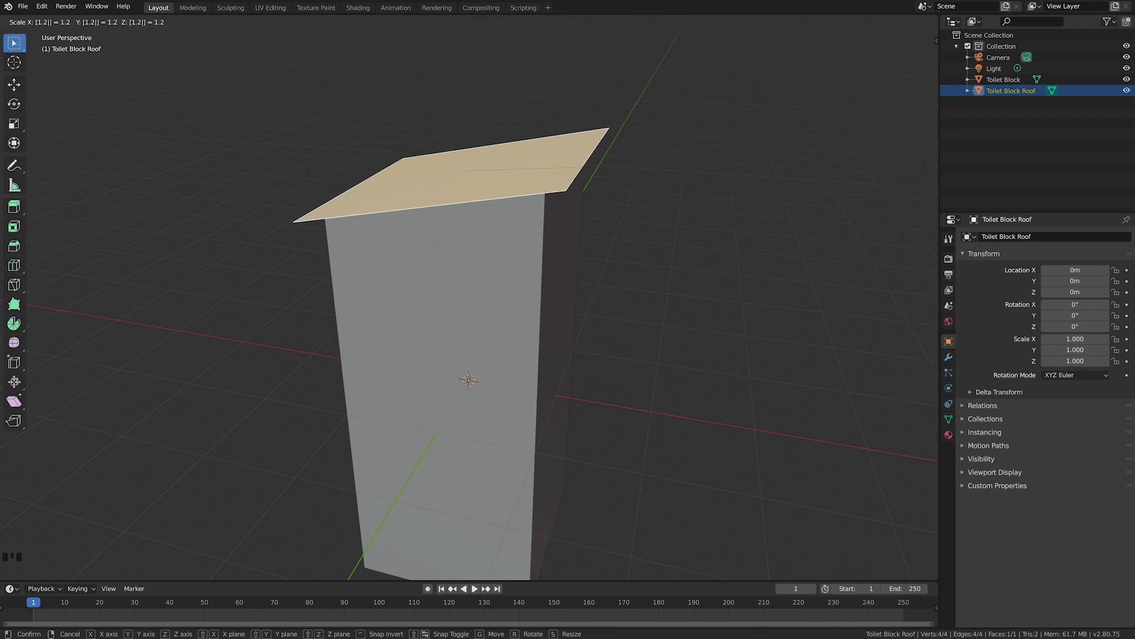
key("Return")
middle_click_drag(586, 167, 520, 194)
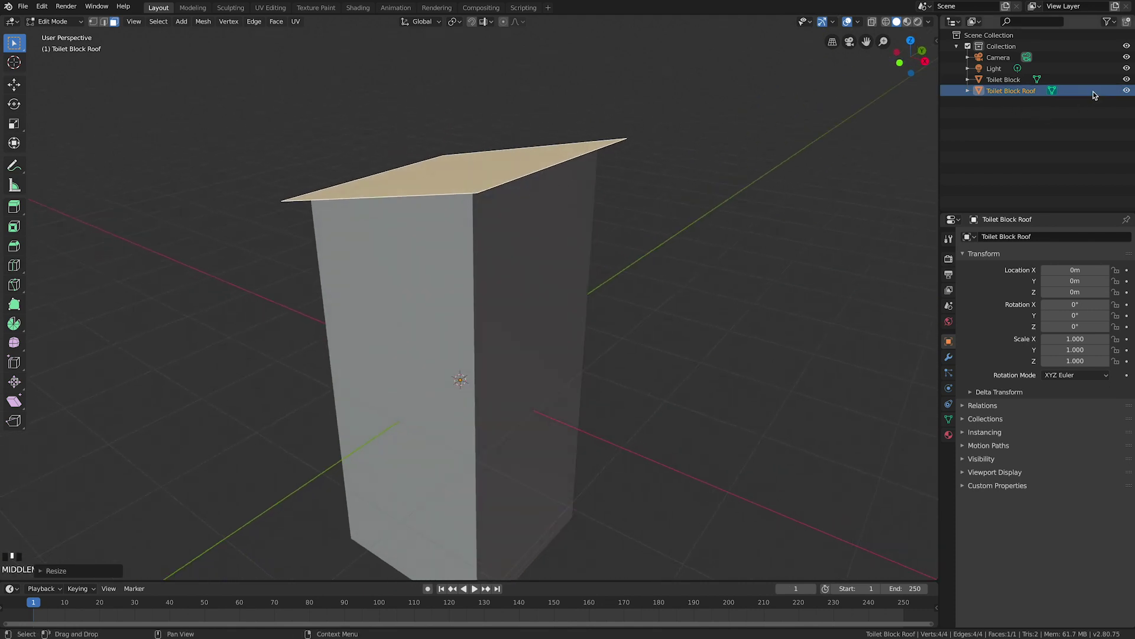
Step: Add five evenly spaced vertical loop cuts around the Toilet Block with Ctrl+R
left_click(610, 148)
middle_click_drag(610, 148, 553, 218)
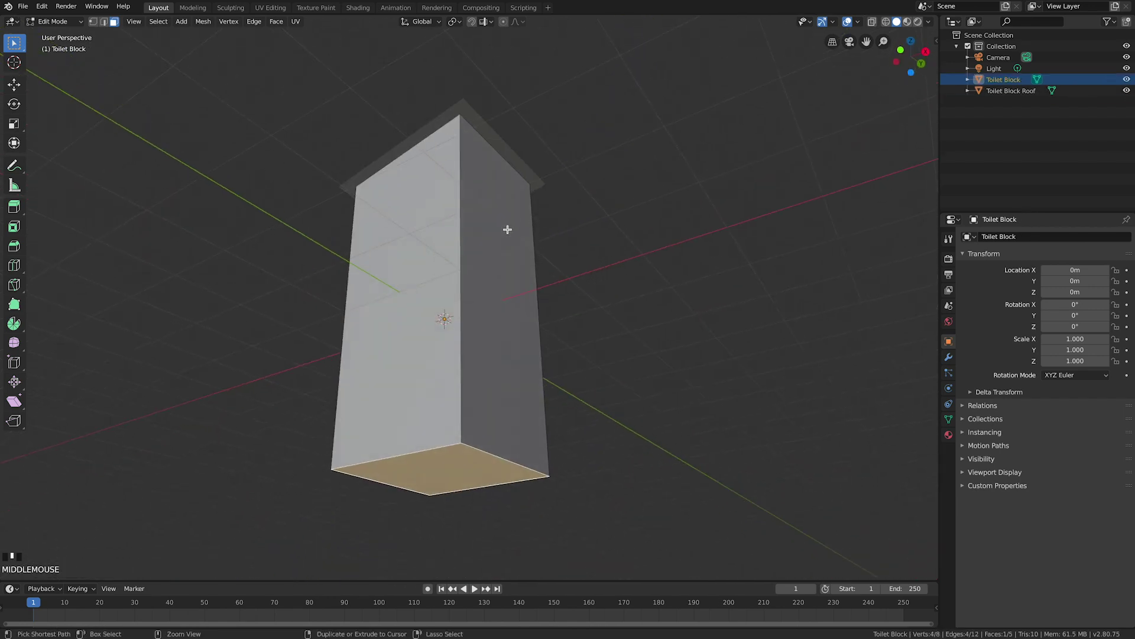
key("ctrl+r")
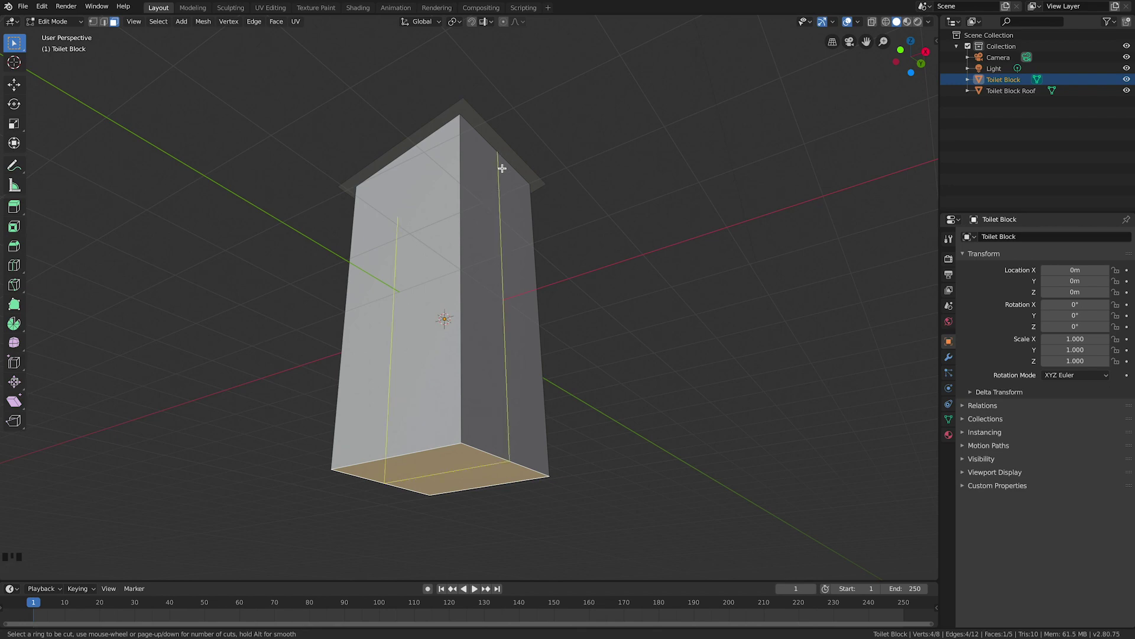
scroll(502, 169, "up", 1)
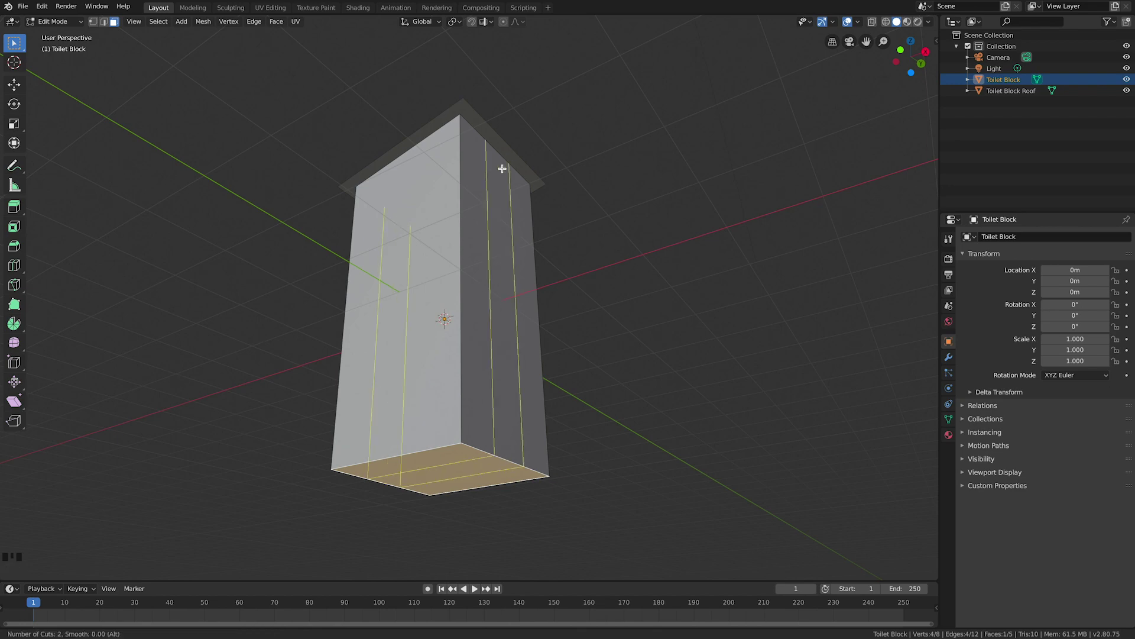
scroll(502, 168, "up", 2)
scroll(502, 168, "up", 1)
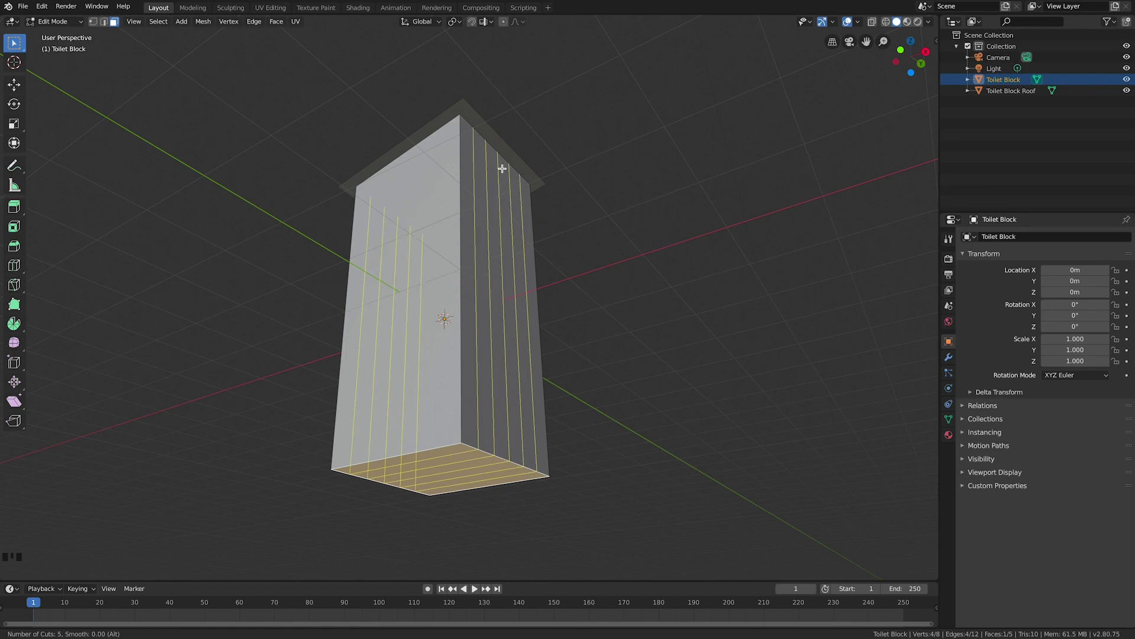
left_click(502, 169)
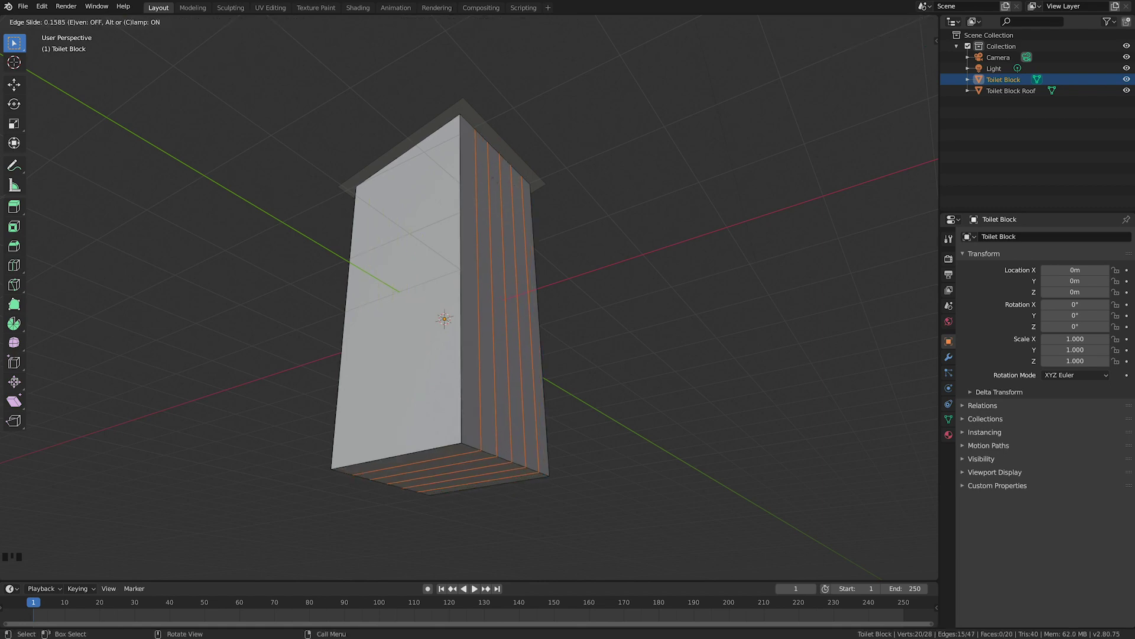
left_click(492, 180)
middle_click_drag(492, 179, 575, 226)
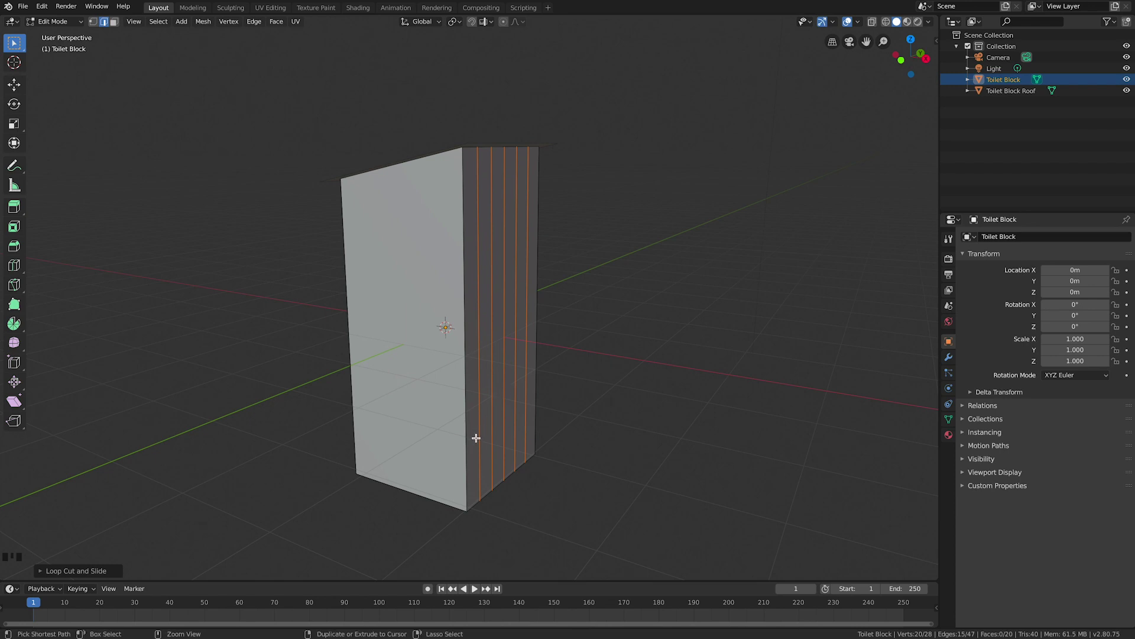
Step: Add an even, flipped horizontal loop cut high on the Toilet Block walls, just below the slope
key("ctrl+r")
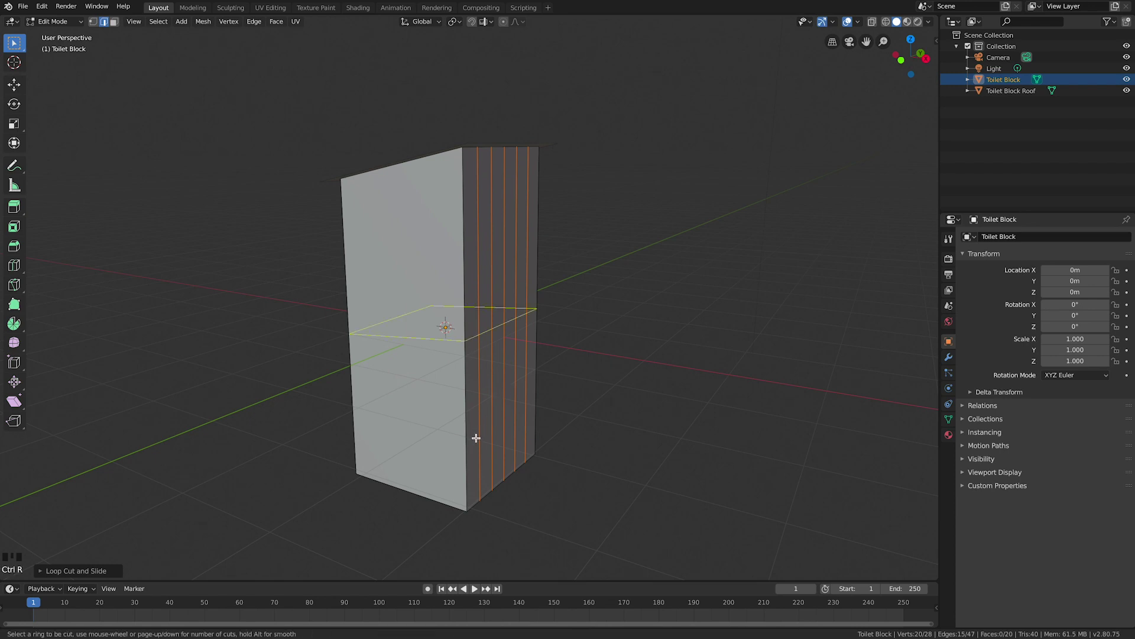
left_click(485, 348)
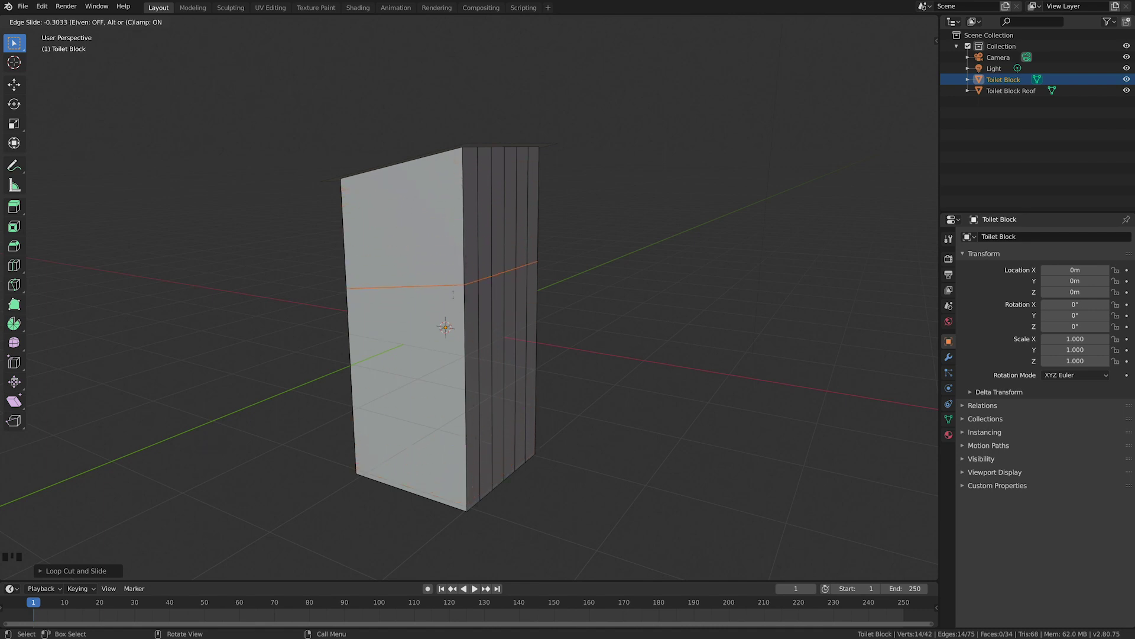
key("e")
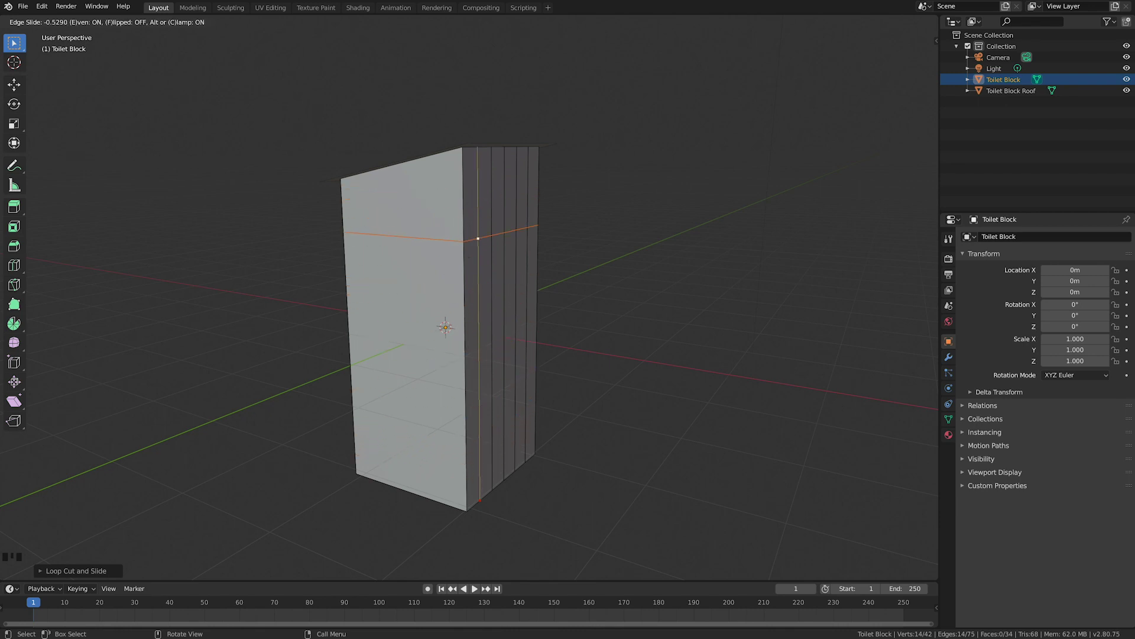
key("f")
key("f")
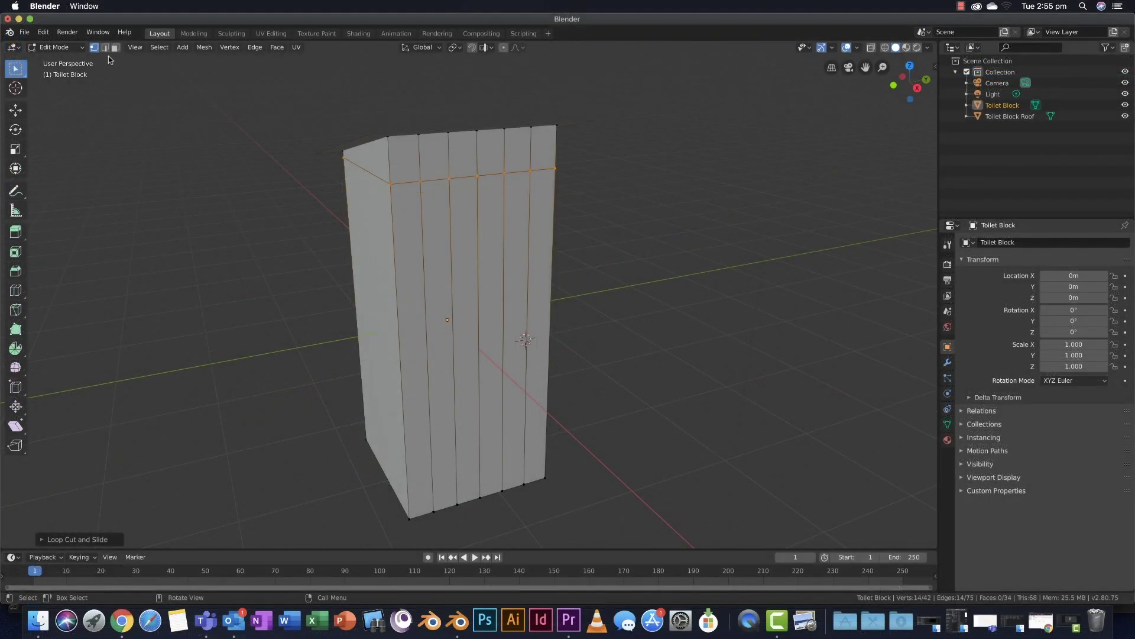
Step: Separate the three middle front face strips into a new object by selection
left_click(115, 47)
key("c")
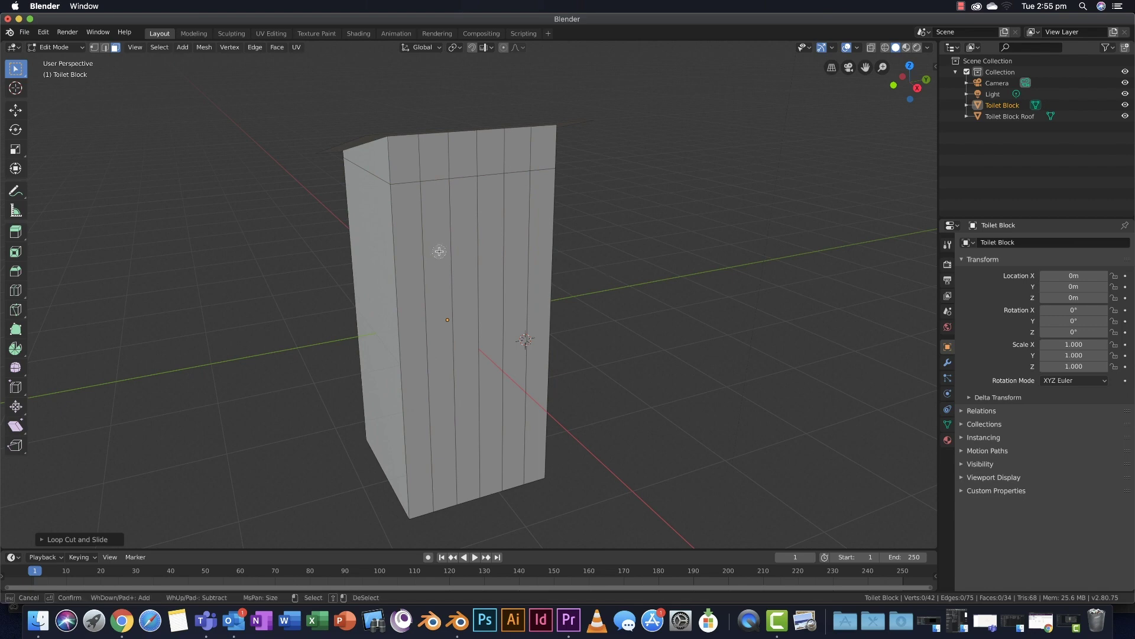
left_click_drag(439, 250, 499, 253)
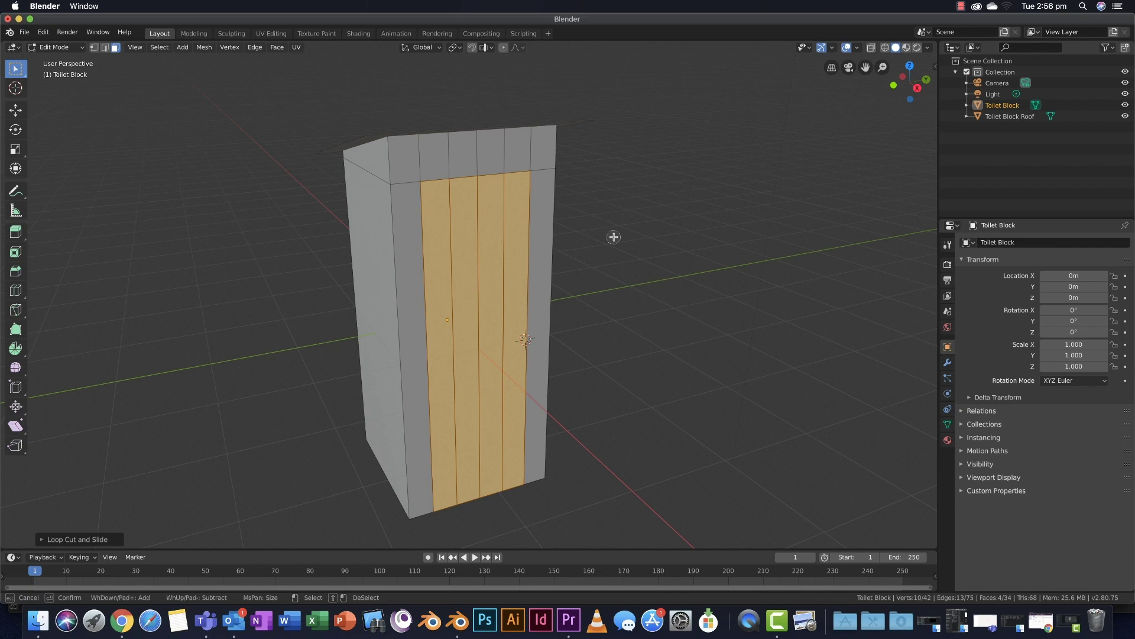
key("Escape")
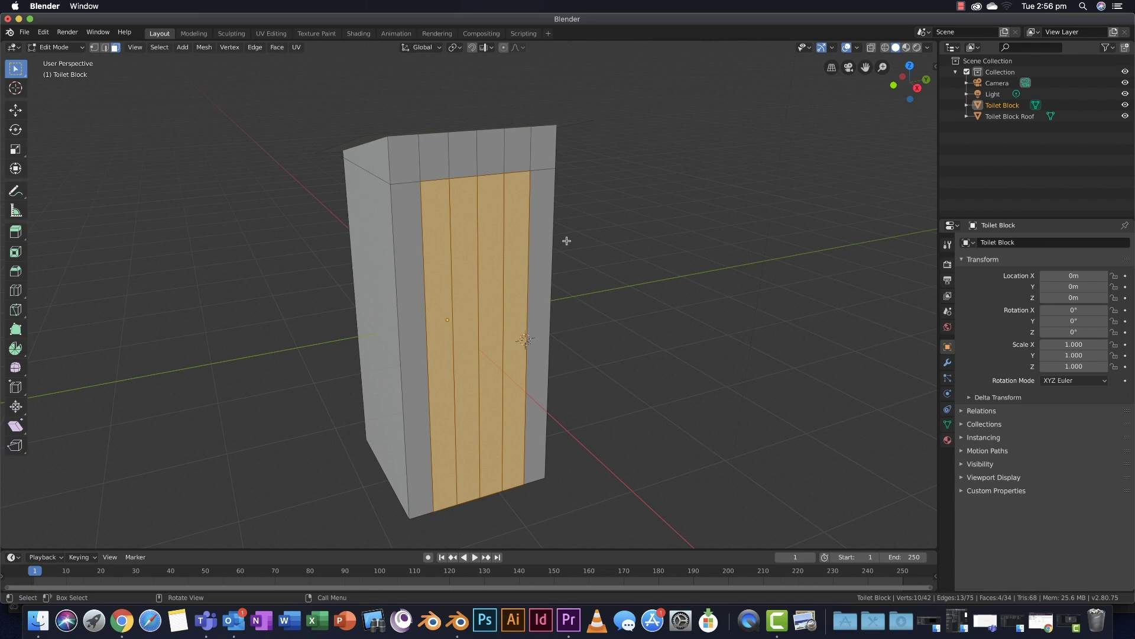
key("p")
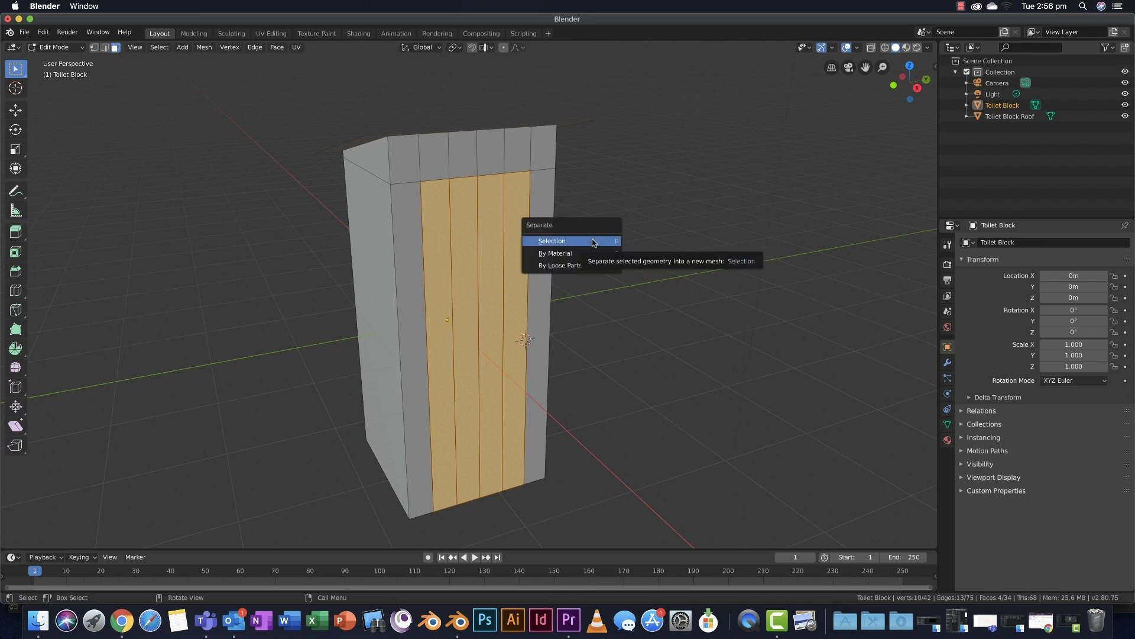
left_click(593, 241)
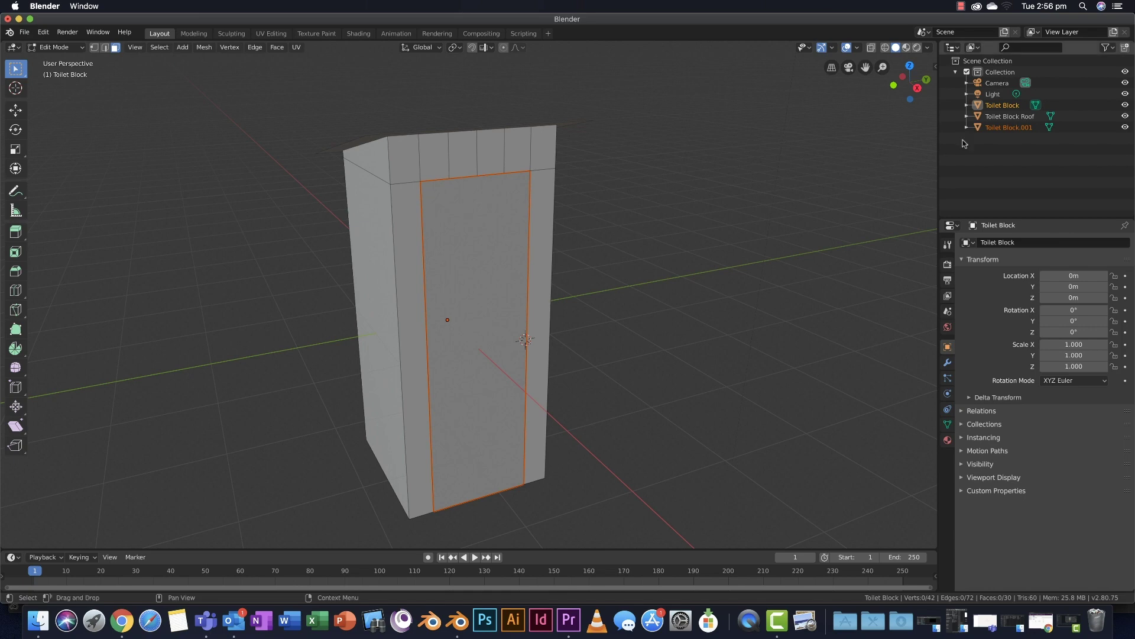
Step: Rename the new object to 'Toilet Block Door'
double_click(1028, 129)
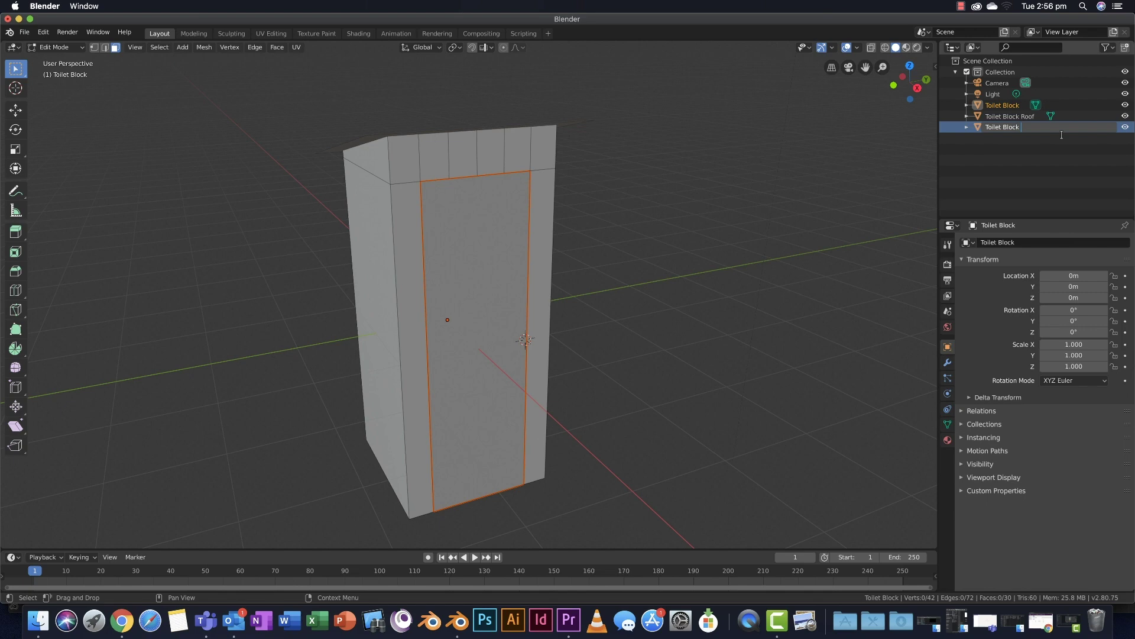
type("Door")
key("Return")
Step: Select the Toilet Block Door in Object Mode and scale it uniformly to 0.98
key("Tab")
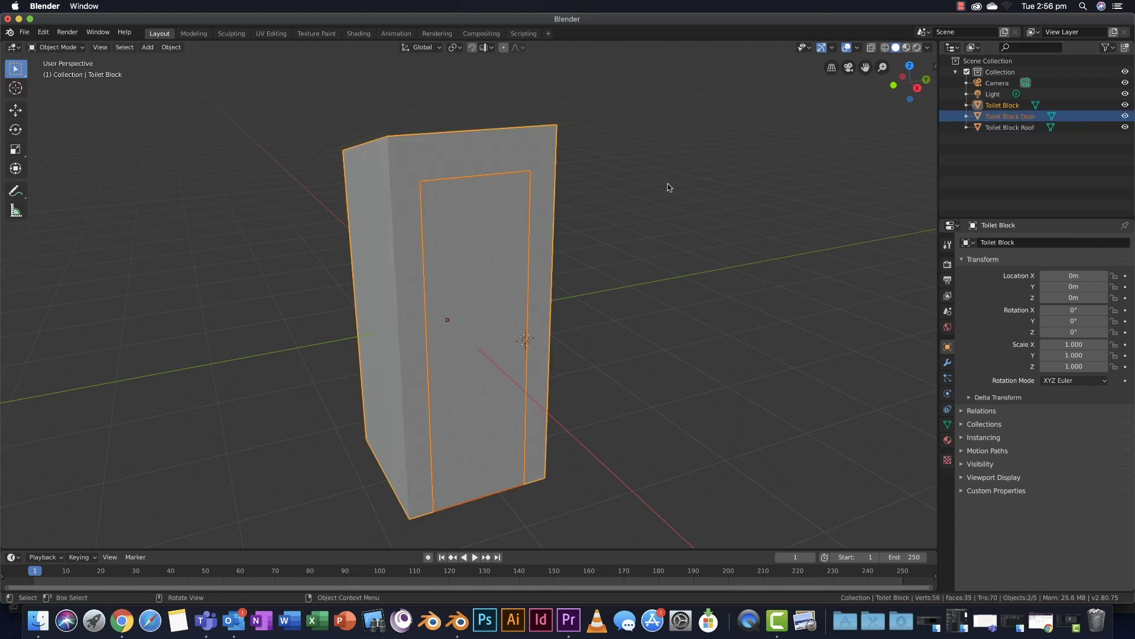
left_click(634, 188)
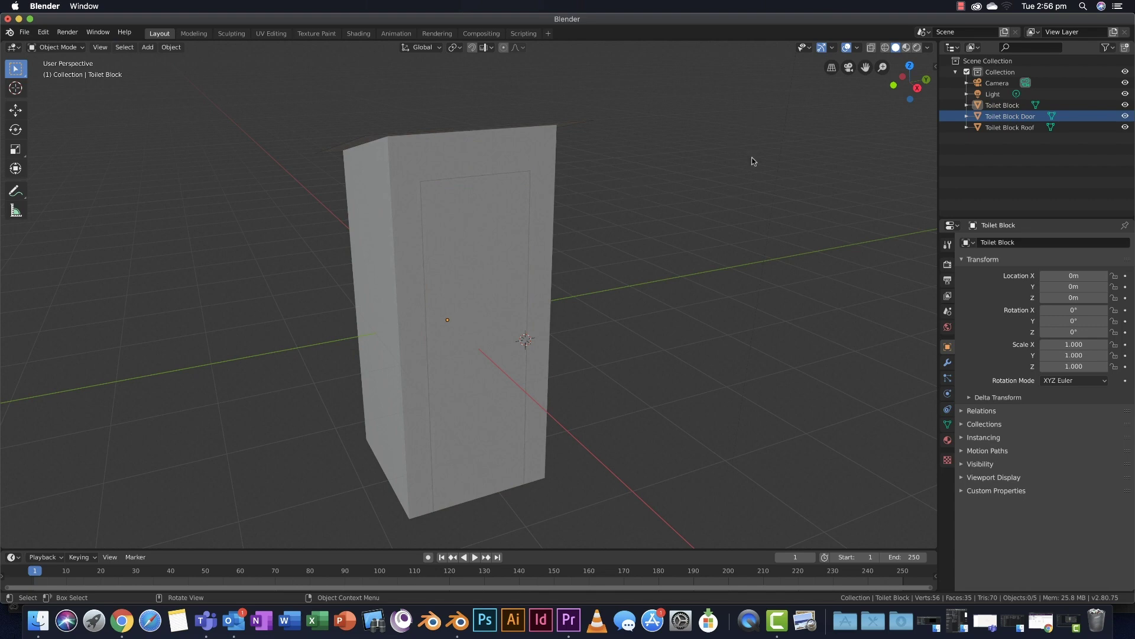
left_click(1012, 116)
middle_click_drag(719, 167, 611, 214)
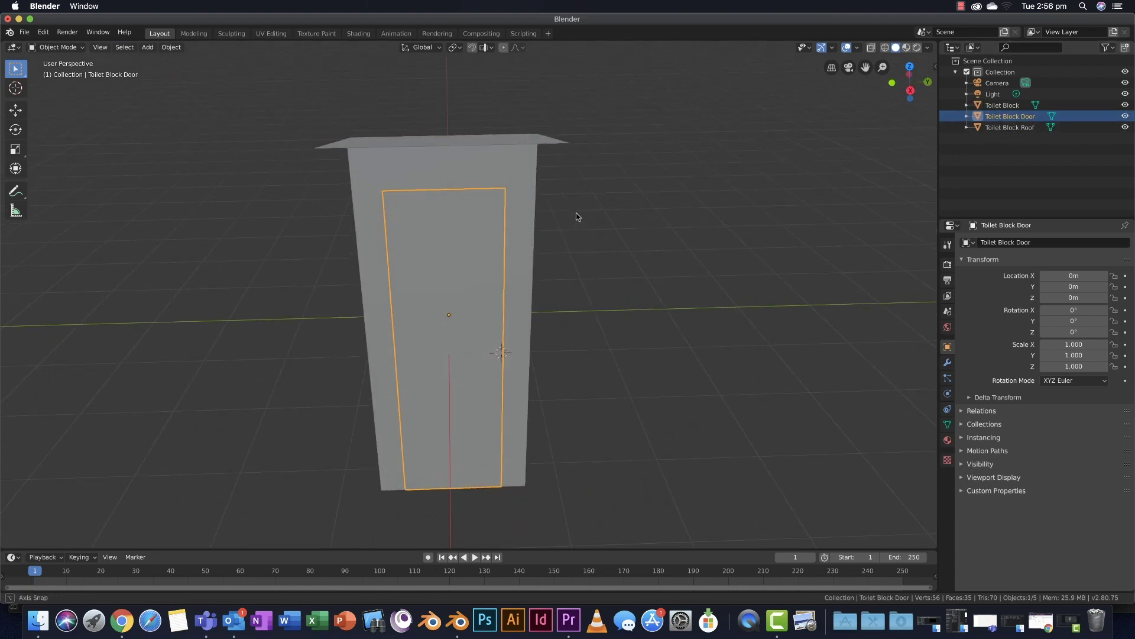
middle_click_drag(571, 232, 571, 247)
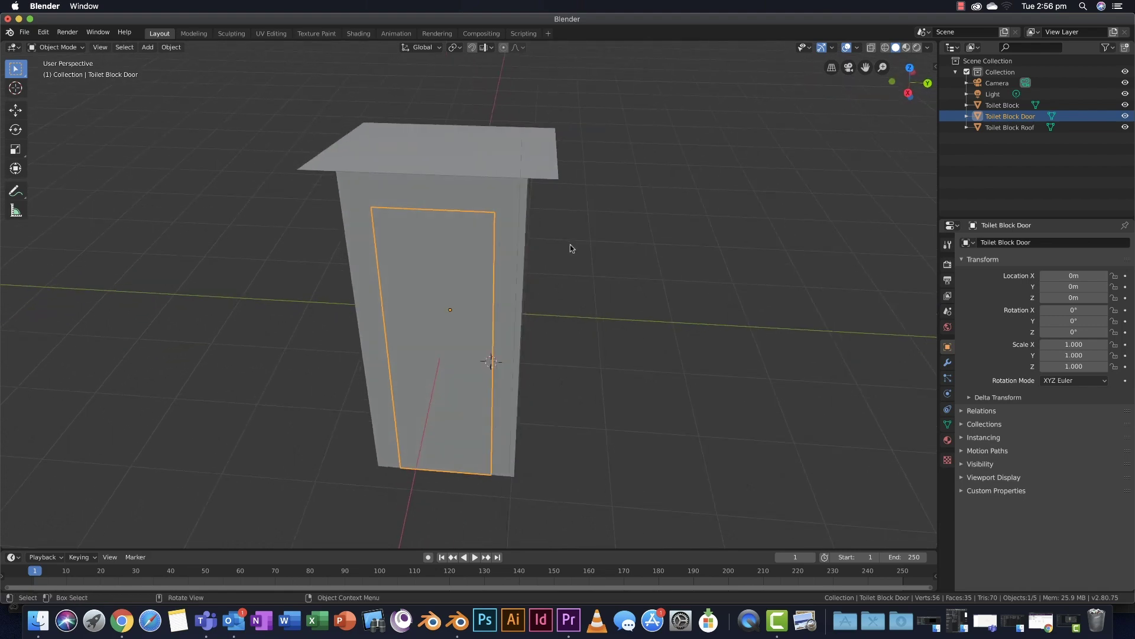
key("s")
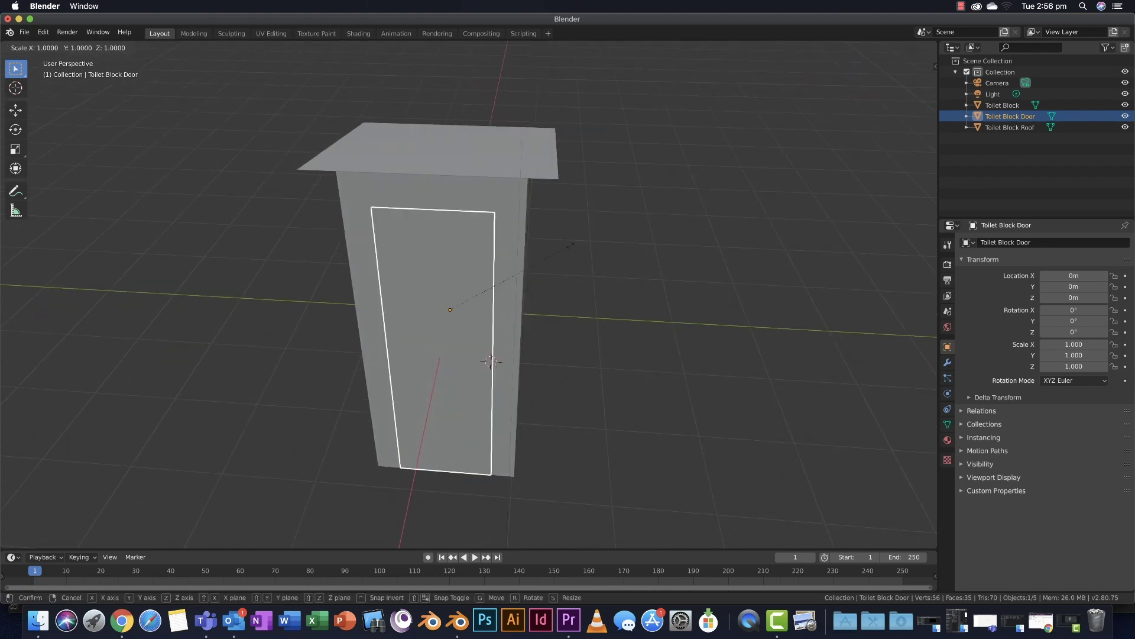
type(".98")
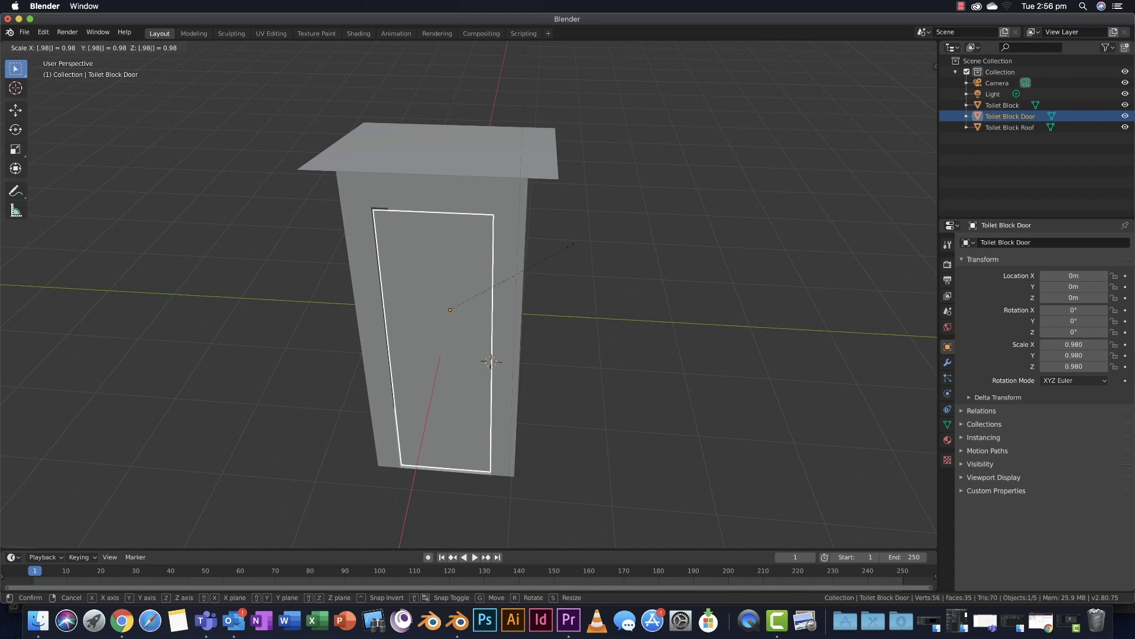
key("Return")
scroll(545, 243, "up", 2)
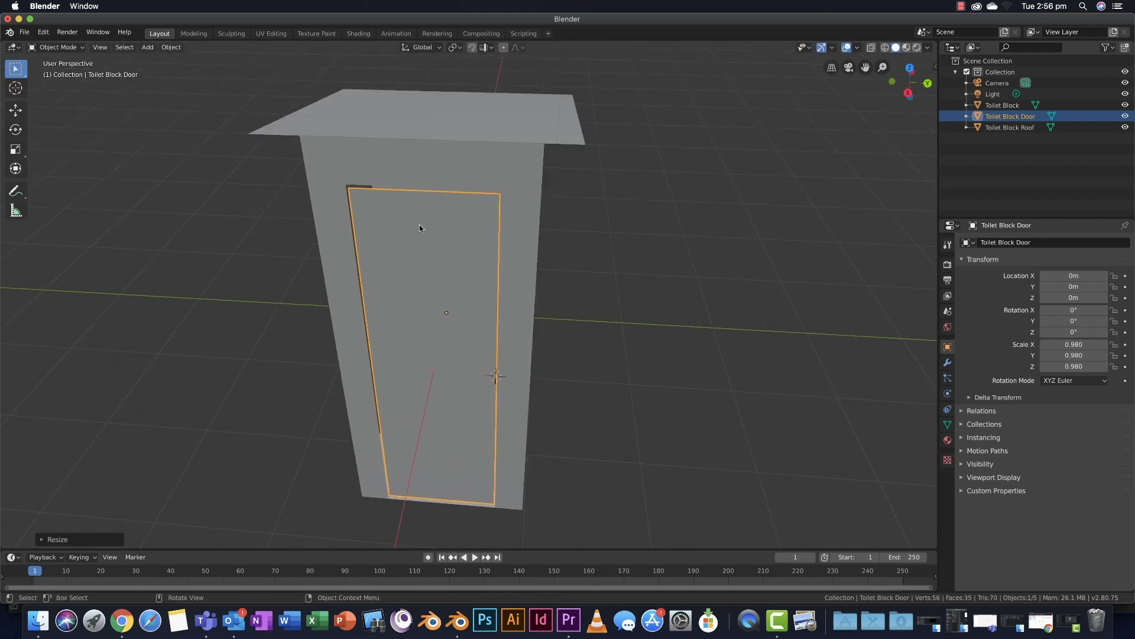
middle_click_drag(397, 197, 433, 209)
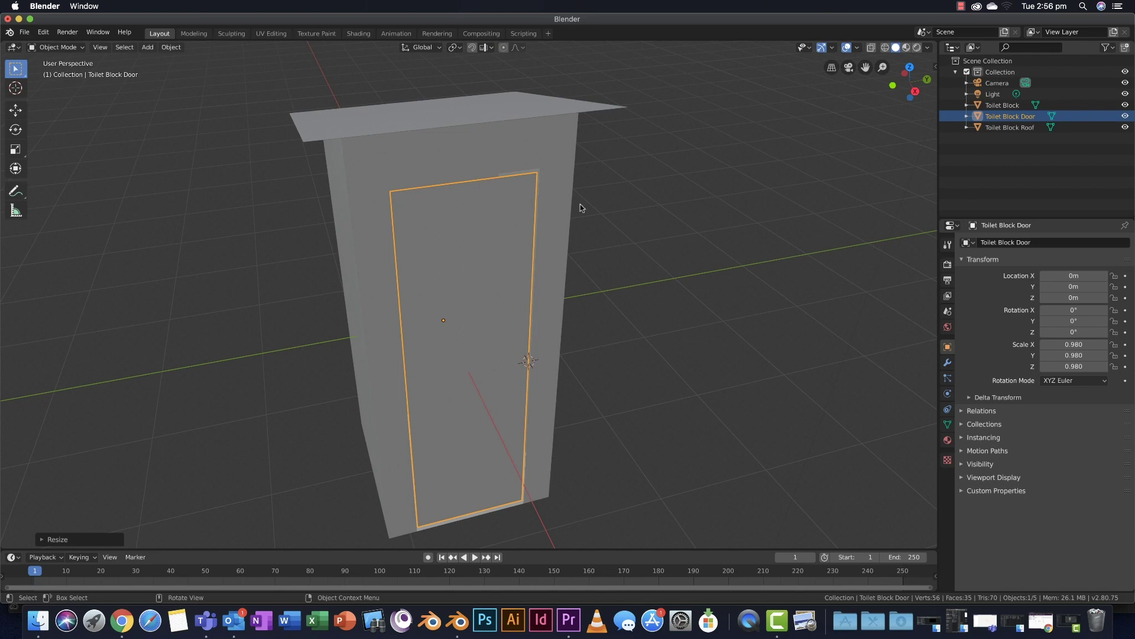
Step: Scale the door to 0.9 along Z so it is shorter
key("s")
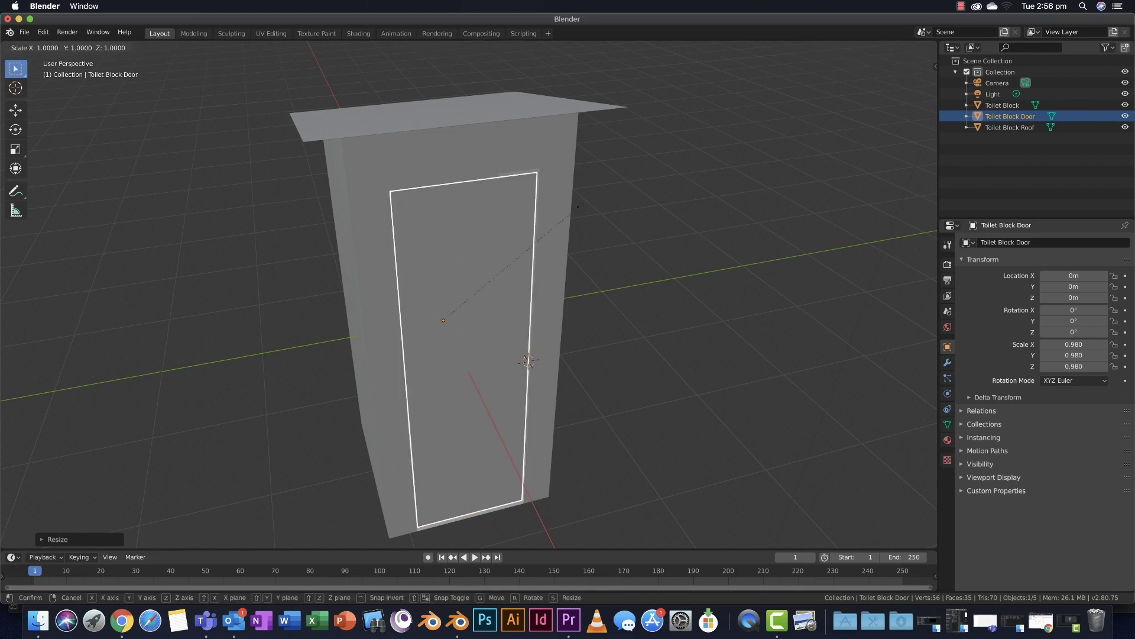
key("z")
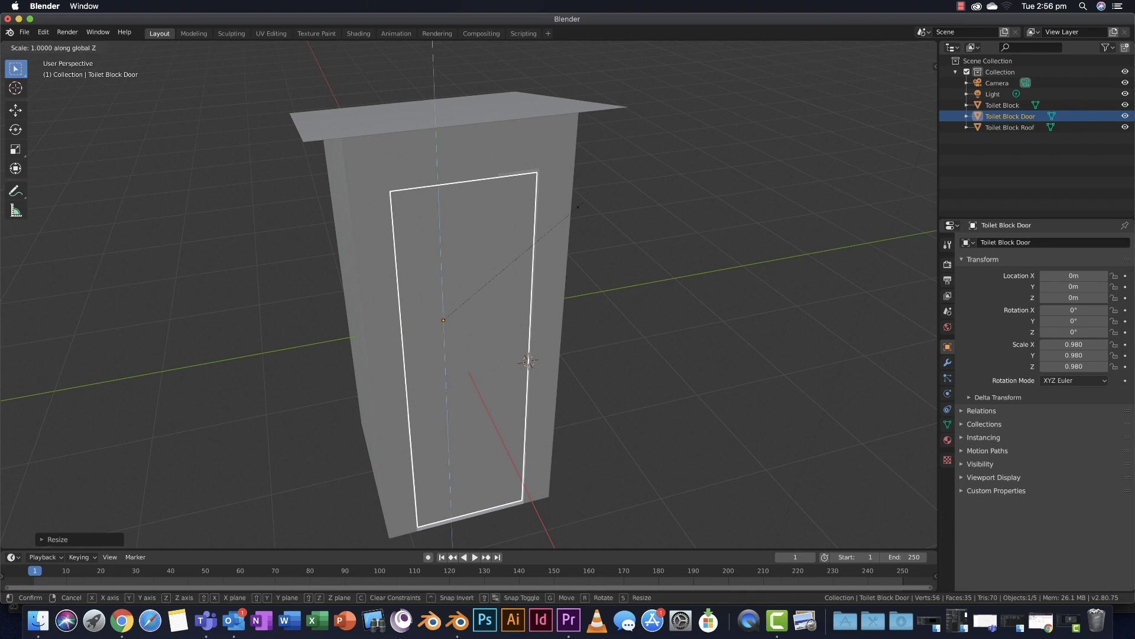
type("0")
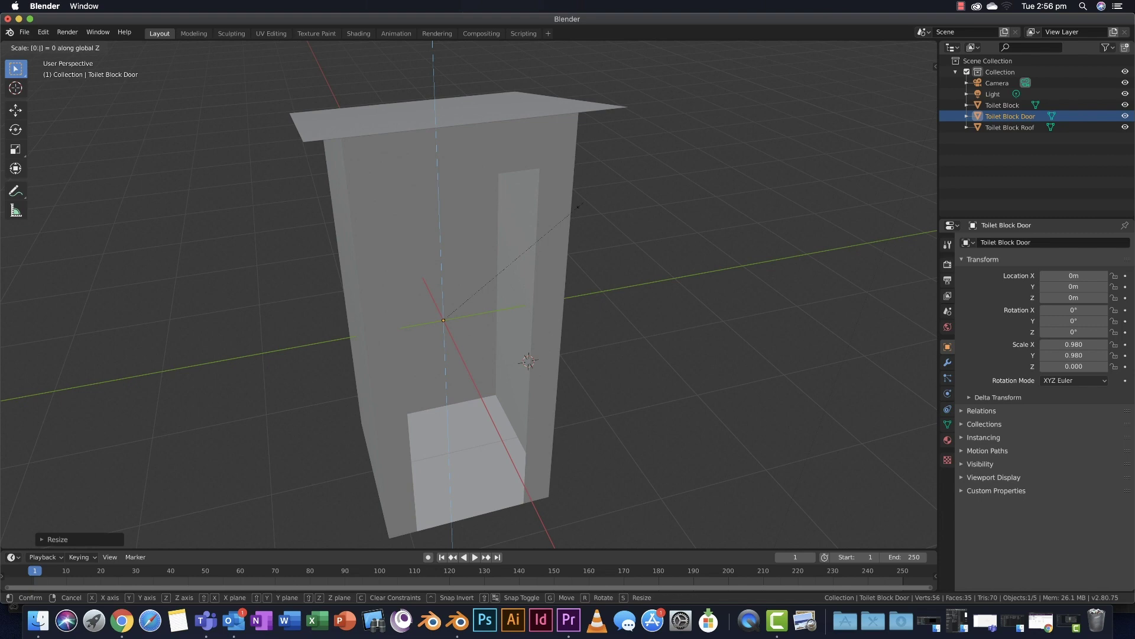
type(".9")
key("Return")
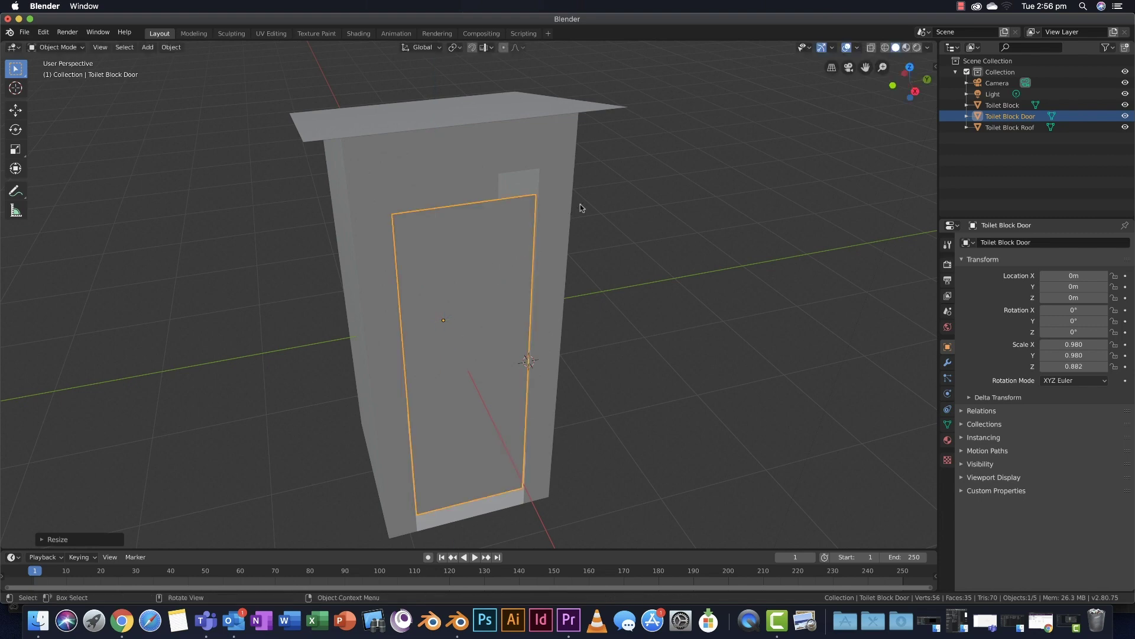
Step: Raise the door about 0.11 m along Z to fit the doorway
middle_click_drag(580, 204, 494, 177)
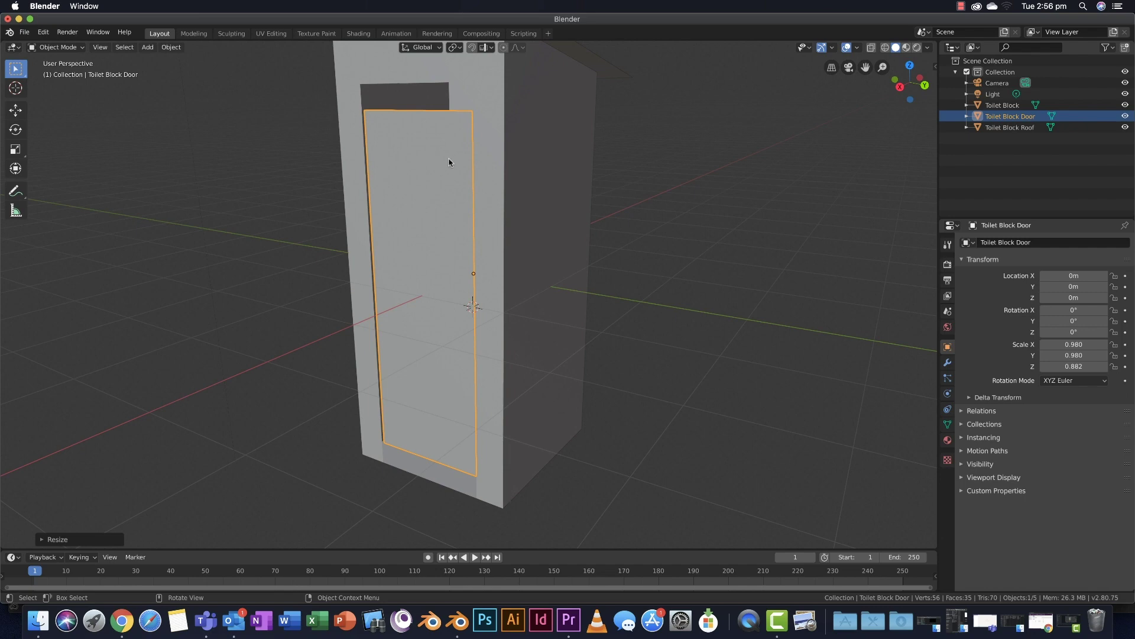
key("g")
key("z")
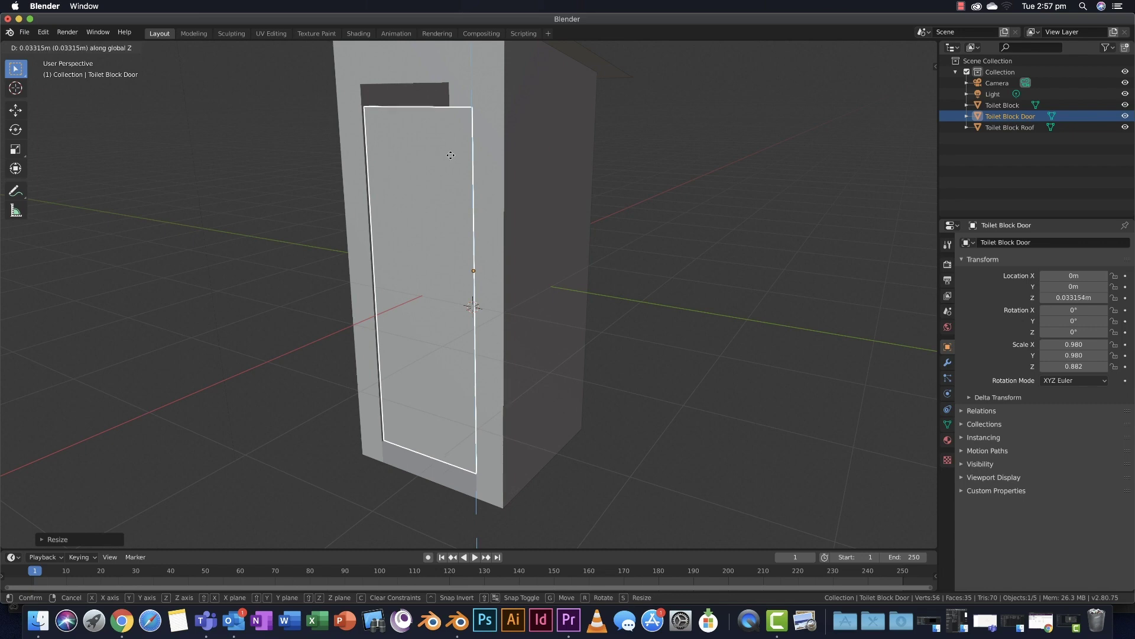
left_click(451, 151)
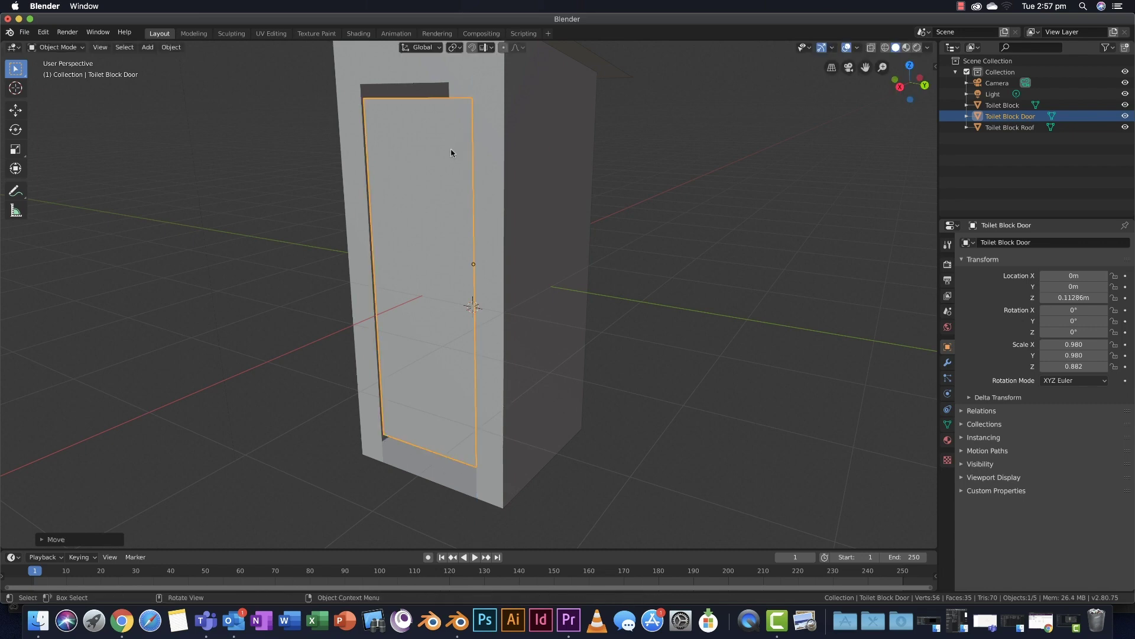
middle_click_drag(452, 152, 491, 176)
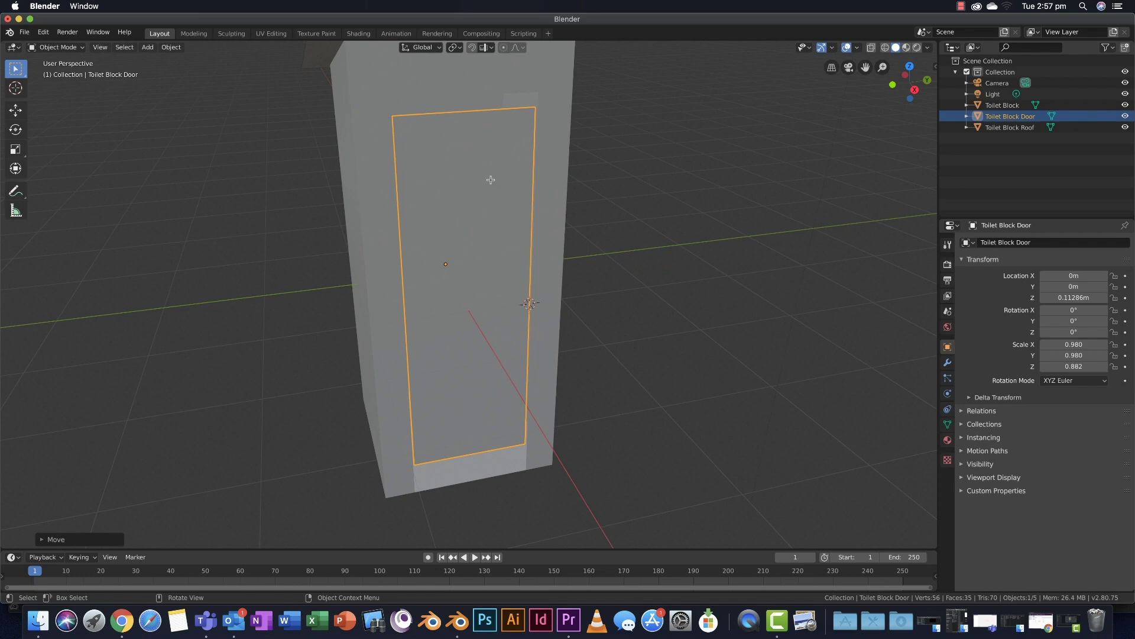
Step: Cut a centred horizontal edge loop across the door in Edit Mode
key("Tab")
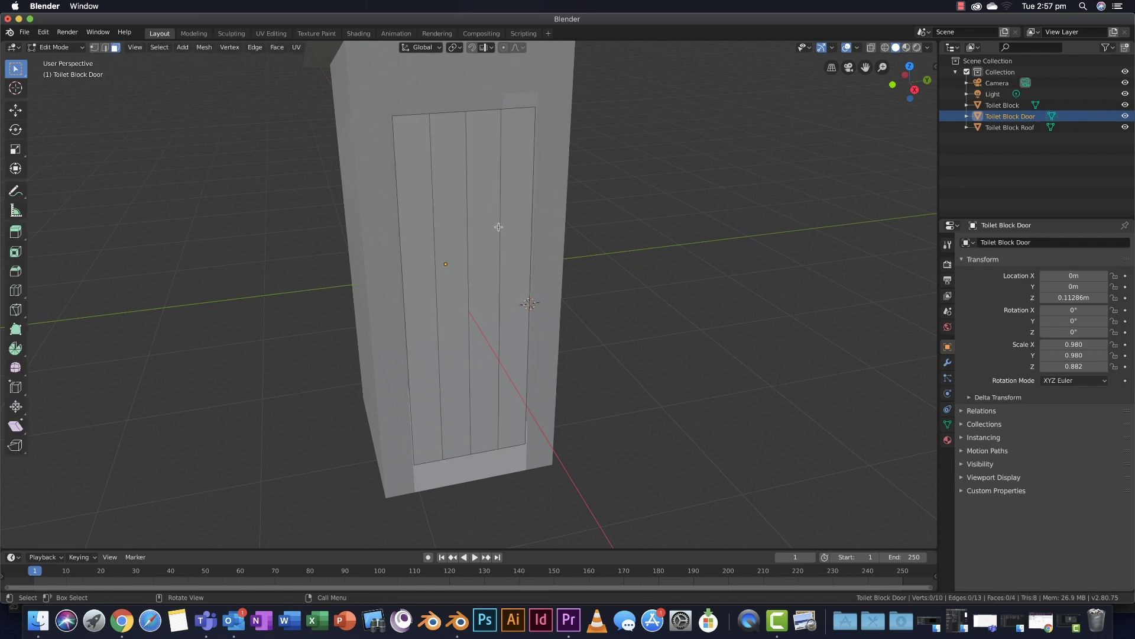
key("ctrl")
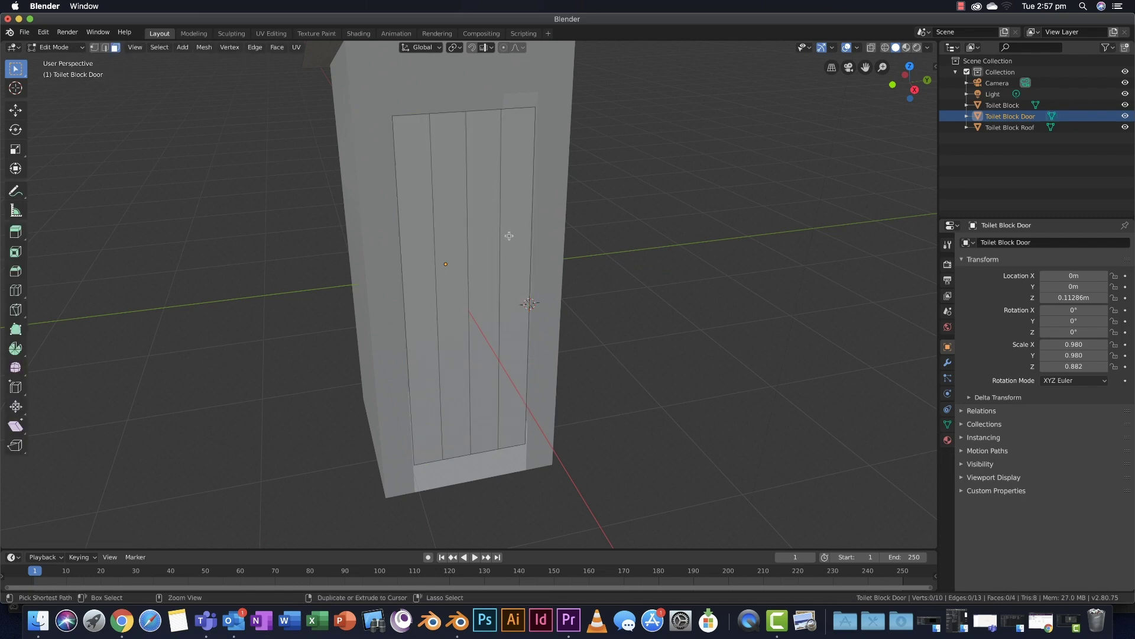
key("ctrl+r")
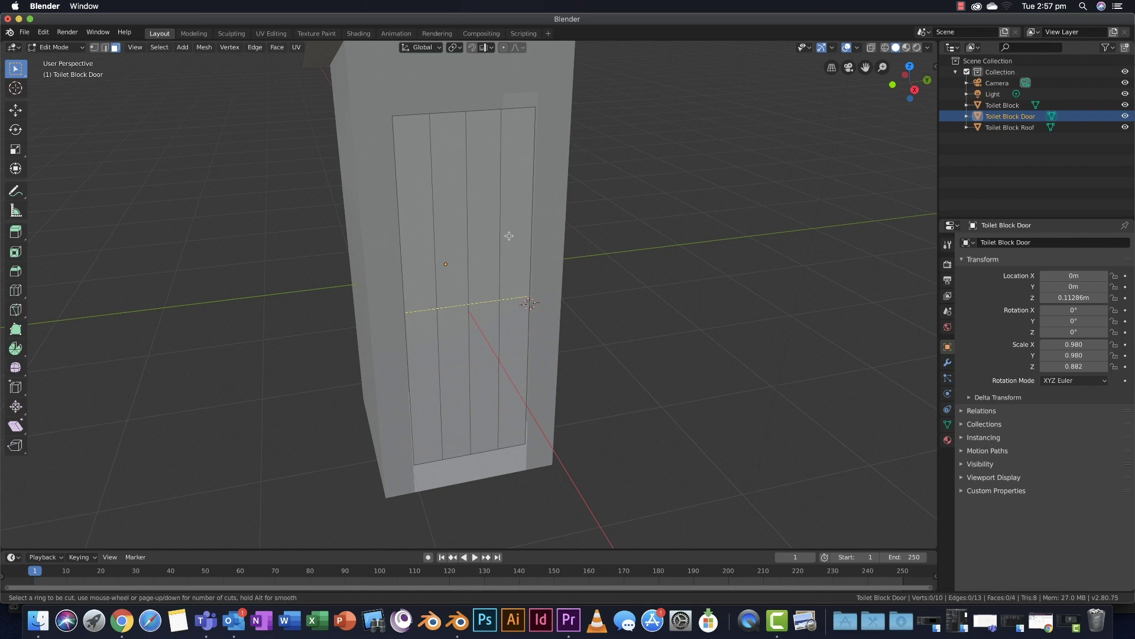
left_click(508, 236)
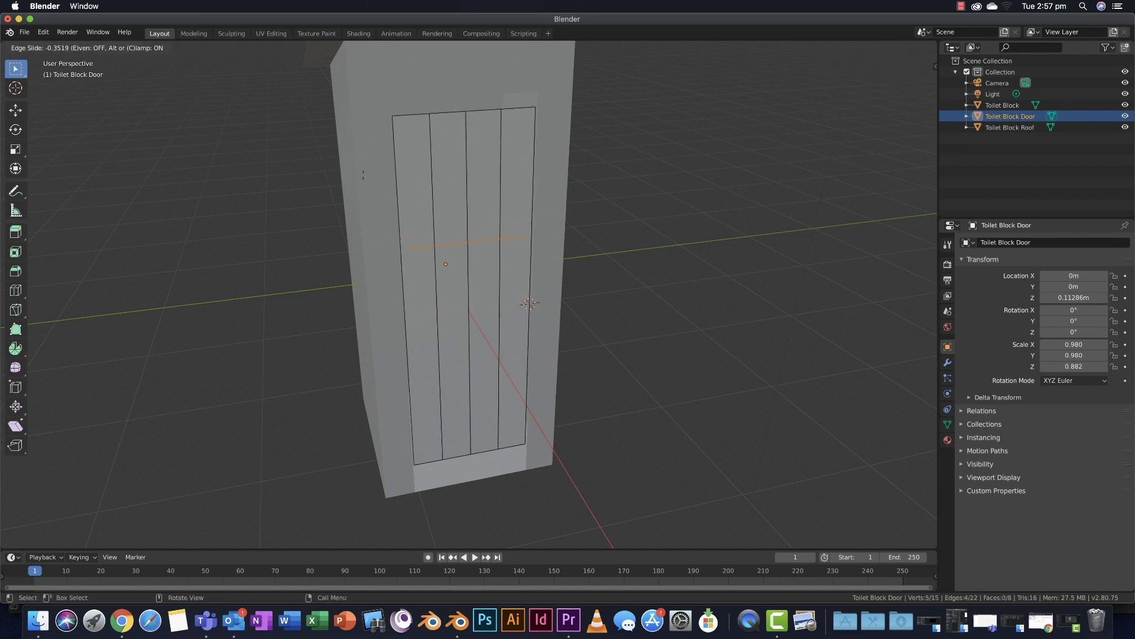
right_click(369, 208)
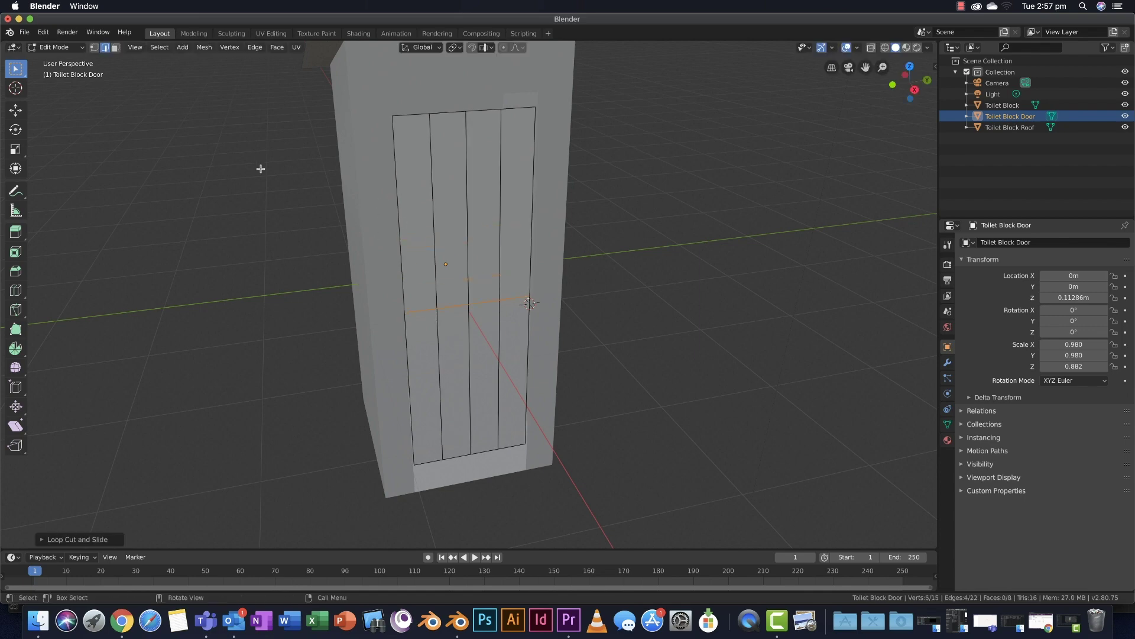
Step: Snap the 3D cursor to the loop's right-end vertex as the hinge point
left_click(95, 48)
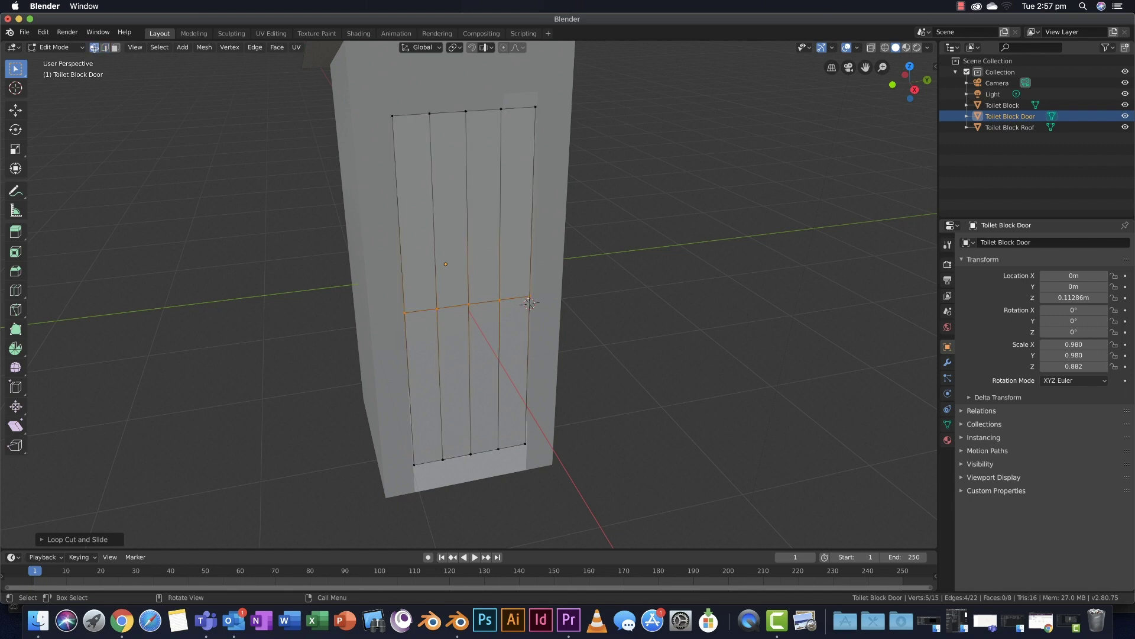
left_click(531, 299)
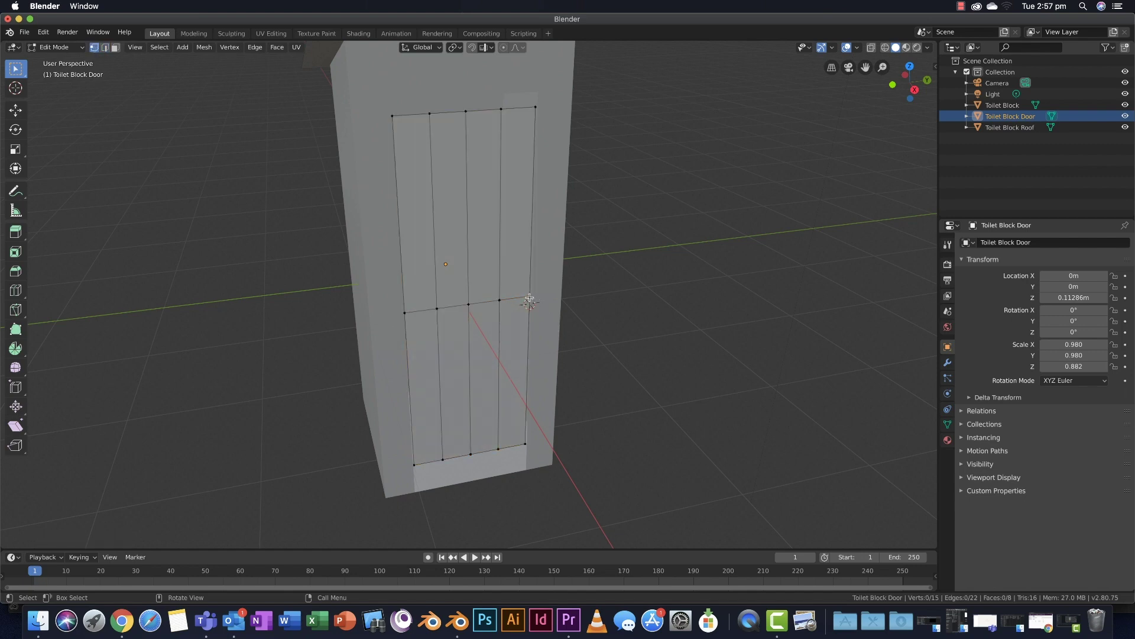
scroll(578, 311, "down", 1)
scroll(577, 312, "up", 5)
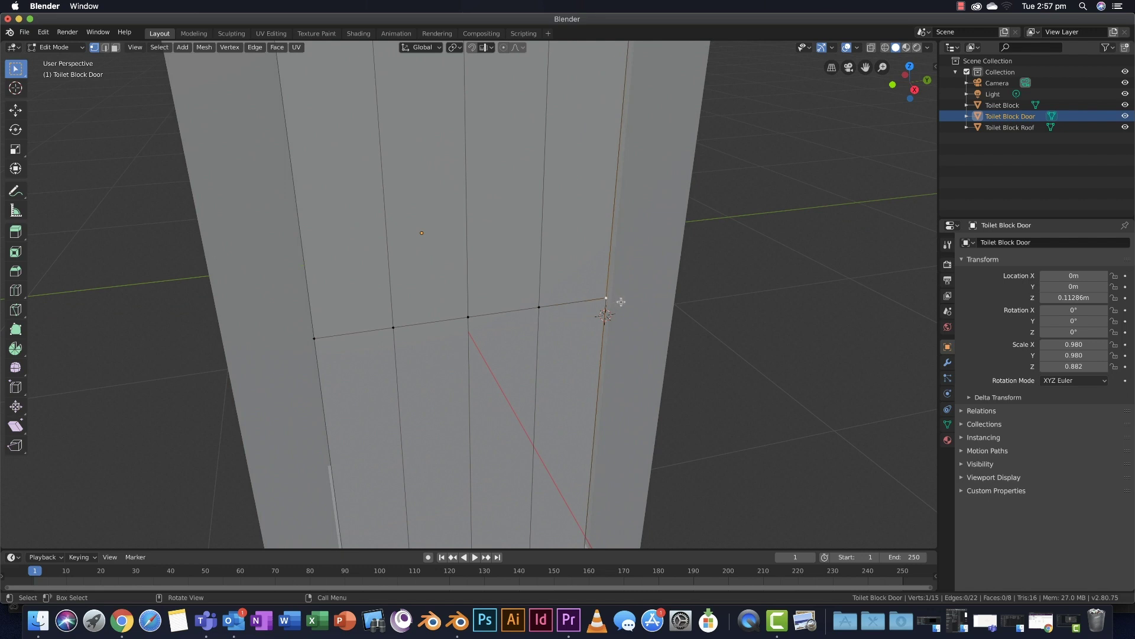
key("F3")
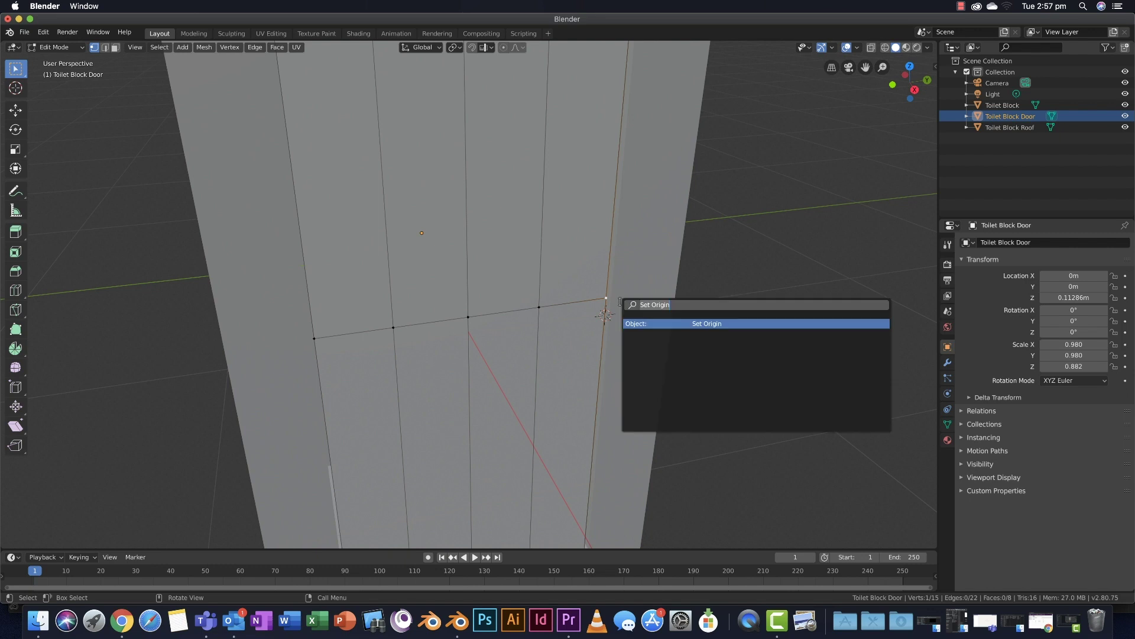
type("curso")
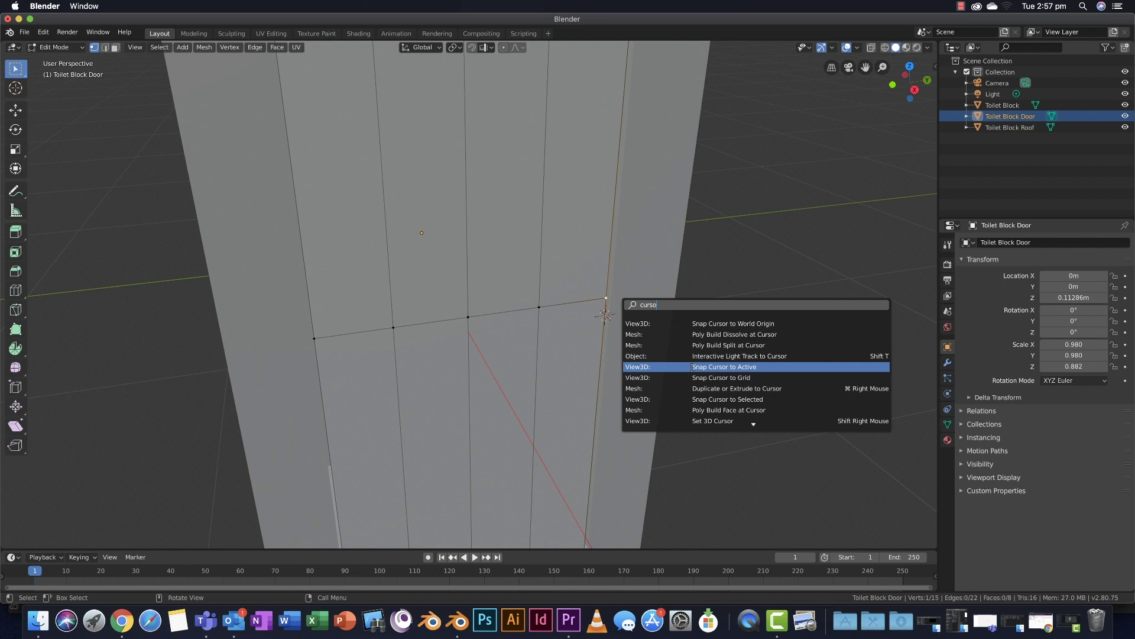
left_click(764, 367)
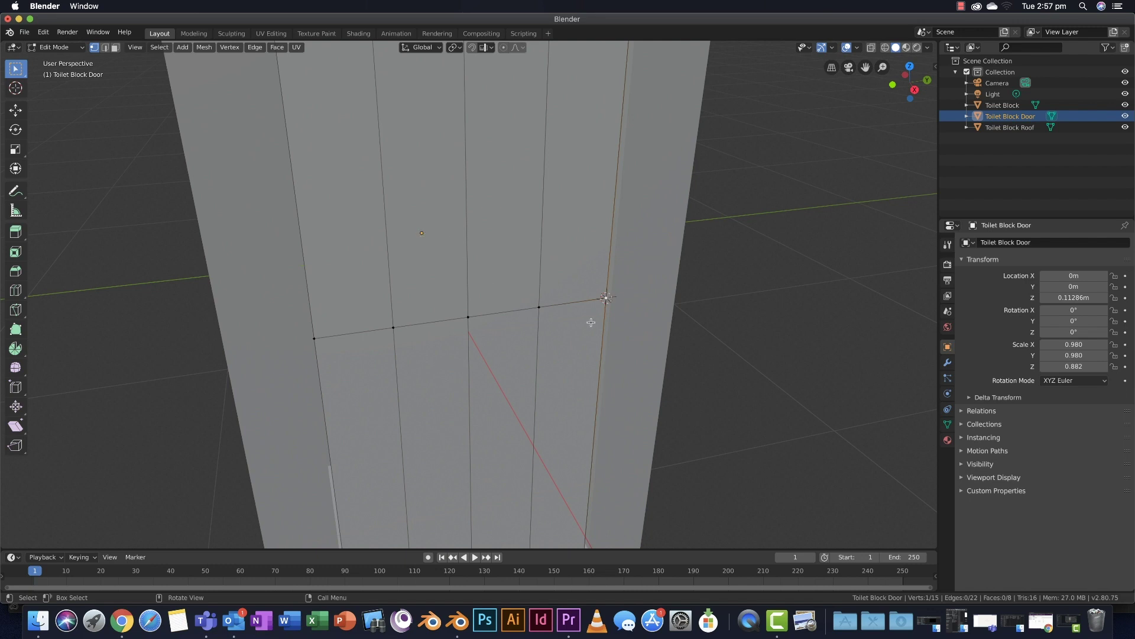
Step: Test-rotate the whole door mesh around Z, cancel it, and return to Object Mode
scroll(609, 306, "down", 3)
scroll(609, 306, "down", 3)
key("a")
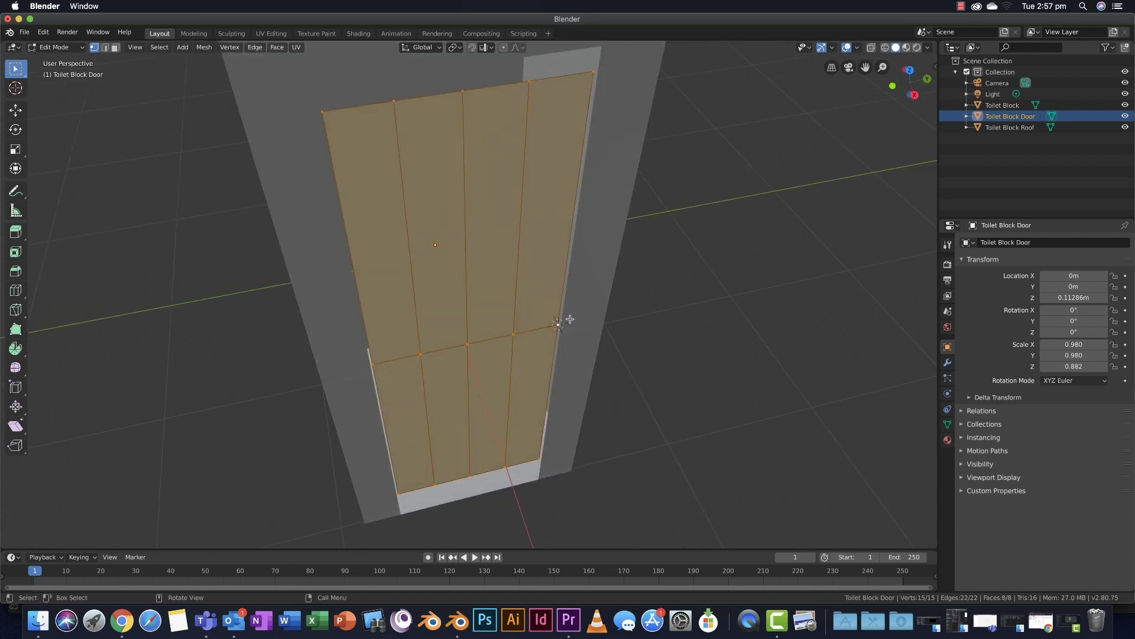
key("r")
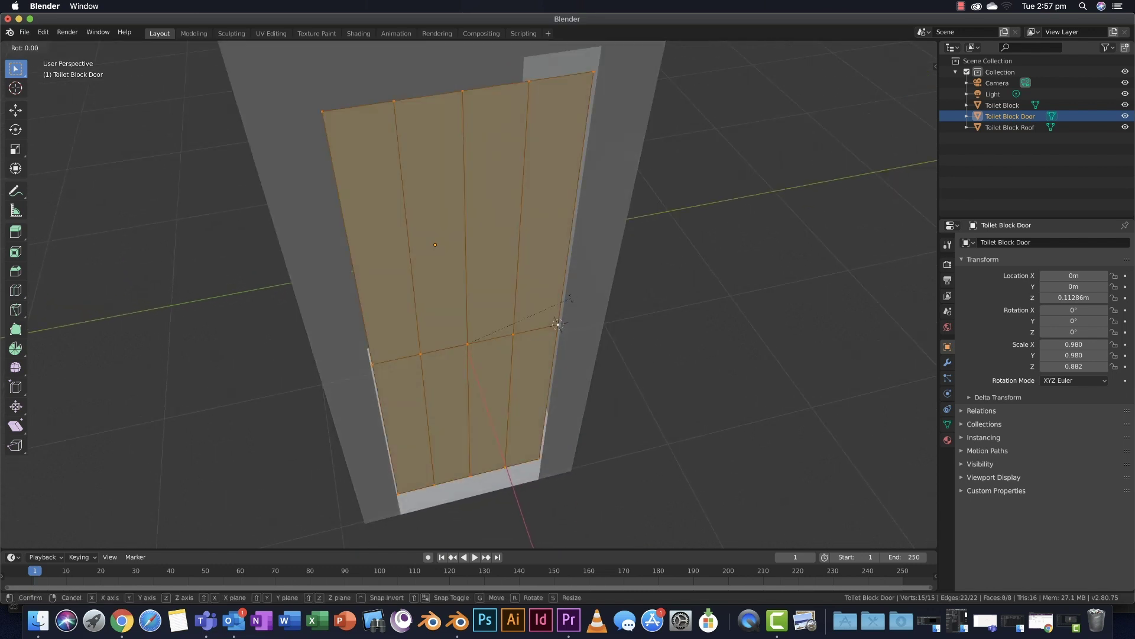
key("z")
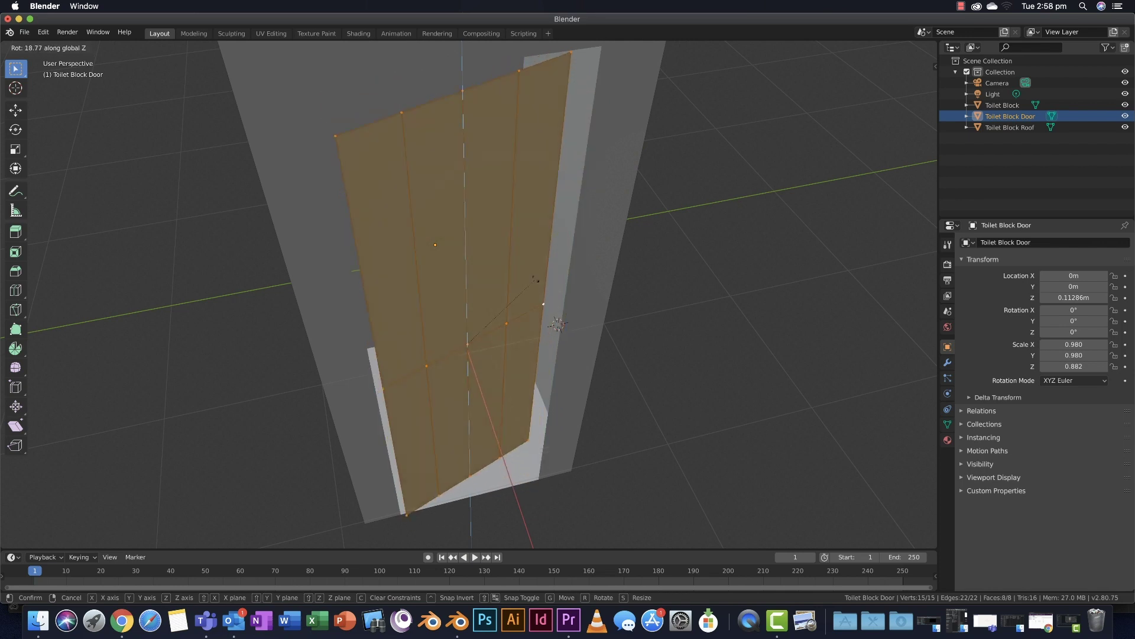
key("Escape")
scroll(578, 285, "up", 3)
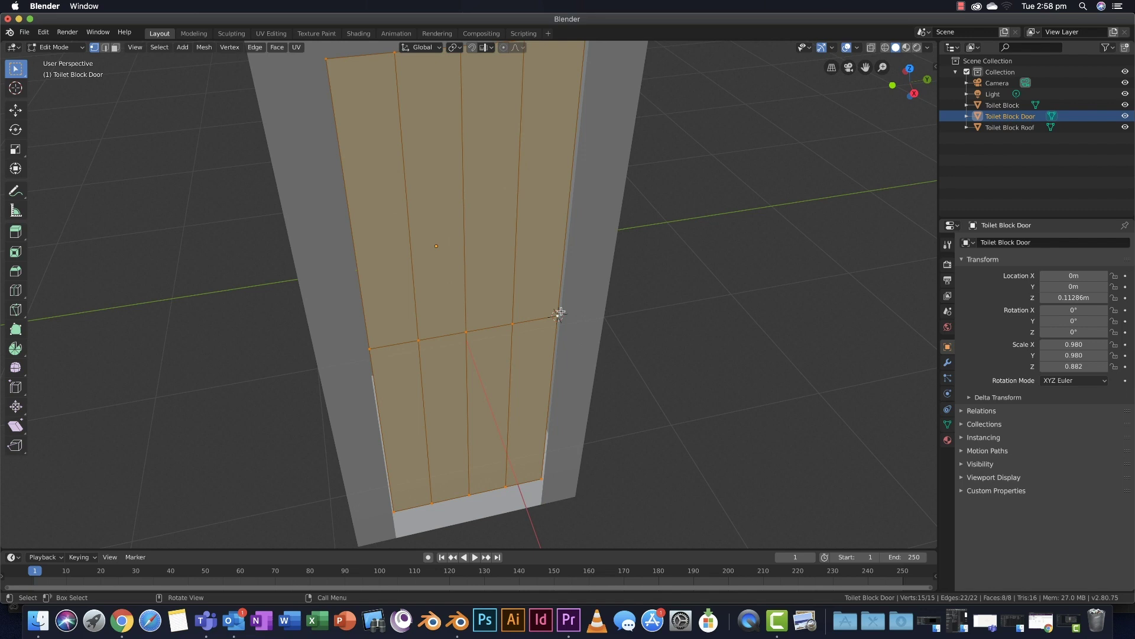
key("Tab")
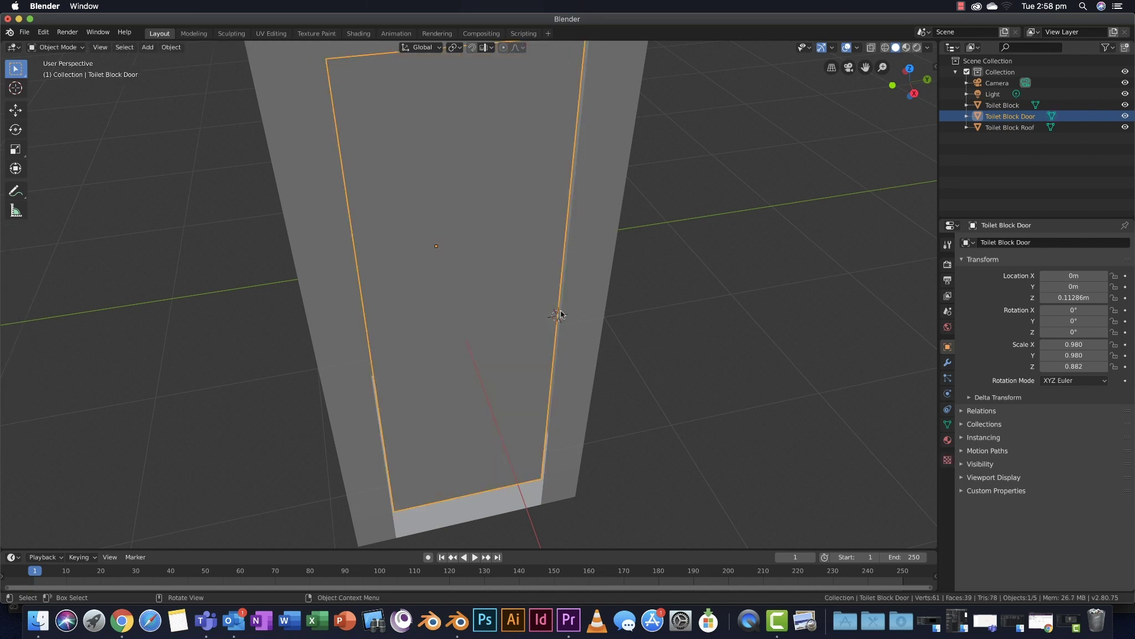
Step: Set the door's origin to the 3D cursor at the hinge edge
key("F3")
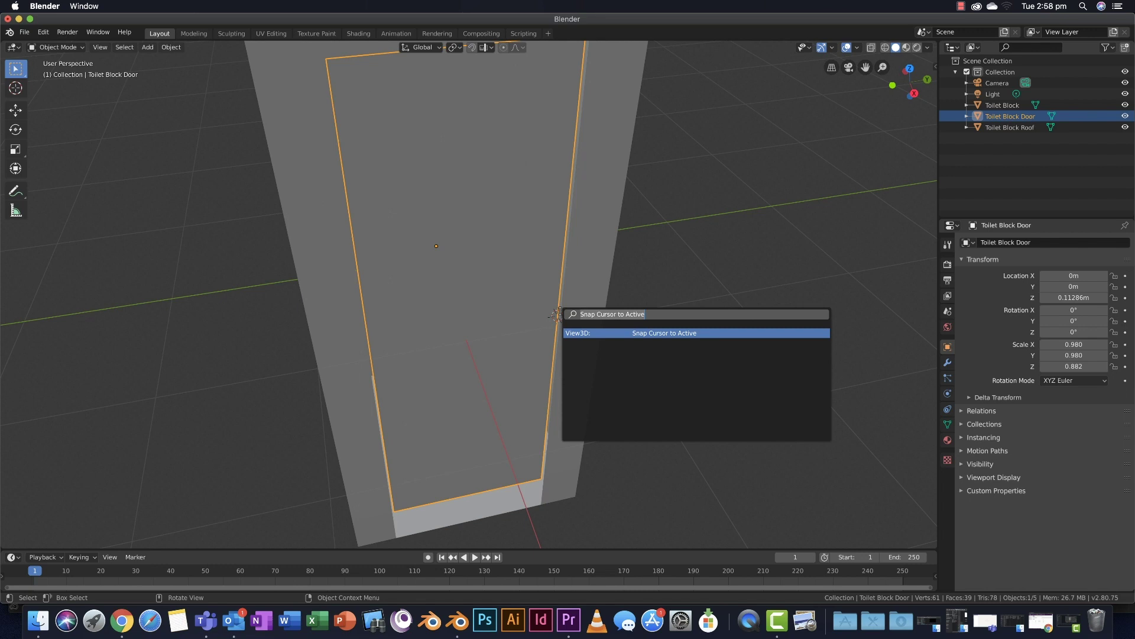
type("origin")
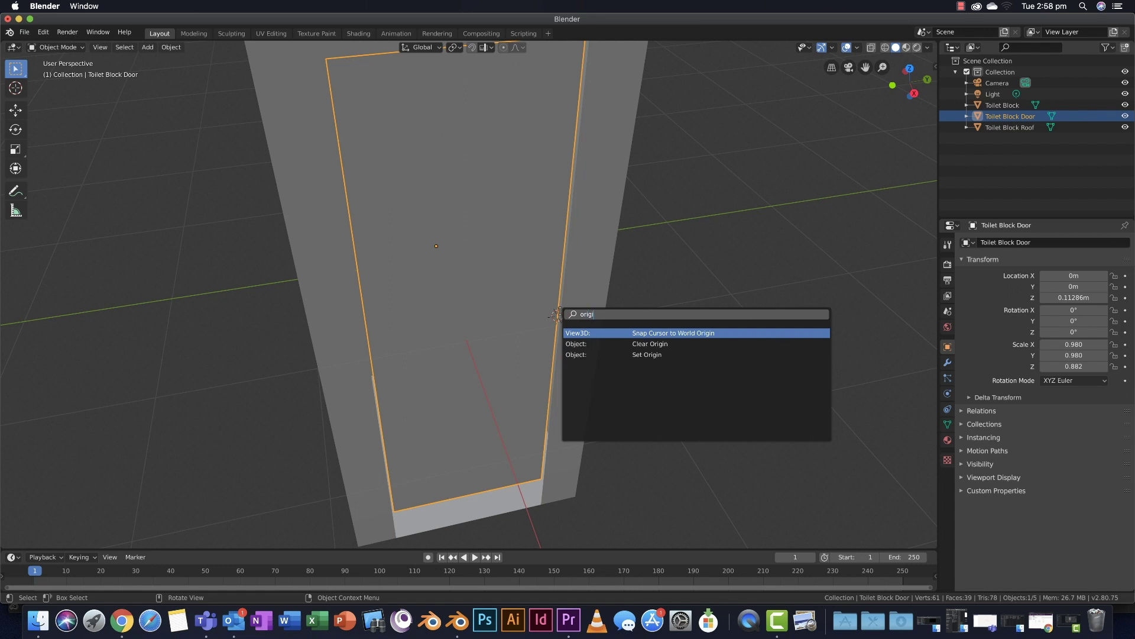
left_click(682, 355)
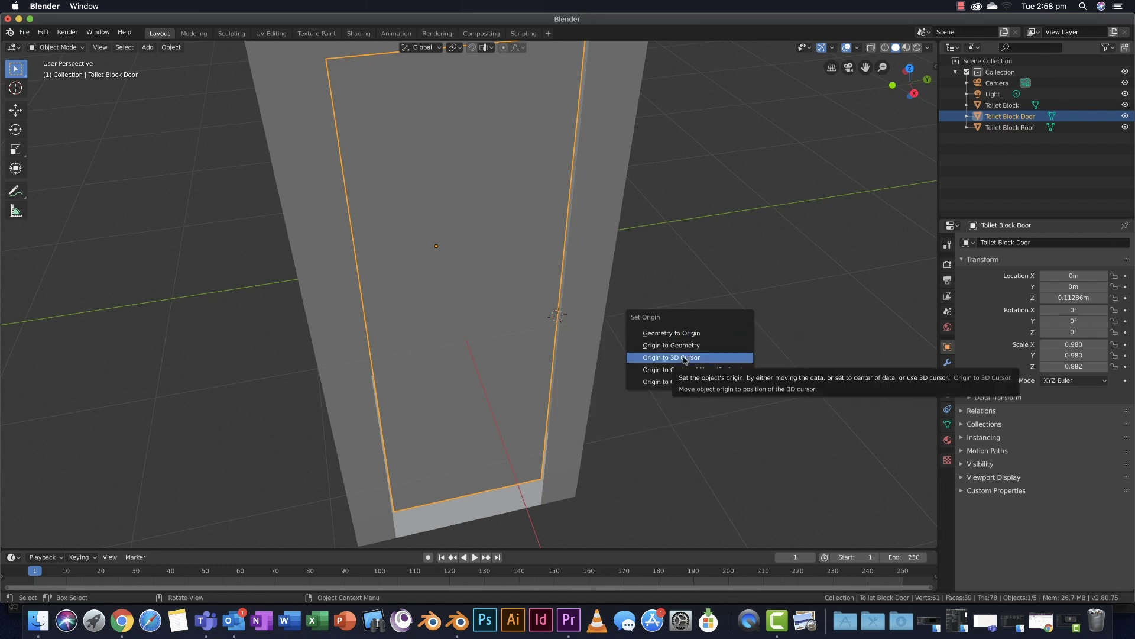
left_click(726, 359)
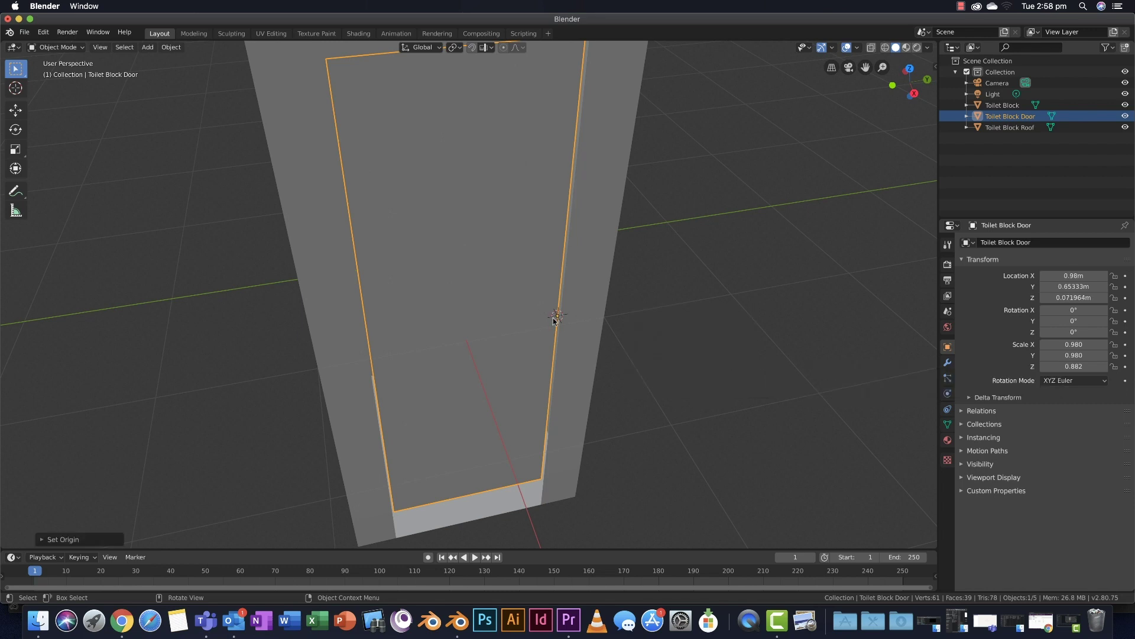
scroll(557, 318, "down", 5)
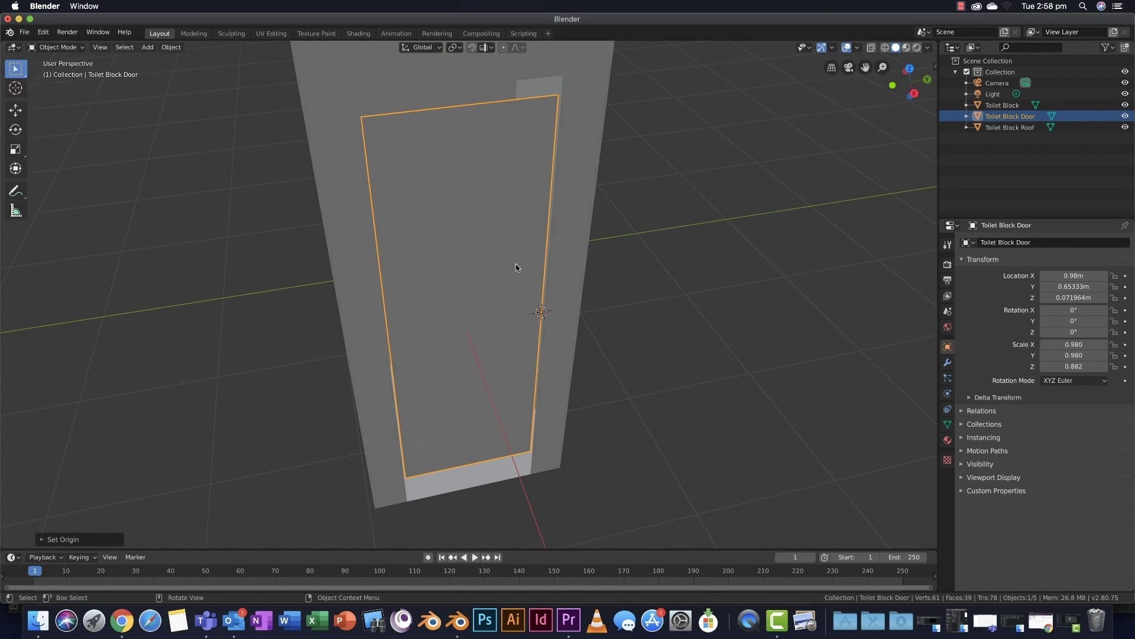
Step: Test the door's swing with a Z rotation, then cancel it
key("r")
key("z")
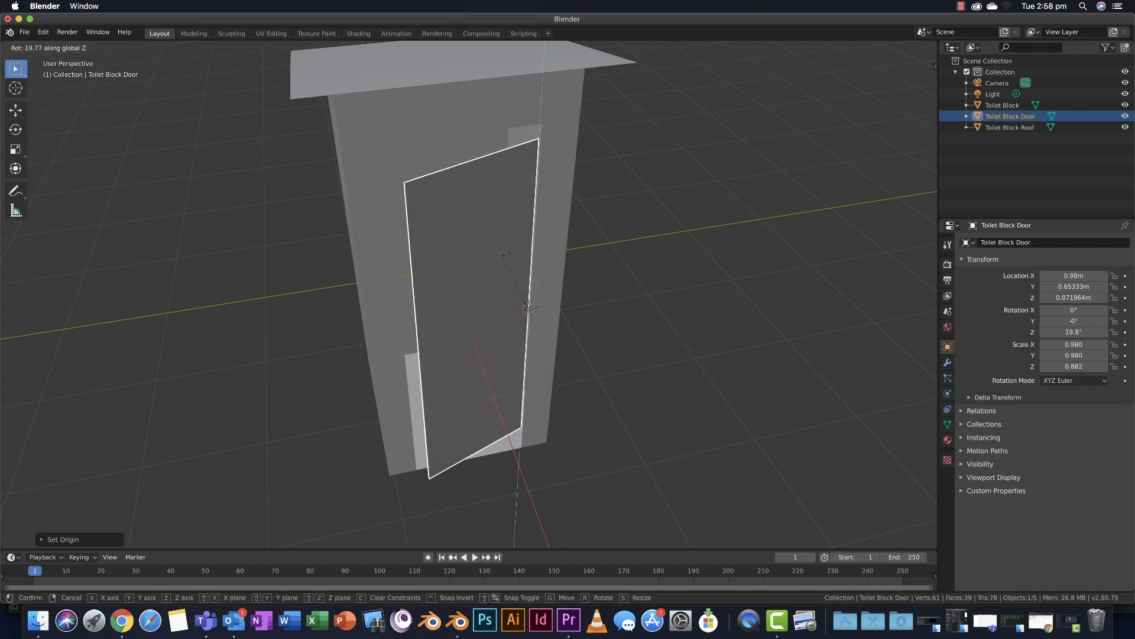
key("Escape")
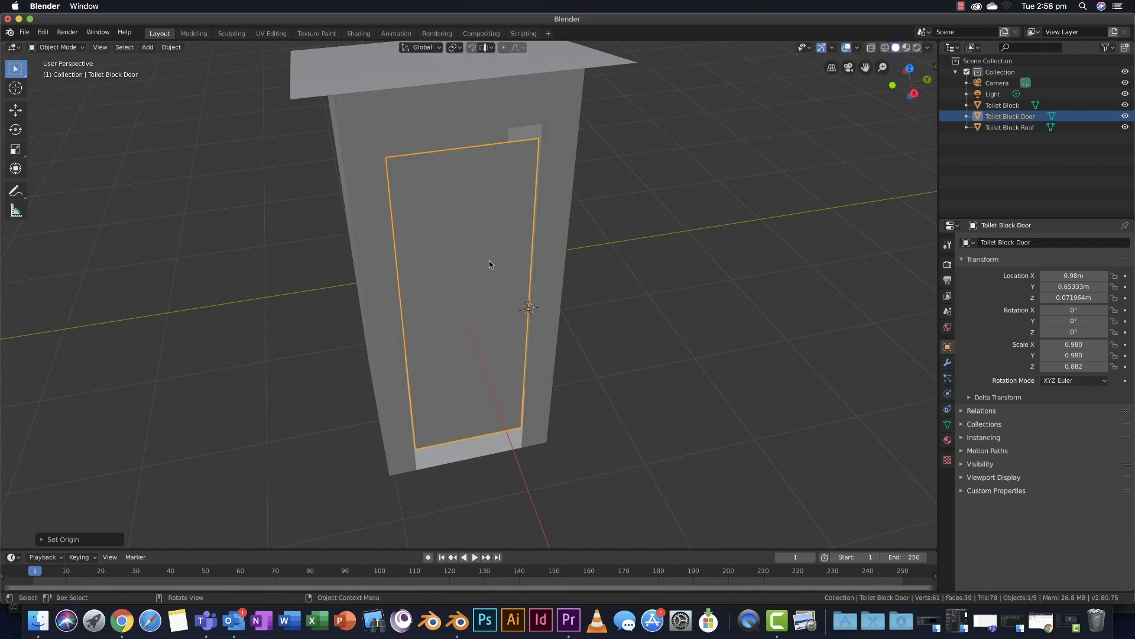
scroll(533, 276, "up", 5)
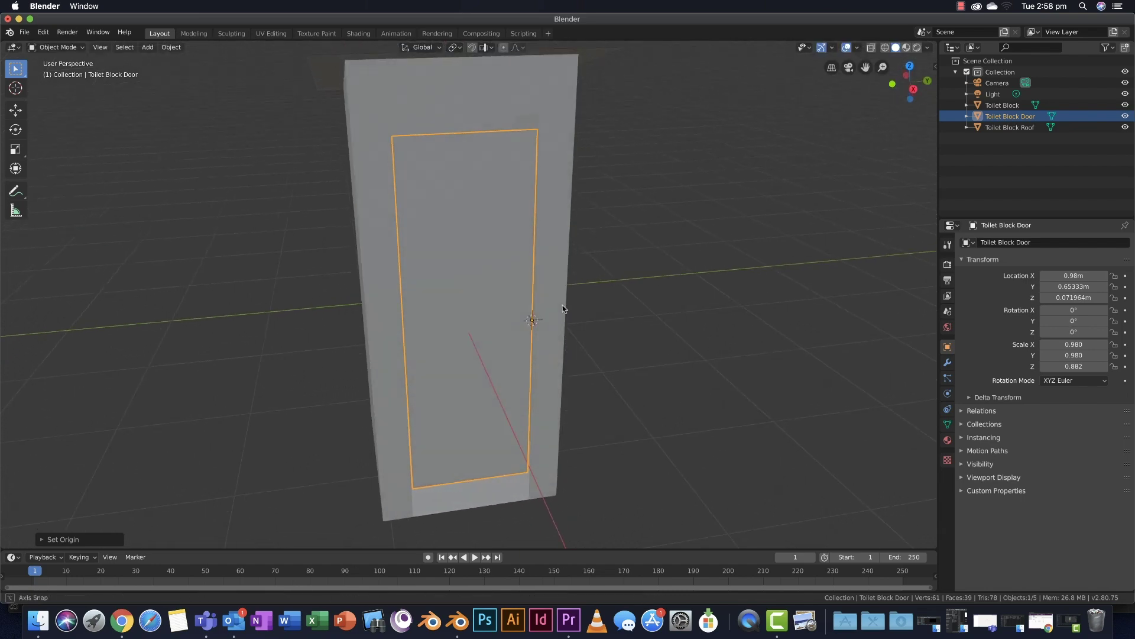
scroll(540, 282, "up", 2)
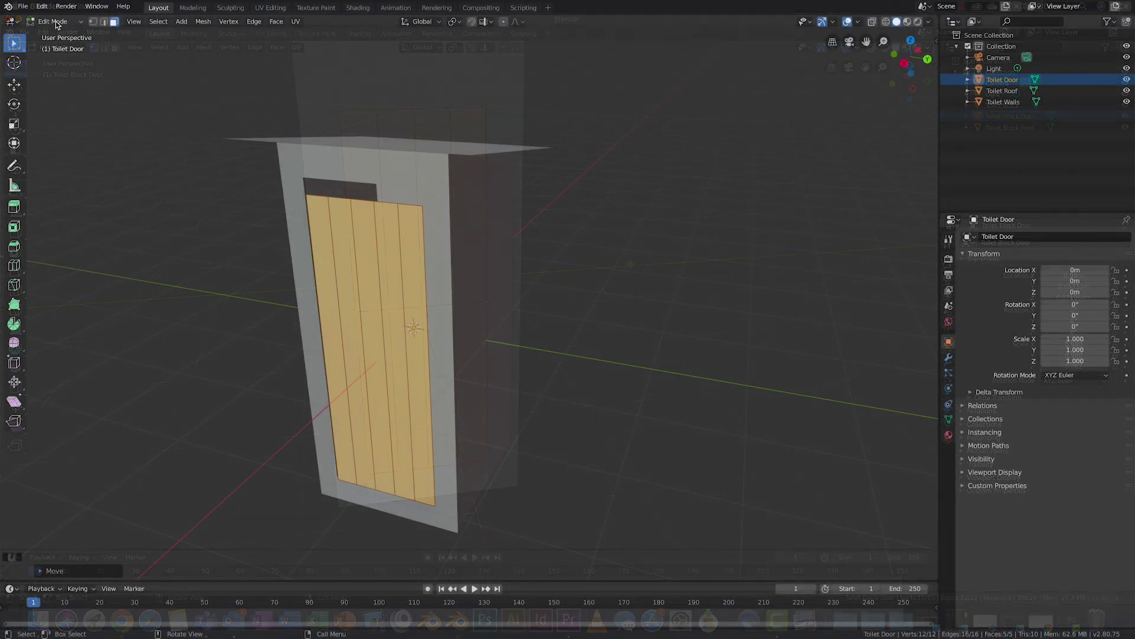
Step: Switch interaction mode and add a cylinder mesh to the scene
left_click(55, 21)
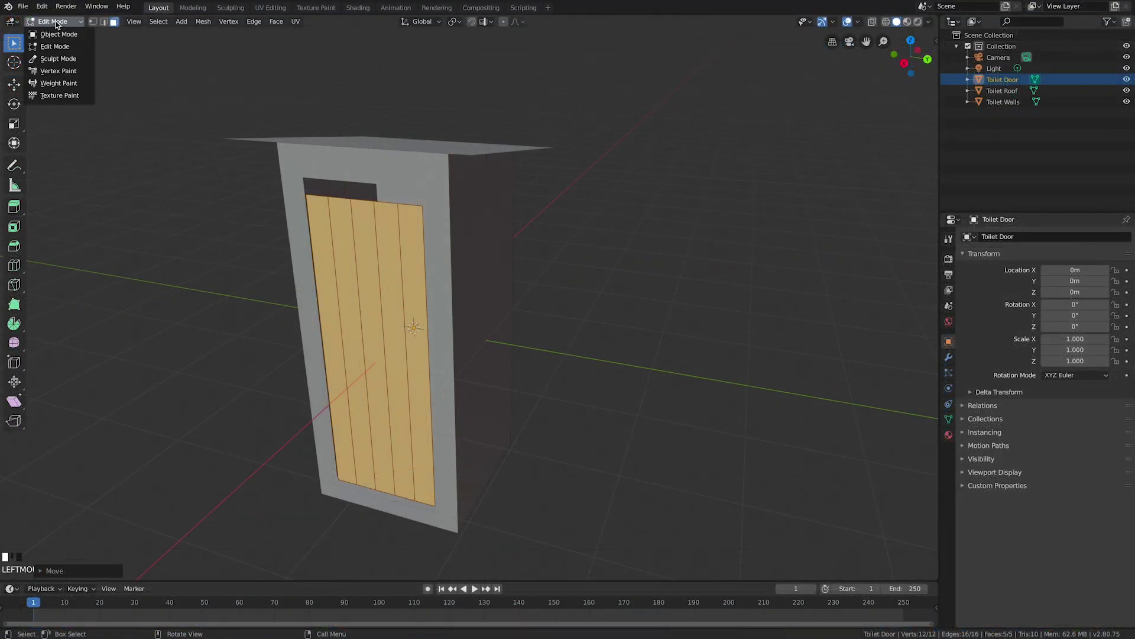
left_click(58, 35)
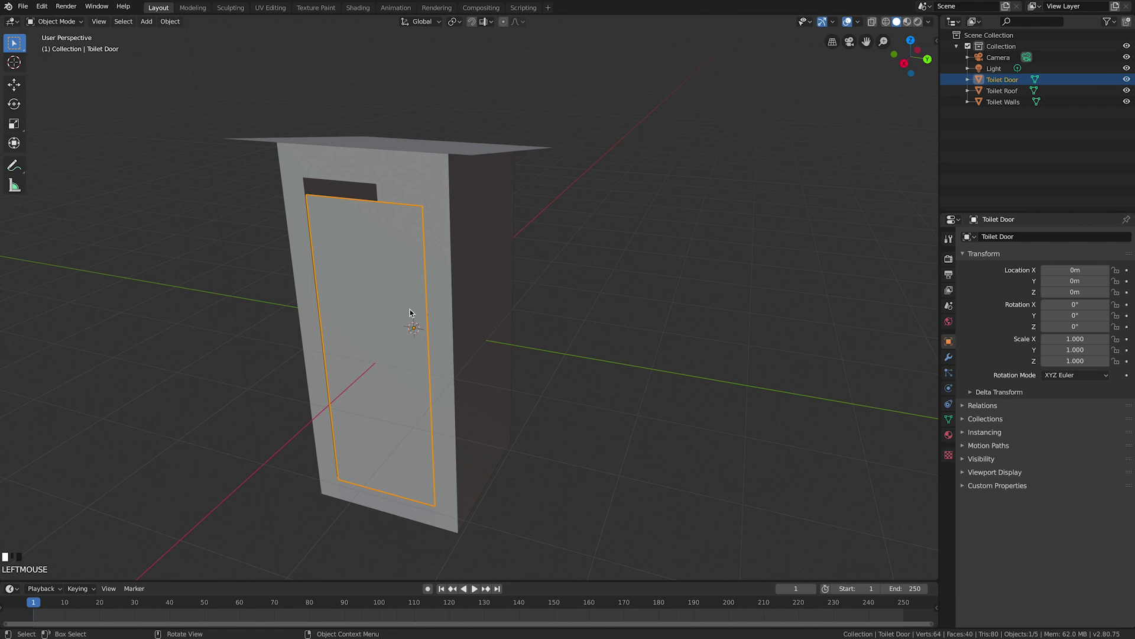
key("shift+a")
mouse_move(412, 312)
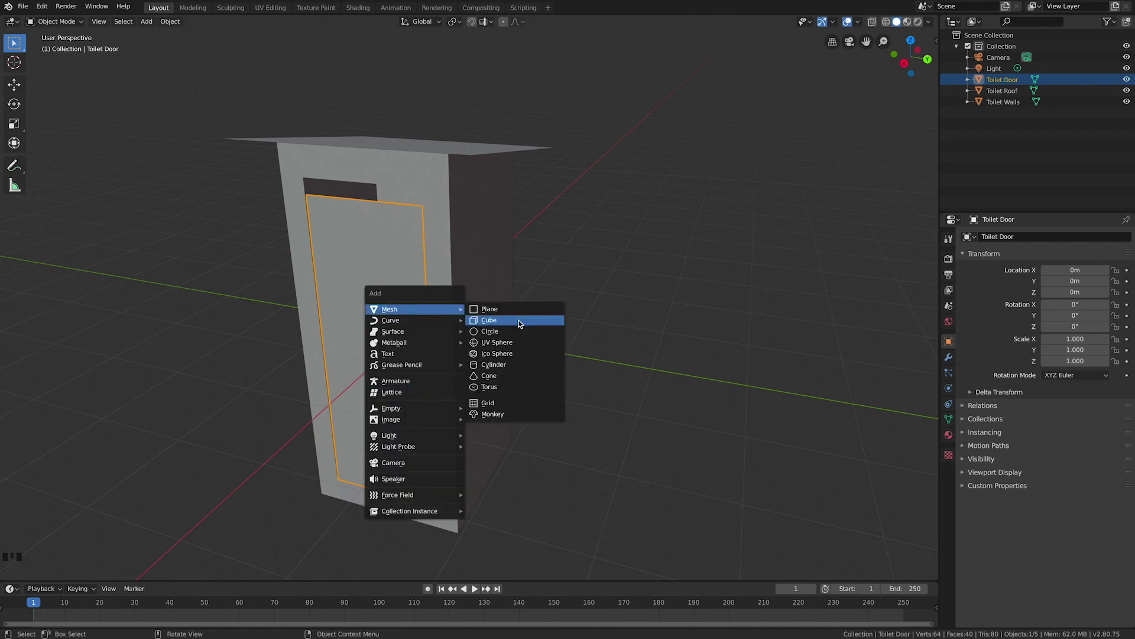
left_click(516, 364)
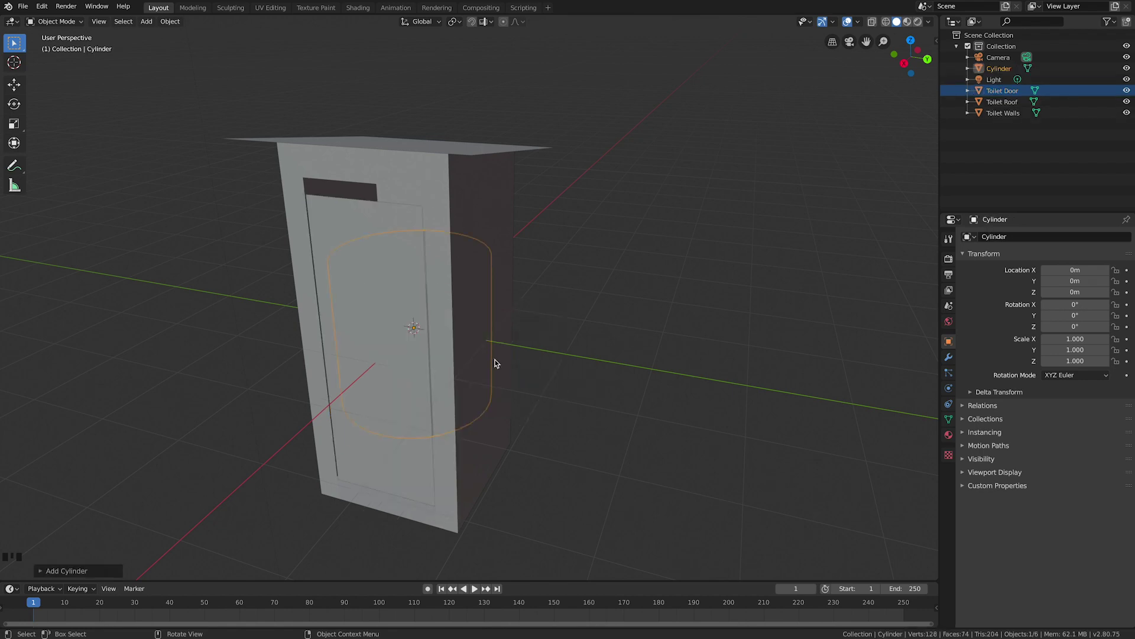
middle_click_drag(495, 367, 424, 331)
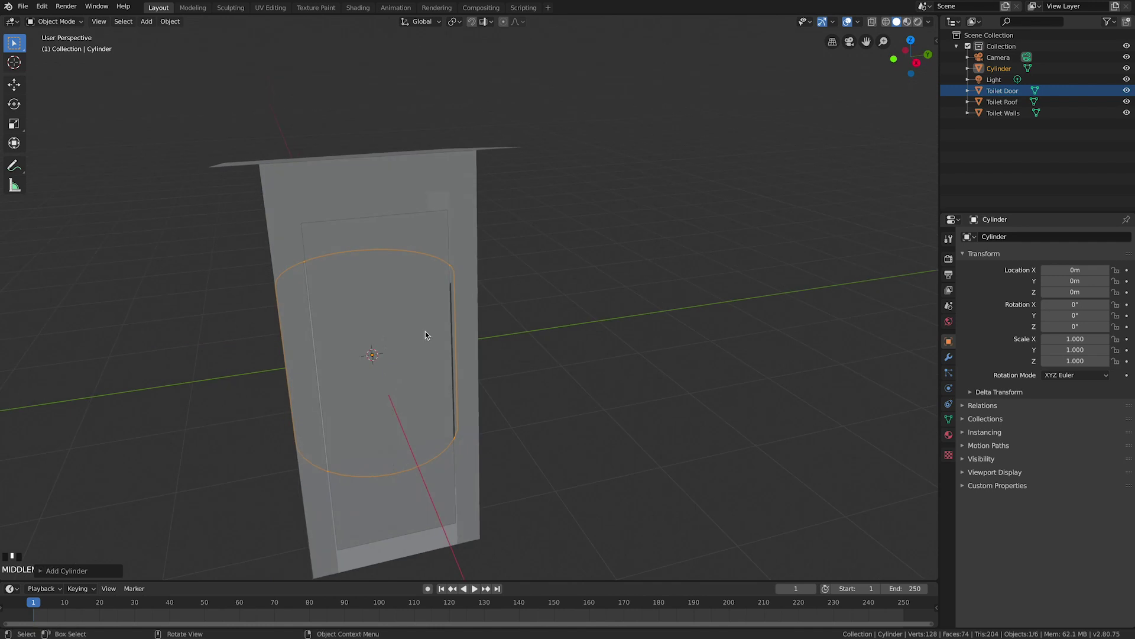
Step: Give the cylinder 8 vertices, radius 0.02 m and depth 0.36 m
left_click(49, 571)
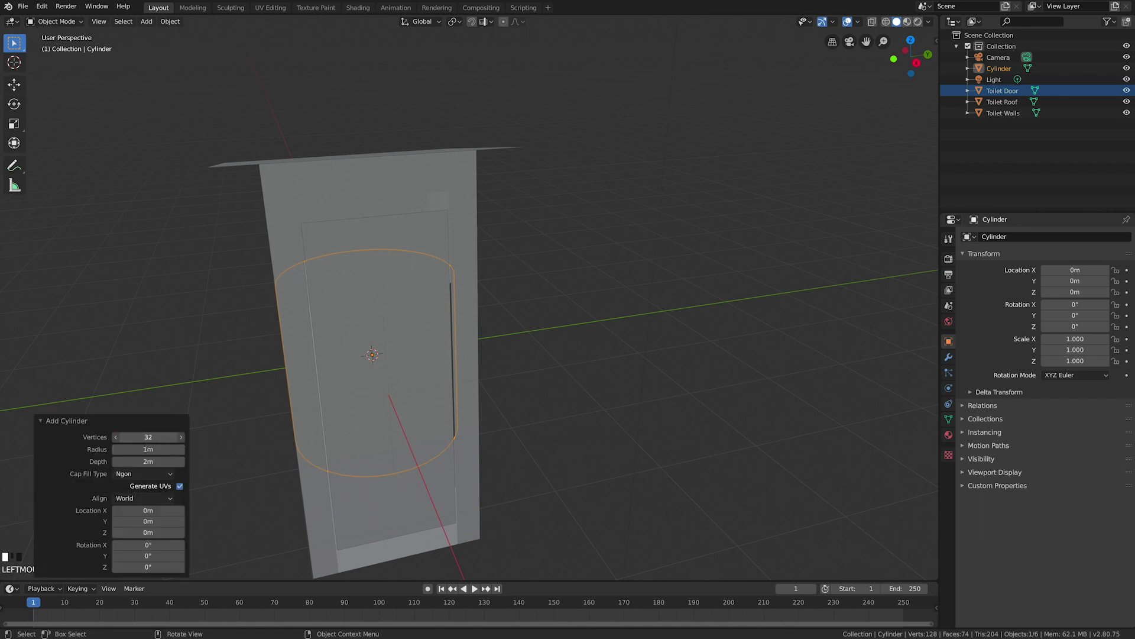
left_click(155, 437)
type("8")
key("Tab")
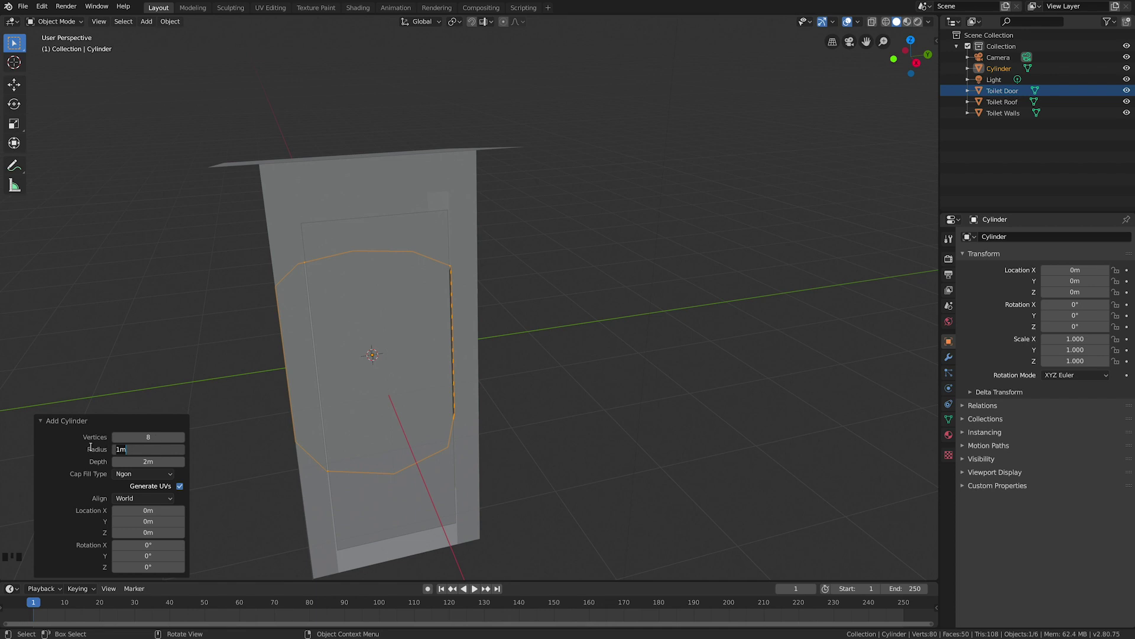
left_click_drag(151, 449, 122, 452)
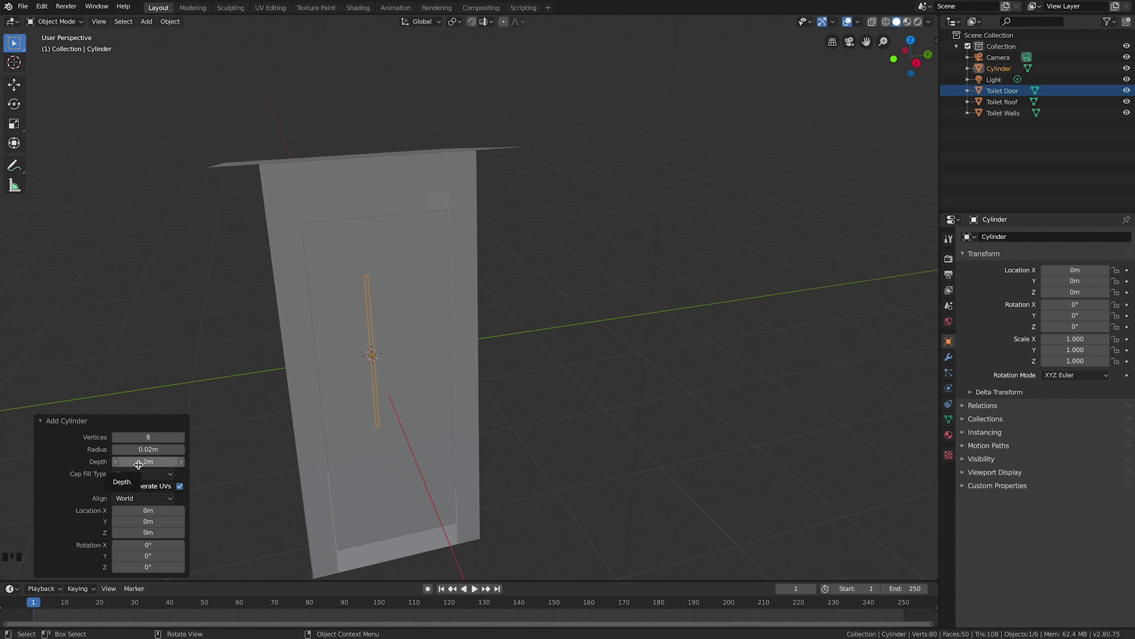
left_click_drag(155, 463, 103, 463)
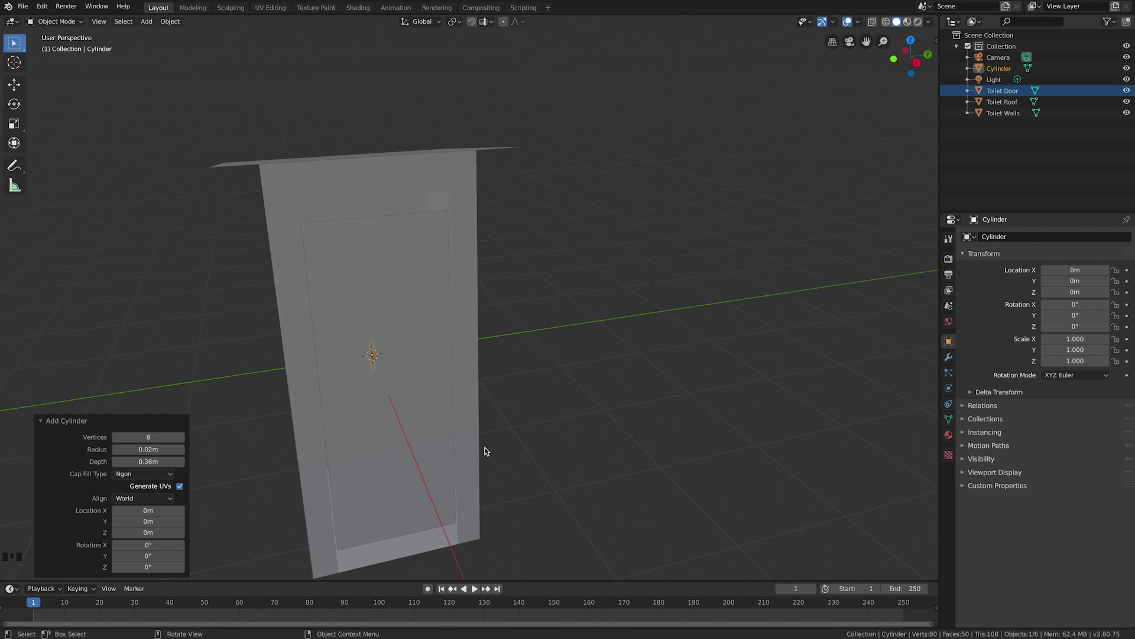
middle_click_drag(483, 451, 478, 436)
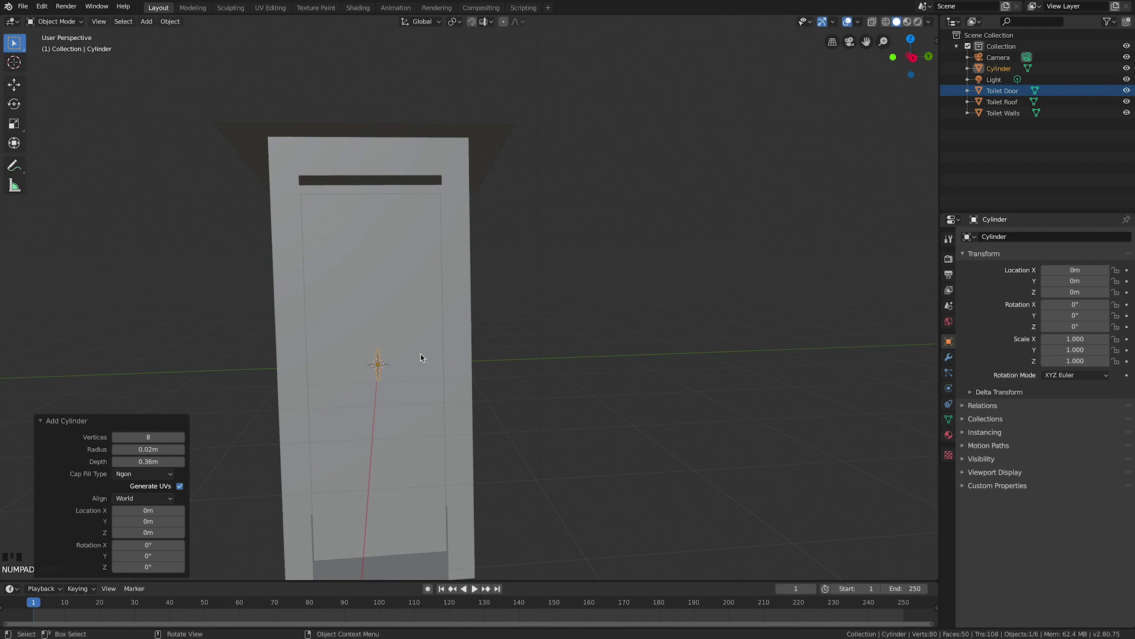
Step: Move the cylinder to about 2 m along X and 1.77 m along Y
middle_click_drag(421, 354, 445, 363)
key("g")
key("x")
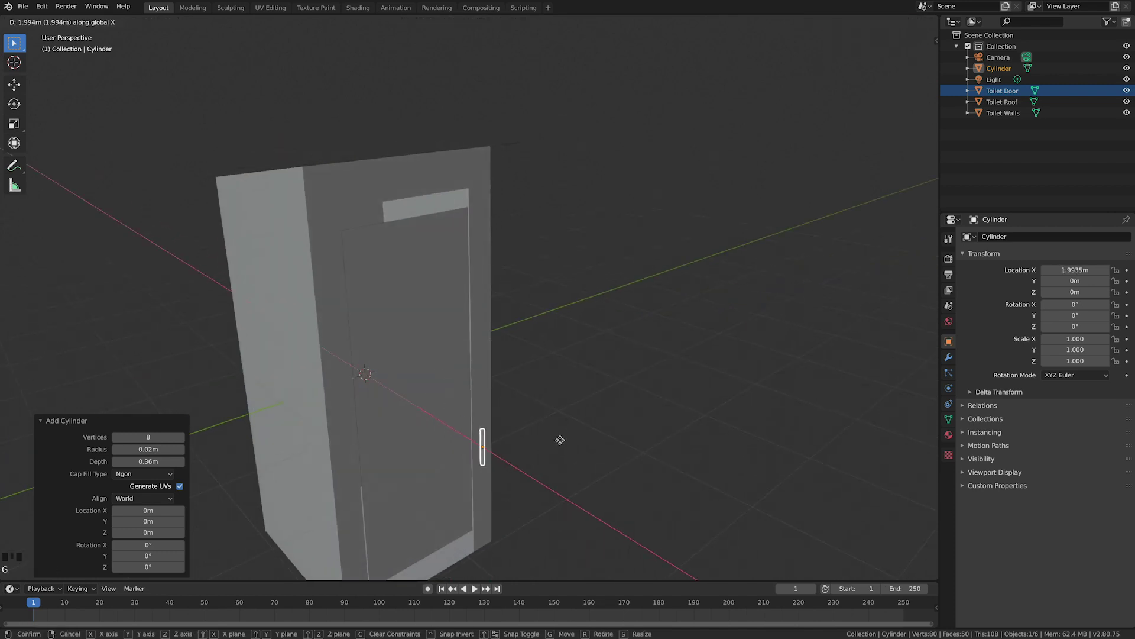
left_click(560, 441)
middle_click_drag(561, 441, 522, 426)
key("g")
key("y")
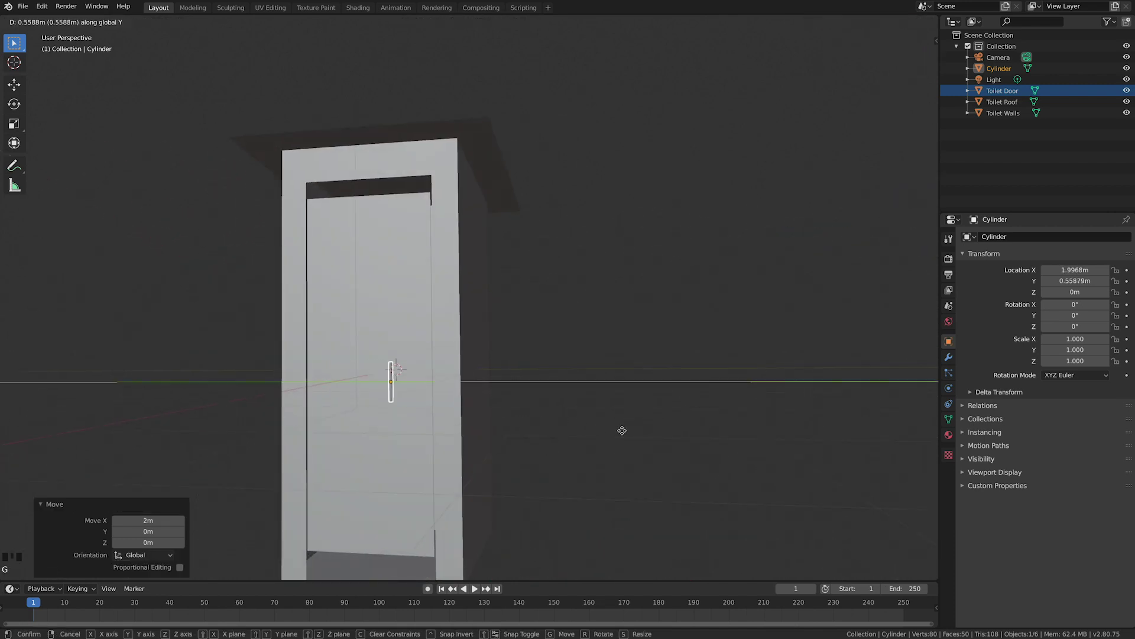
left_click(605, 412)
Step: Switch to Right orthographic view and centre the cylinder on screen
scroll(579, 393, "up", 2)
middle_click_drag(580, 395, 574, 333, "shift")
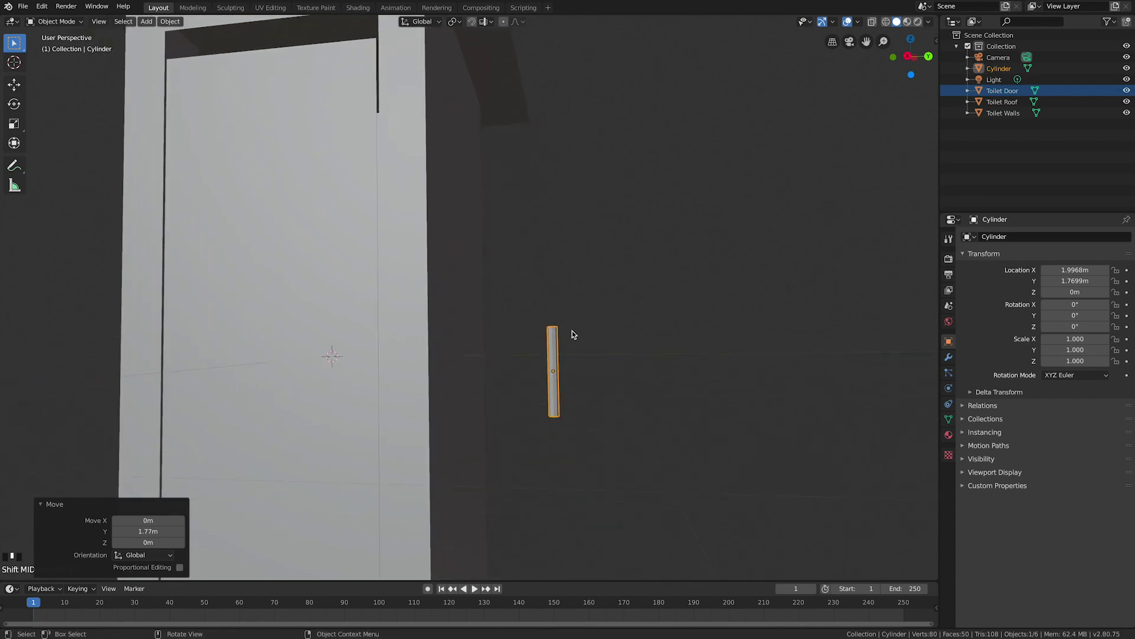
left_click(908, 56)
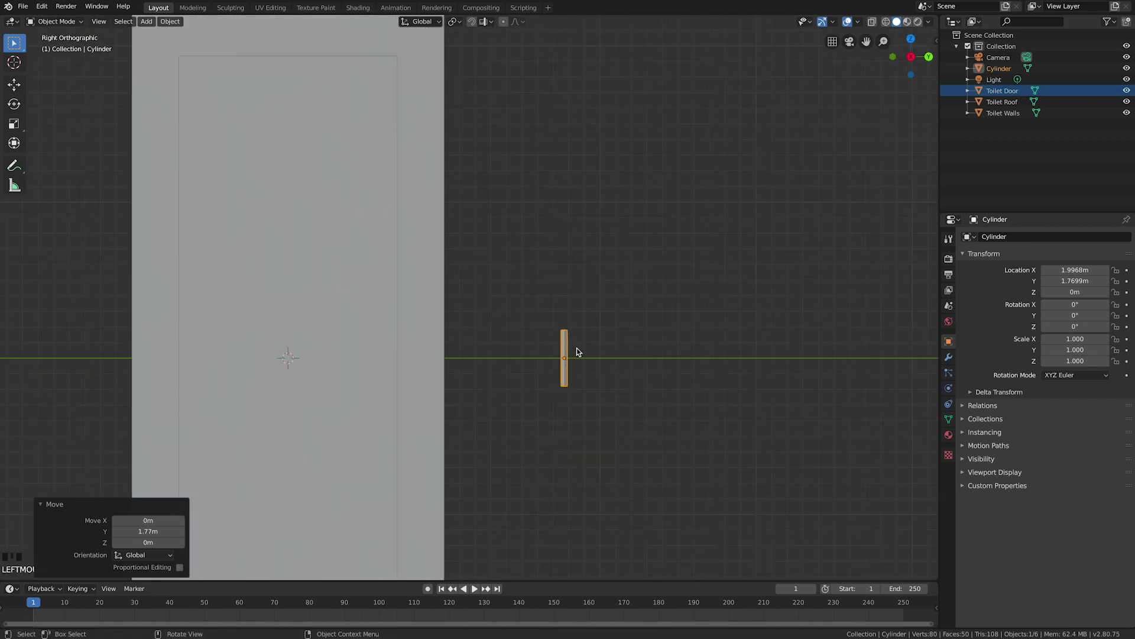
scroll(578, 349, "up", 1)
middle_click_drag(586, 367, 574, 324, "shift")
scroll(571, 360, "up", 2)
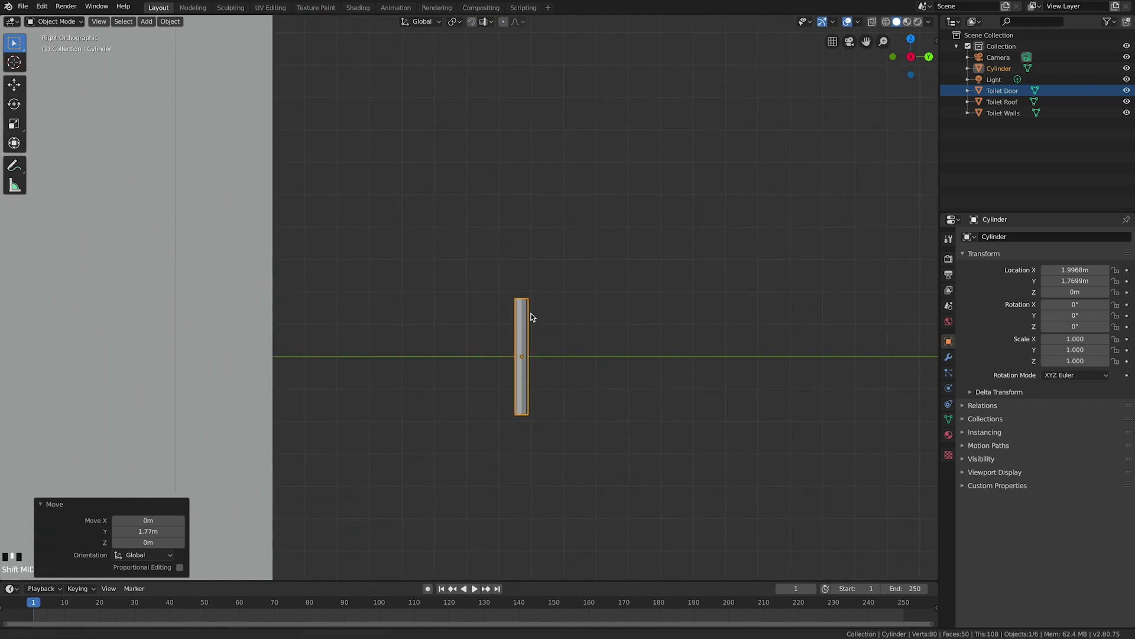
Step: Add two loop cuts to the cylinder and rip the mesh at them without moving pieces
key("Tab")
scroll(532, 331, "up", 2)
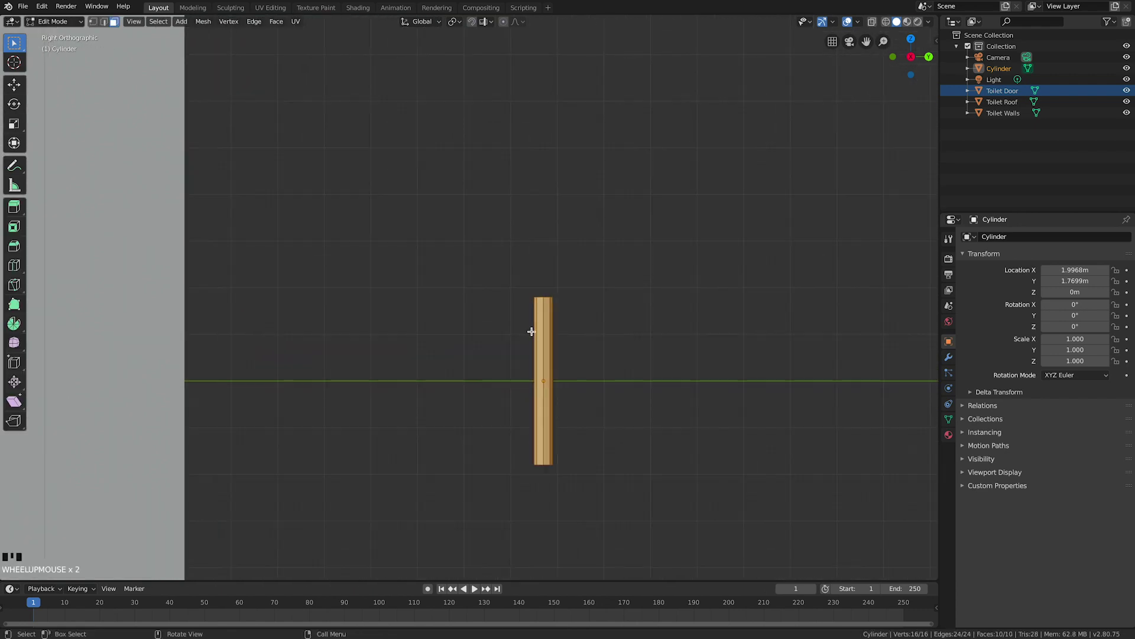
key("ctrl+r")
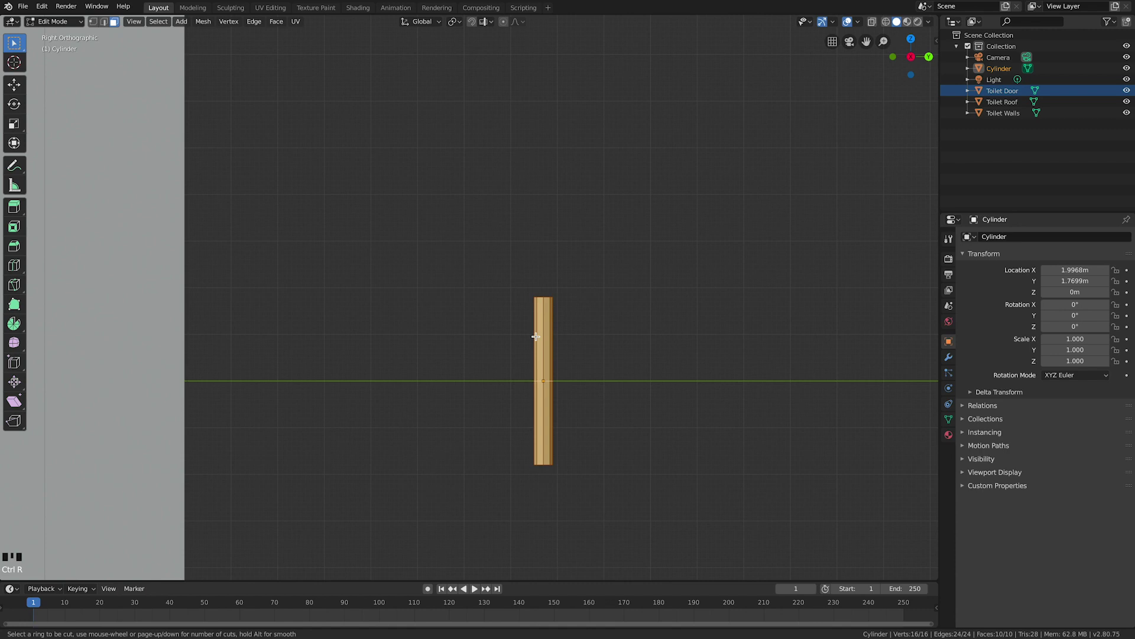
scroll(536, 336, "up", 1)
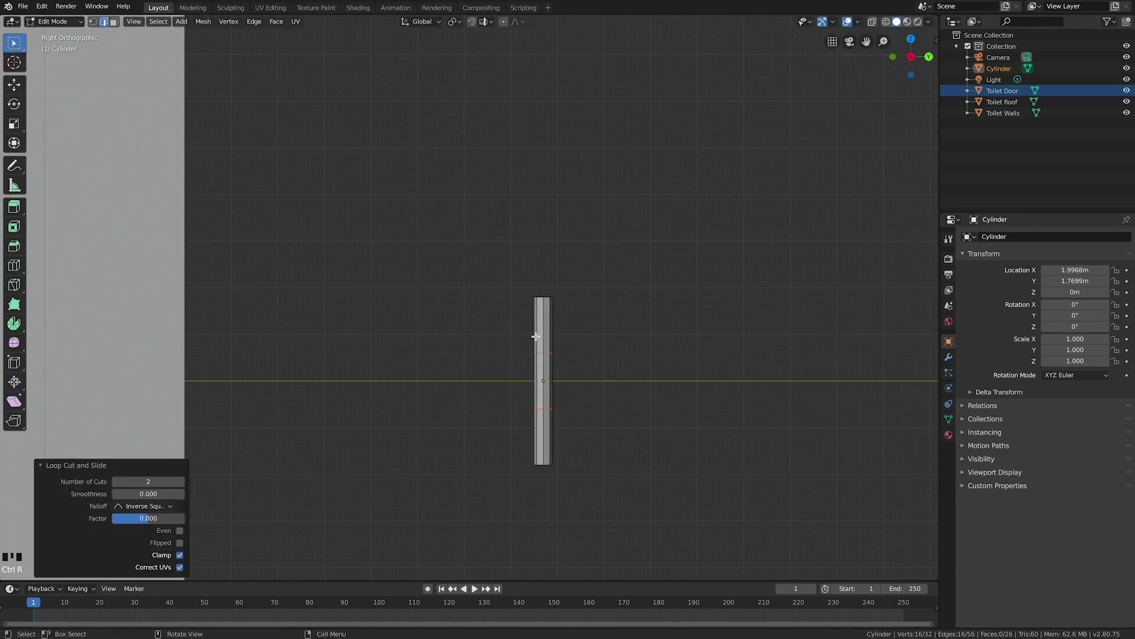
scroll(560, 345, "up", 2)
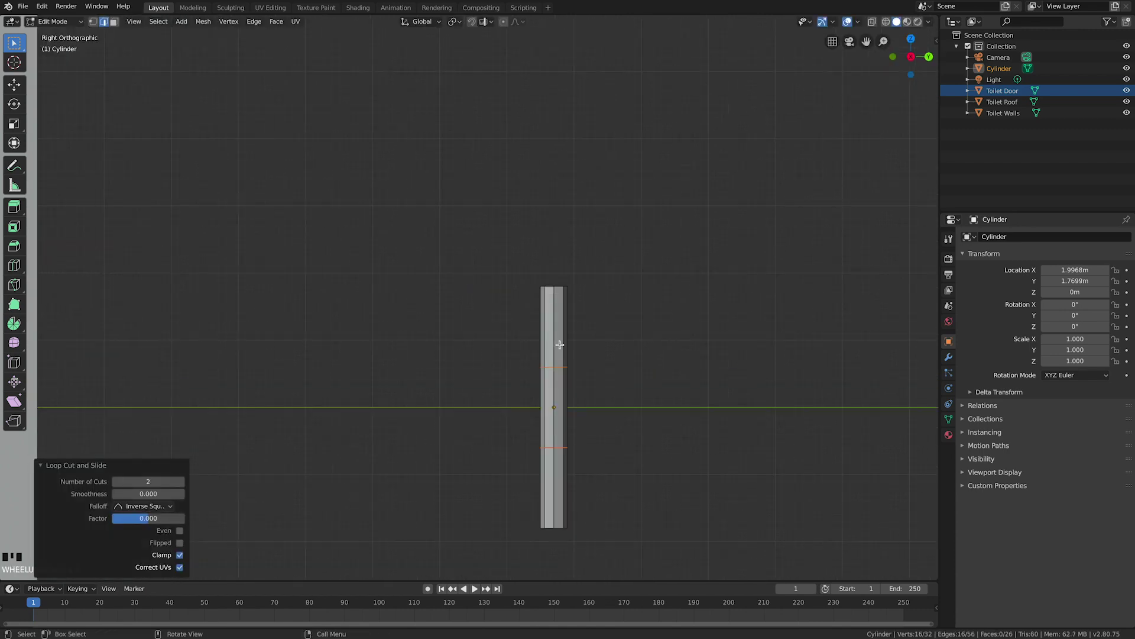
middle_click_drag(560, 345, 486, 324, "shift")
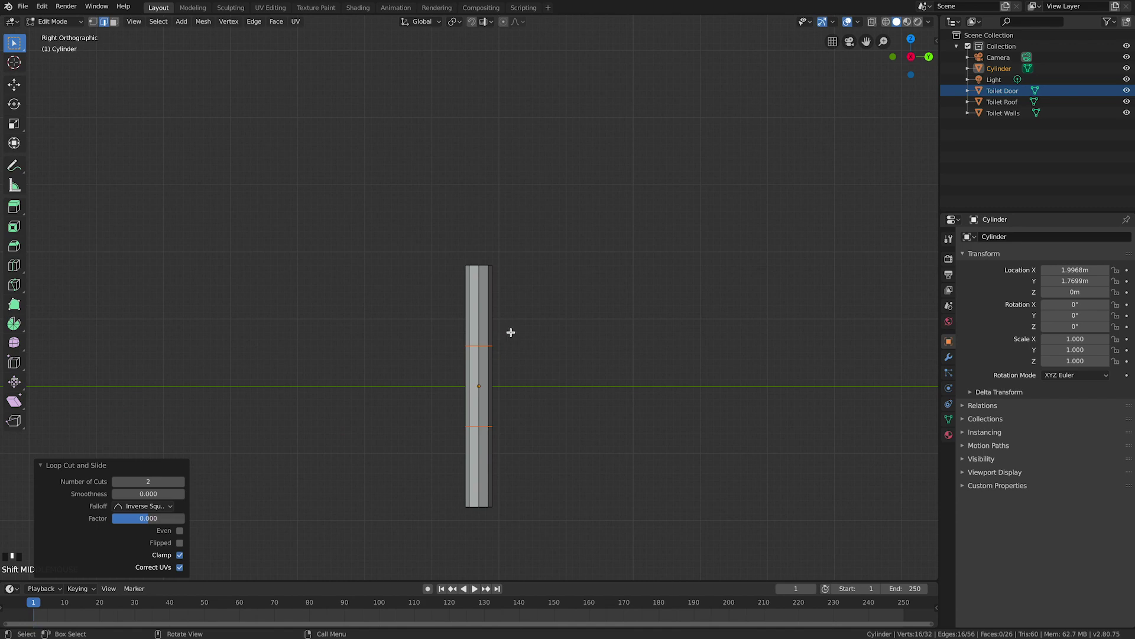
key("v")
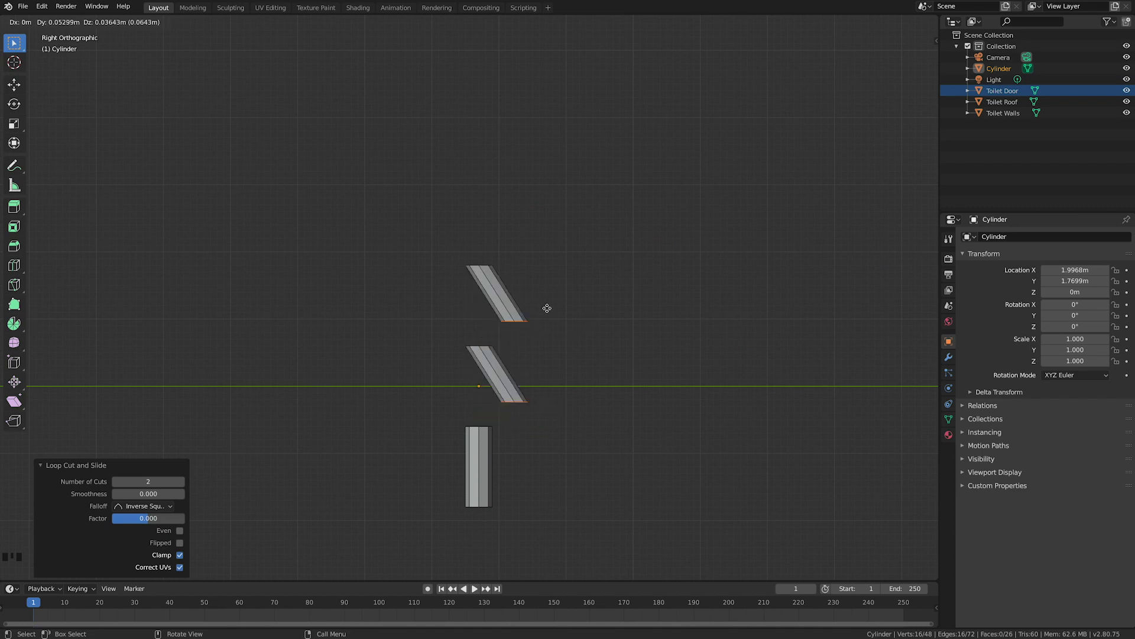
right_click(545, 307)
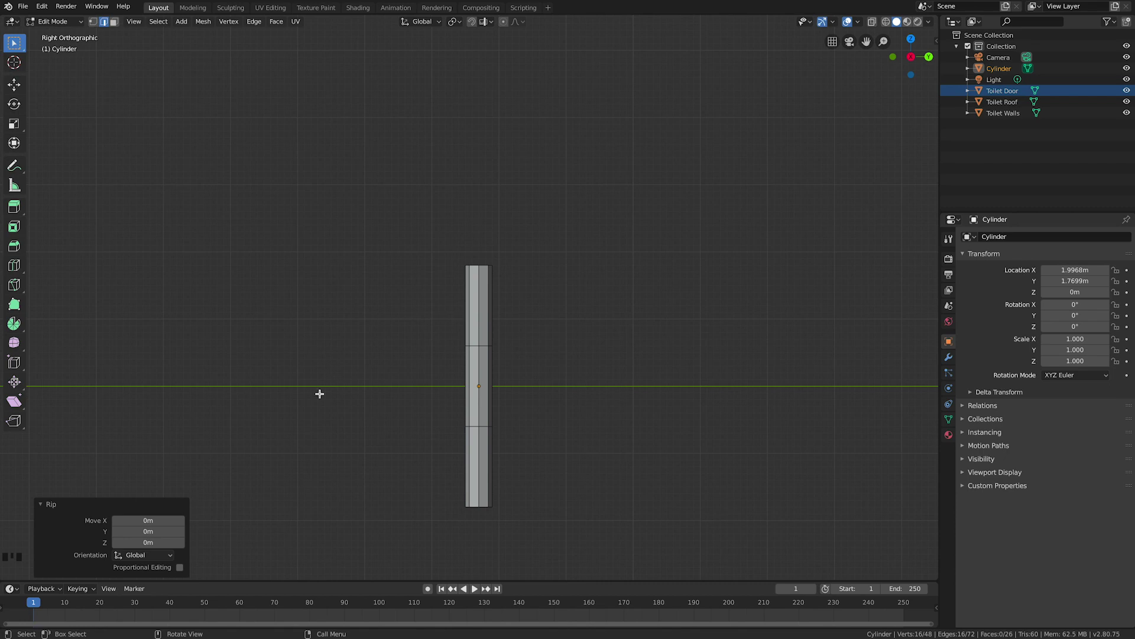
Step: Raise the top cylinder section 0.01 along Z, then undo it
key("l")
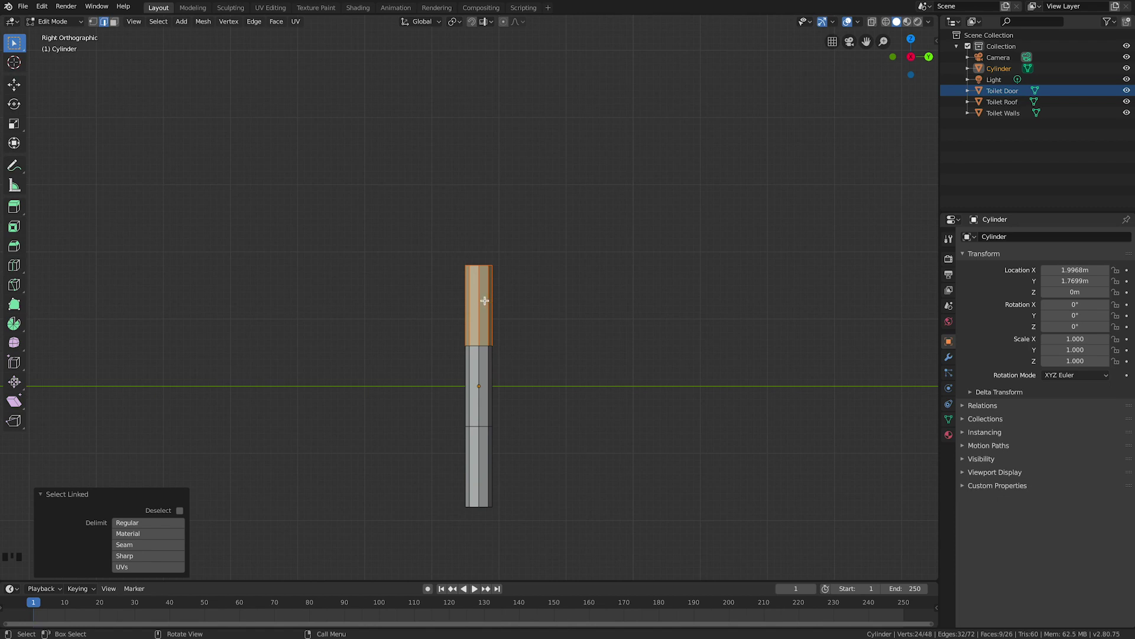
key("g")
key("z")
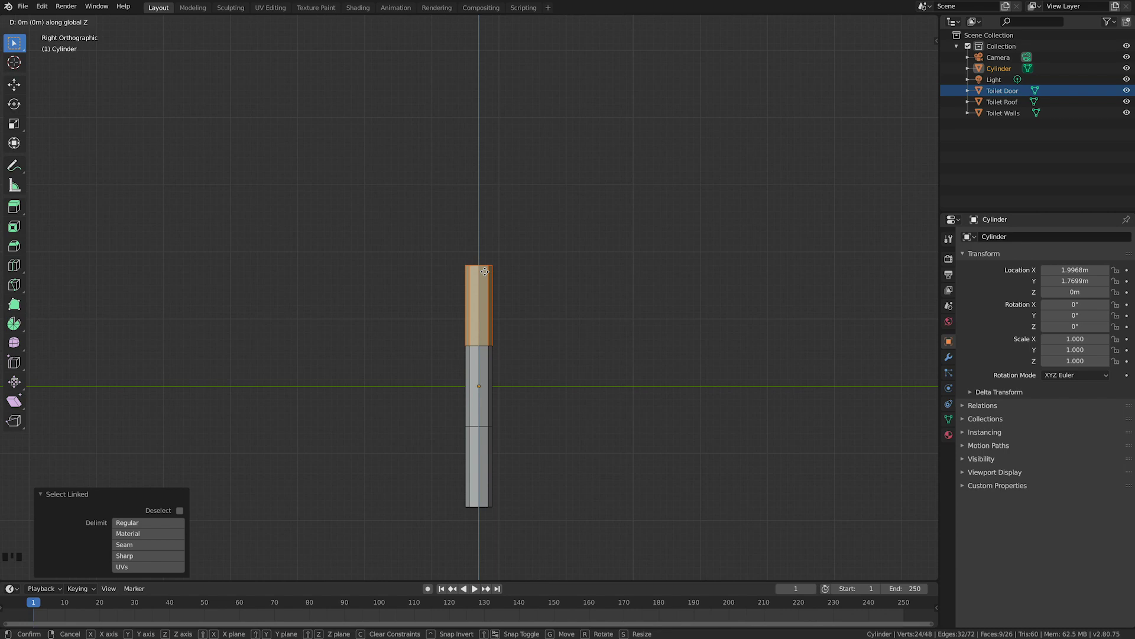
type("0.01")
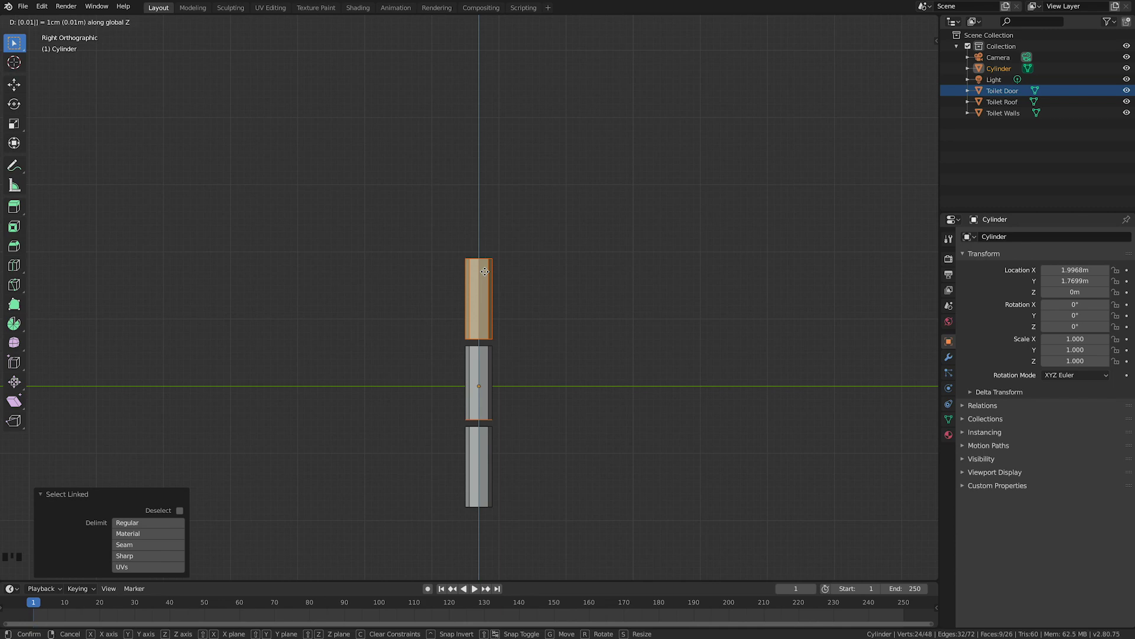
key("Return")
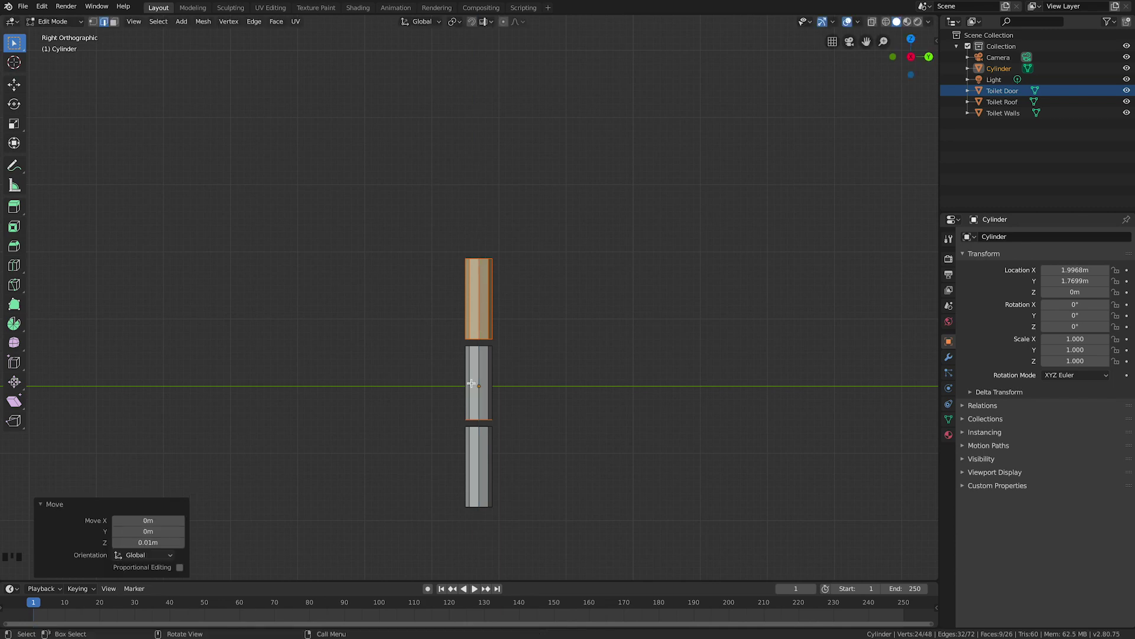
key("ctrl+z")
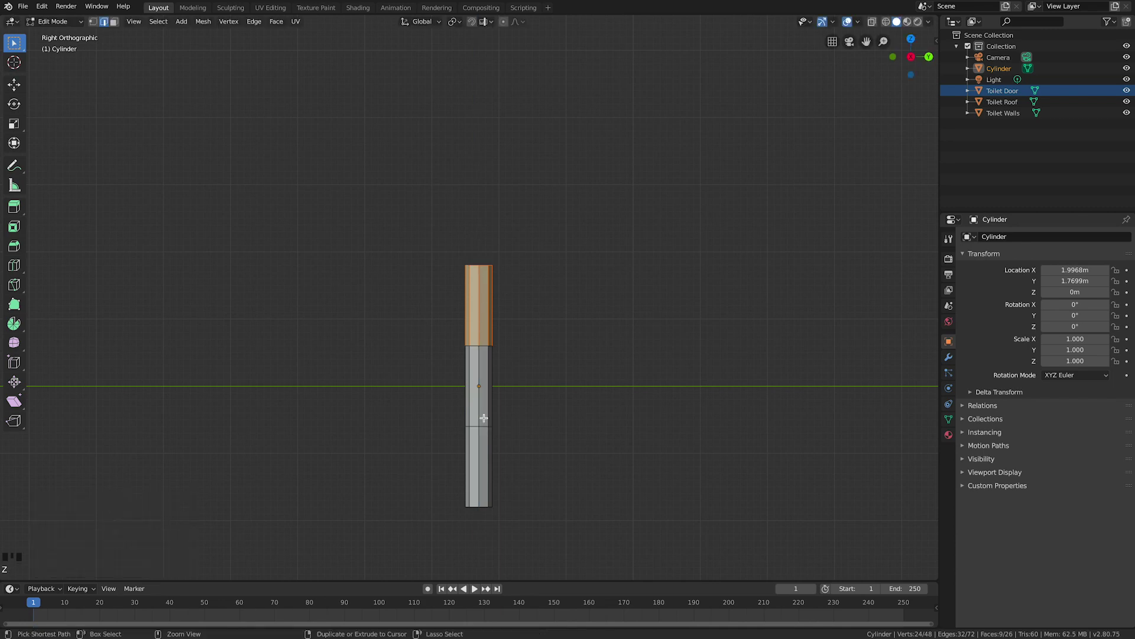
Step: Reselect the top section and lift it 1 cm along Z
key("a")
key("a")
key("a")
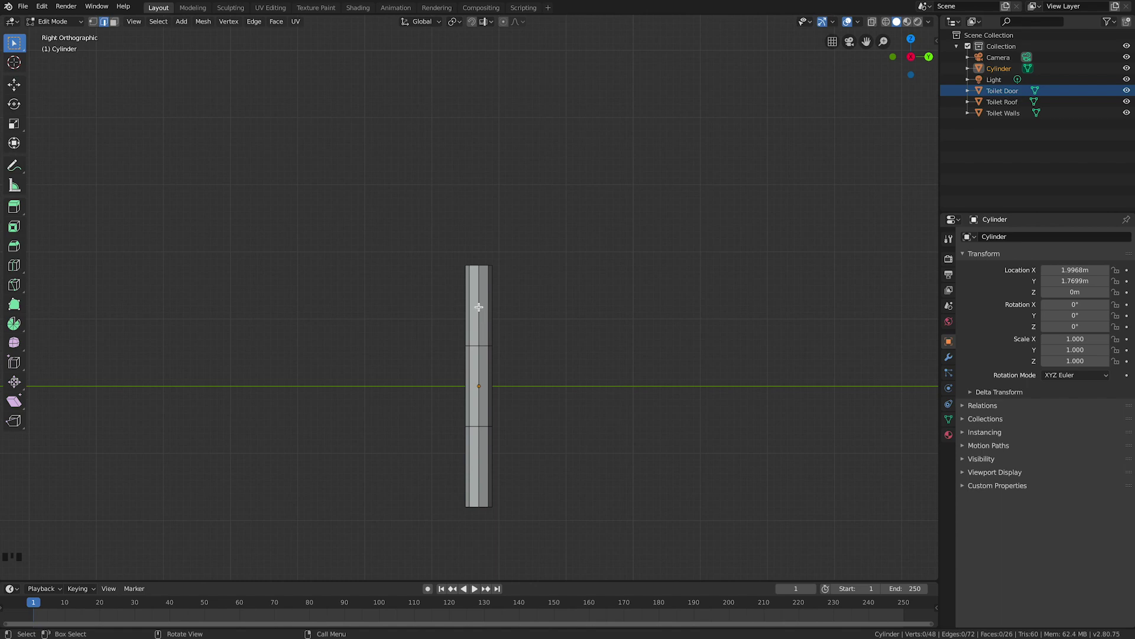
key("l")
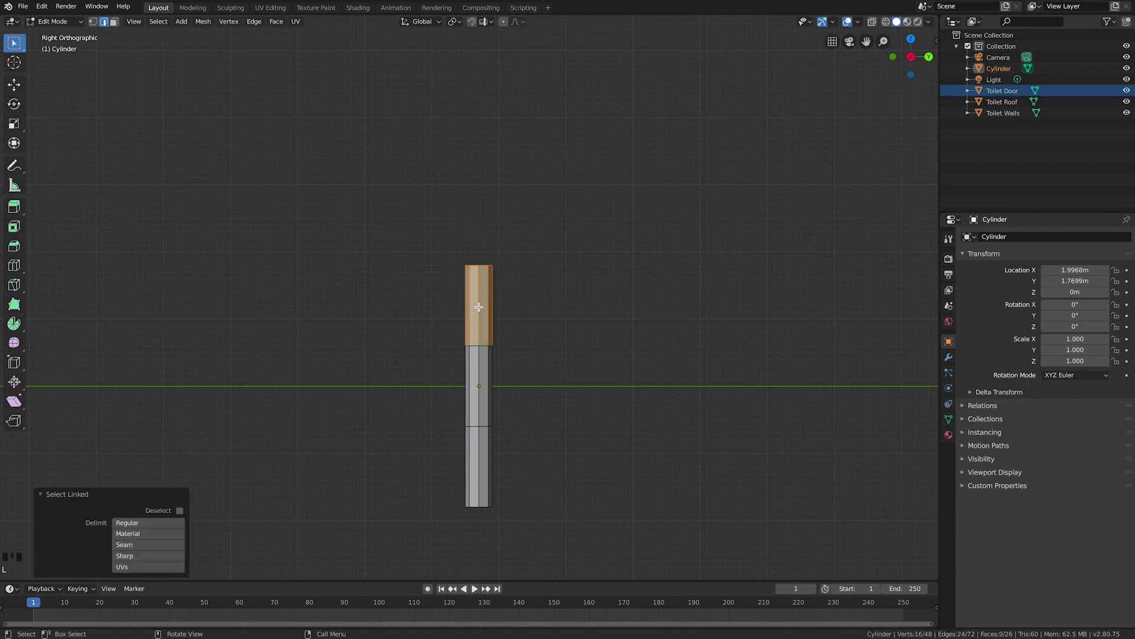
key("g")
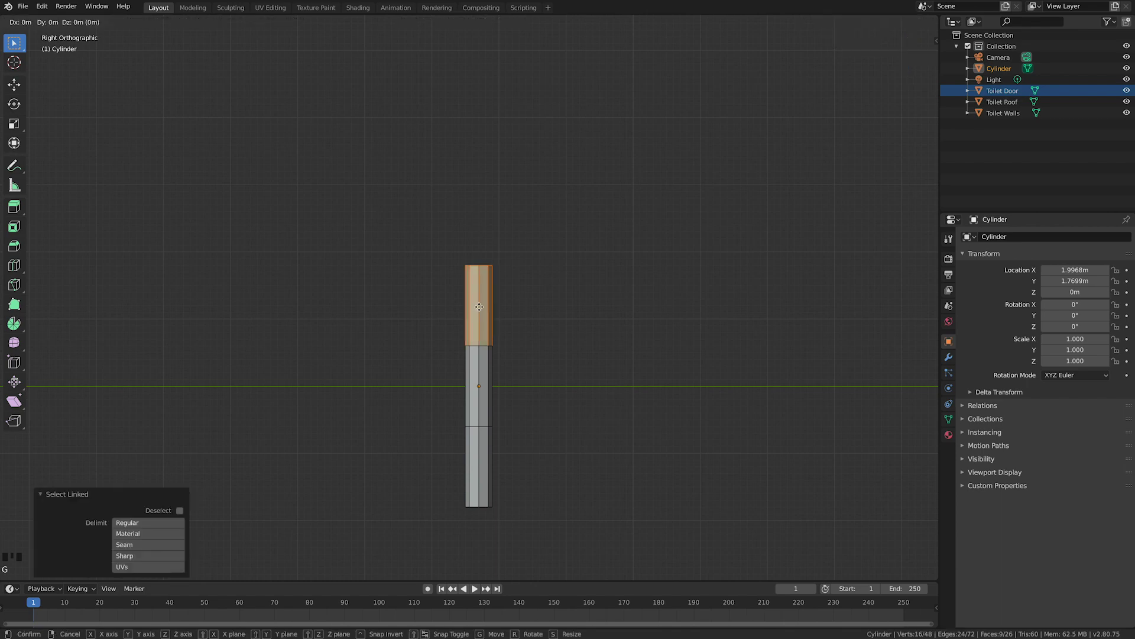
key("z")
type("1")
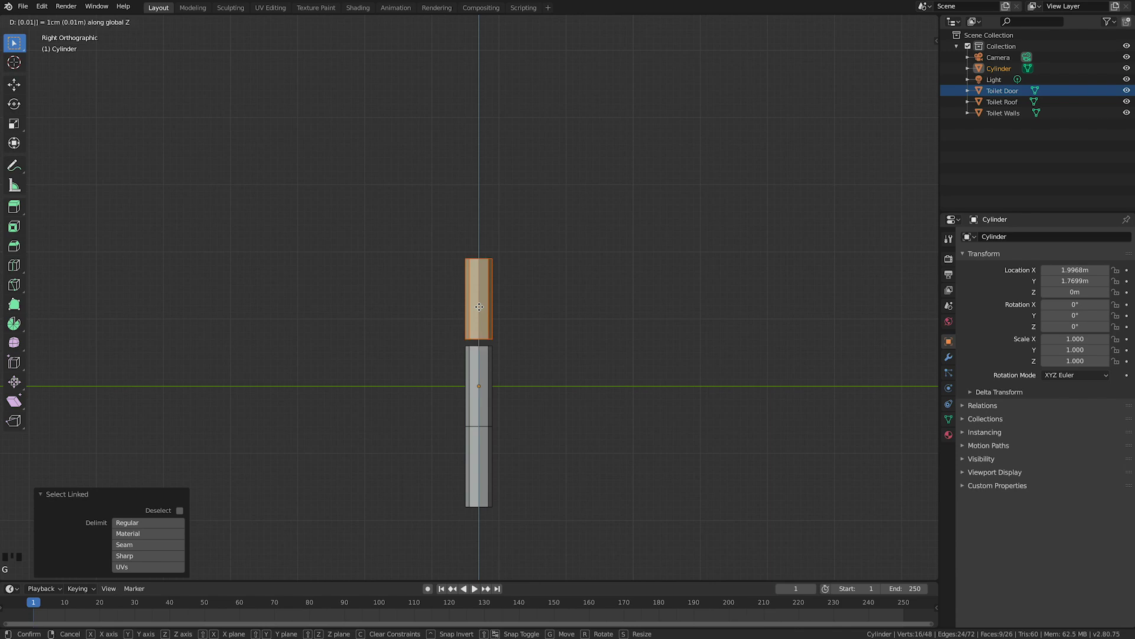
key("Return")
Step: Select the bottom section and move it -0.01 m along Z
key("a")
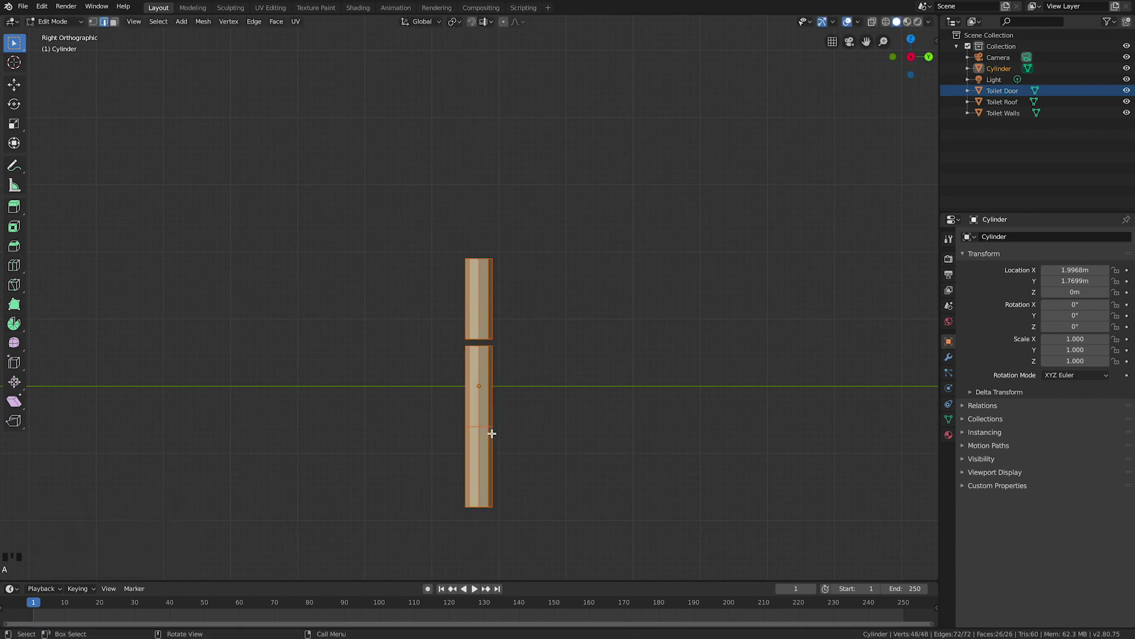
key("a")
key("a")
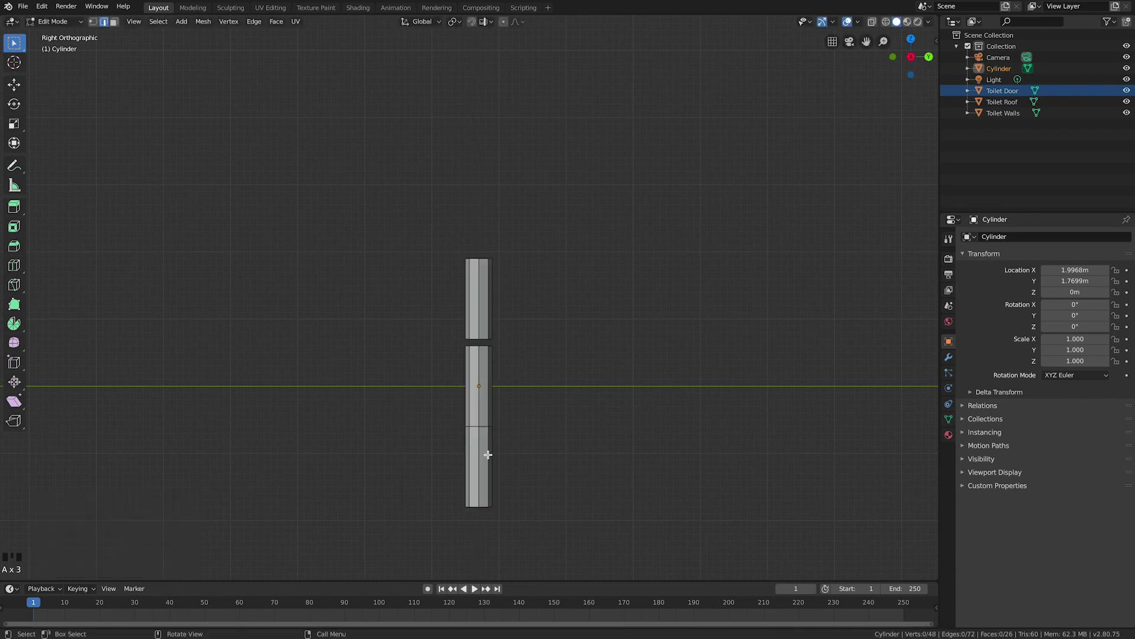
key("l")
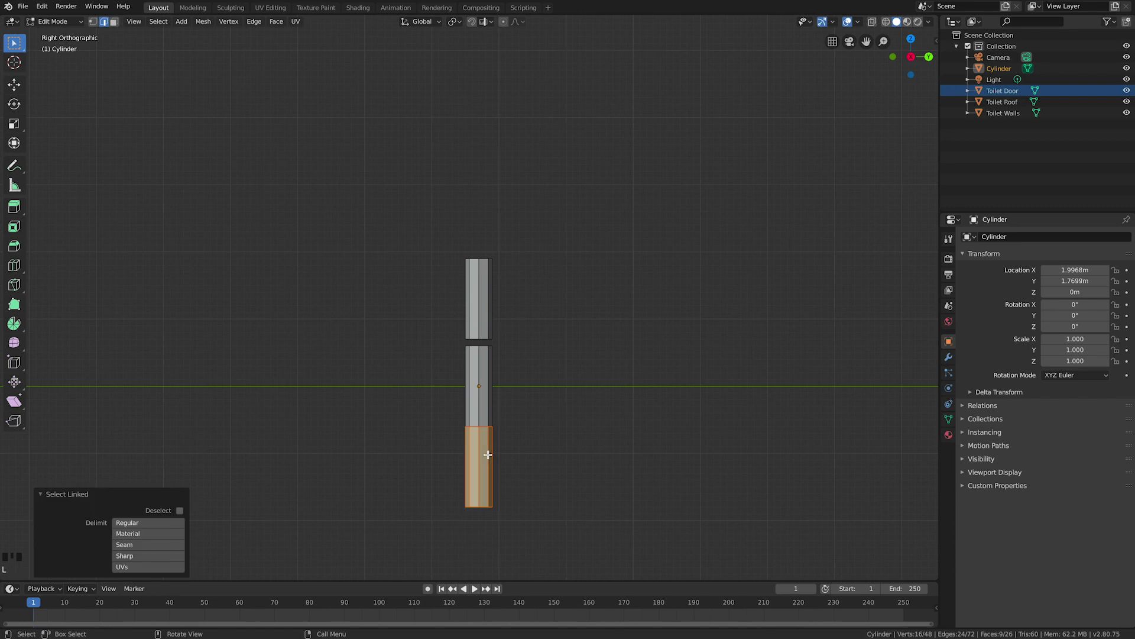
key("g")
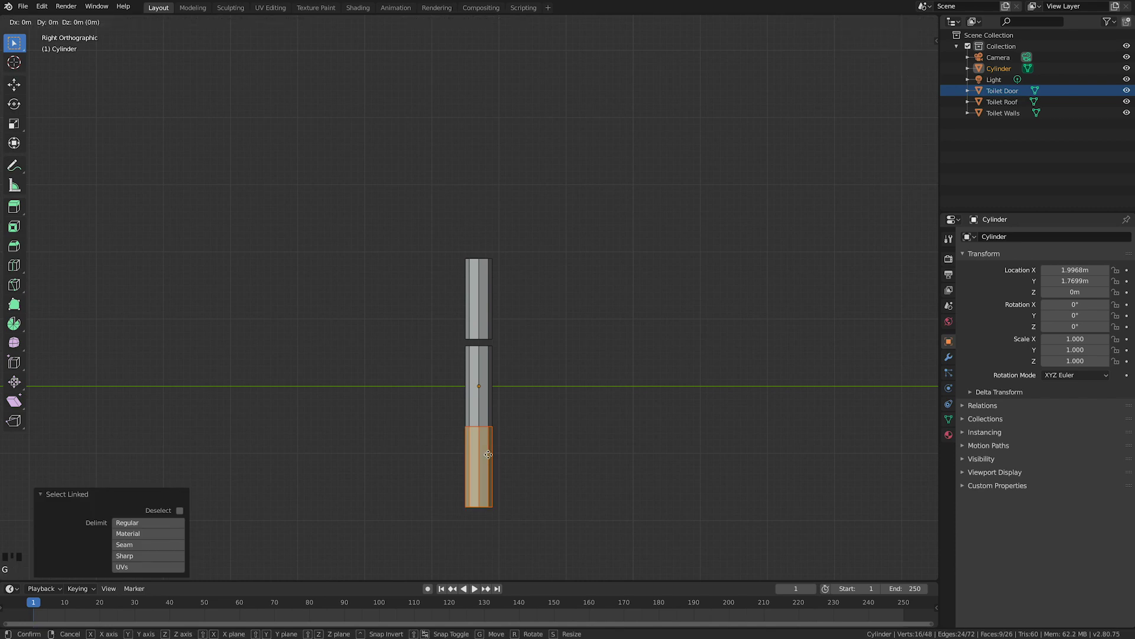
key("z")
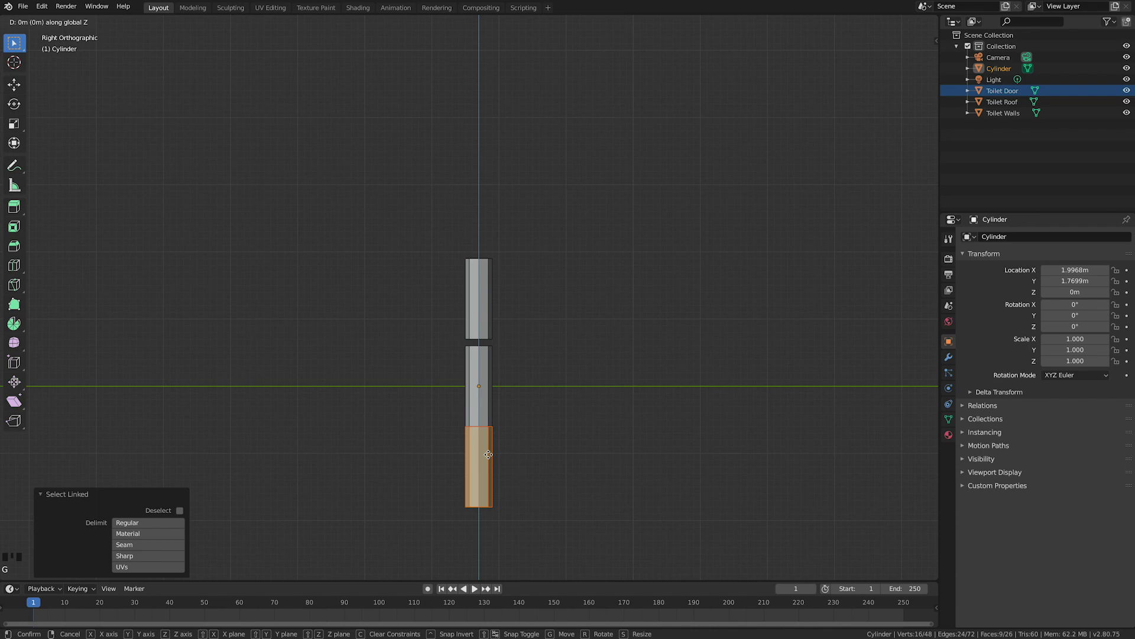
type("-0.01")
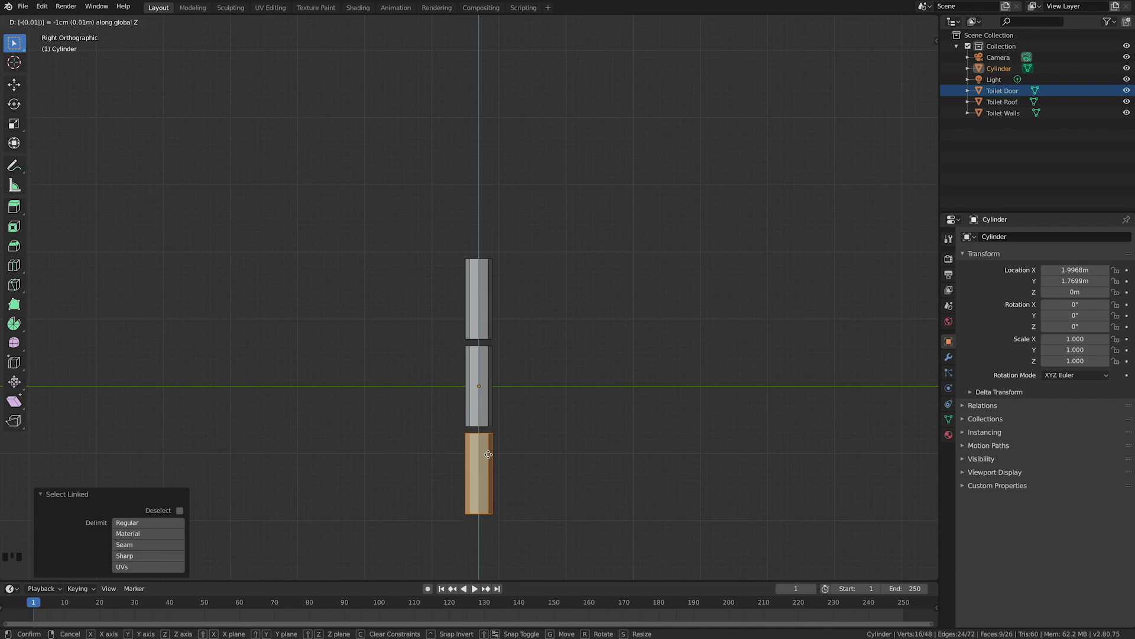
key("Return")
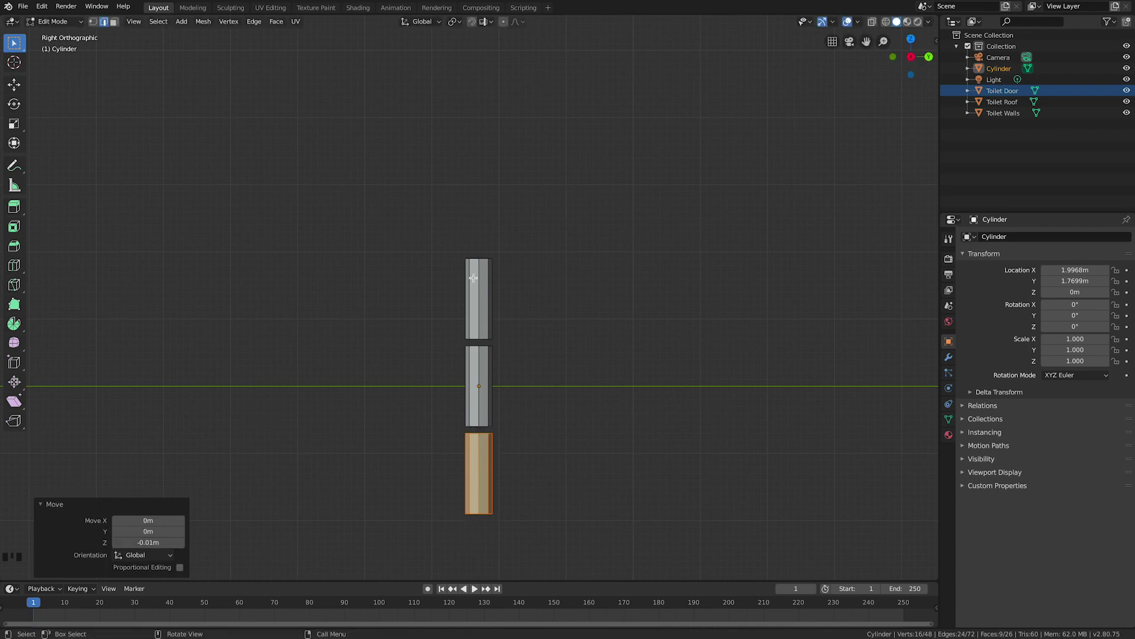
middle_click_drag(505, 310, 509, 319)
Step: In face select mode, delete the cylinder's top cap face
scroll(507, 331, "down", 5)
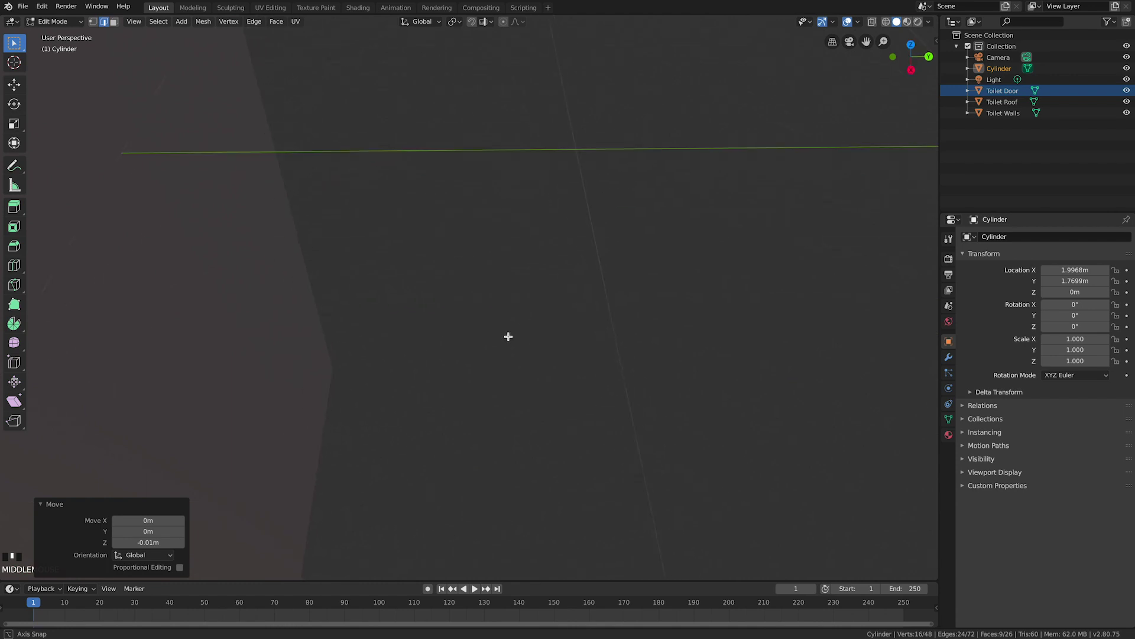
scroll(504, 338, "down", 3)
middle_click_drag(507, 331, 496, 297)
scroll(482, 485, "up", 3)
scroll(491, 303, "up", 3)
scroll(490, 302, "up", 3)
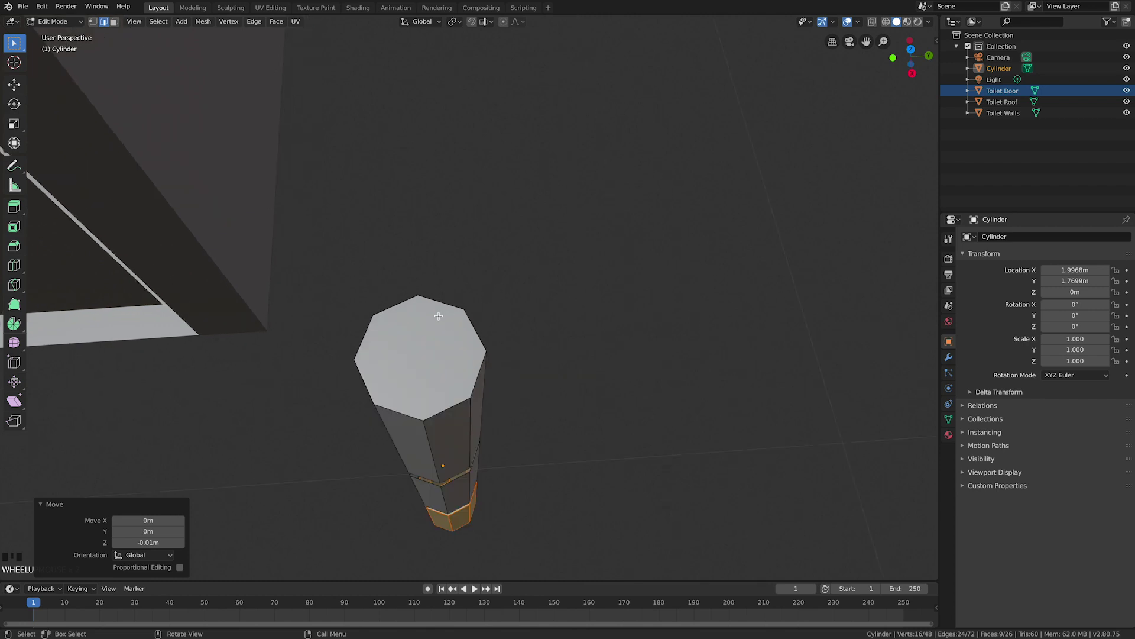
key("3")
left_click(425, 351)
key("x")
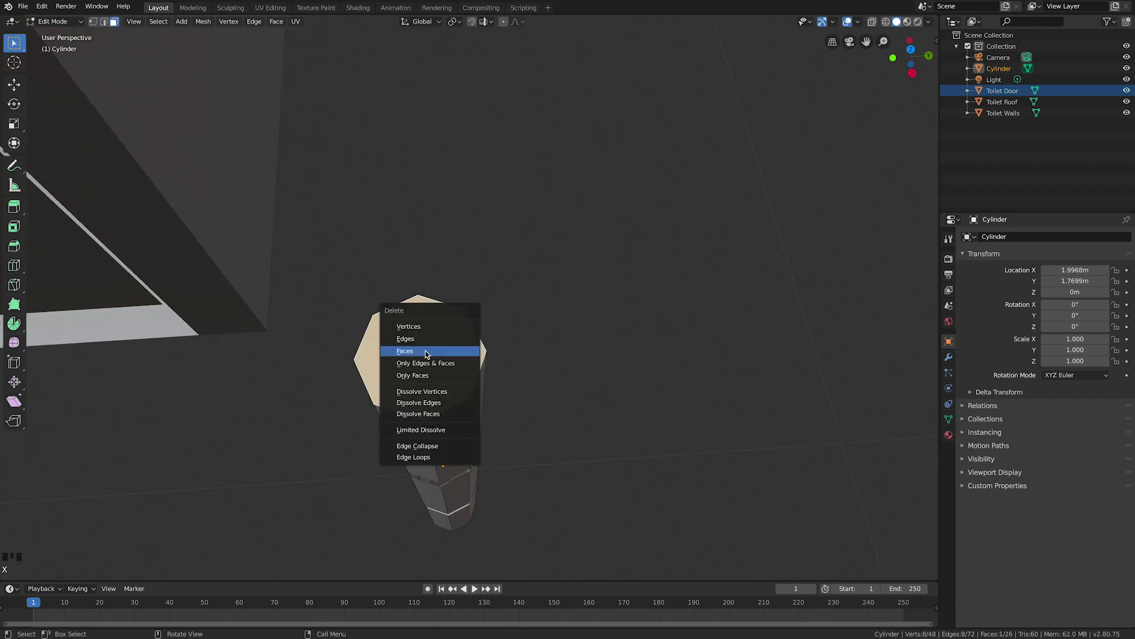
left_click(427, 350)
Step: Delete the cylinder's bottom end face
middle_click_drag(446, 362, 449, 331)
left_click(449, 109)
key("x")
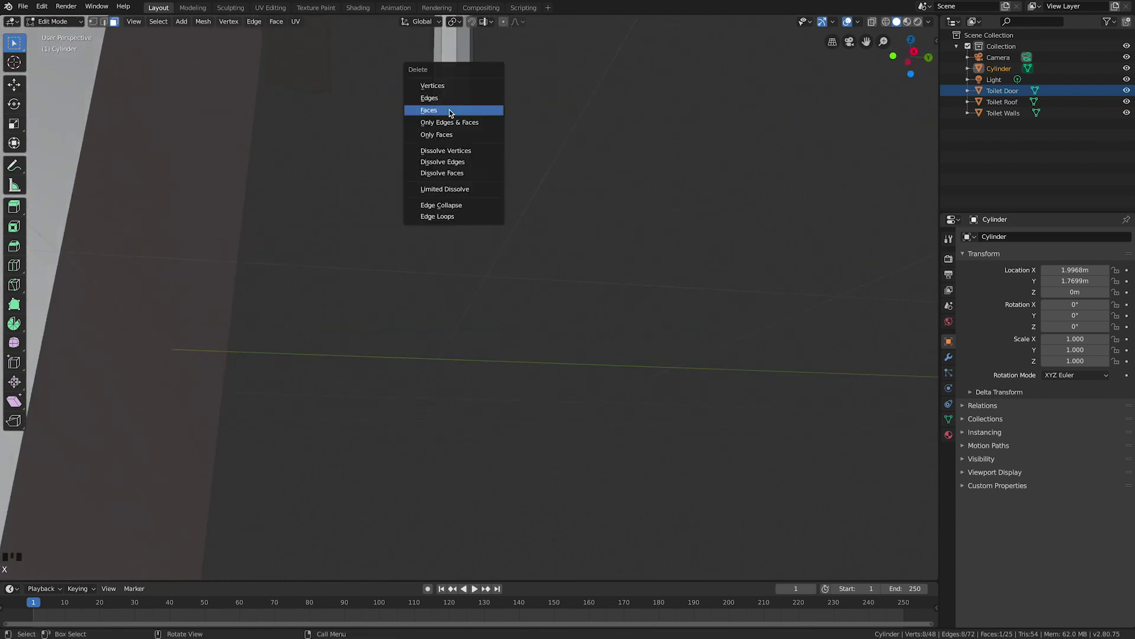
left_click(449, 110)
Step: Box-select all three cylinder sections and begin renaming the Cylinder object
scroll(468, 116, "down", 2)
middle_click_drag(468, 117, 474, 173)
scroll(474, 173, "up", 1)
left_click_drag(422, 85, 521, 397)
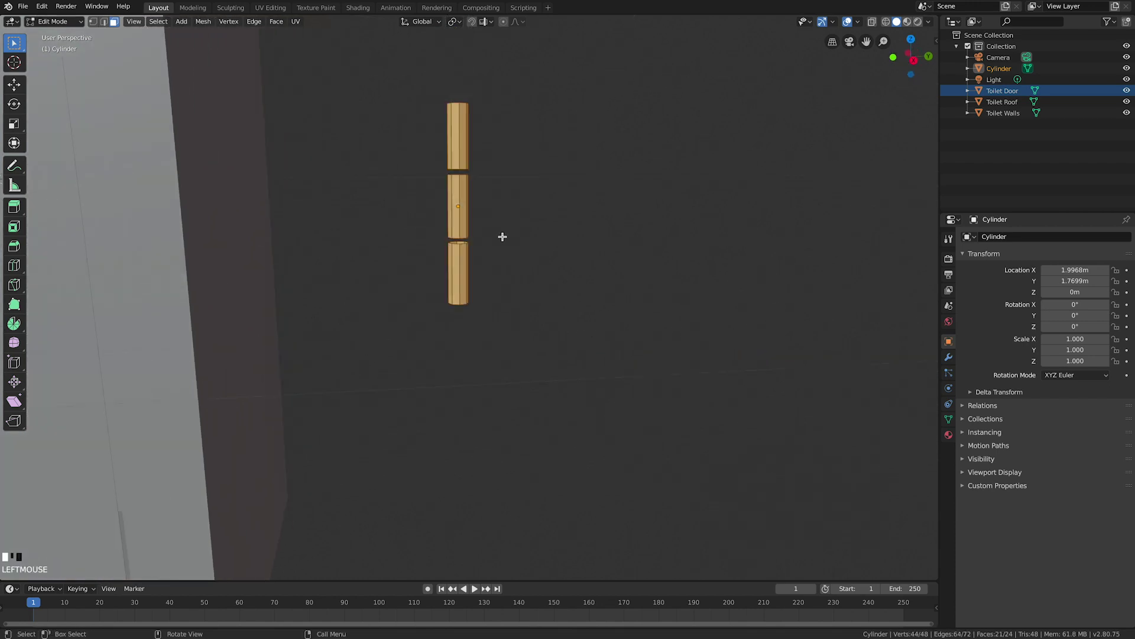
double_click(998, 69)
Step: Rename the cylinder to 'Hinge' and add a Subdivision Surface modifier to it
type("Hi")
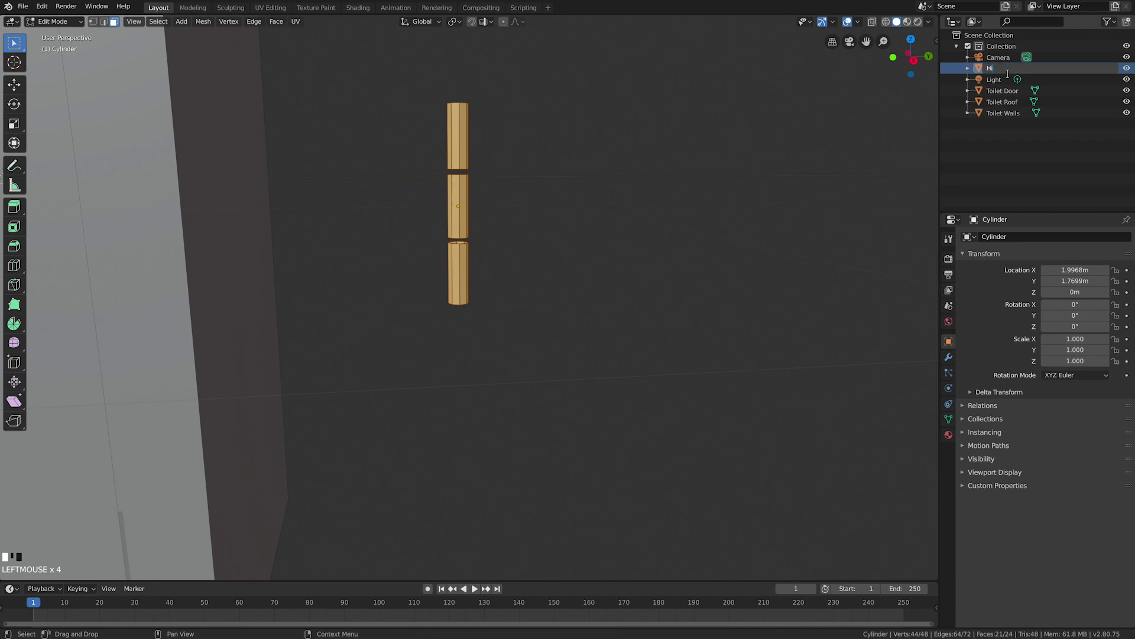
type("nge")
key("Return")
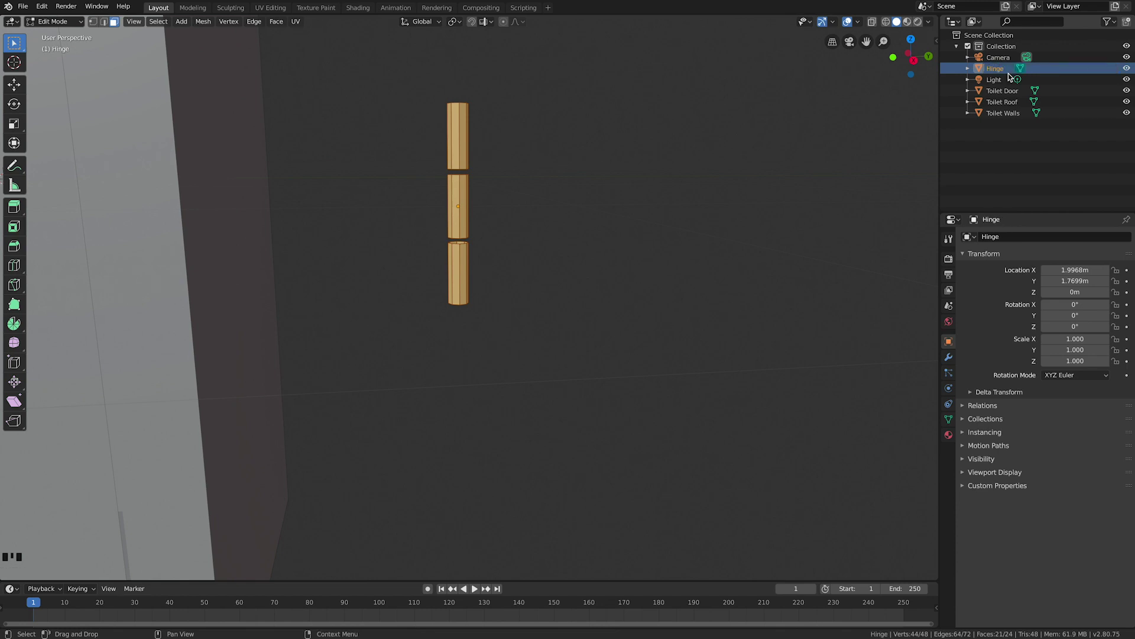
scroll(528, 194, "up", 2)
middle_click_drag(525, 191, 515, 223, "shift")
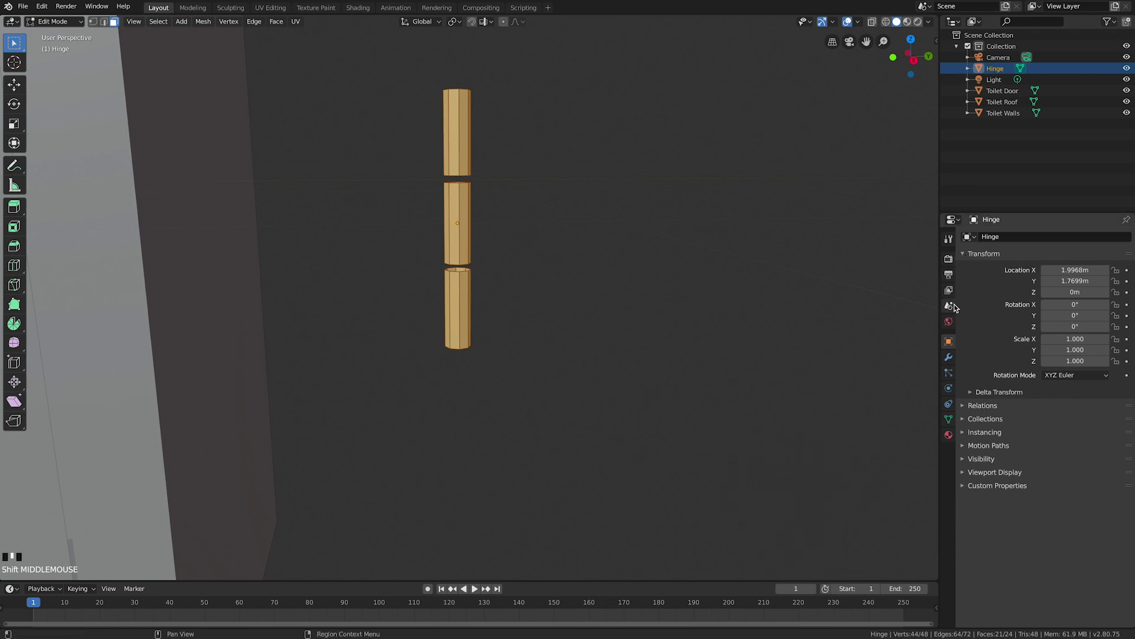
left_click(949, 358)
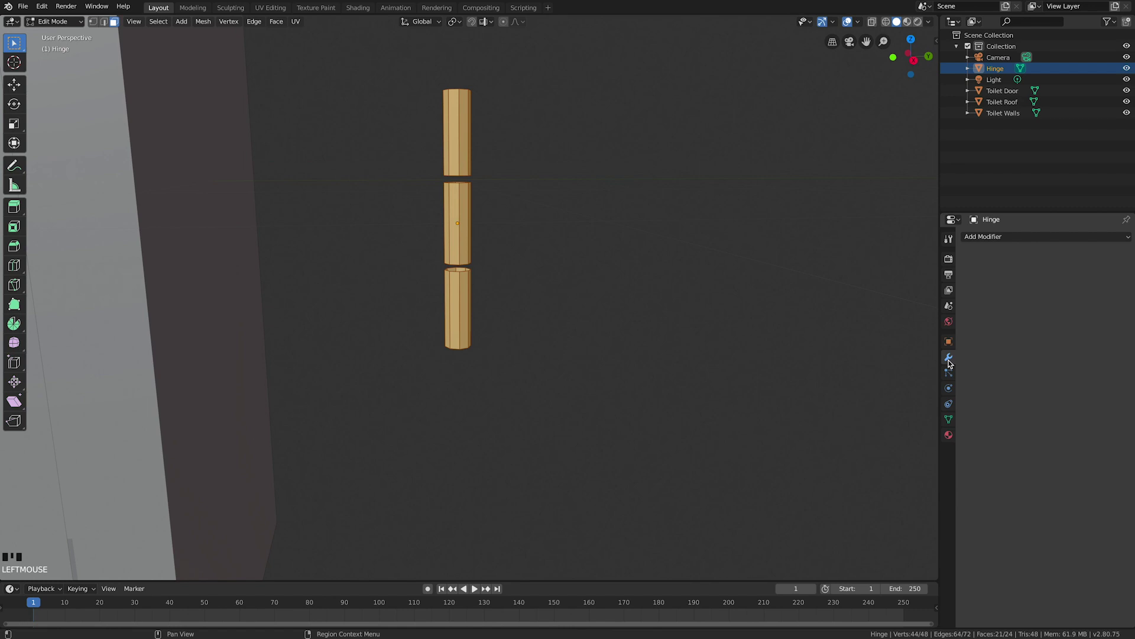
left_click(986, 237)
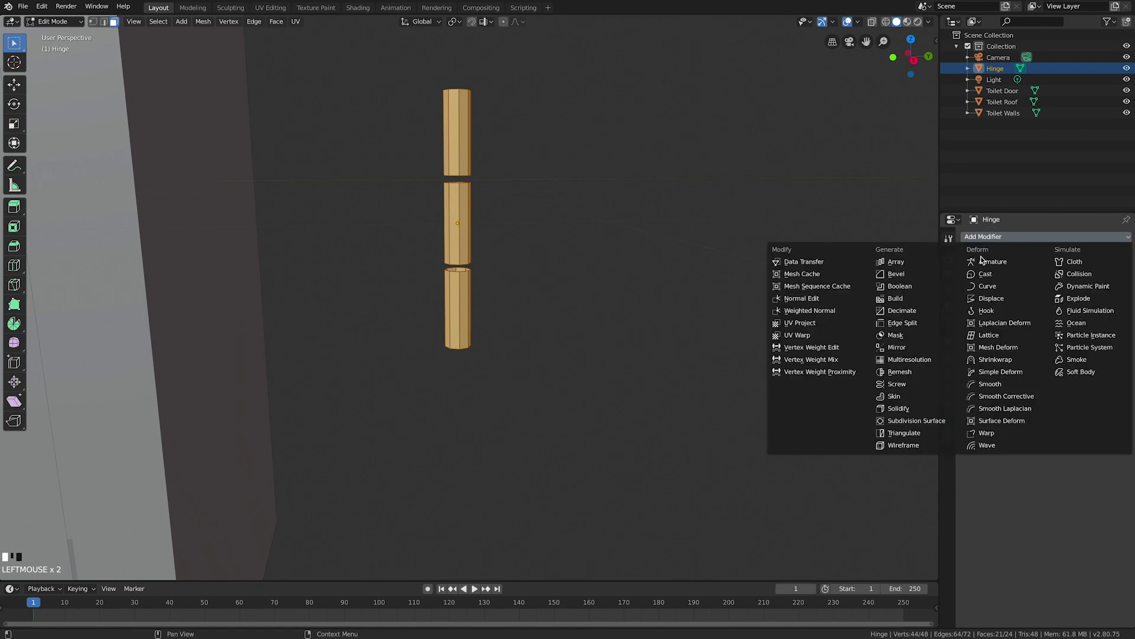
left_click(923, 421)
Step: Add loop cuts near the top and bottom edges of the middle and bottom knuckle sections
scroll(518, 186, "up", 5)
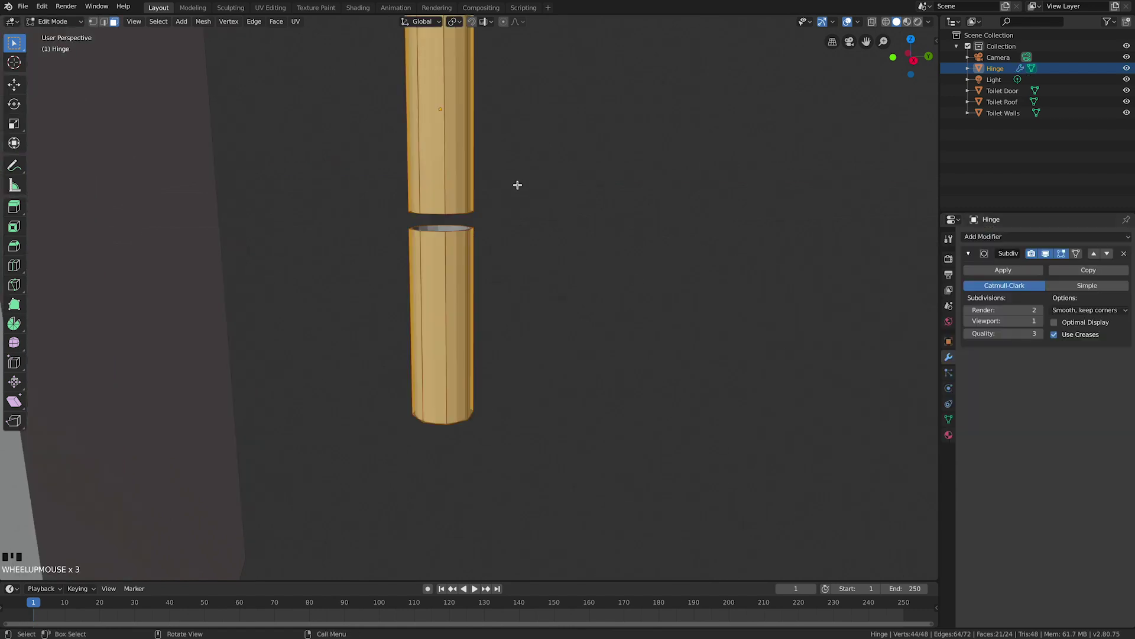
mouse_move(517, 185)
middle_mouse_down("shift")
mouse_move(505, 233)
mouse_move(508, 181)
middle_mouse_up("shift")
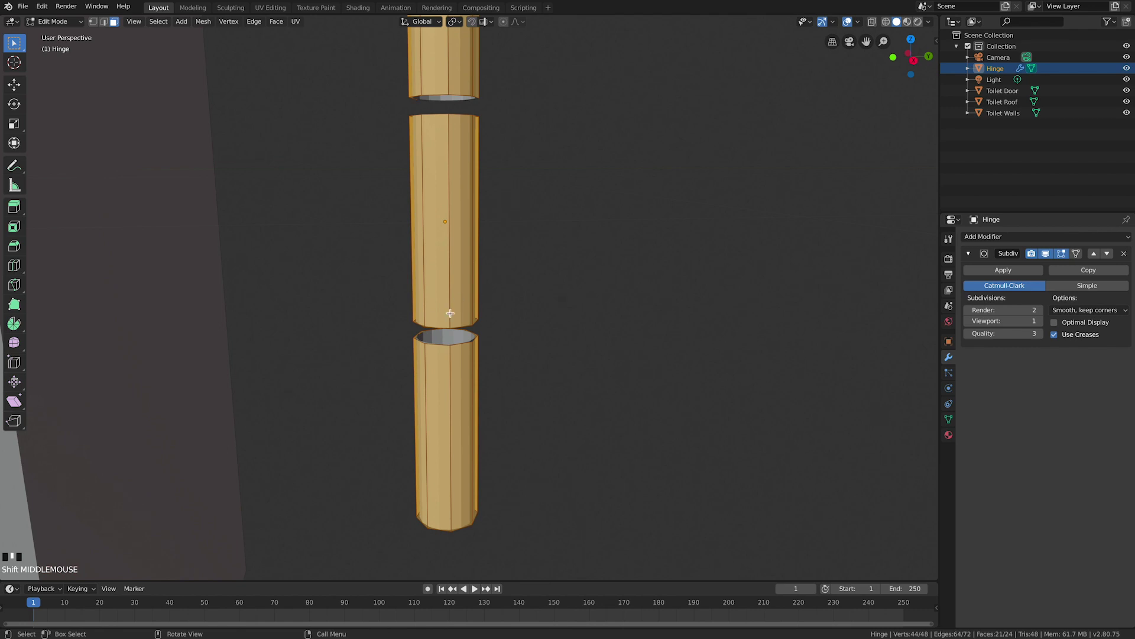
scroll(445, 296, "down", 2)
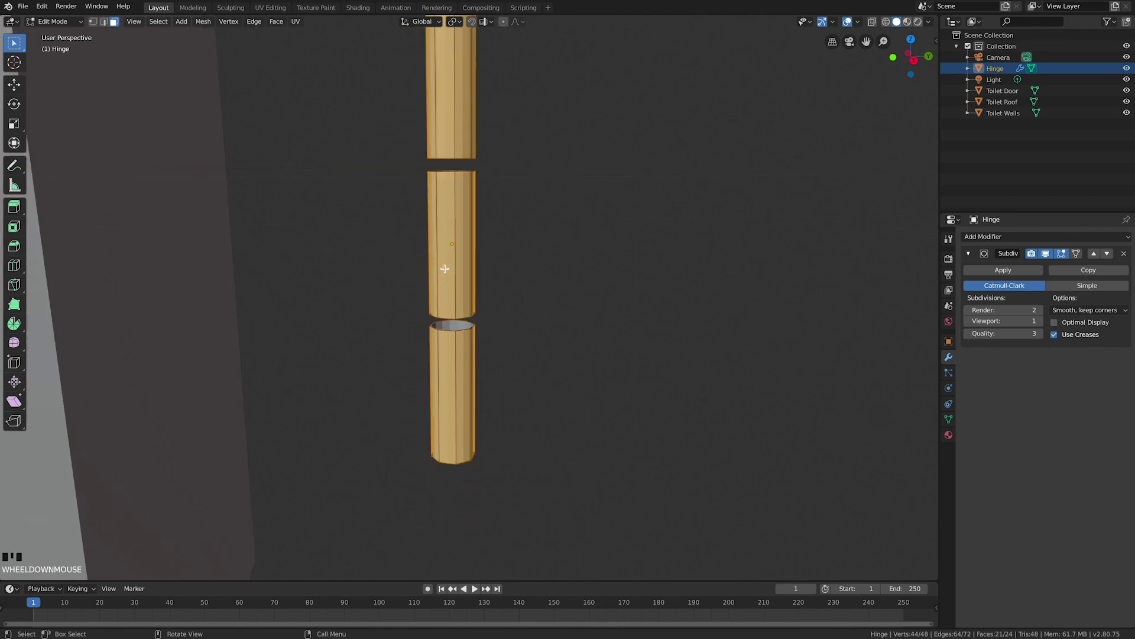
key("ctrl+r")
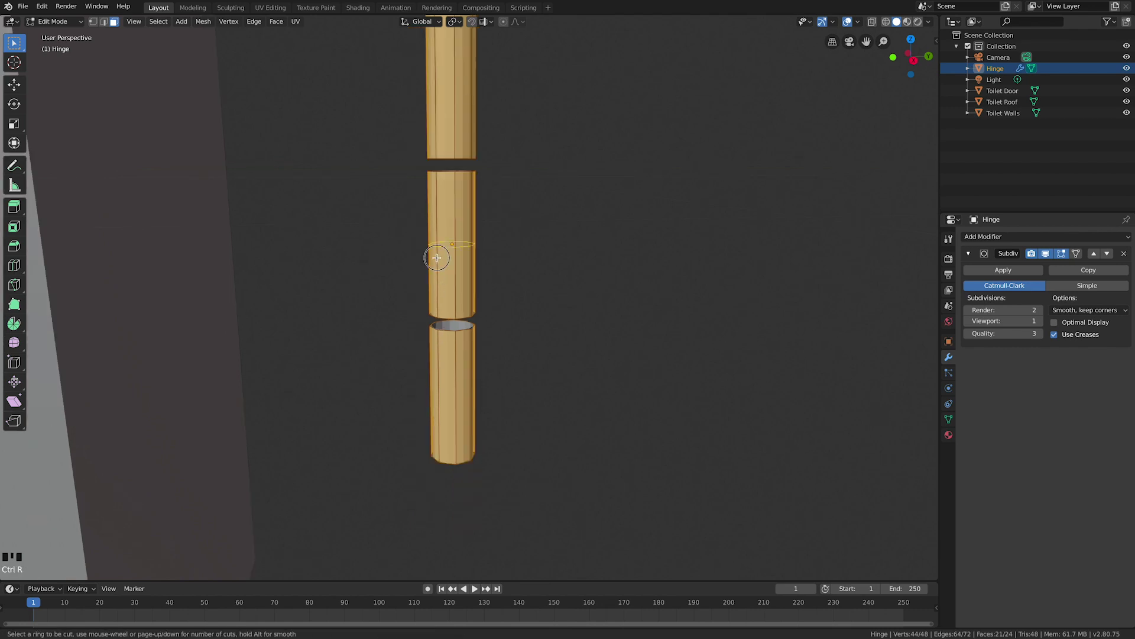
left_click(439, 254)
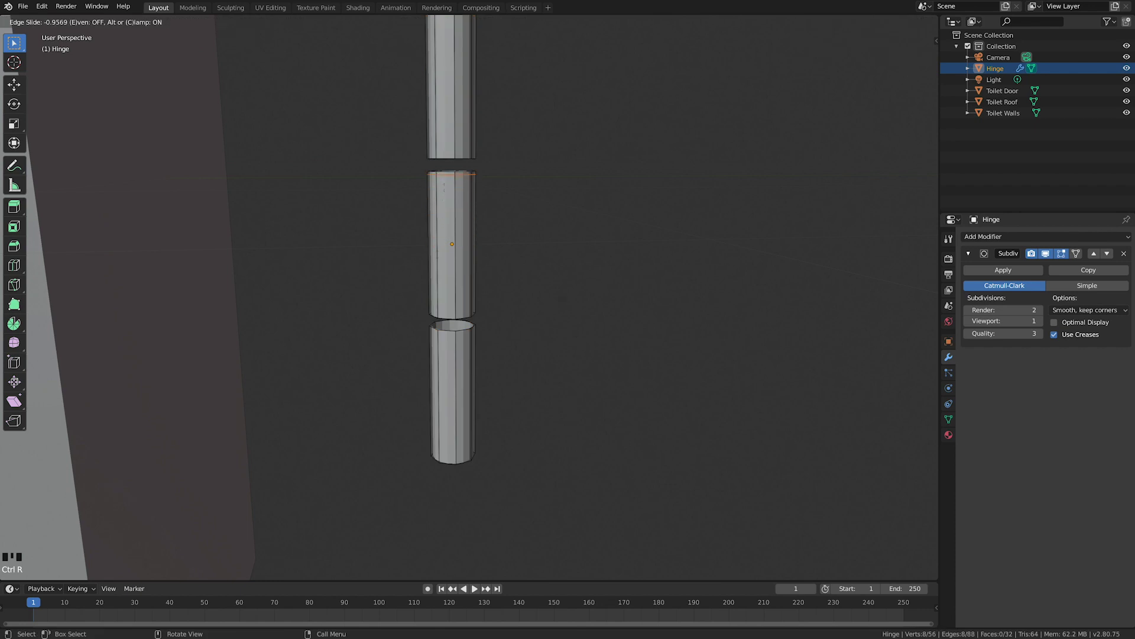
left_click(444, 186)
key("g")
key("g")
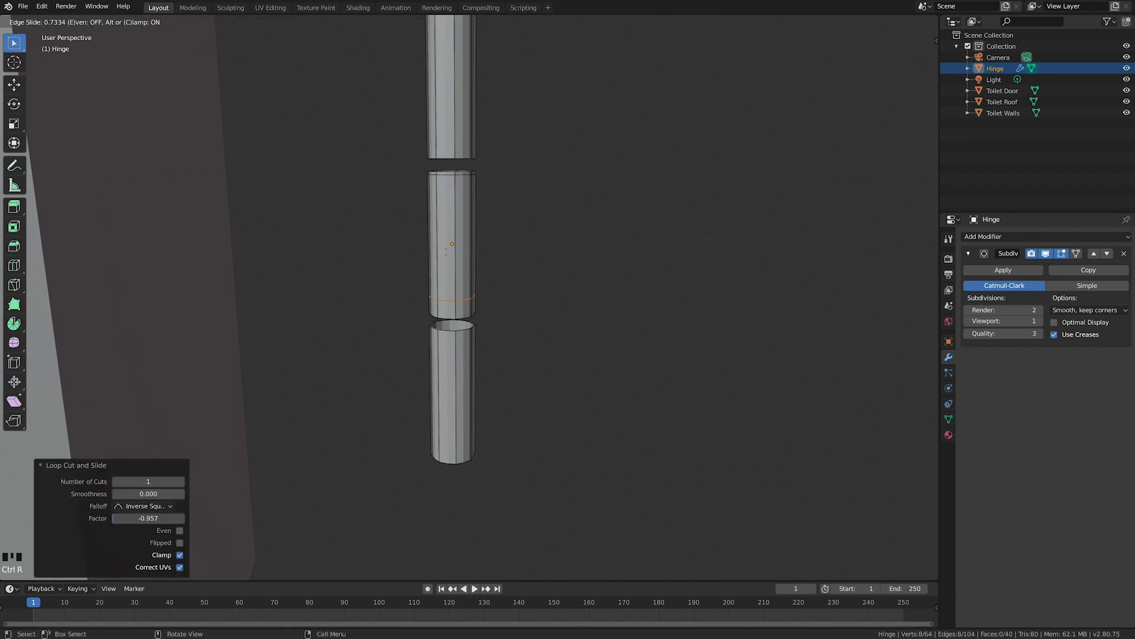
left_click(448, 274)
key("ctrl+r")
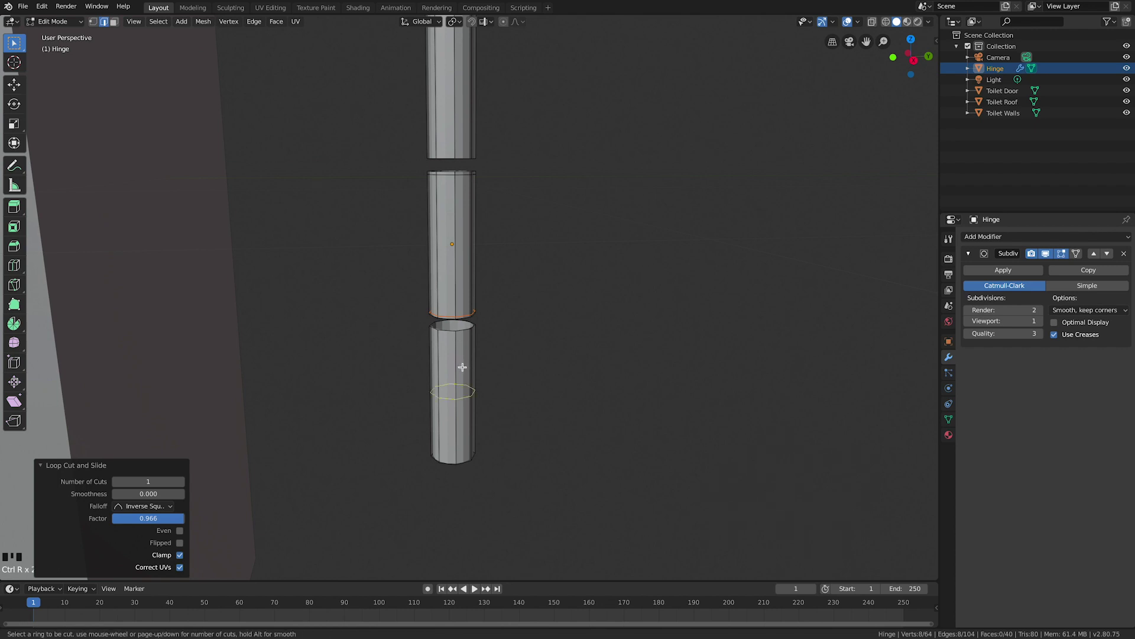
left_click(459, 363)
left_click(439, 326)
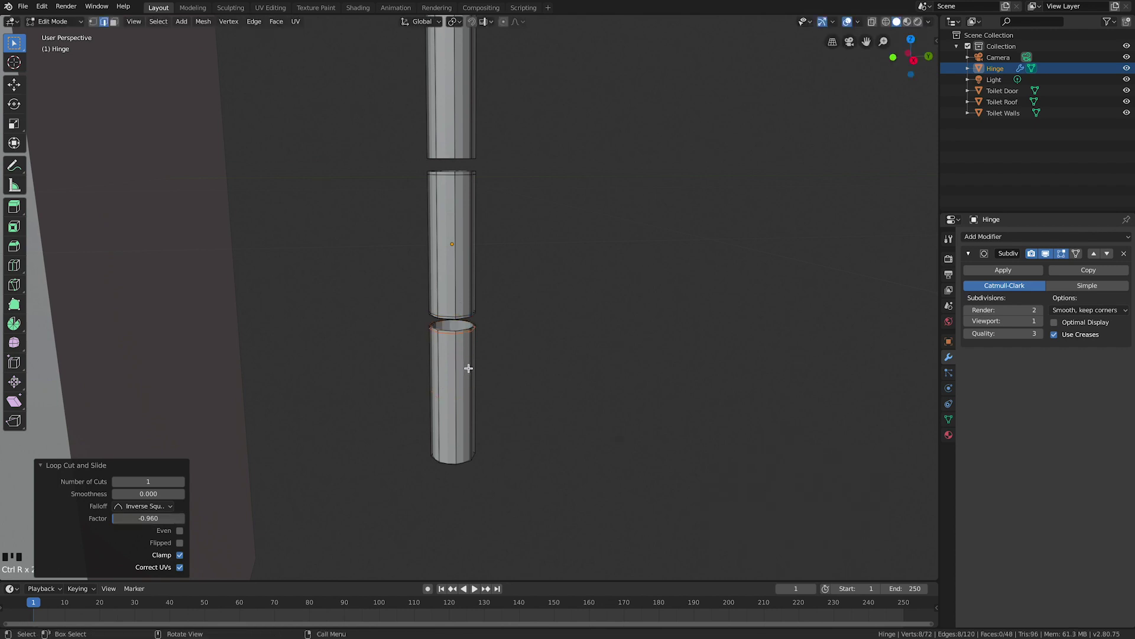
key("ctrl+r")
left_click(467, 372)
left_click(463, 430)
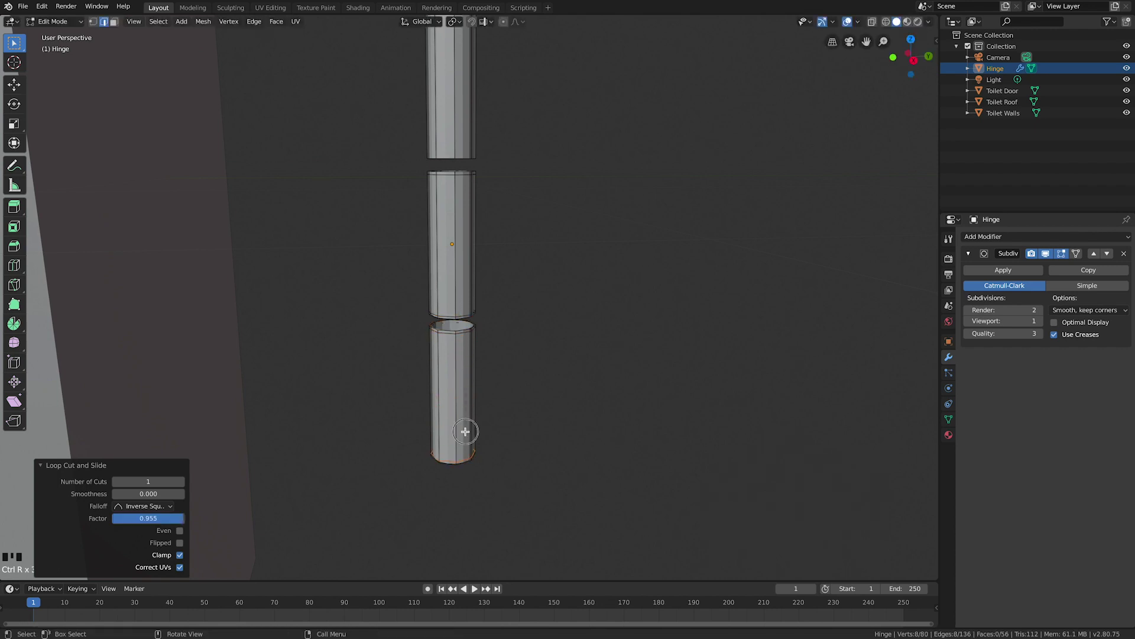
Step: Add loop cuts near the lower and upper edges of the top knuckle section
key("ctrl+r")
left_click(452, 118)
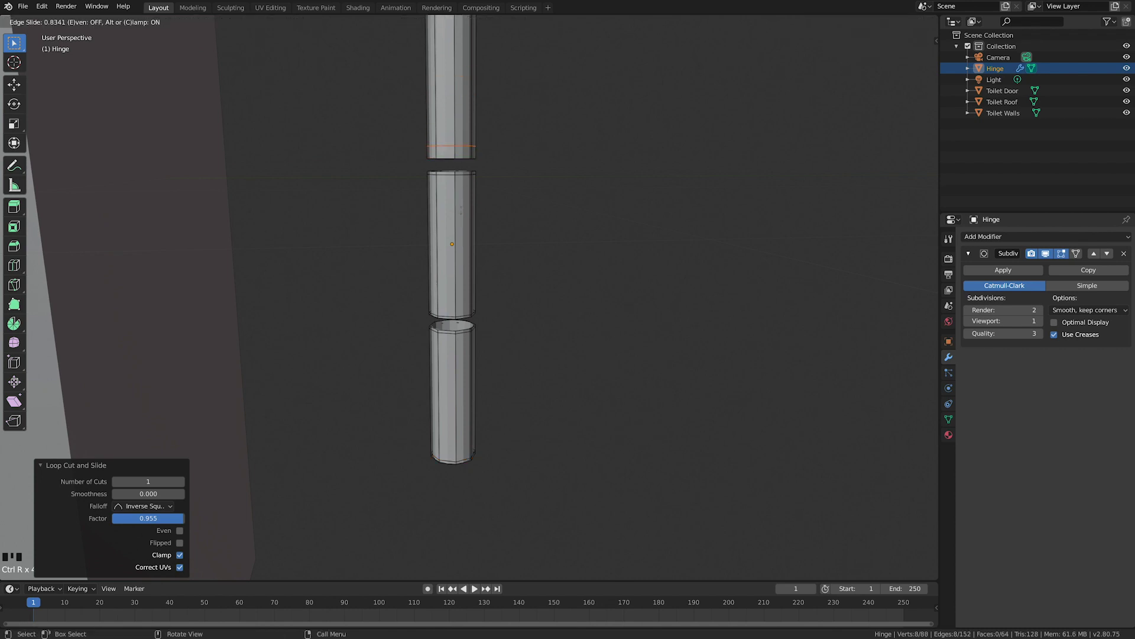
left_click(463, 216)
middle_click_drag(463, 216, 495, 175)
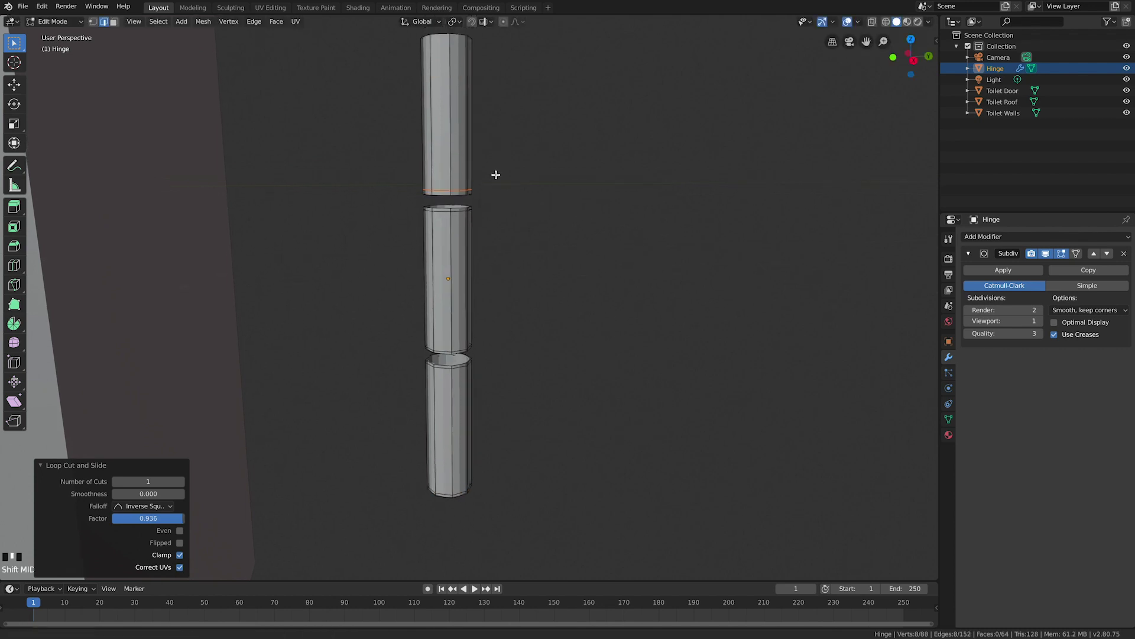
key("ctrl+r")
left_click(472, 159)
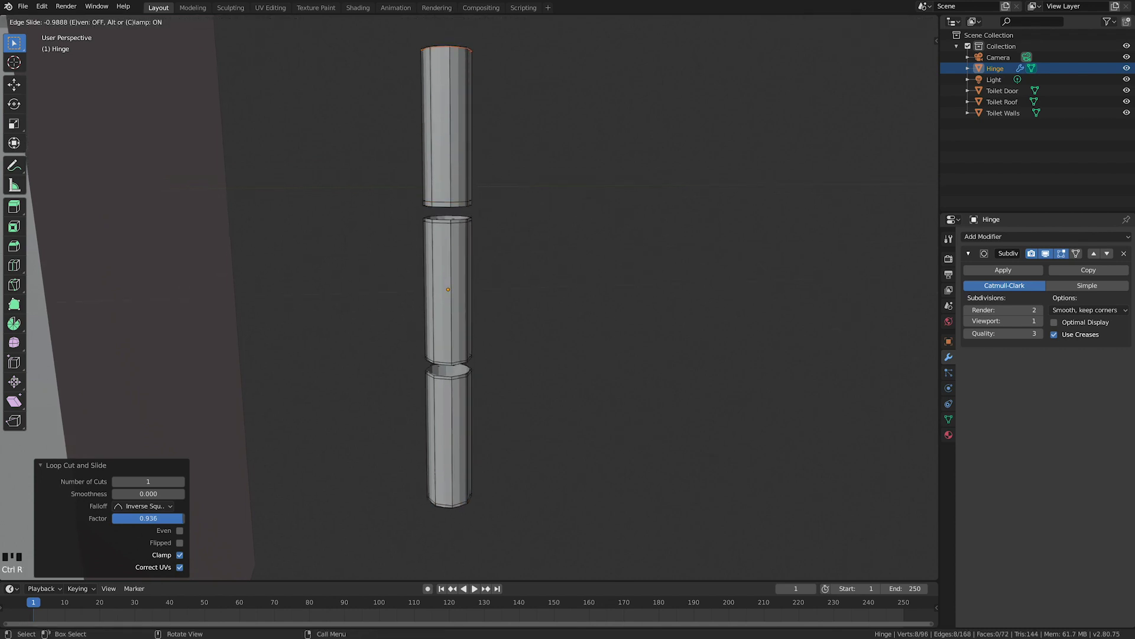
left_click(473, 95)
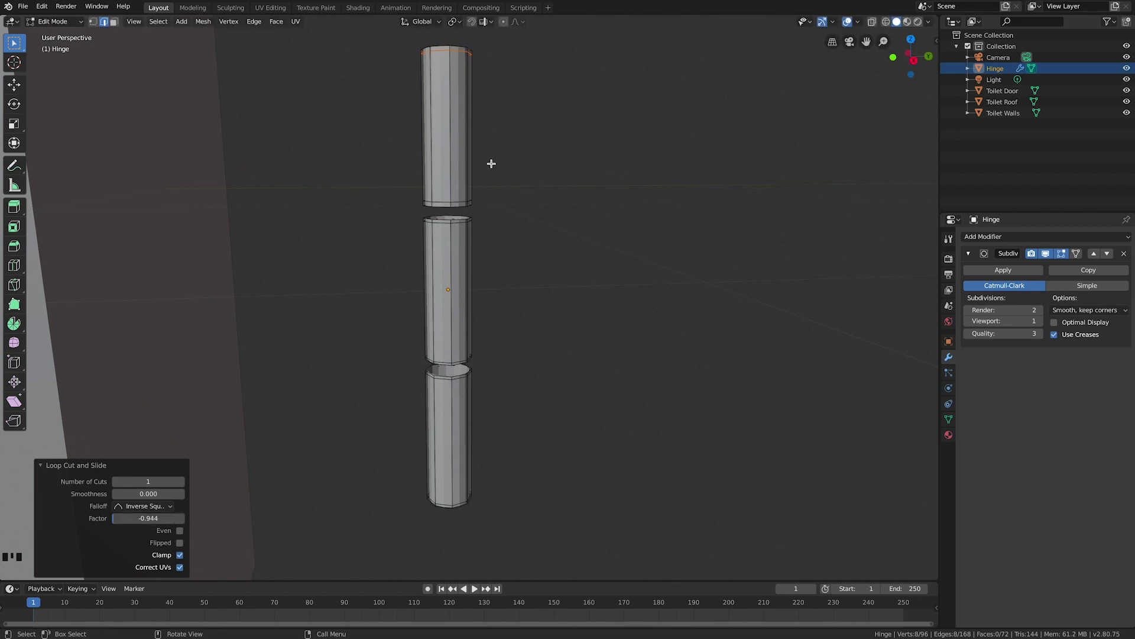
middle_click_drag(484, 175, 485, 172)
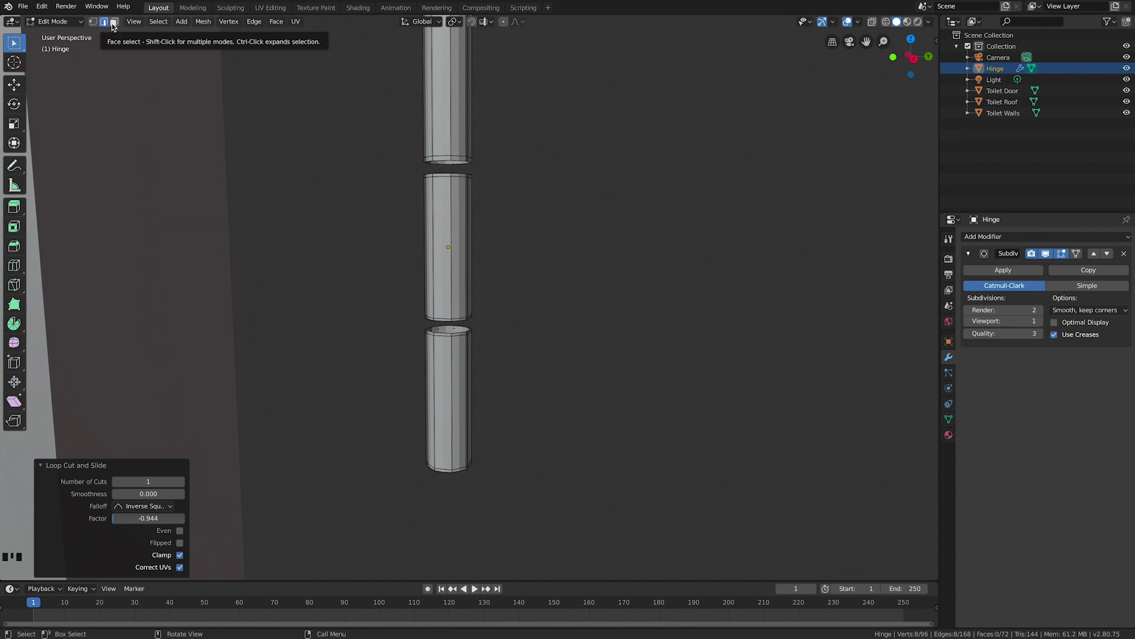
Step: In edge mode, select a vertical edge loop on the middle knuckle section
key("2")
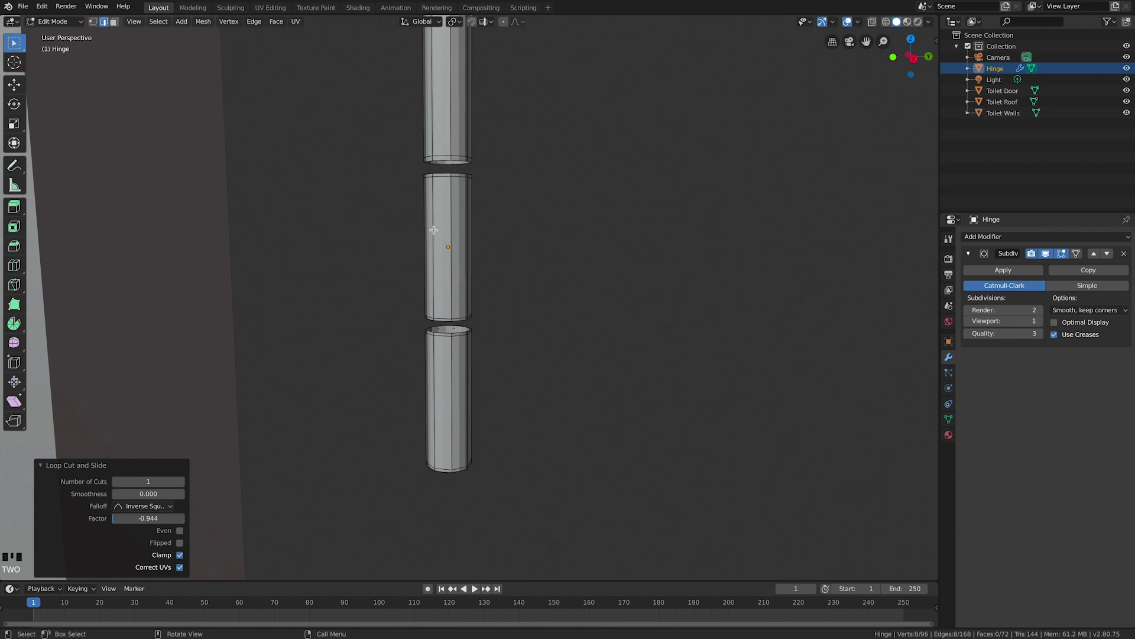
key("alt")
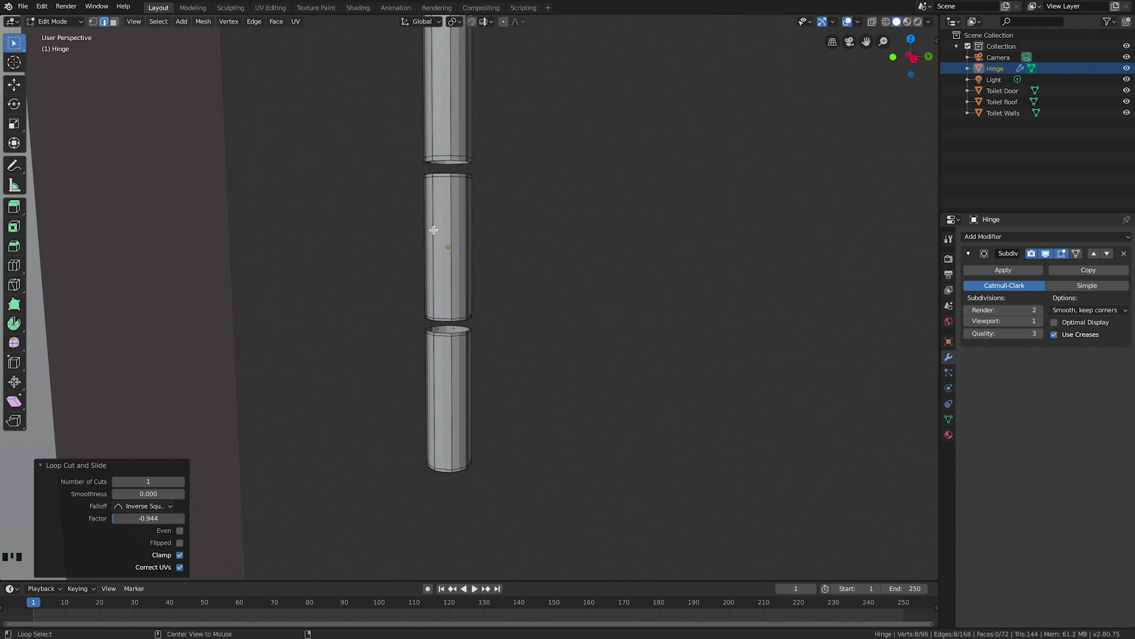
left_click(433, 228, "alt")
scroll(429, 204, "up", 2)
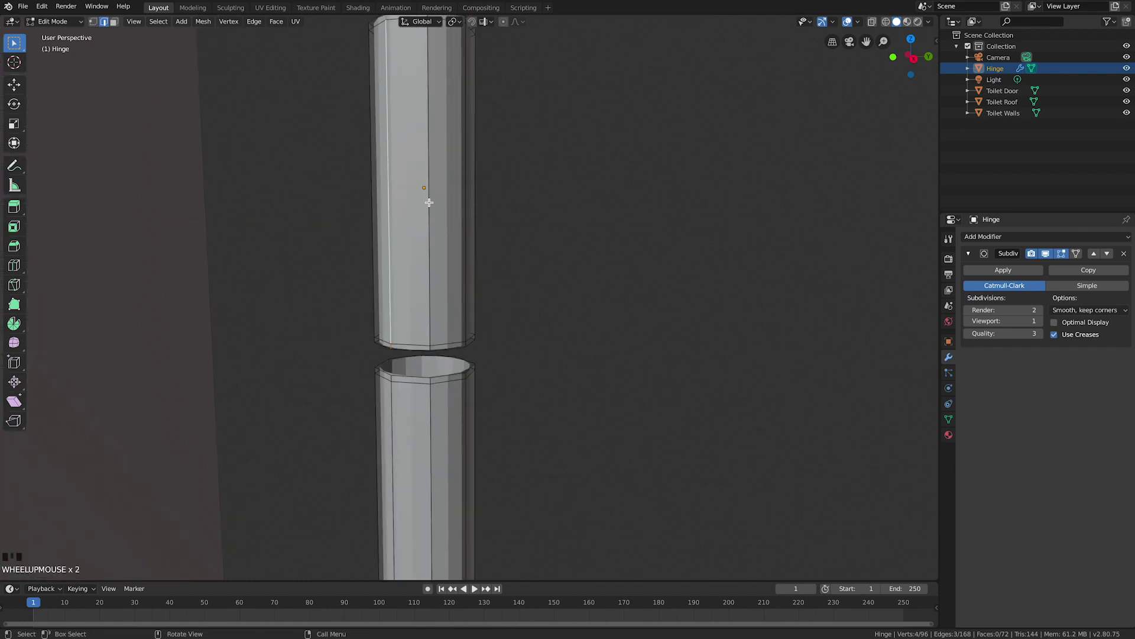
middle_click_drag(425, 223, 466, 356, "shift")
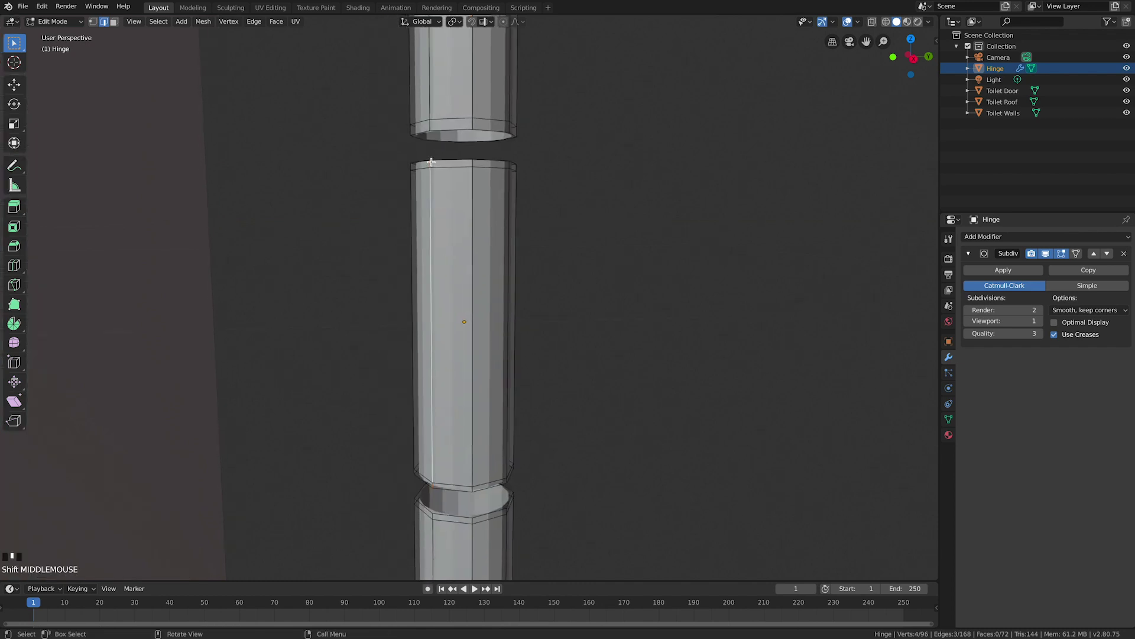
scroll(441, 175, "down", 4)
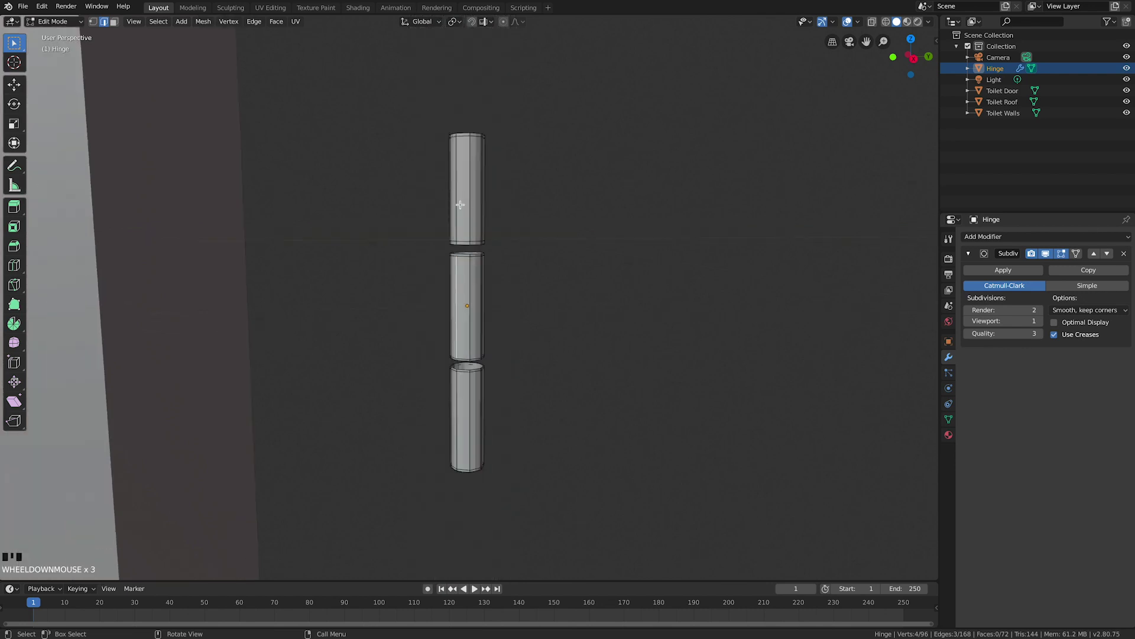
Step: In side view, extrude the middle knuckle's face 0.25 m along Y and taper its end to 0.432 on Z
left_click(915, 58)
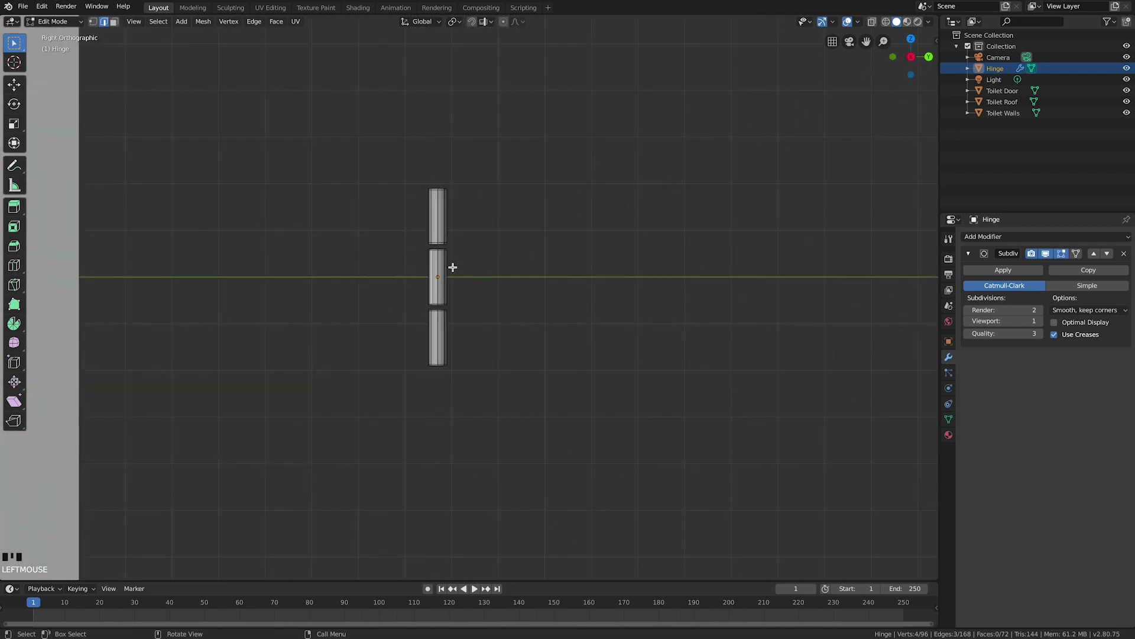
key("e")
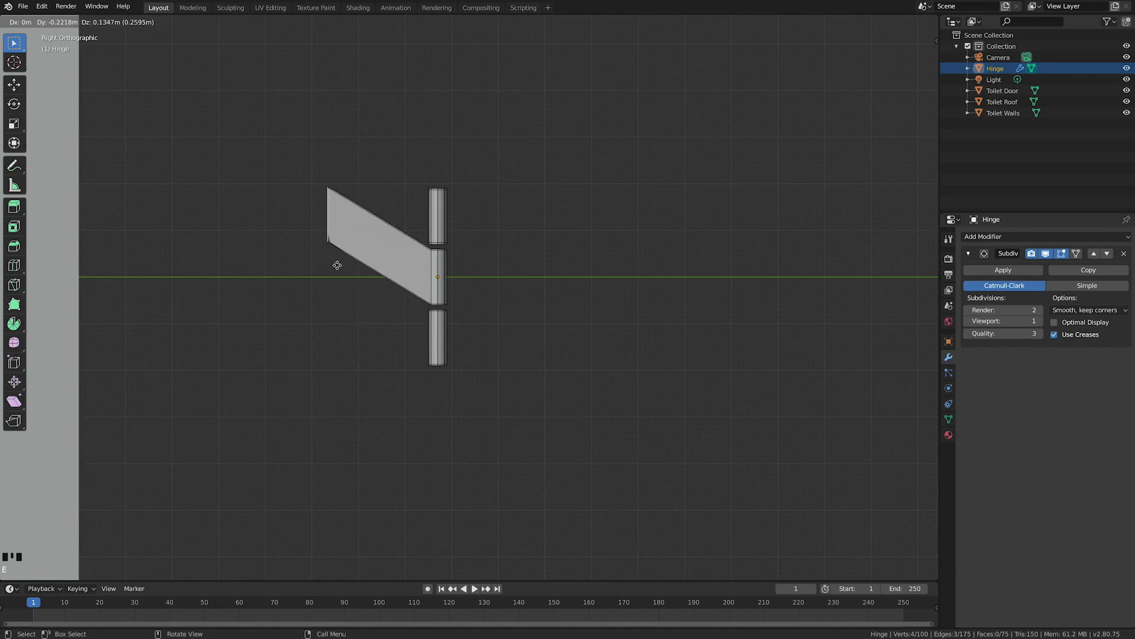
key("y")
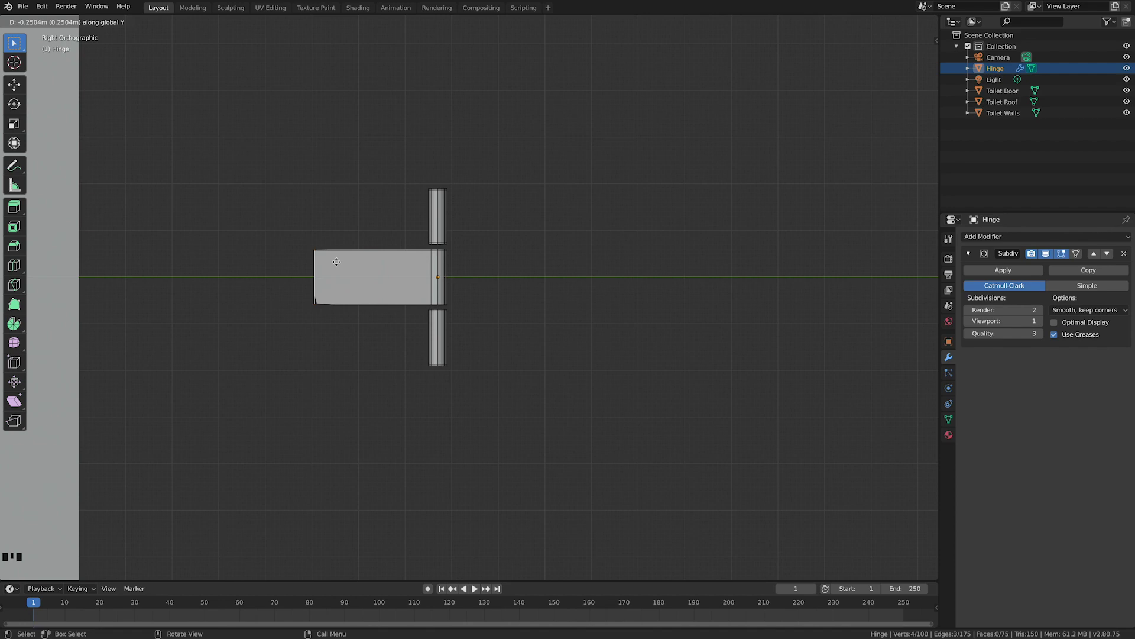
left_click(336, 261)
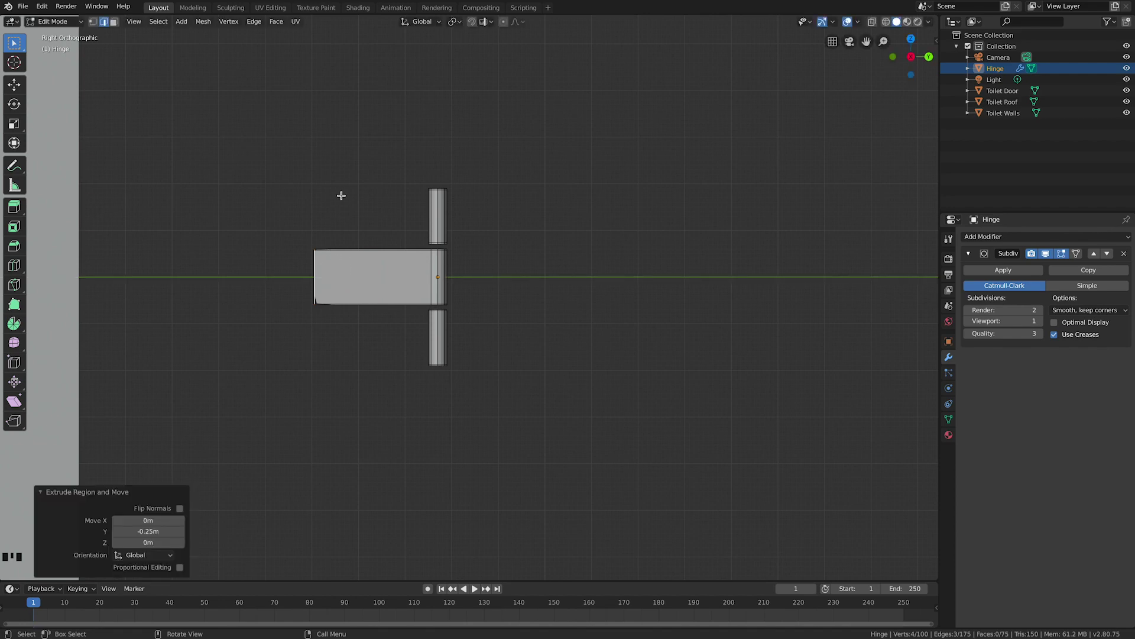
key("s")
key("z")
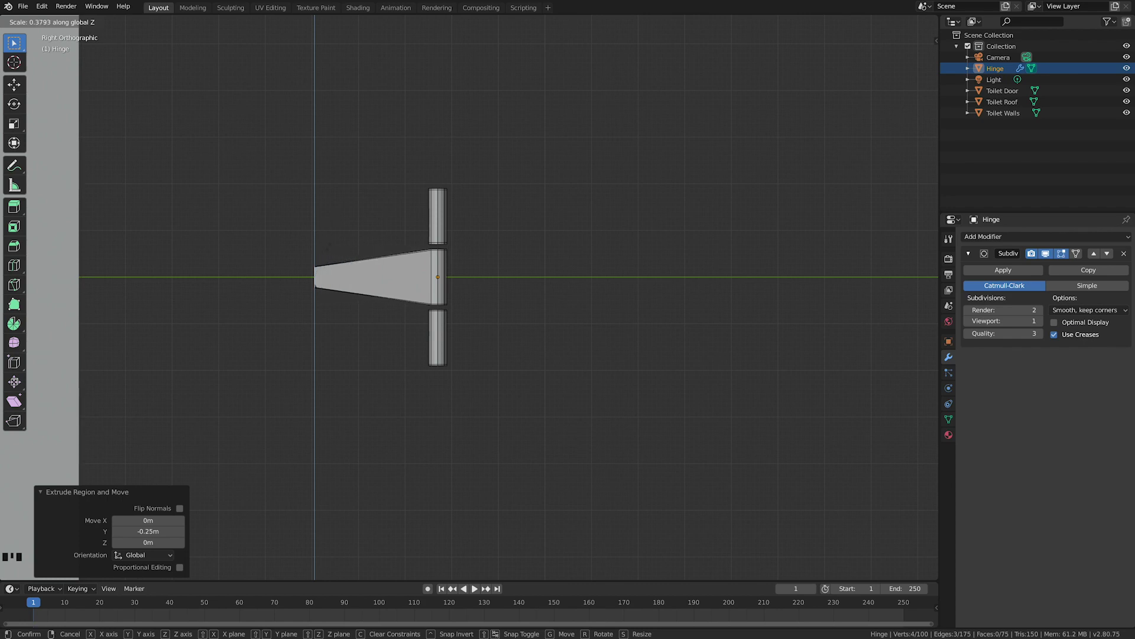
left_click(385, 233)
Step: Cancel a started loop cut and re-centre the view on the hinge
scroll(434, 223, "up", 2)
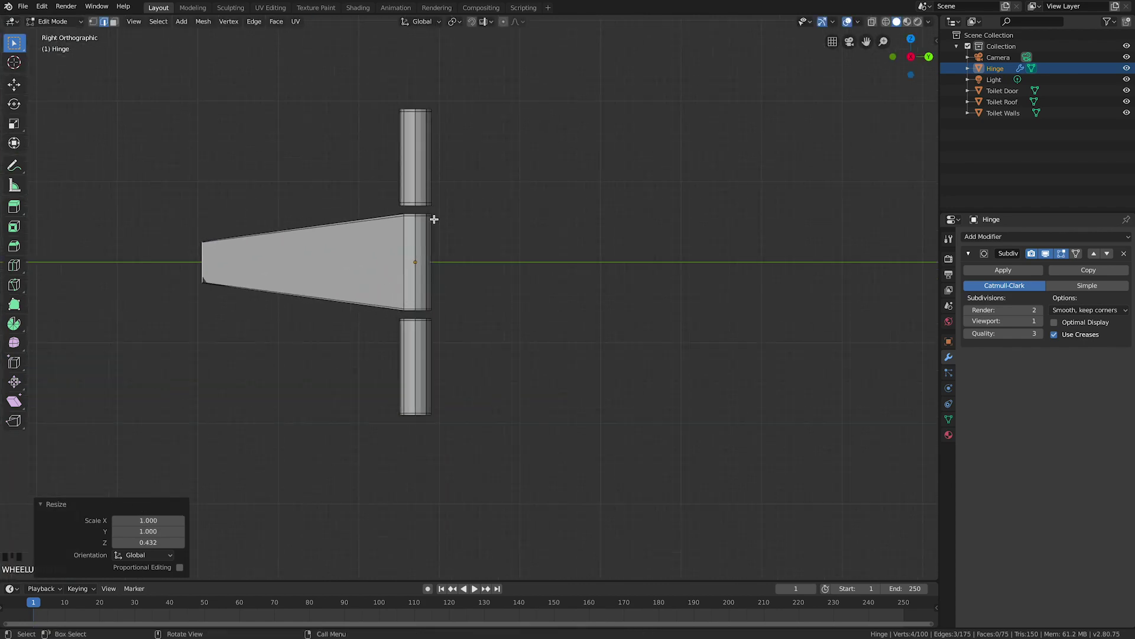
scroll(441, 205, "up", 3)
scroll(437, 214, "up", 1)
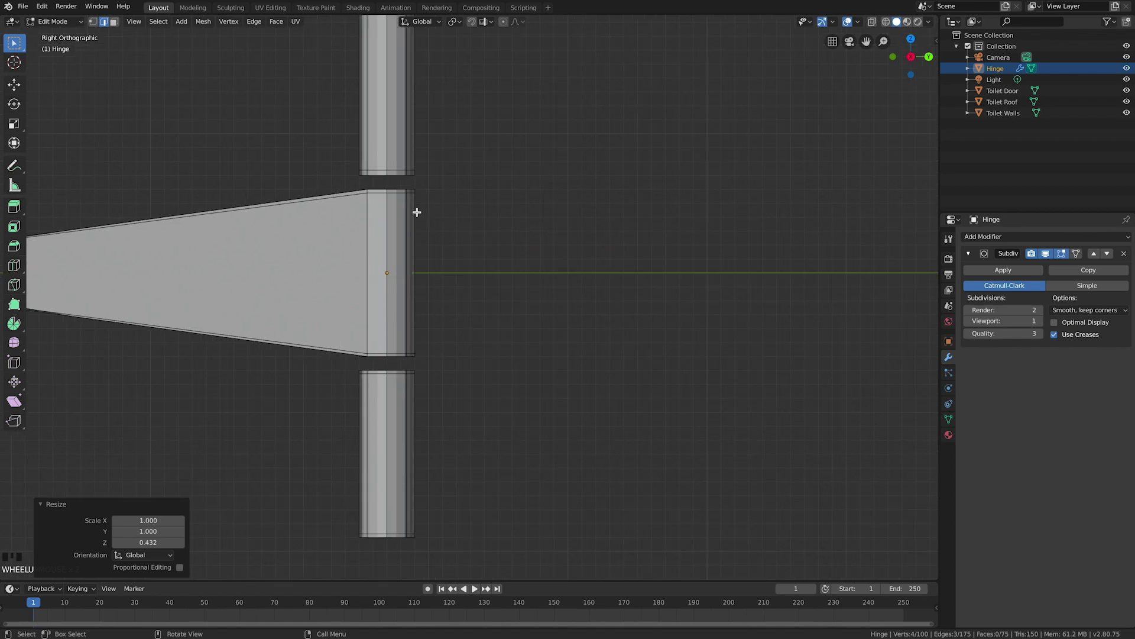
key("ctrl+r")
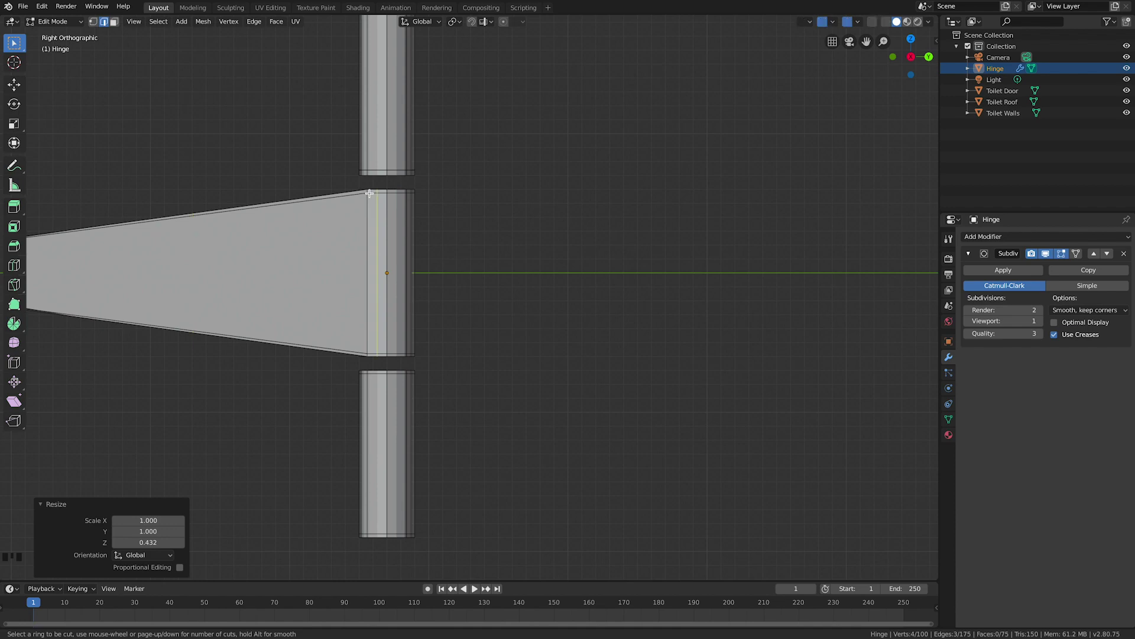
key("Escape")
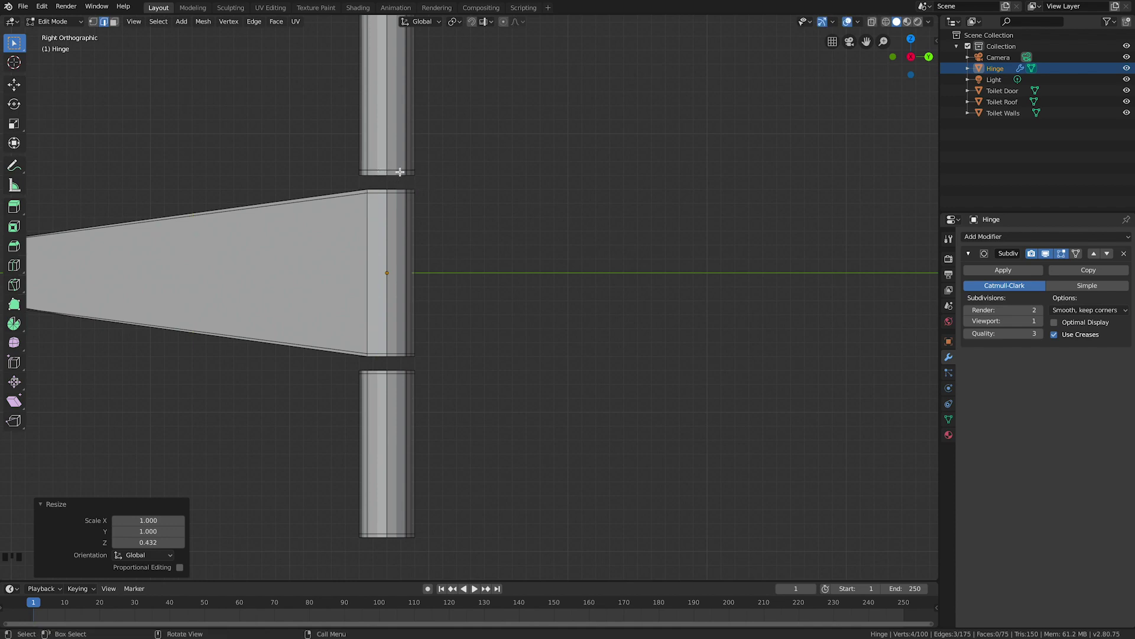
middle_click_drag(420, 152, 438, 215, "shift")
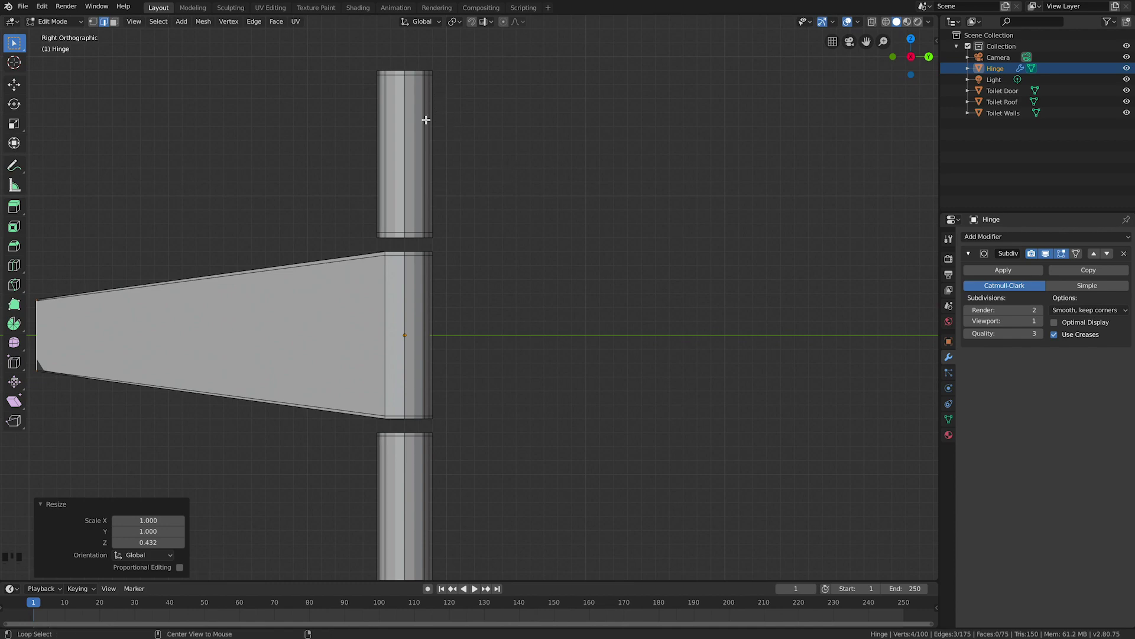
middle_click_drag(438, 127, 440, 390, "shift")
Step: Extrude the knuckles' right-side edge loop 0.011 m along Y
left_click(437, 392, "alt+shift")
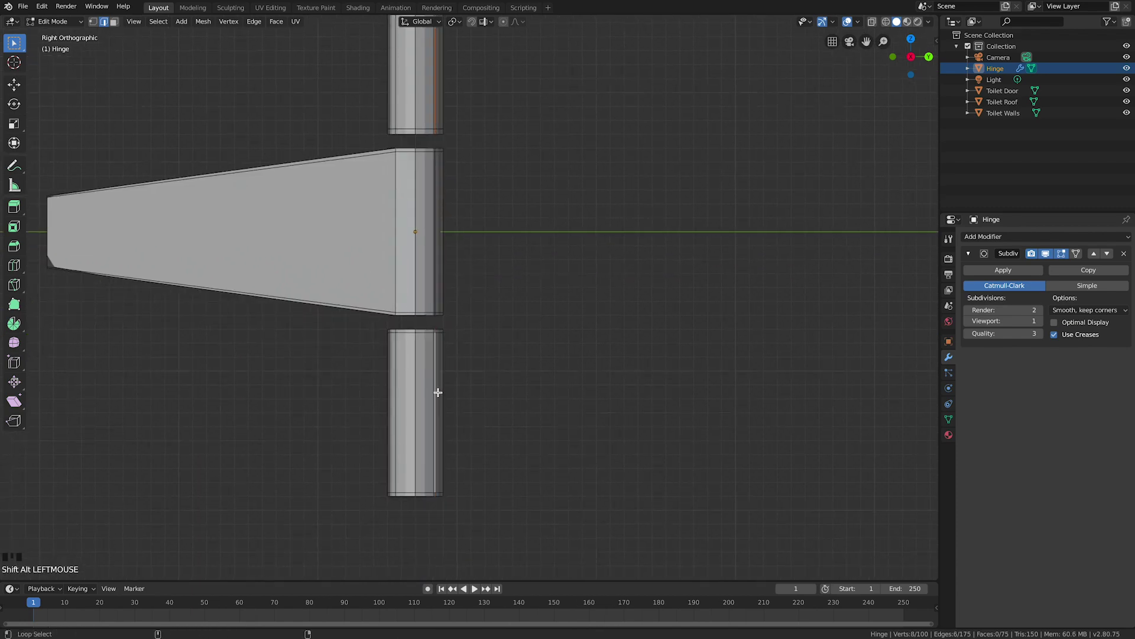
scroll(519, 255, "down", 3)
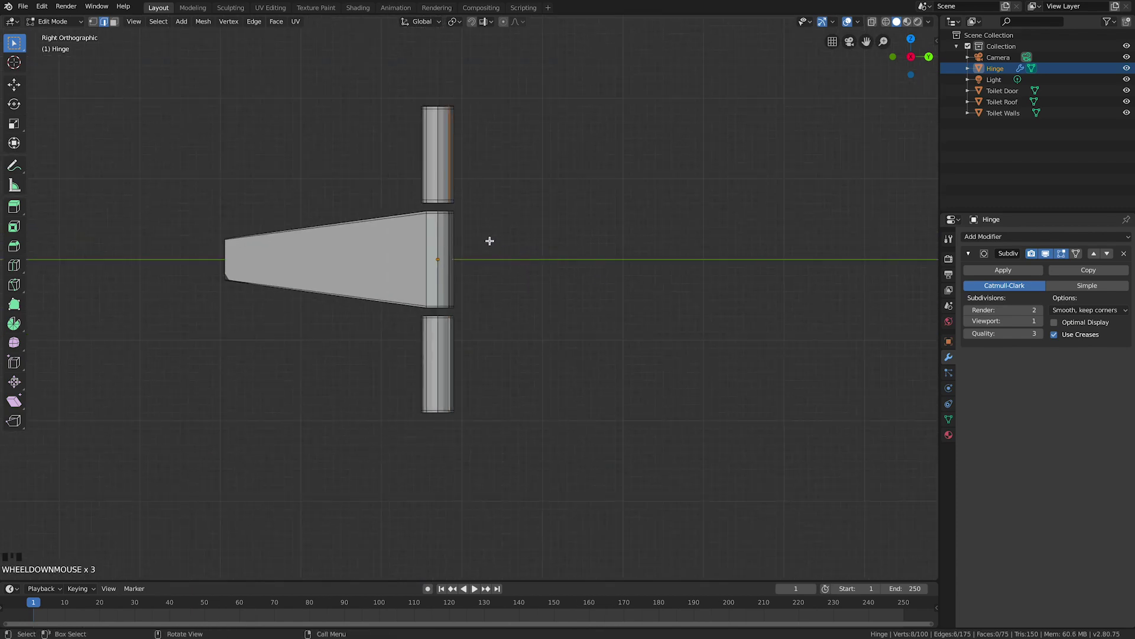
key("e")
key("y")
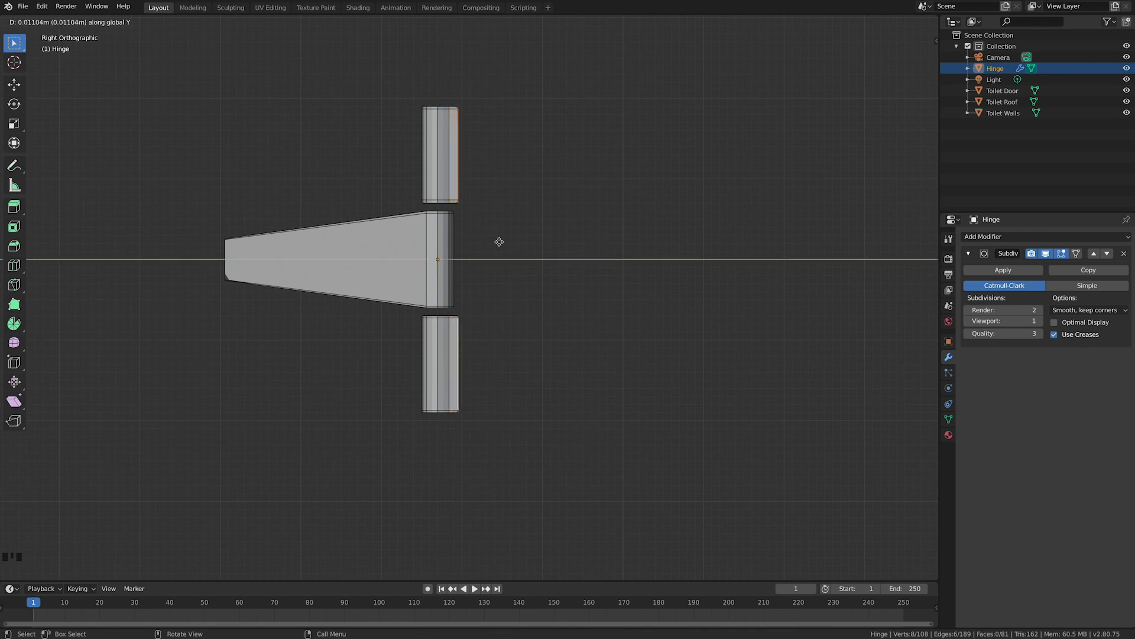
left_click(499, 242)
scroll(494, 236, "up", 4)
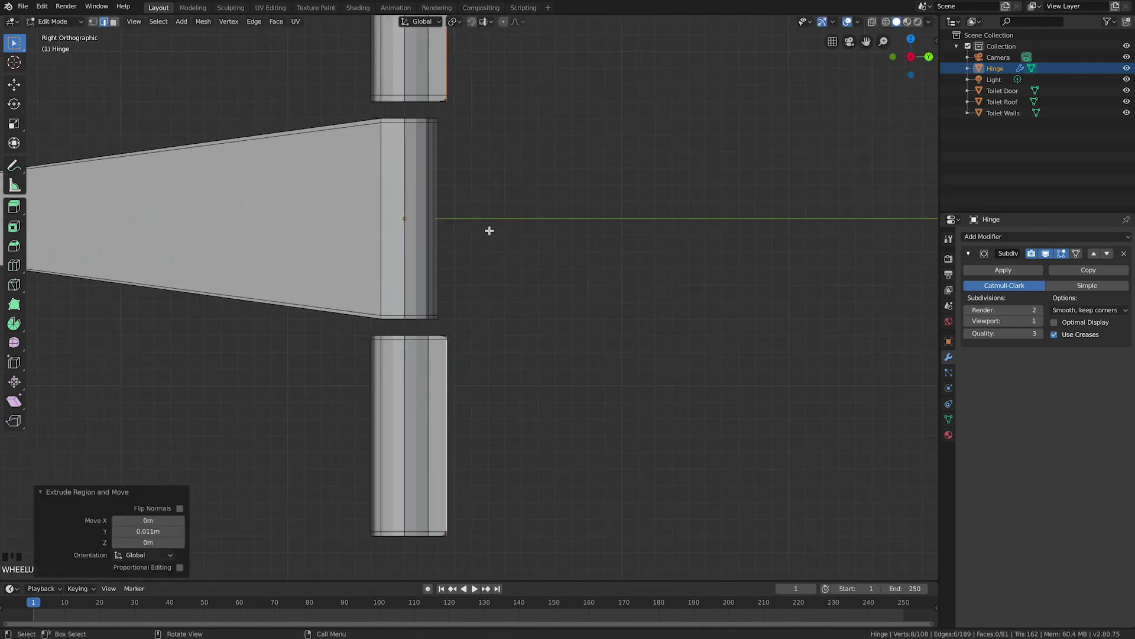
Step: Join the upper and lower knuckle vertices across the gap with a new edge
key("1")
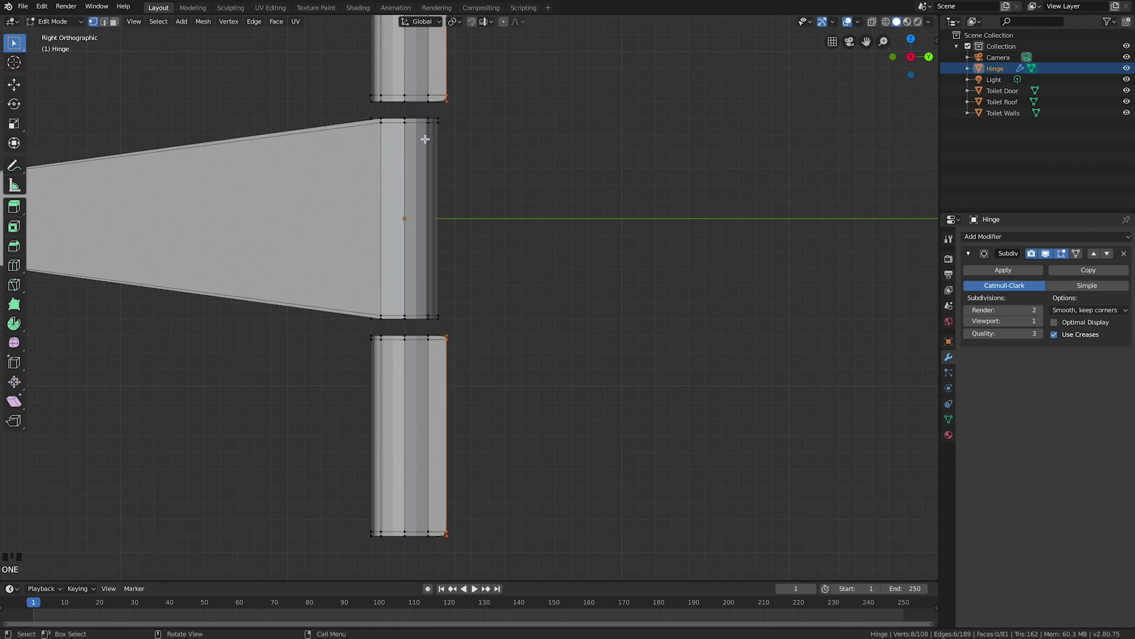
left_click(453, 104)
left_click(449, 335, "shift")
key("f")
Step: Select the right-side edge loops of the upper and lower knuckles
scroll(514, 286, "down", 2)
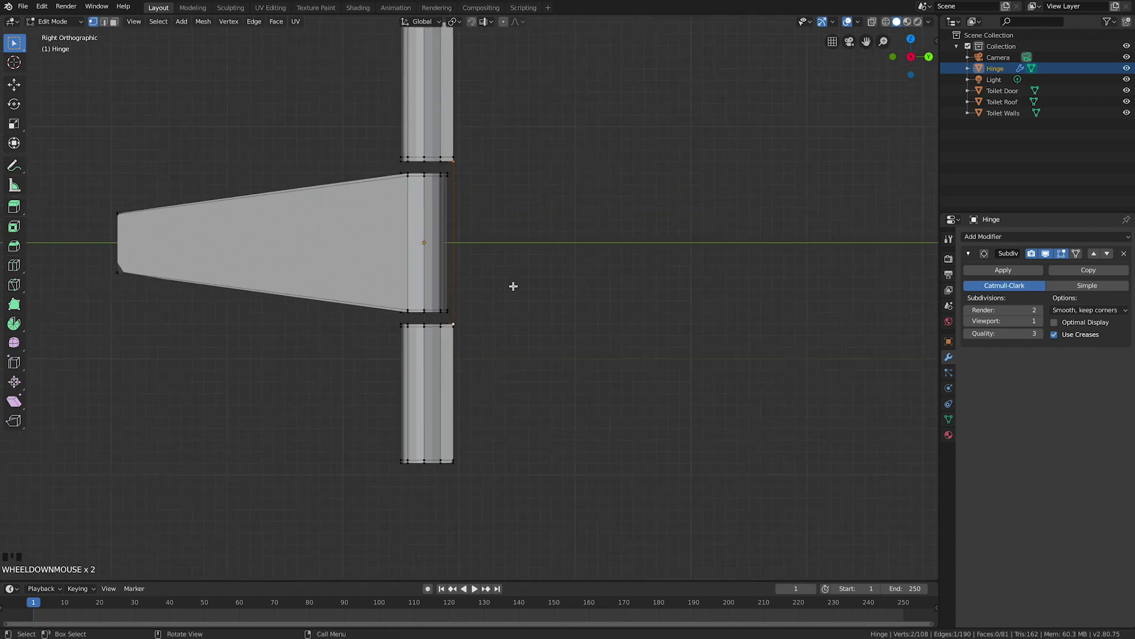
left_click(457, 280, "alt")
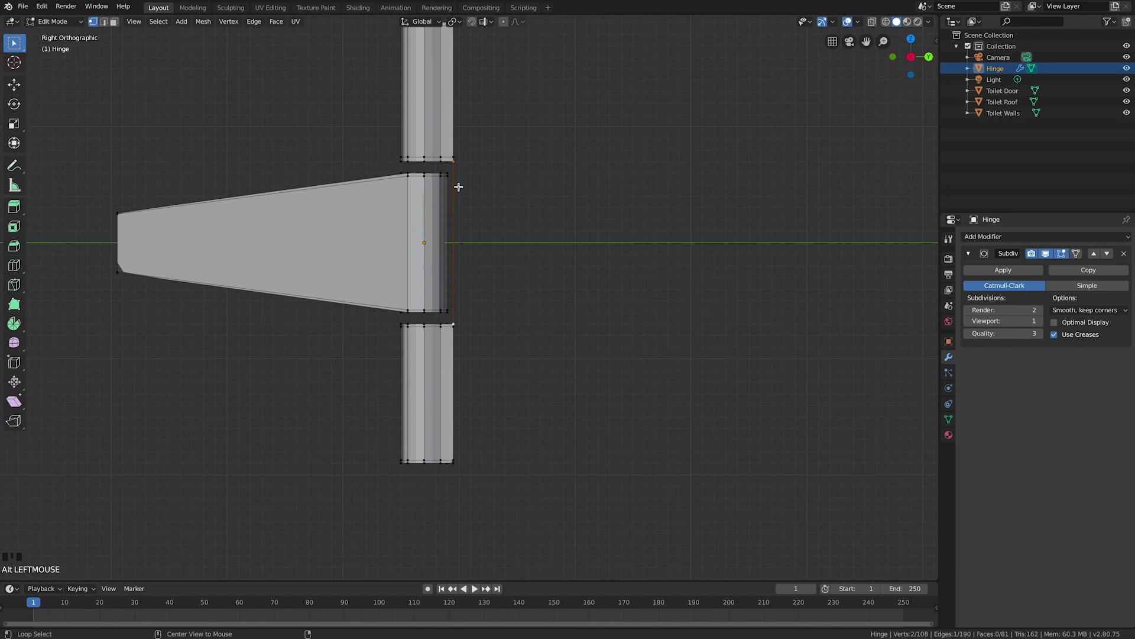
left_click(454, 147, "alt+shift")
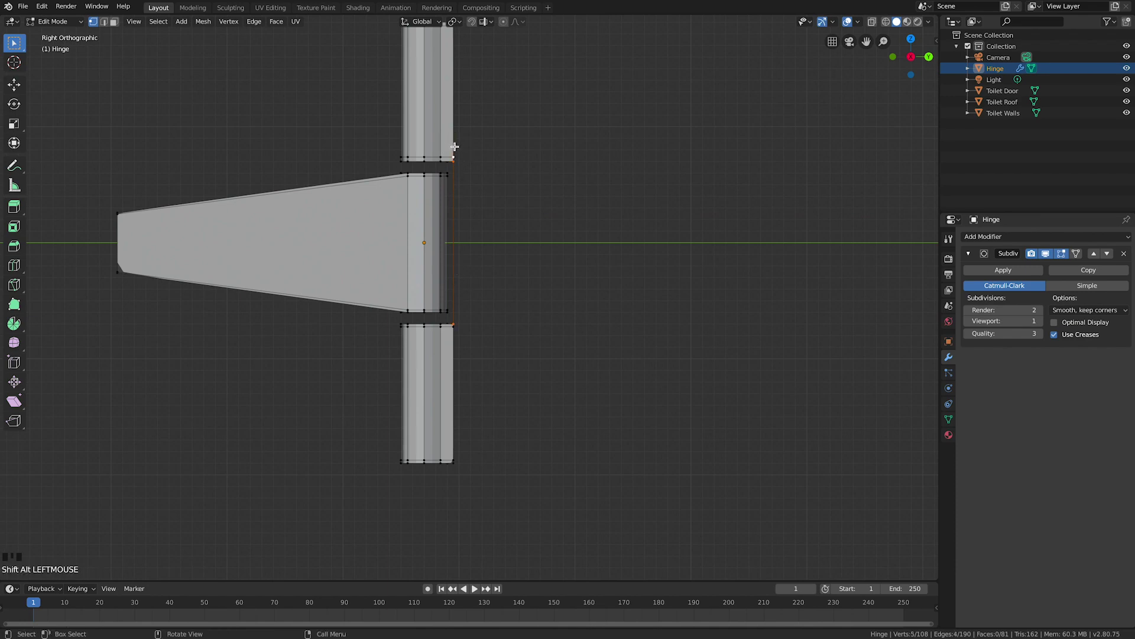
key("2")
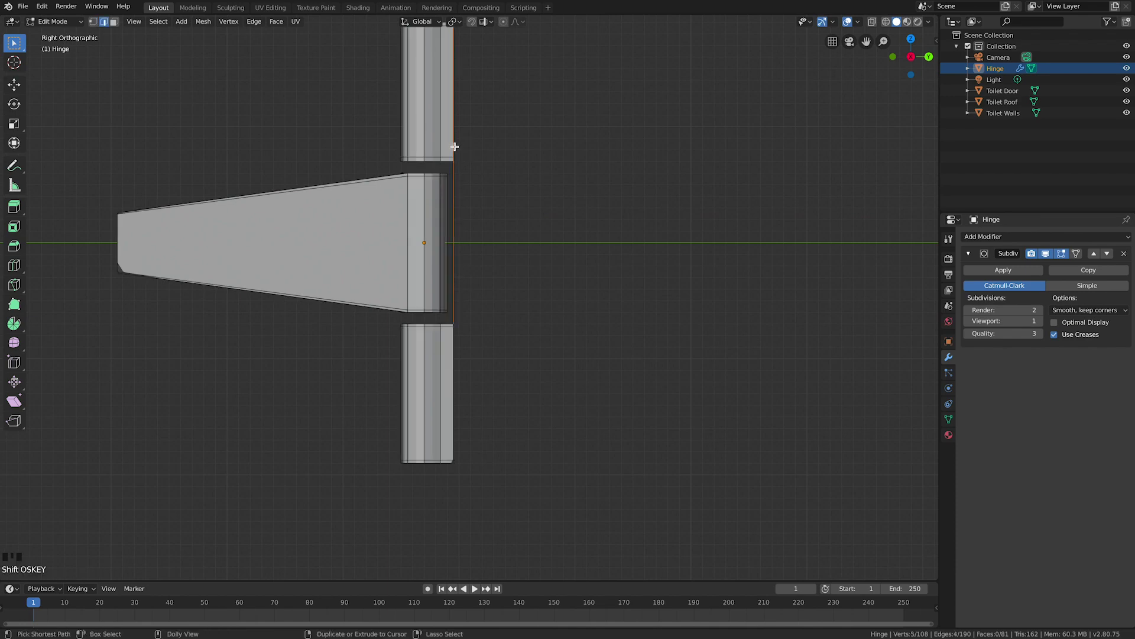
left_click(454, 409, "alt+shift")
scroll(510, 351, "down", 1)
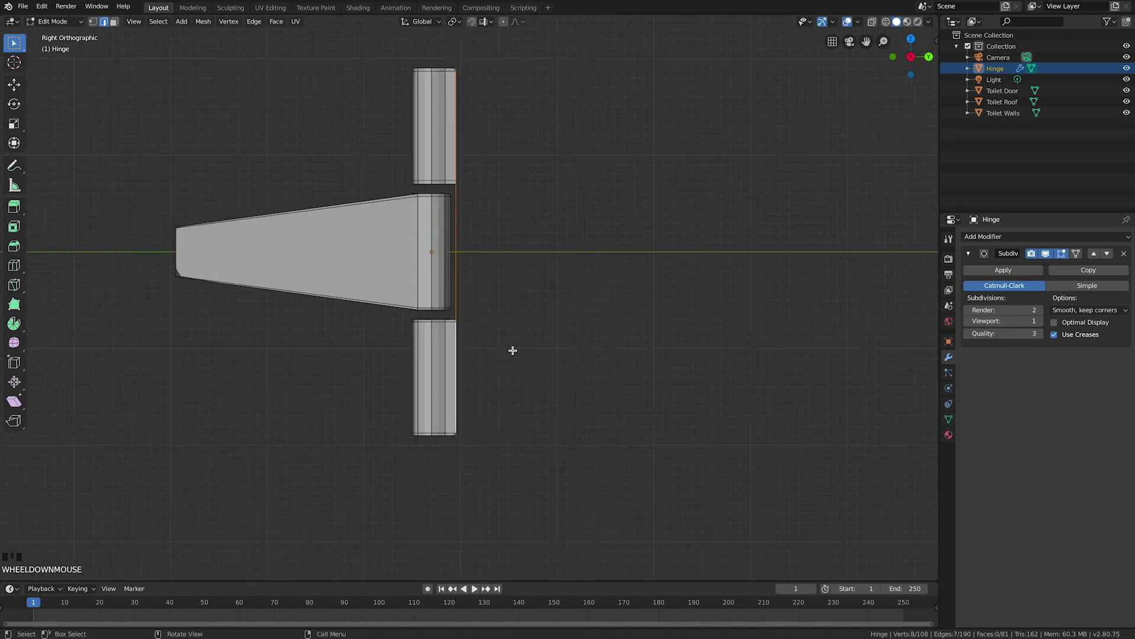
Step: Extrude the selected right edges 0.0891 m along Y, then inspect the hinge in perspective
key("e")
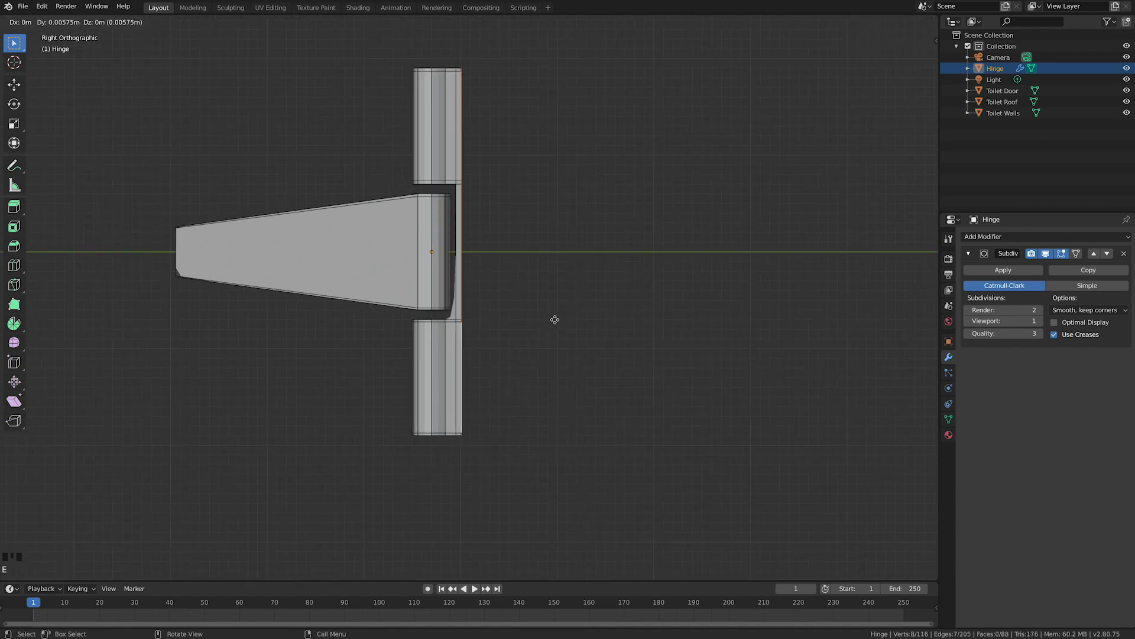
key("y")
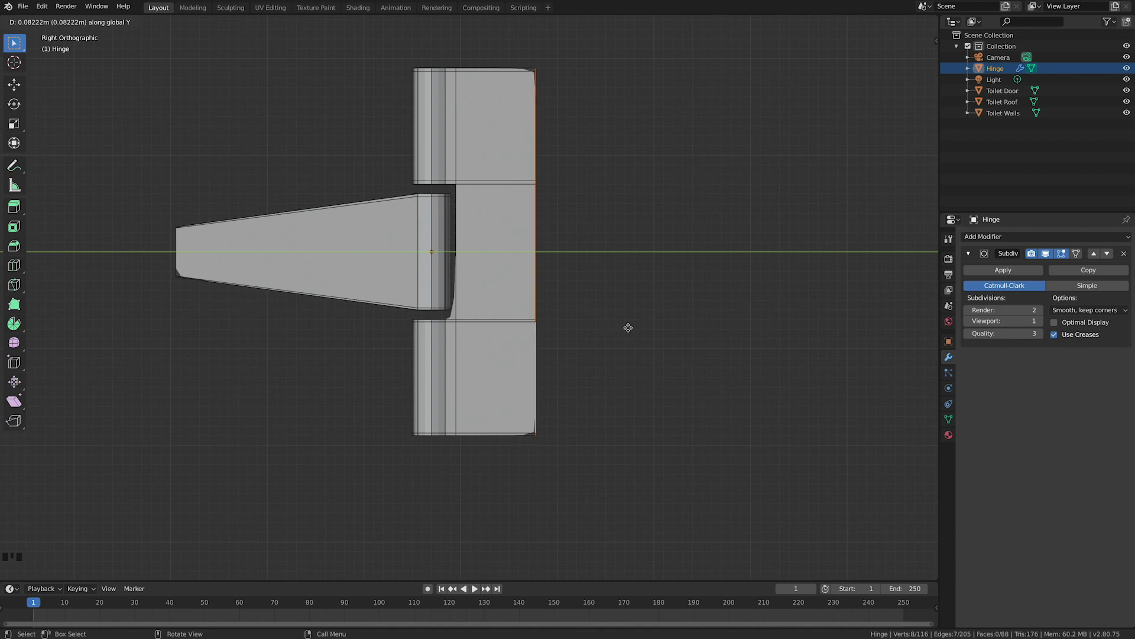
left_click(632, 328)
scroll(459, 327, "down", 3)
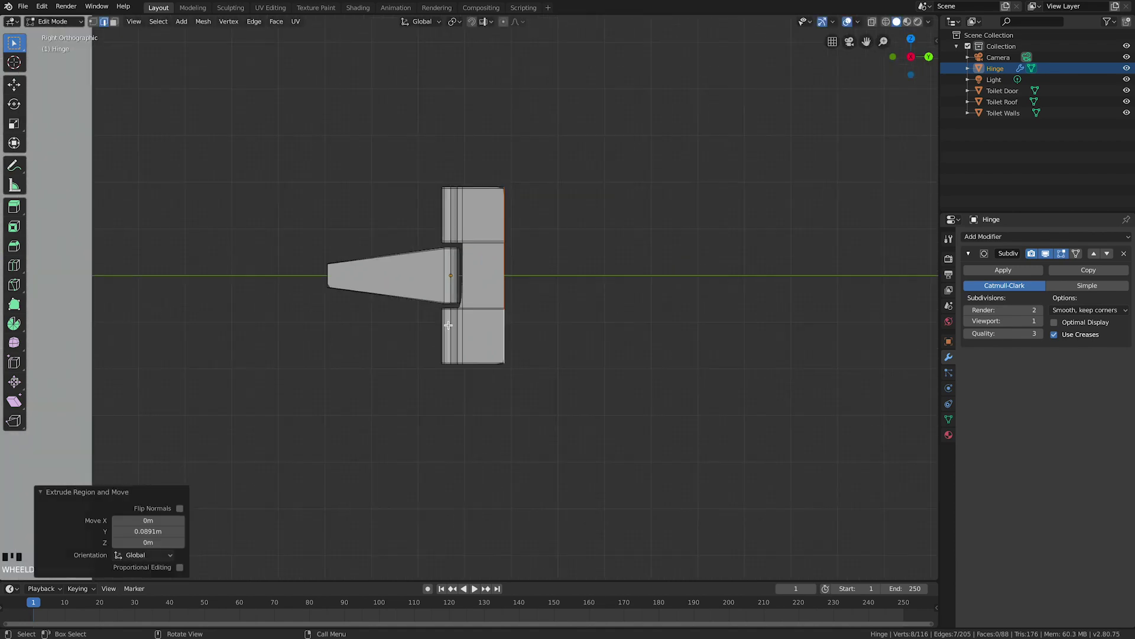
scroll(448, 325, "up", 10)
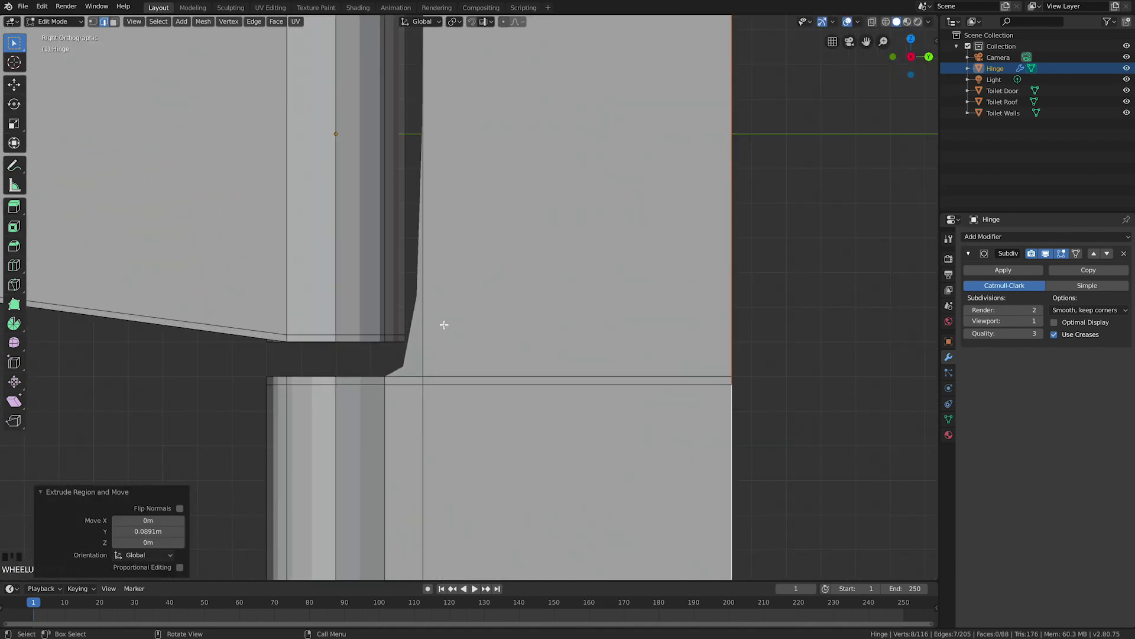
middle_click_drag(432, 340, 527, 332)
scroll(431, 330, "down", 5)
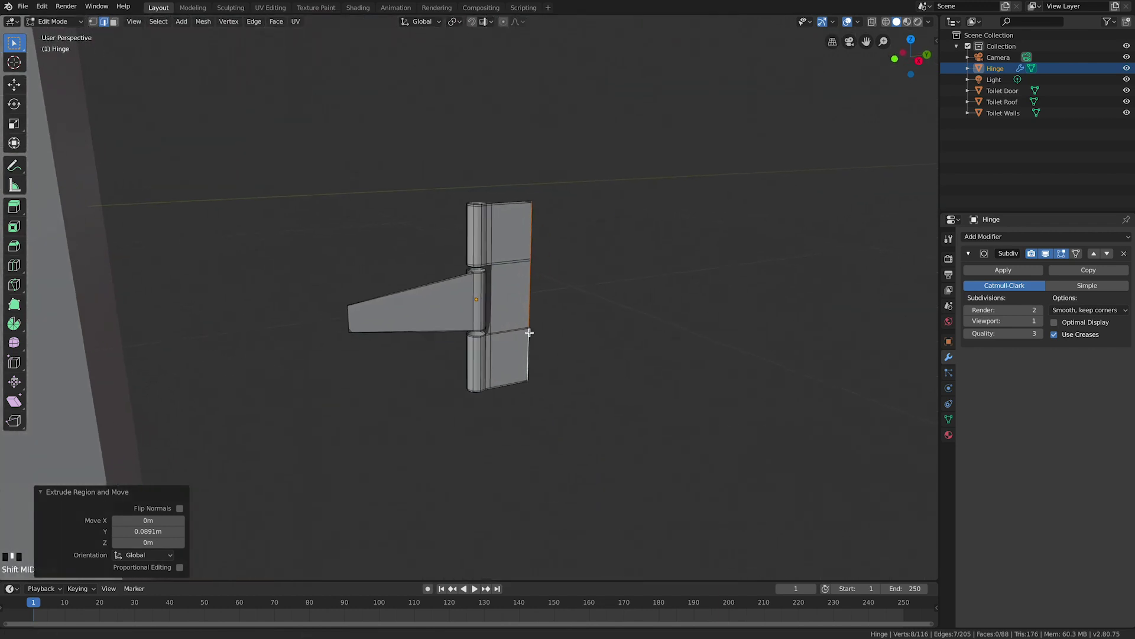
scroll(524, 329, "up", 5)
scroll(487, 307, "up", 5)
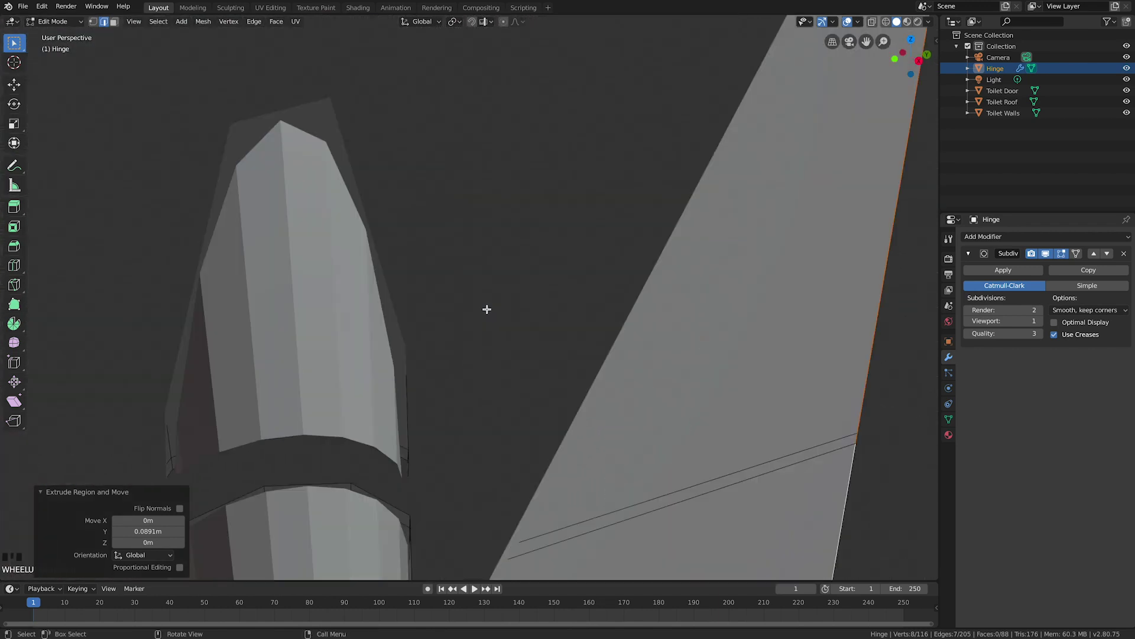
scroll(486, 311, "down", 4)
Step: Add a loop cut across the second leaf, slid near its lower edge
key("ctrl+r")
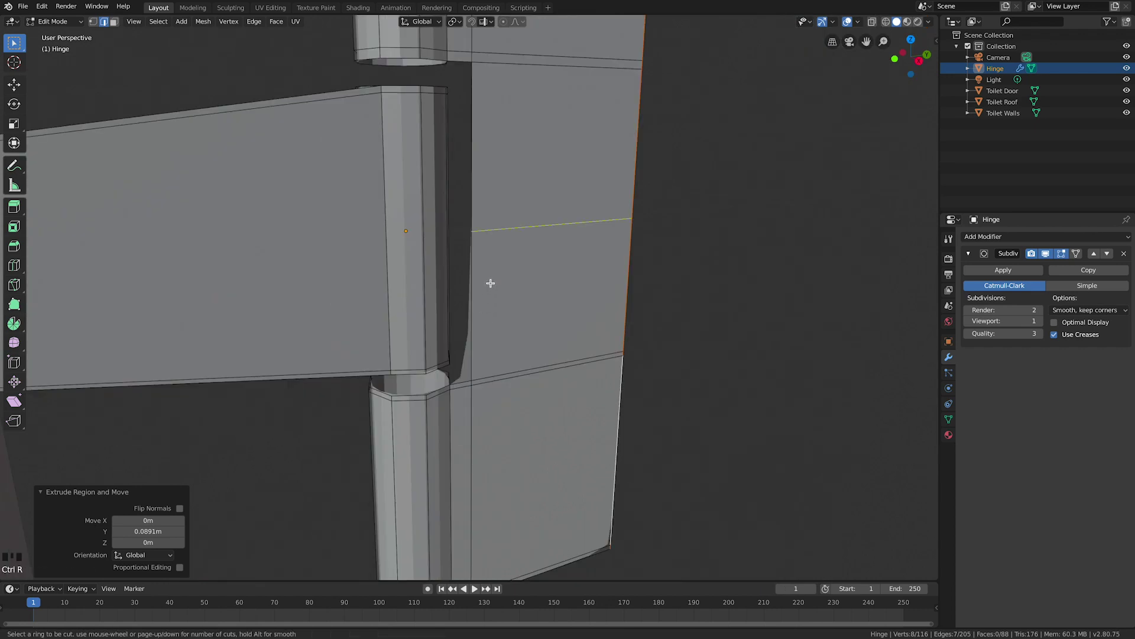
left_click(489, 284)
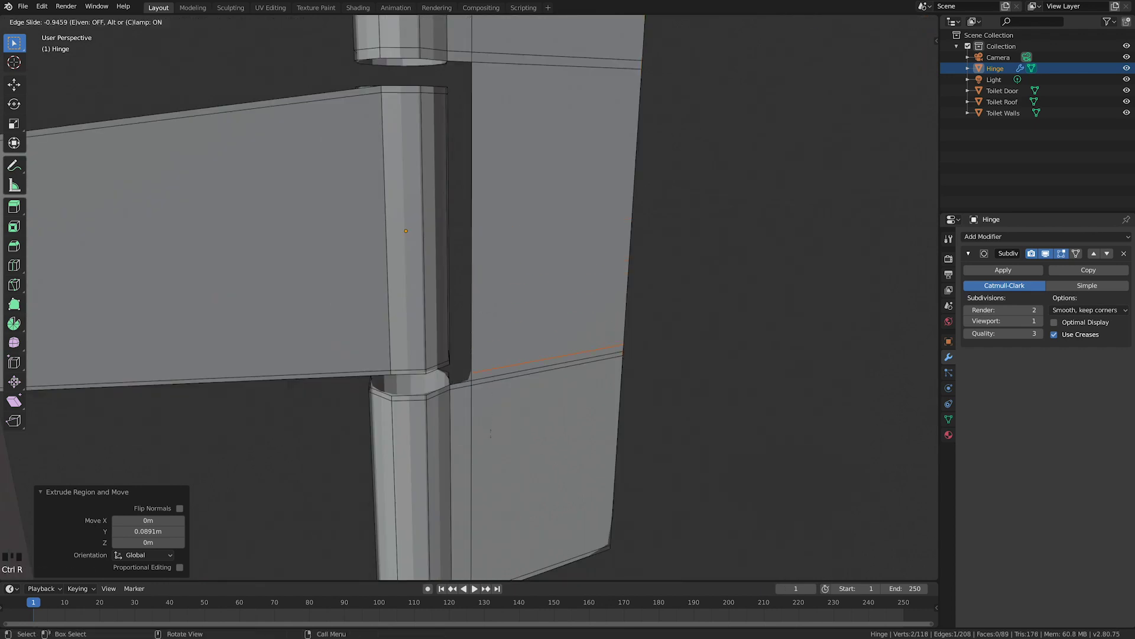
left_click(491, 435)
middle_click_drag(459, 221, 455, 242, "shift")
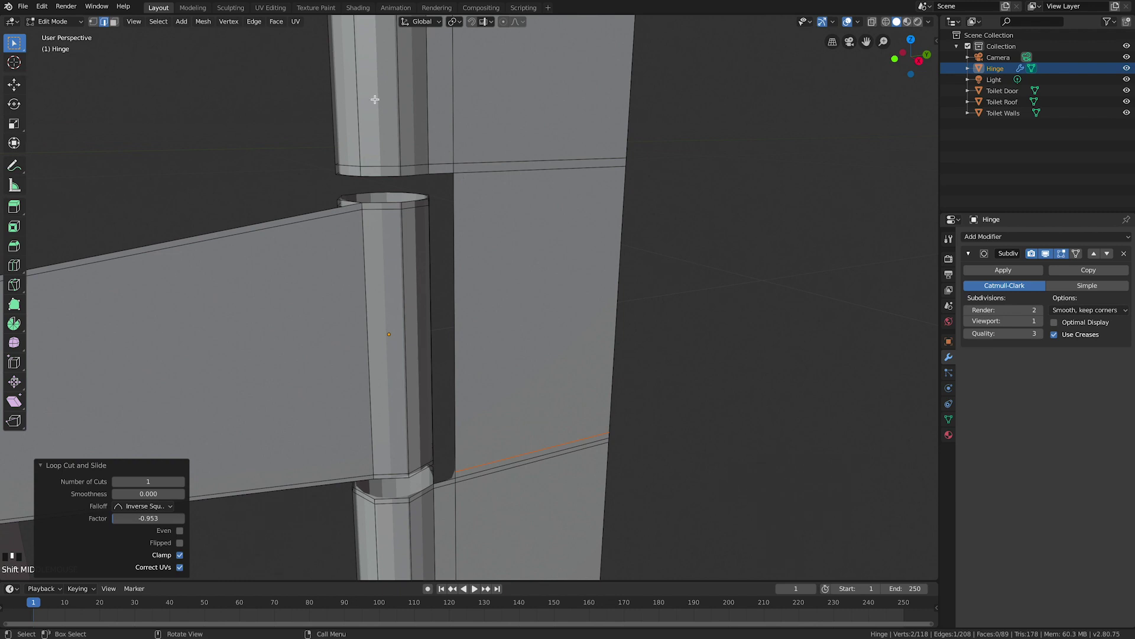
Step: Select a hinge vertex and nudge it into place with several small moves
left_click(93, 21)
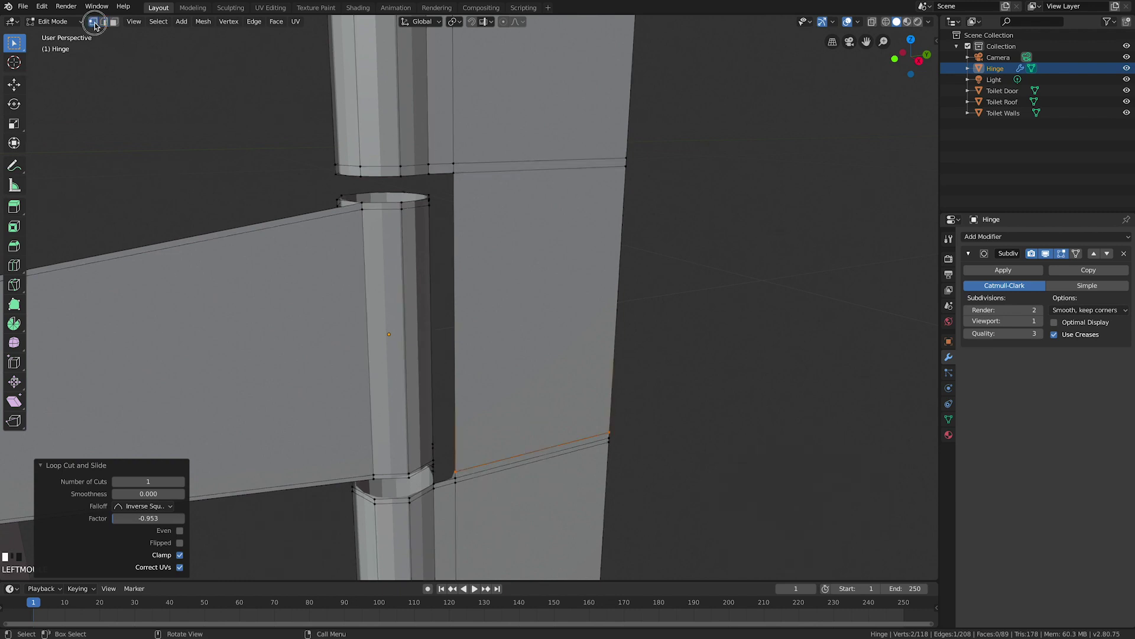
left_click(453, 173)
key("g")
key("Escape")
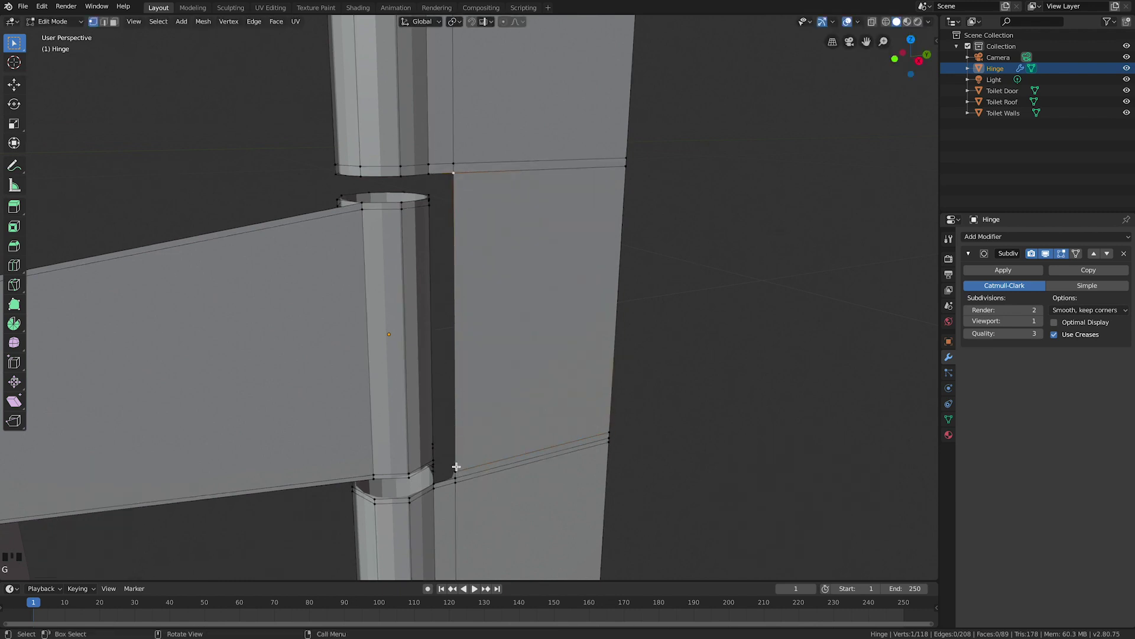
right_click(459, 478)
left_click(469, 476)
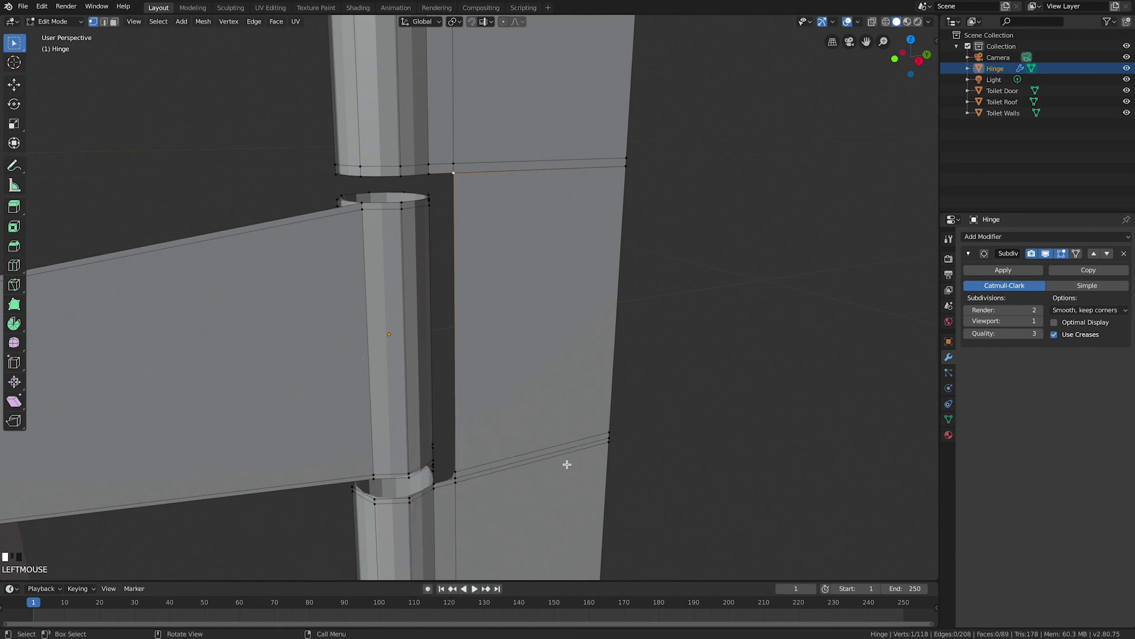
key("g")
left_click(469, 481)
key("g")
left_click(461, 474)
key("g")
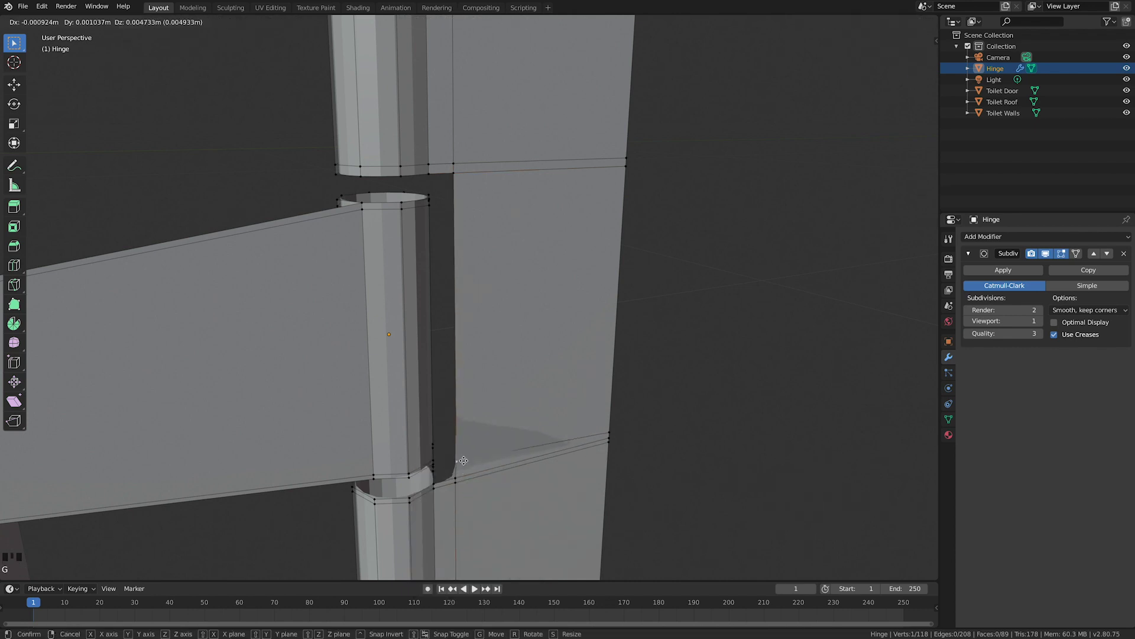
left_click(463, 460)
middle_click_drag(465, 331, 454, 319)
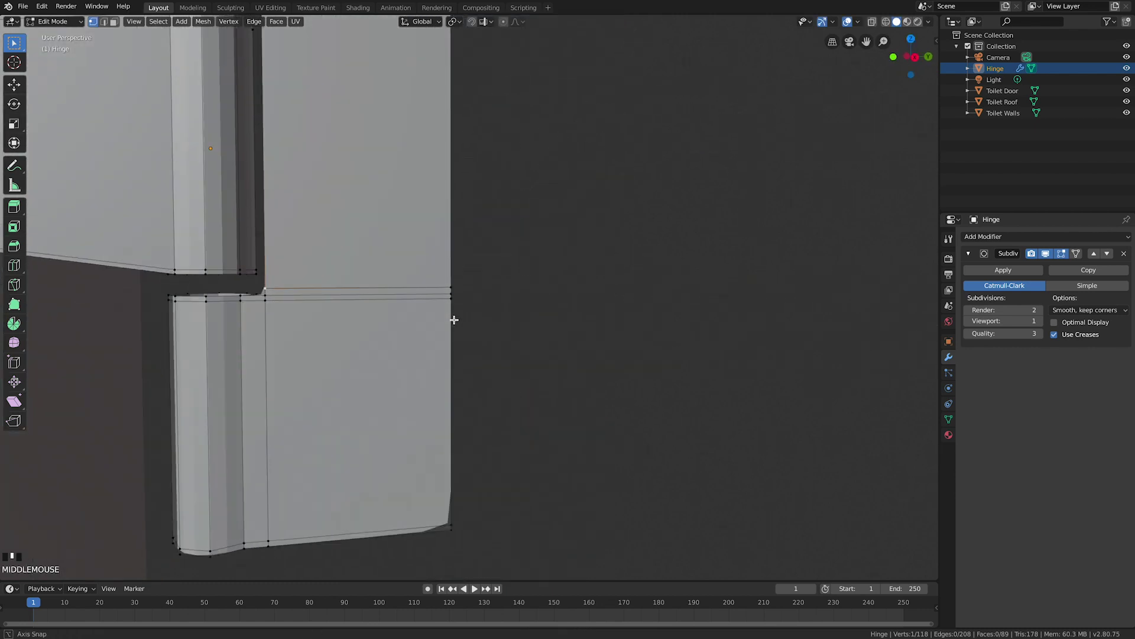
middle_click_drag(339, 196, 378, 302)
Step: Add two loop cuts on the hinge leaf, slid toward its top edge
key("ctrl+r")
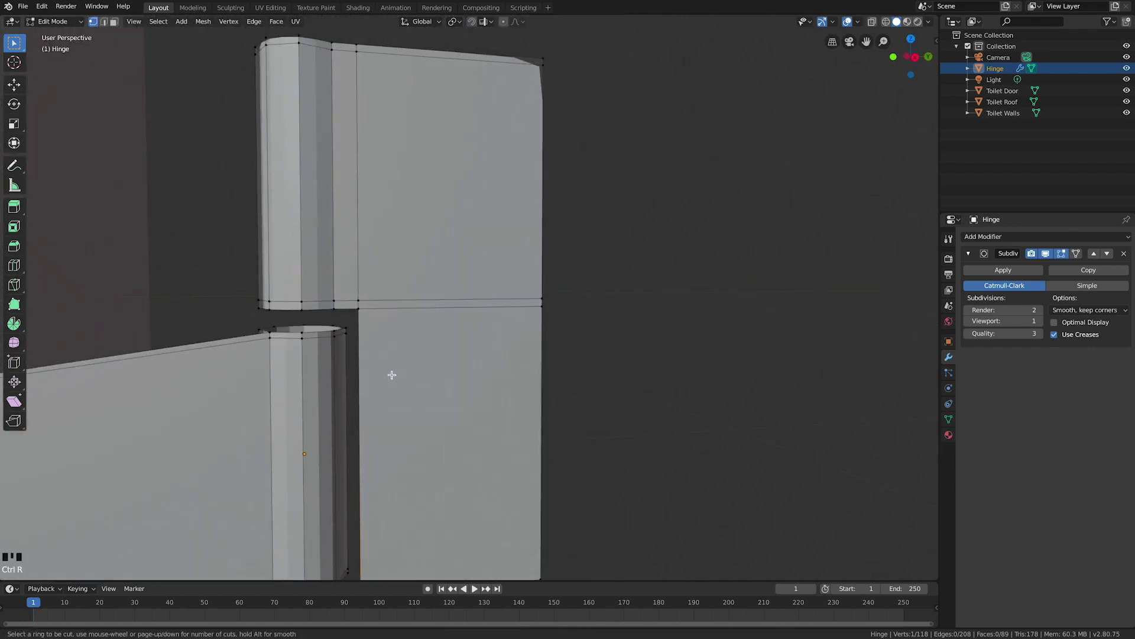
left_click(364, 362)
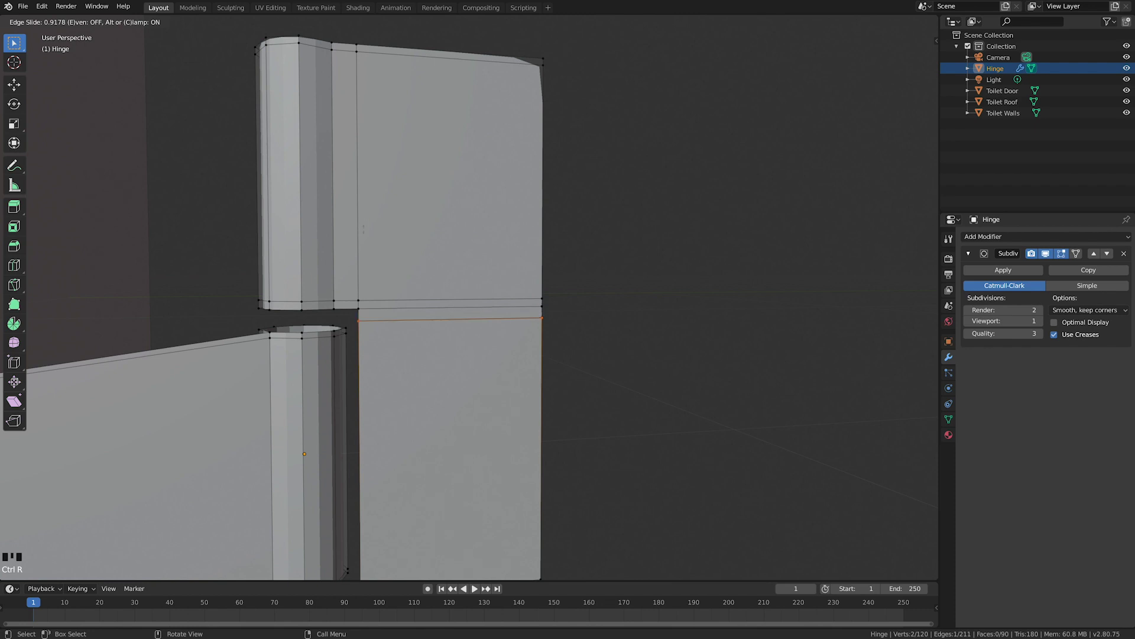
left_click(439, 118)
scroll(439, 118, "down", 2)
key("ctrl+r")
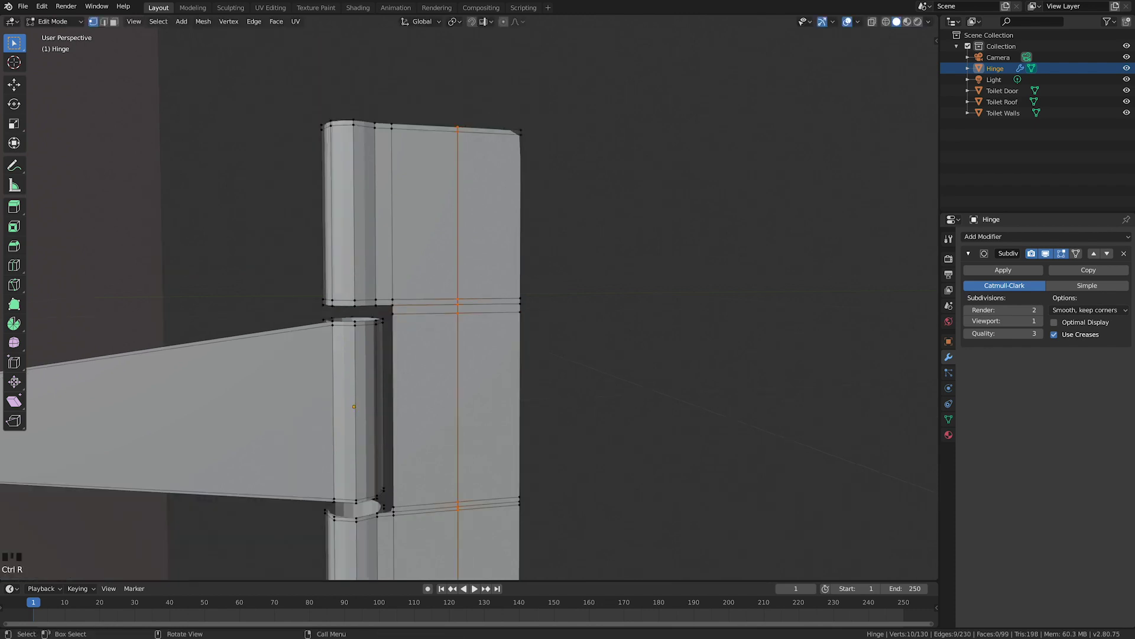
left_click(498, 130)
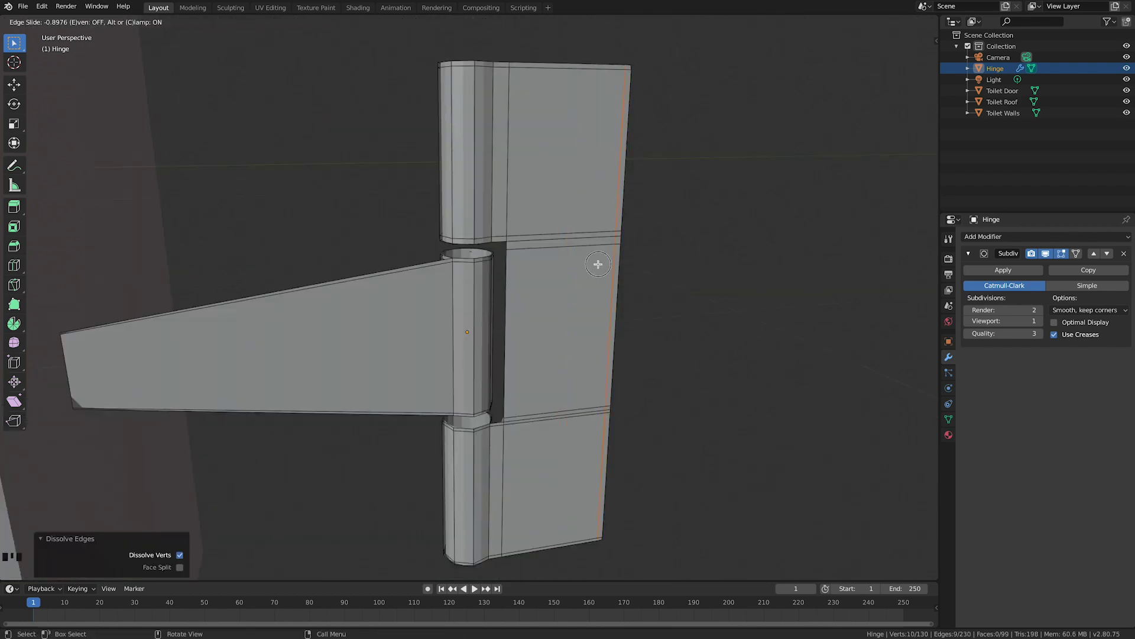
left_click(598, 264)
Step: Add supporting loops near the outer edges of the door-side leaf and the strap leaf
key("ctrl+r")
left_click(578, 261)
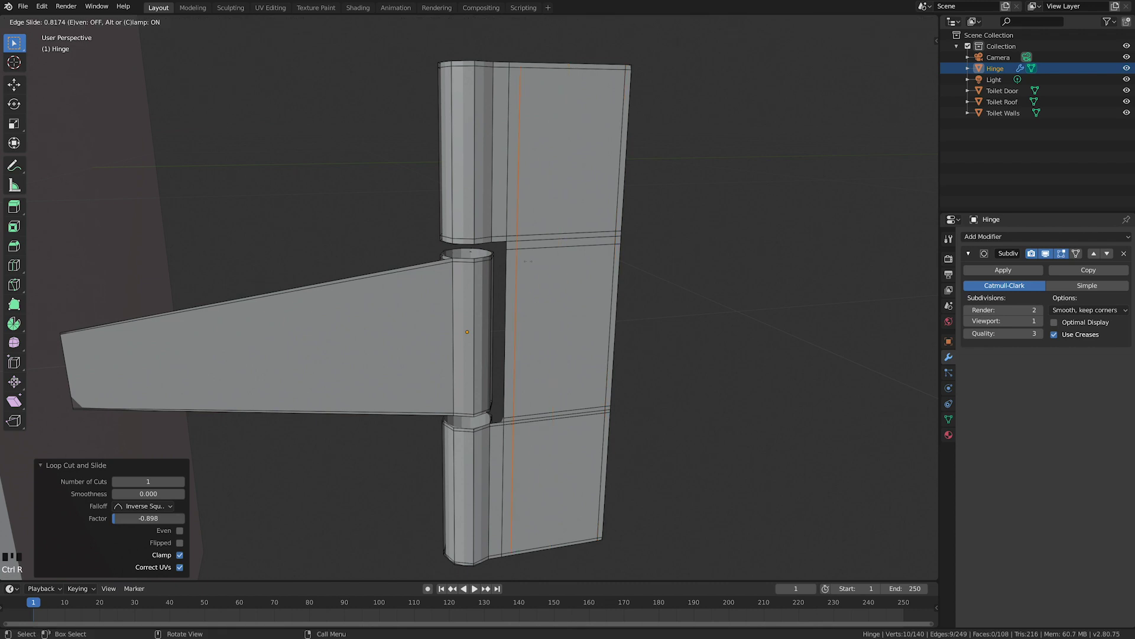
left_click(526, 261)
key("ctrl+r")
left_click(269, 310)
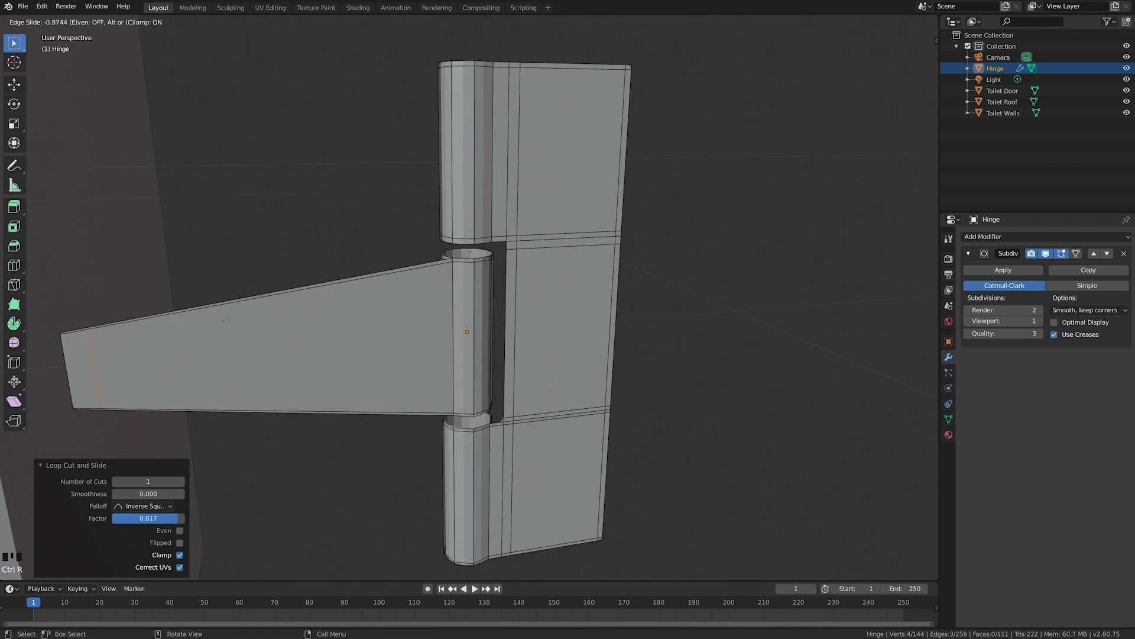
left_click(312, 307)
scroll(451, 271, "up", 5)
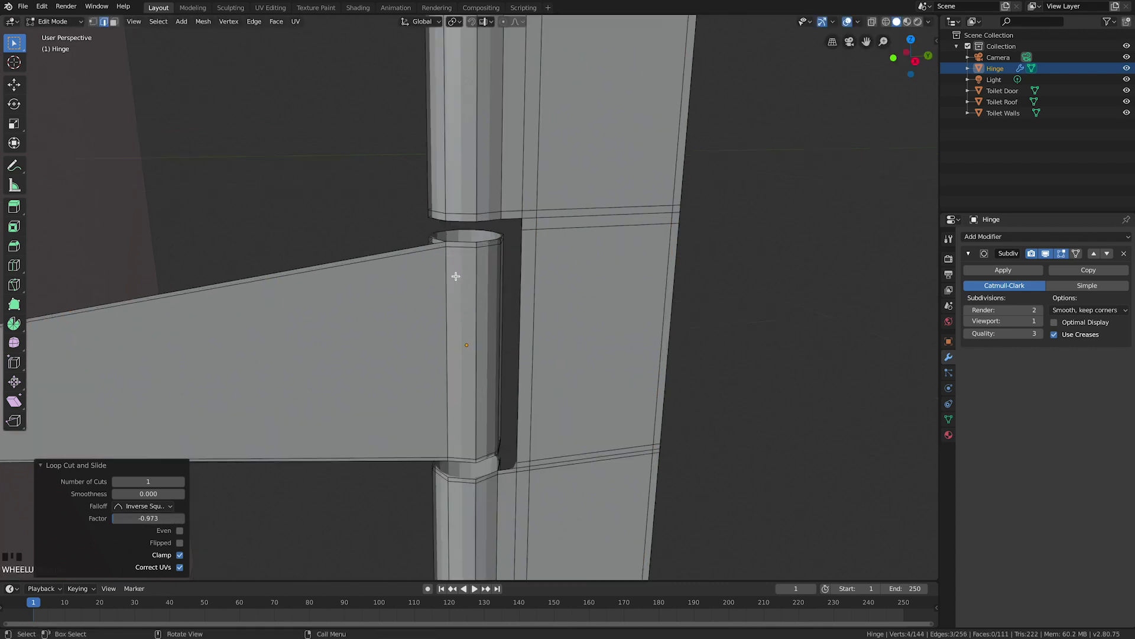
middle_click_drag(433, 233, 474, 263, "shift")
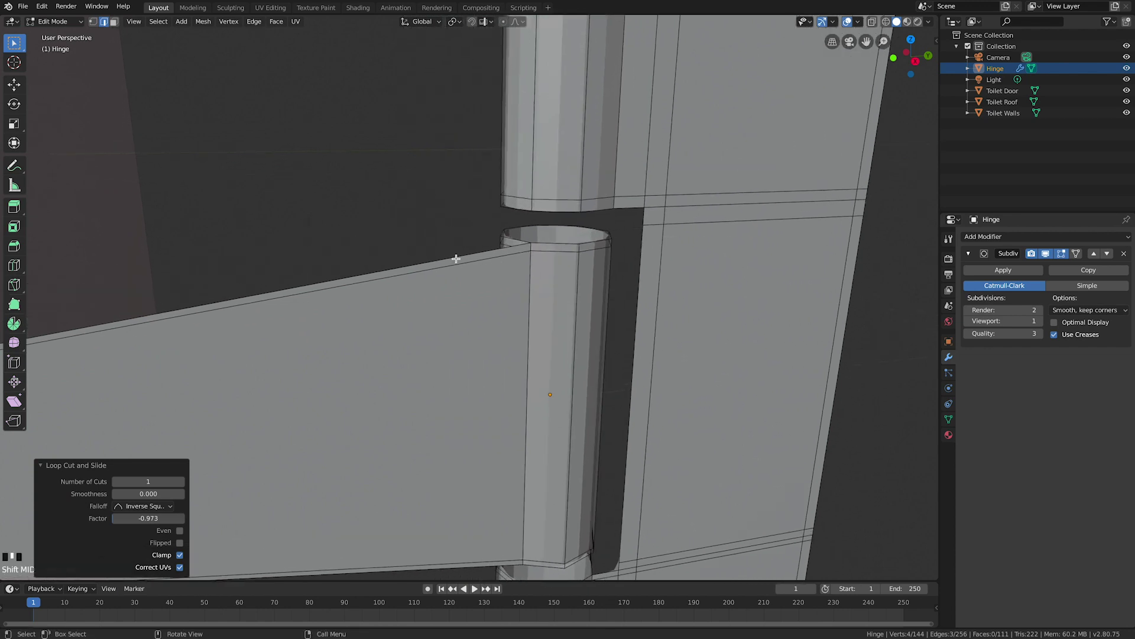
Step: Mark UV seams around the strap leaf's outline and the barrel's top ring
left_click(456, 258, "alt")
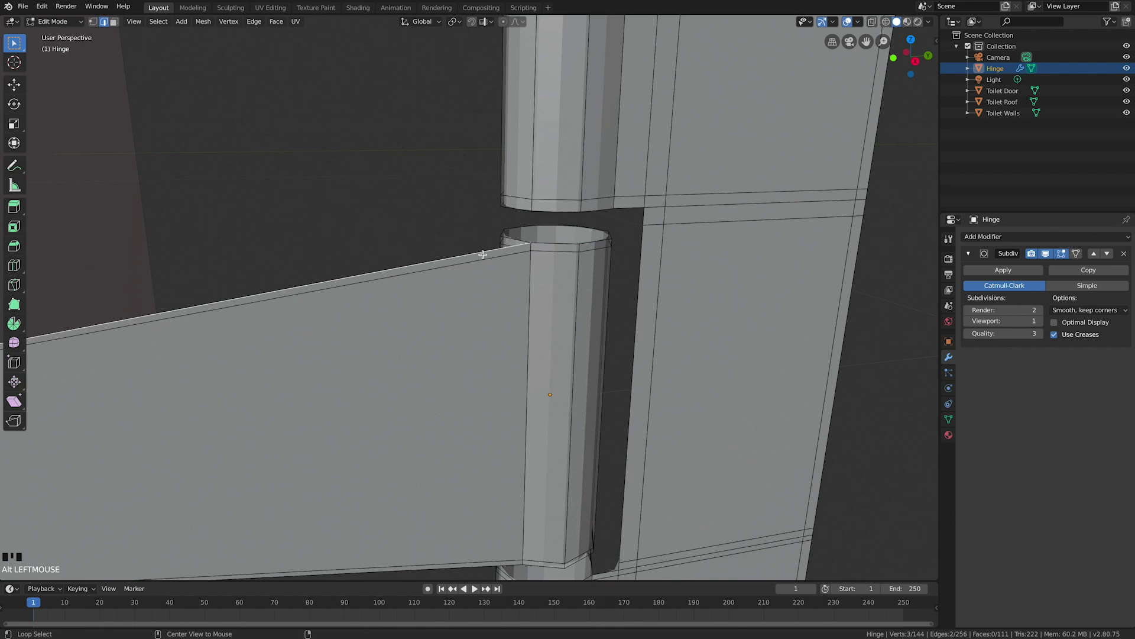
left_click(552, 244, "alt+shift")
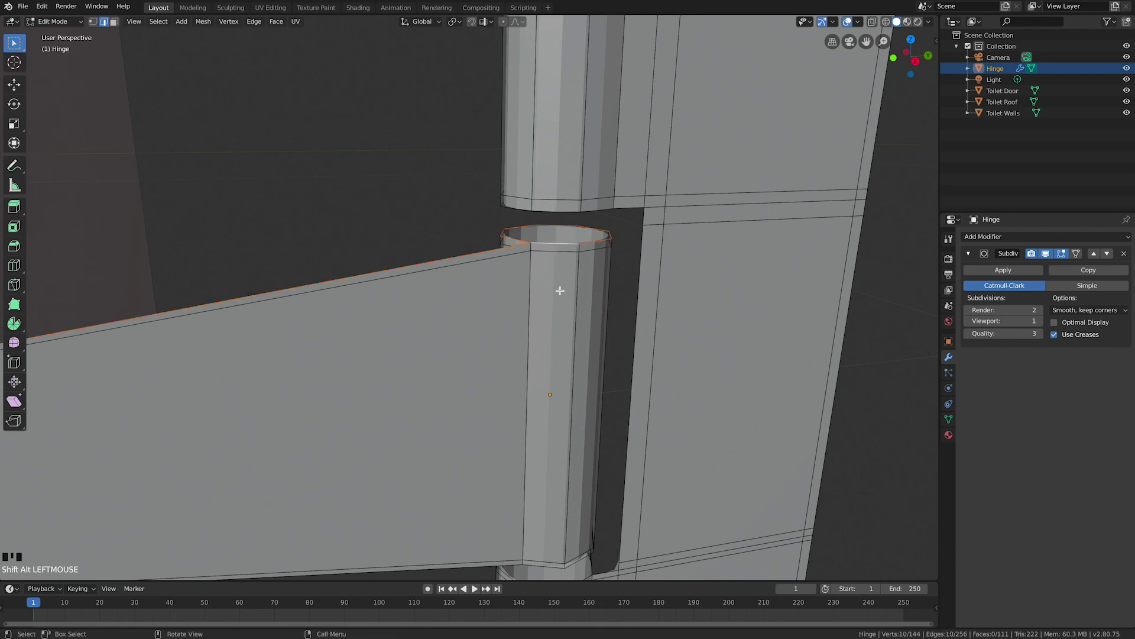
middle_click_drag(560, 290, 363, 320, "shift")
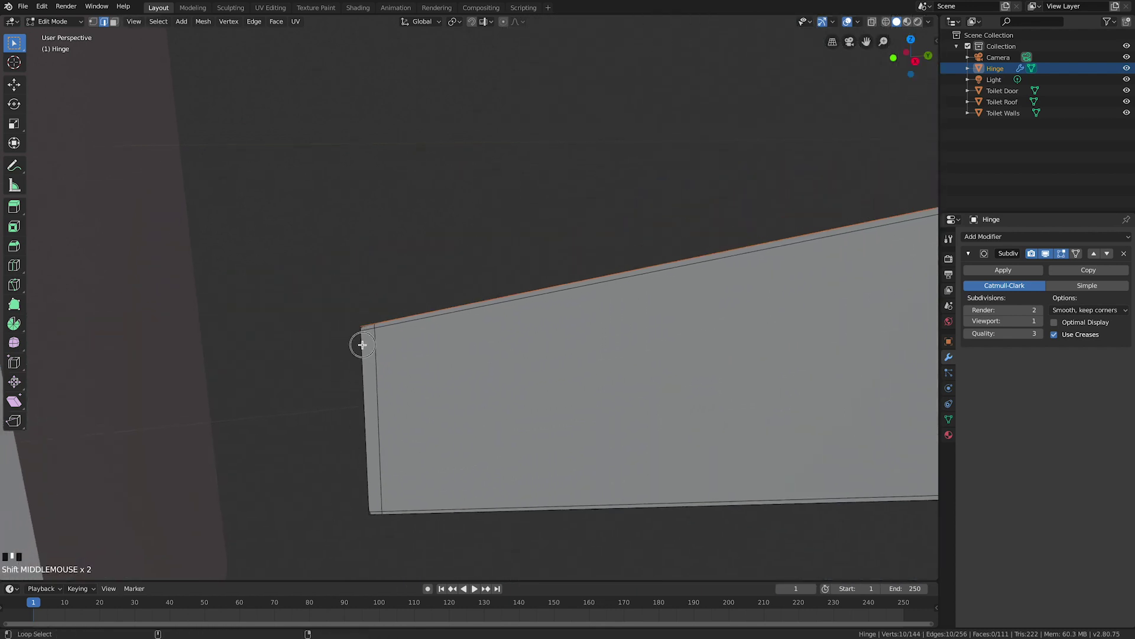
left_click(374, 349, "alt+shift")
left_click(479, 509, "alt+shift")
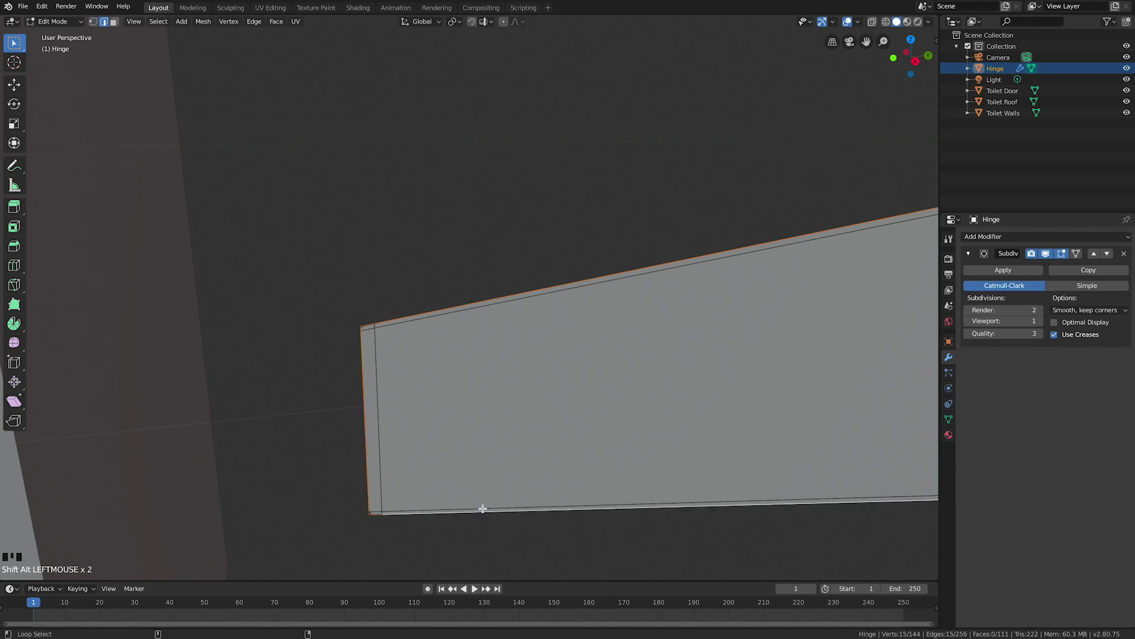
middle_click_drag(632, 393, 621, 363, "shift")
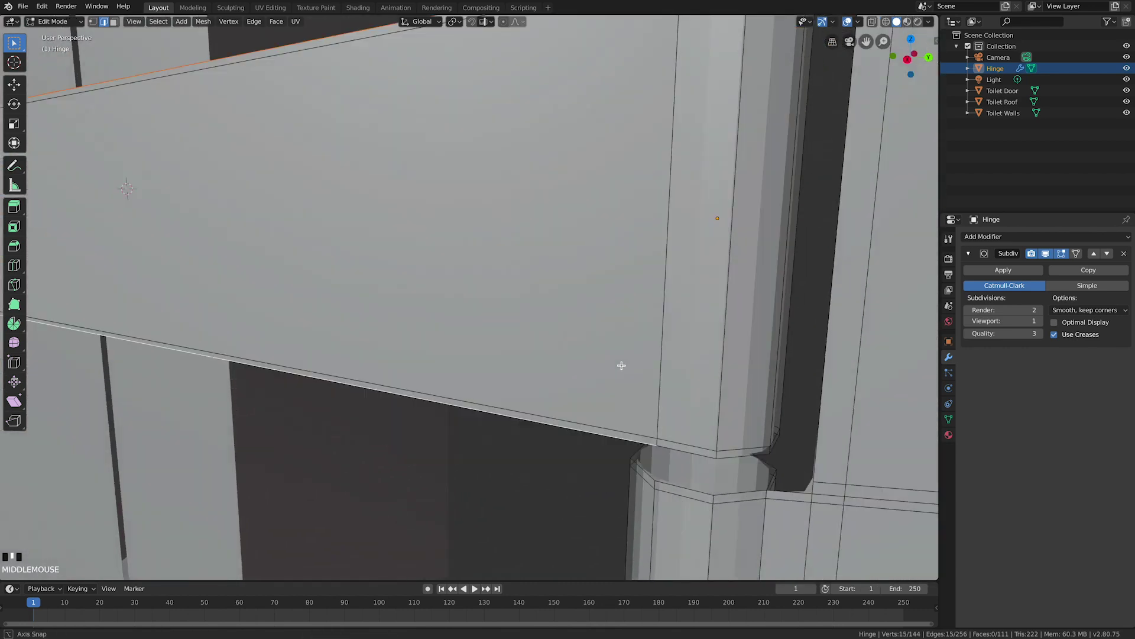
left_click(674, 448, "alt+shift")
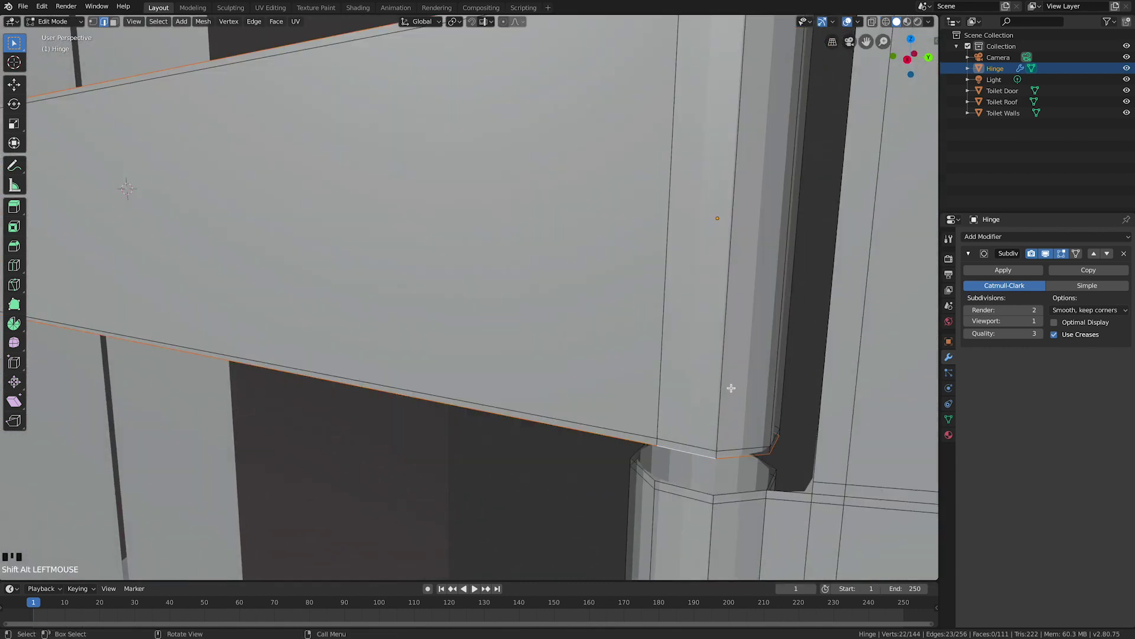
key("ctrl+e")
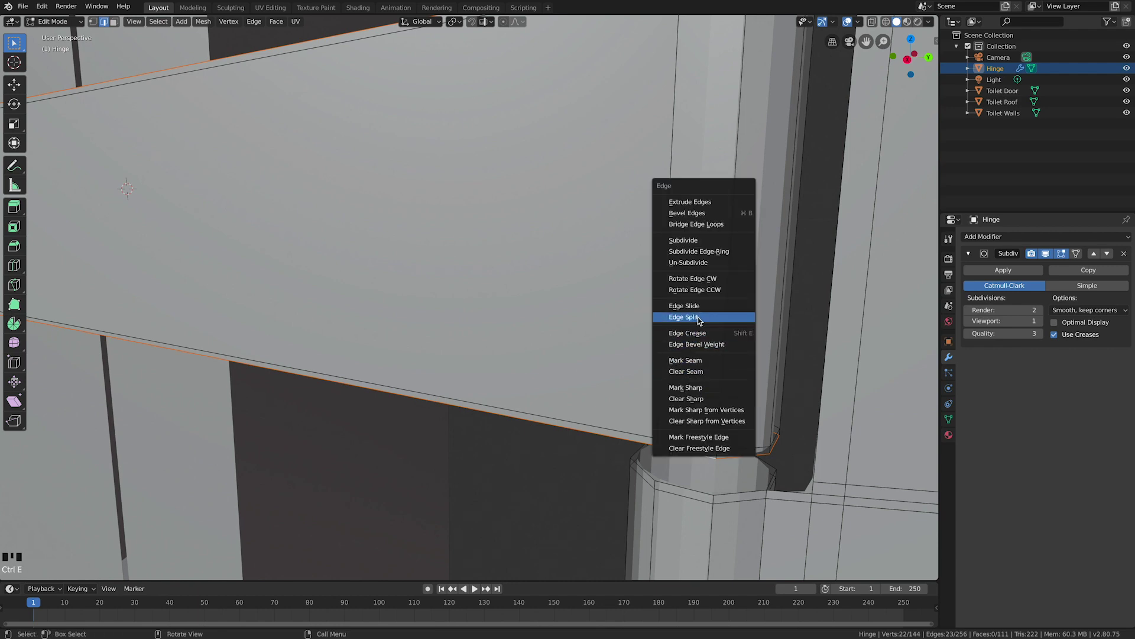
left_click(703, 359)
Step: Mark seams on the barrel's bottom ring and a vertical barrel edge
middle_click_drag(704, 359, 655, 347, "shift")
scroll(714, 355, "down", 3)
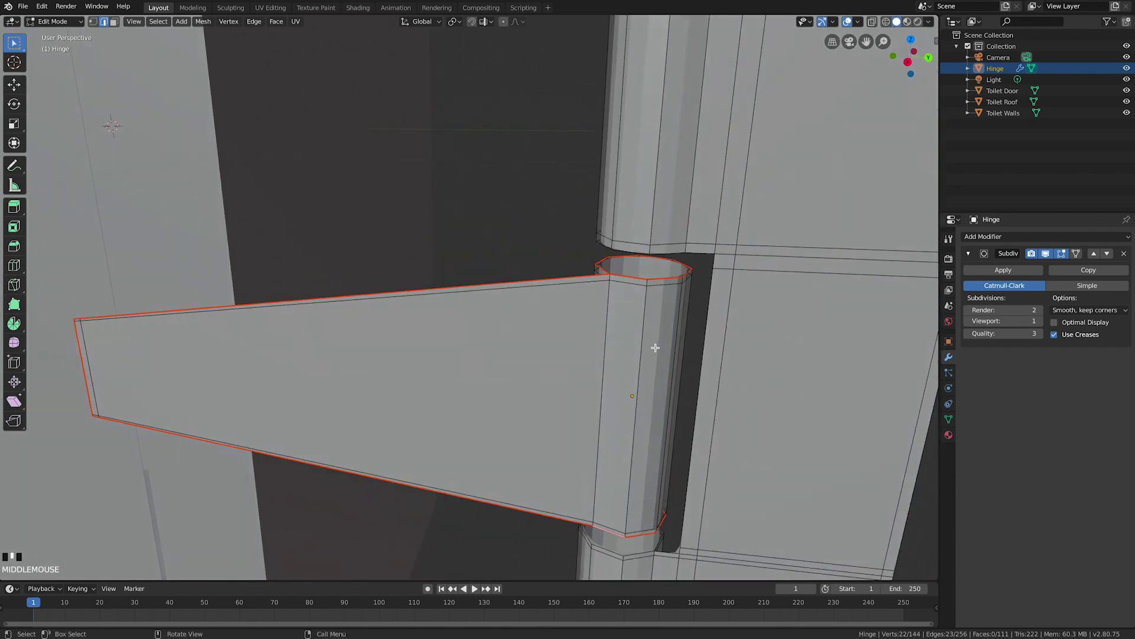
left_click(610, 279, "alt+shift")
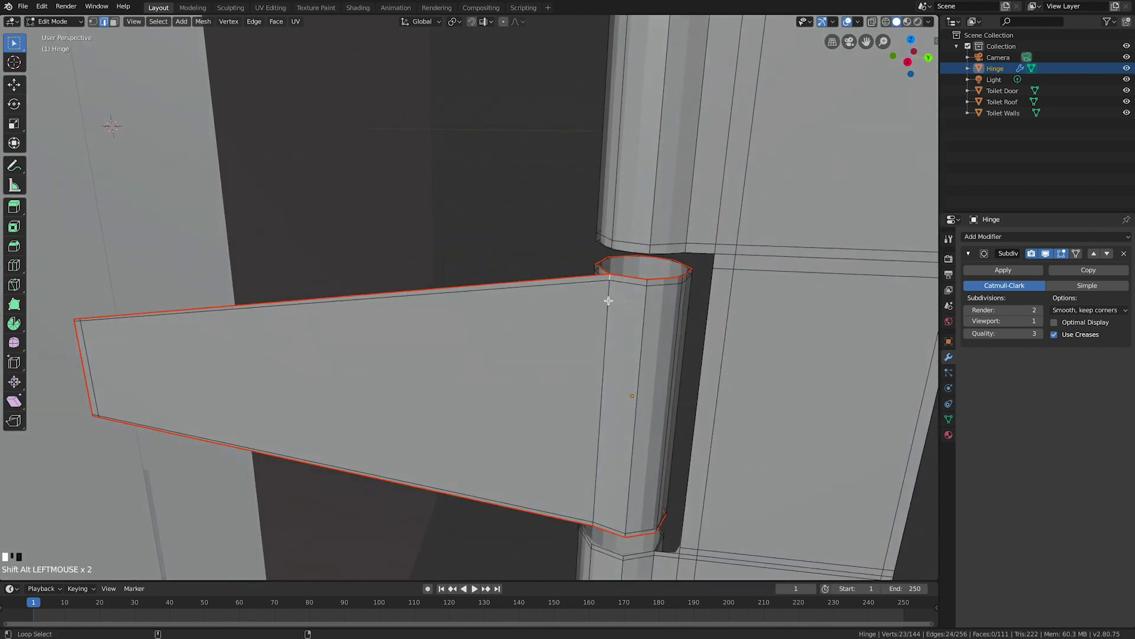
left_click(609, 300, "alt+shift")
left_click(593, 523, "alt+shift")
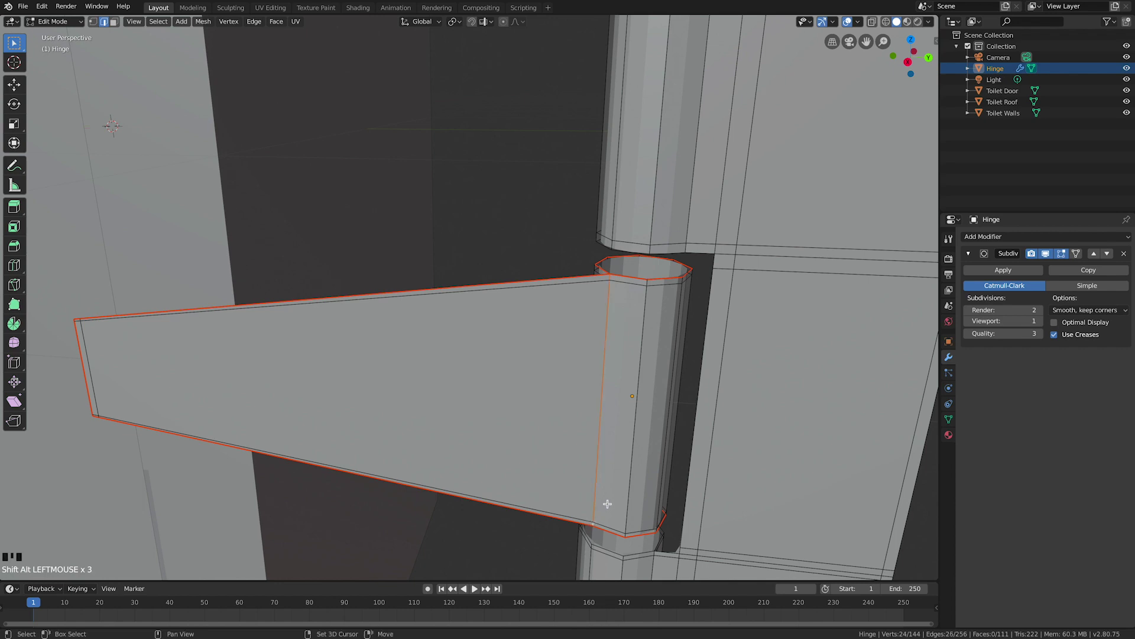
key("ctrl+e")
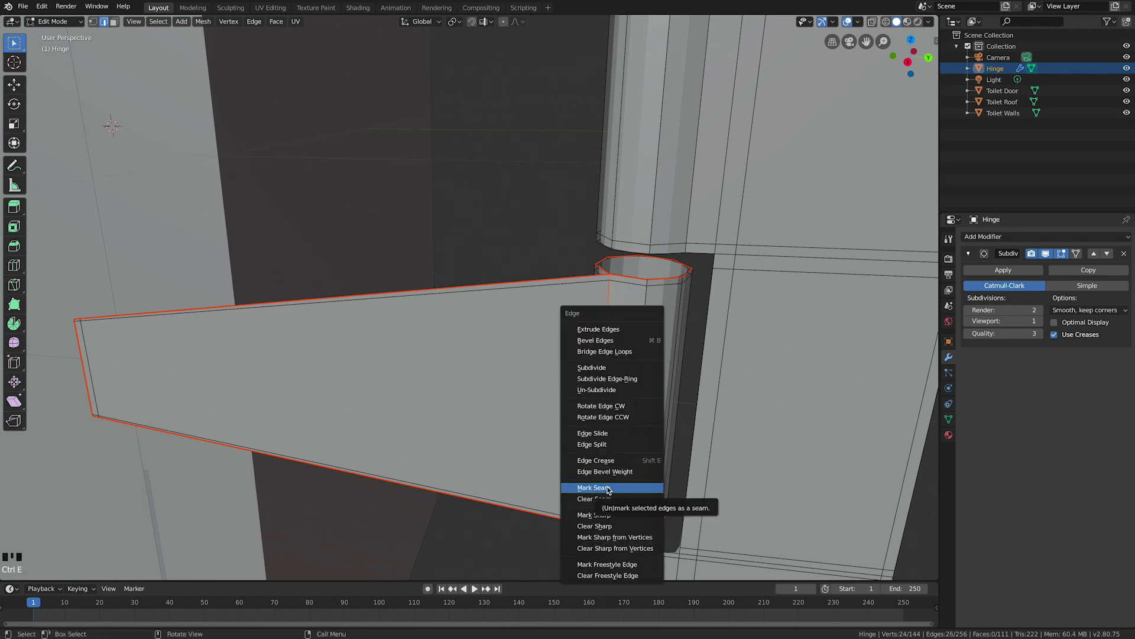
left_click(608, 489)
scroll(651, 277, "down", 2)
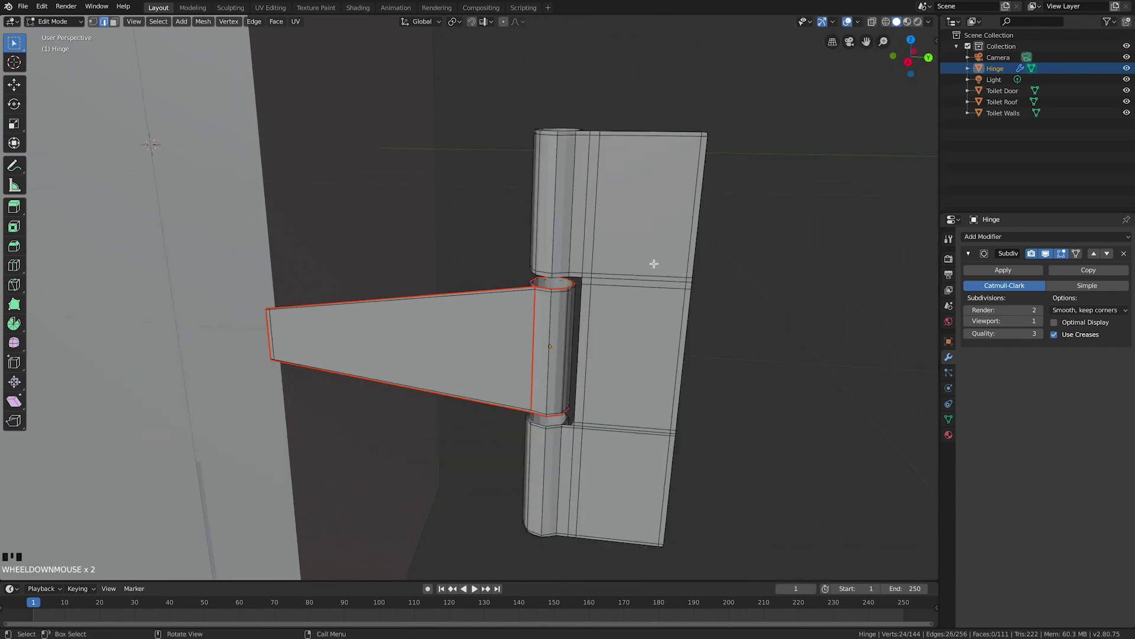
Step: Mark a seam along the upper barrel's vertical edge
scroll(614, 224, "up", 4)
middle_click_drag(613, 209, 666, 212, "shift")
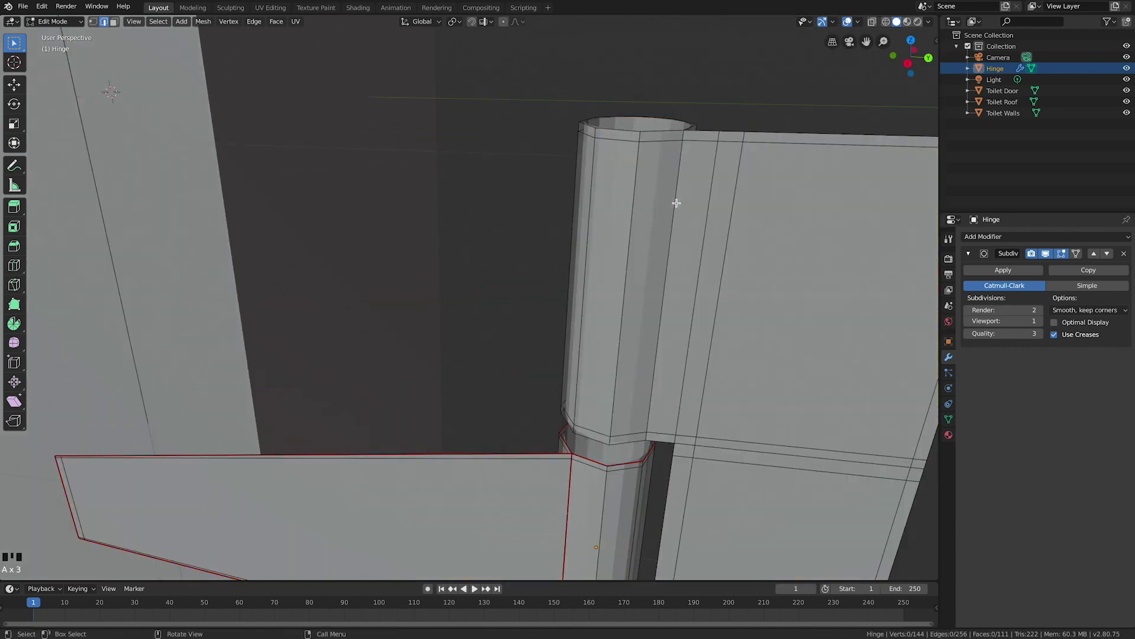
left_click(676, 203, "ctrl+shift")
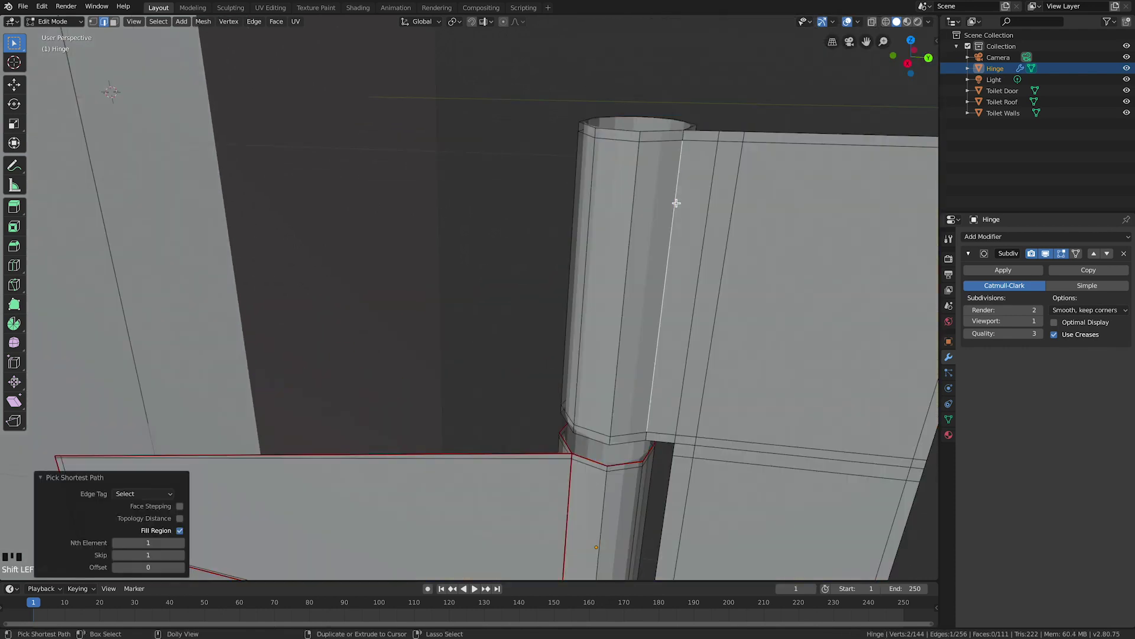
left_click(683, 139, "alt+shift")
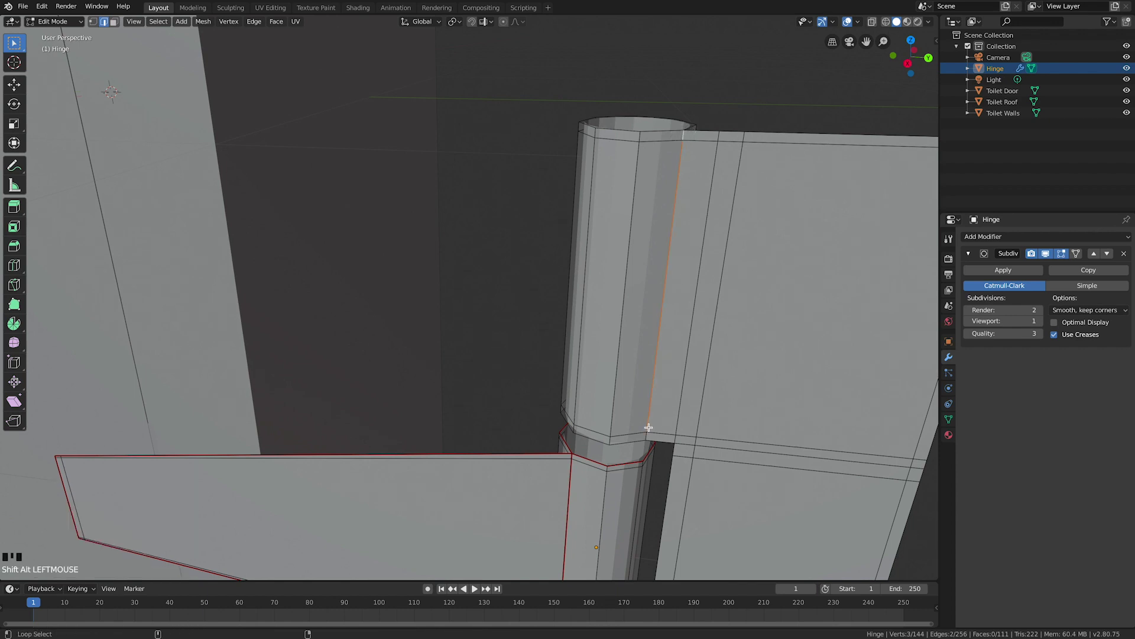
key("ctrl+e")
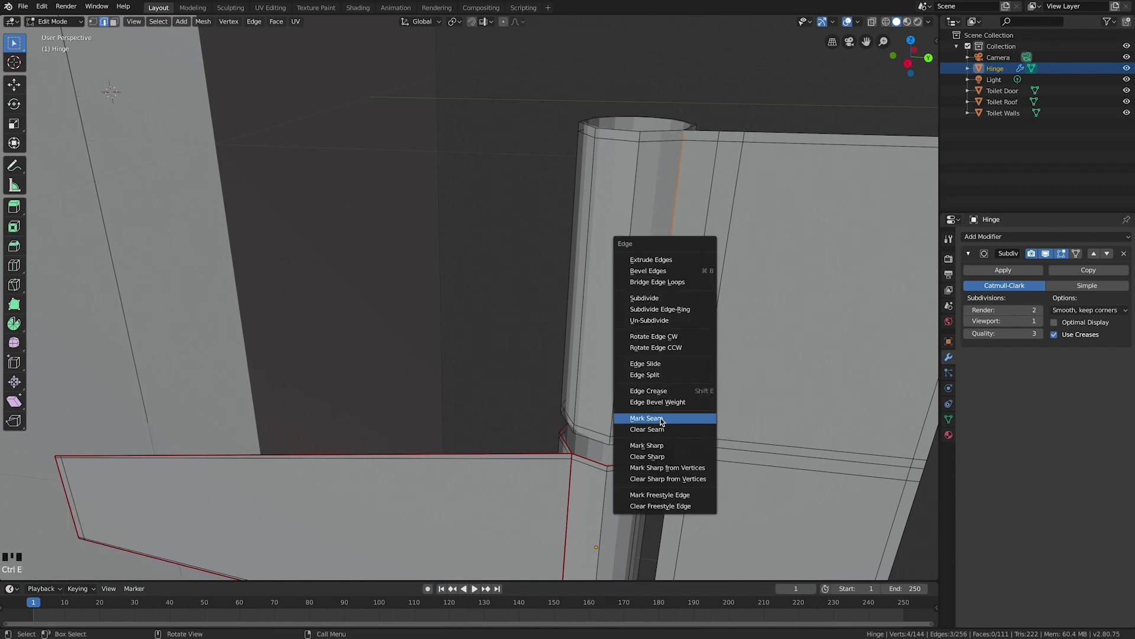
left_click(656, 421)
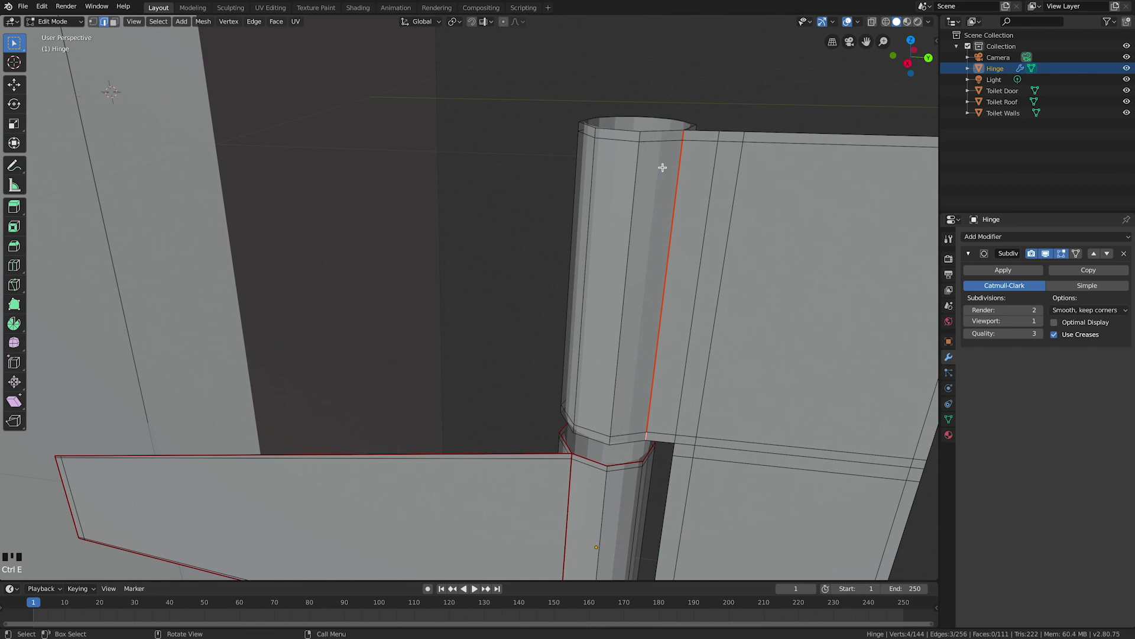
Step: Mark seams on the upper barrel's top ring, the leaf's top loop and the barrel's bottom loop
left_click(662, 130, "alt+shift")
left_click(714, 131, "alt+shift")
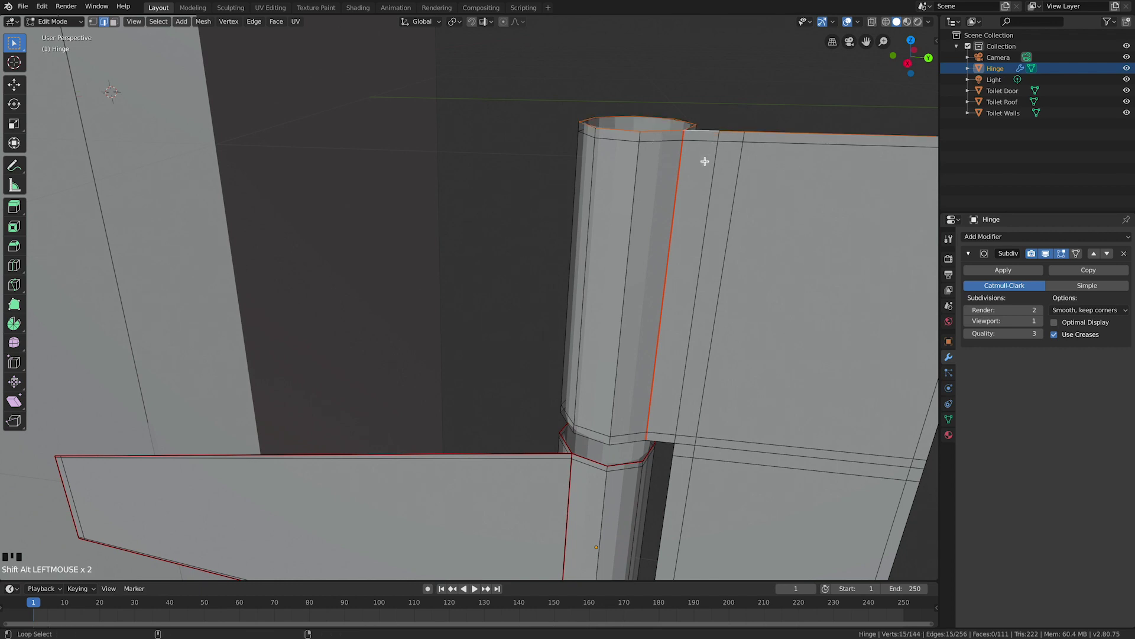
left_click(624, 441, "alt+shift")
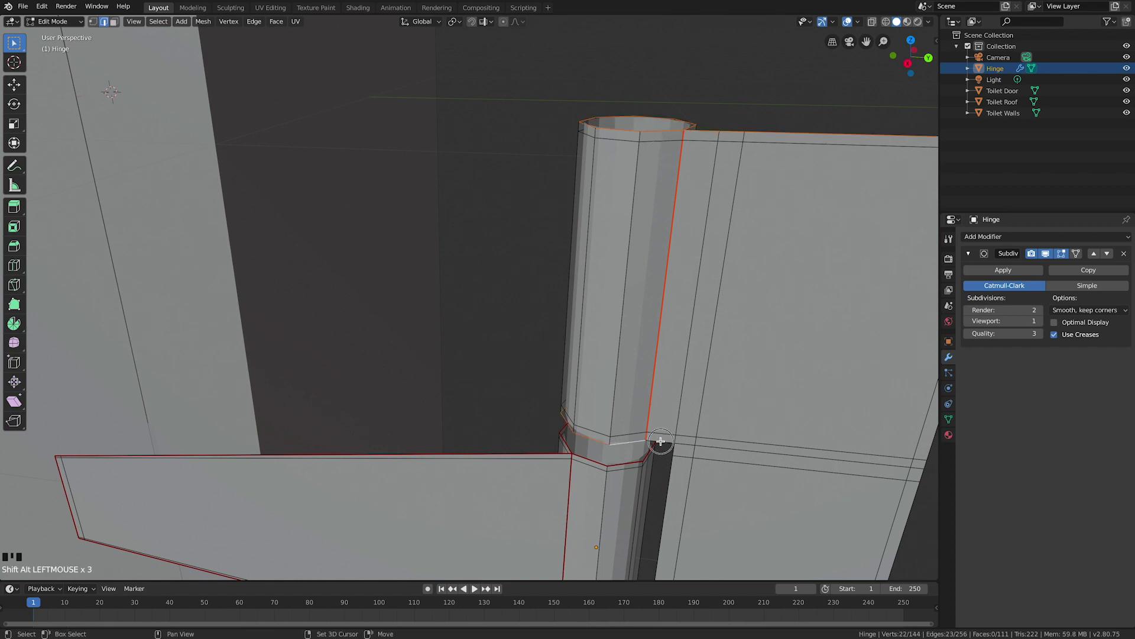
left_click(657, 441, "shift")
key("ctrl+e")
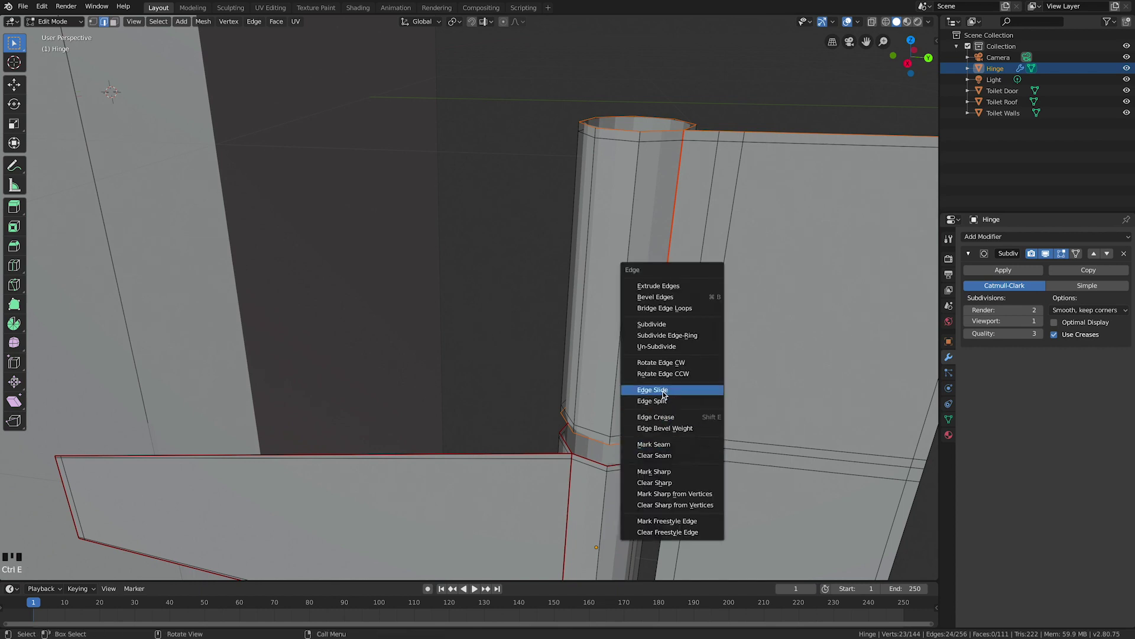
left_click(654, 444)
Step: Mark seams on the short corner edges and the vertical edge at the knuckle gap
middle_click_drag(653, 444, 700, 390)
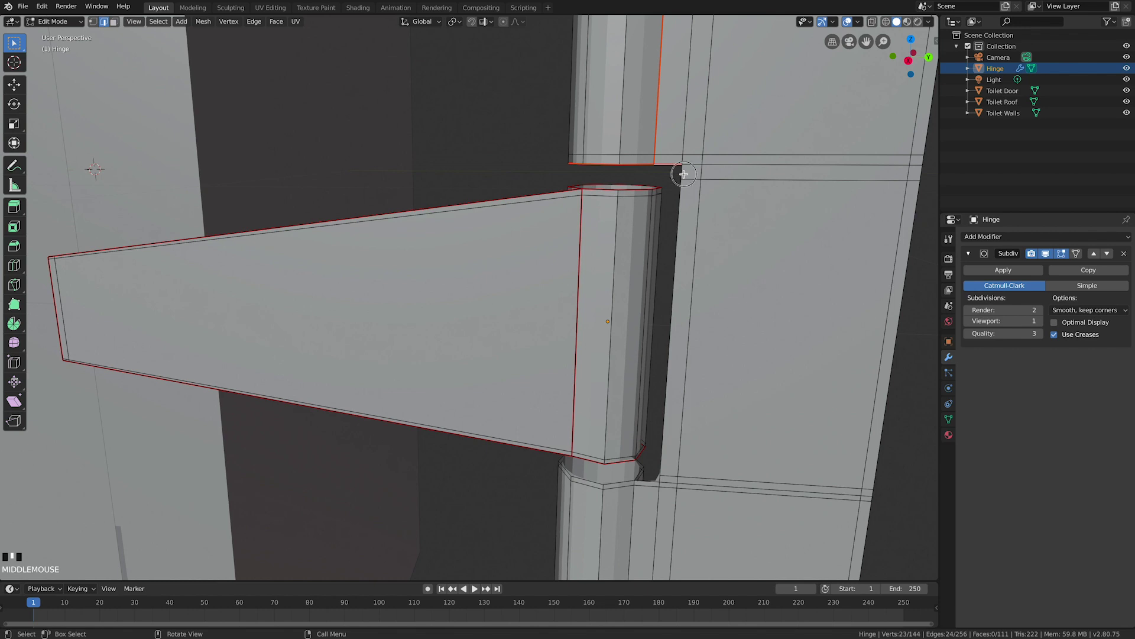
left_click(684, 174)
left_click(677, 254, "shift")
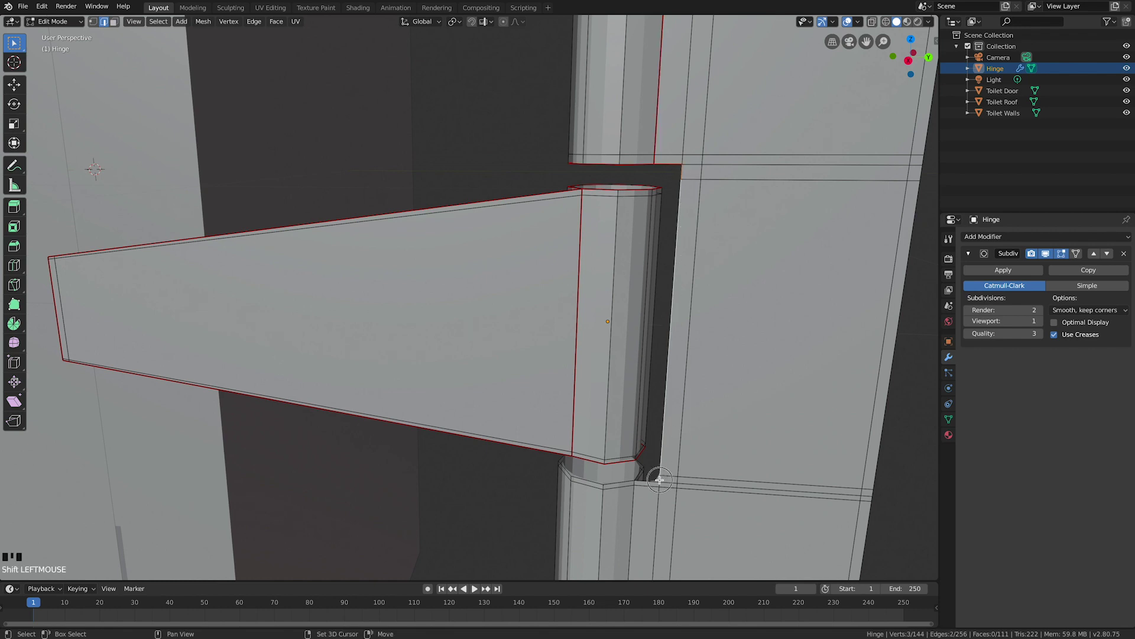
left_click(660, 479, "shift")
key("ctrl+e")
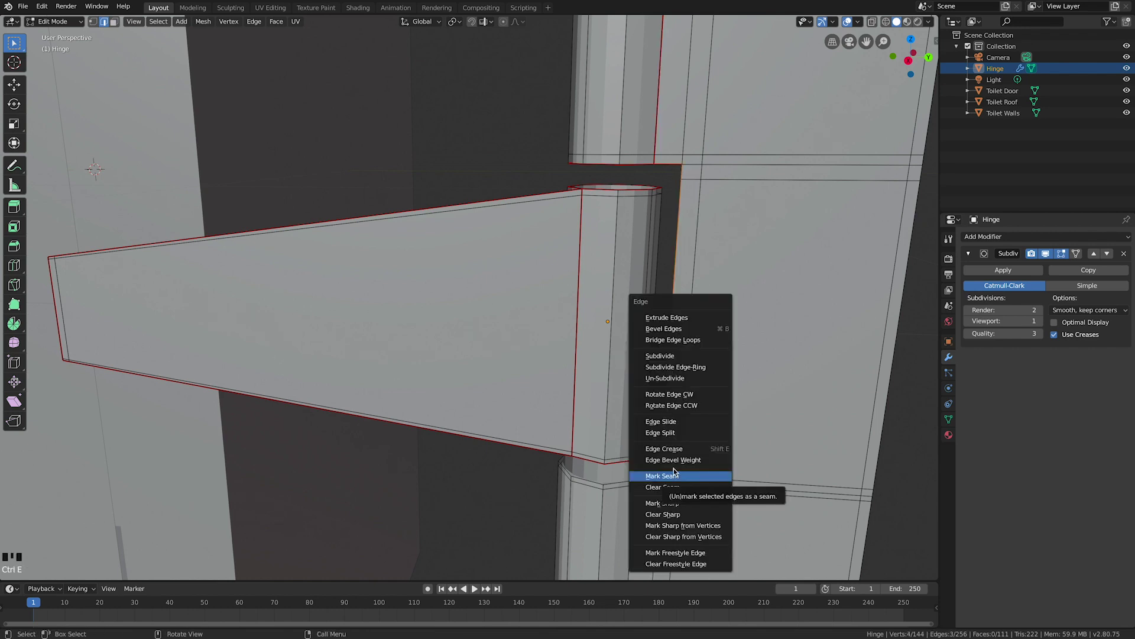
left_click(673, 475)
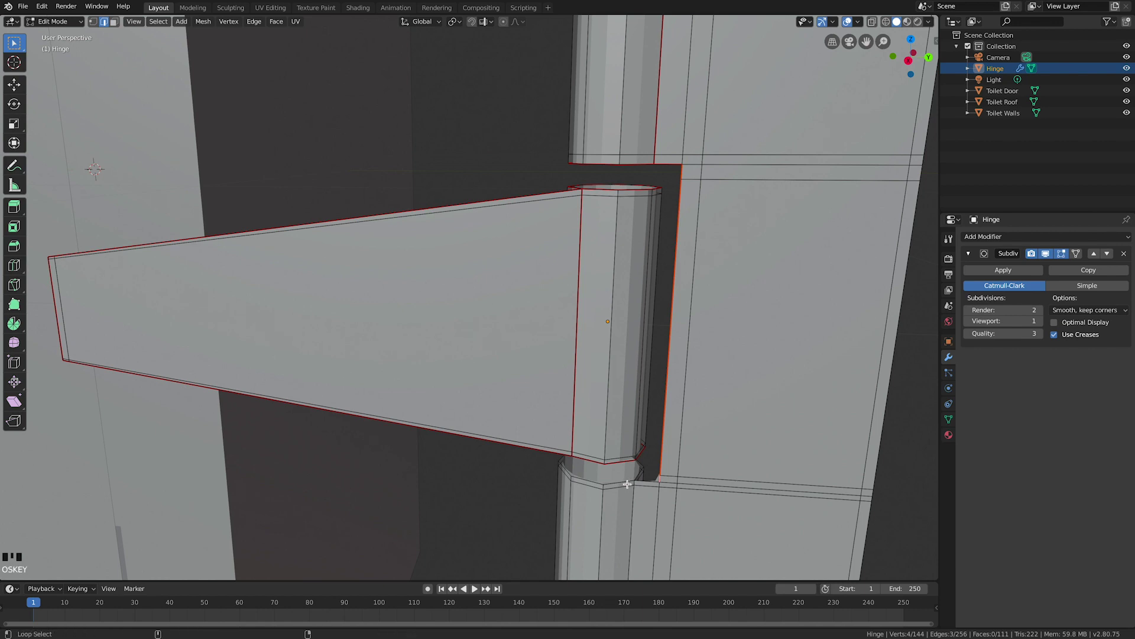
Step: Seam the knuckle's bottom edge loop and clear the seam from one stray edge
left_click(626, 482, "alt+shift")
key("ctrl+e")
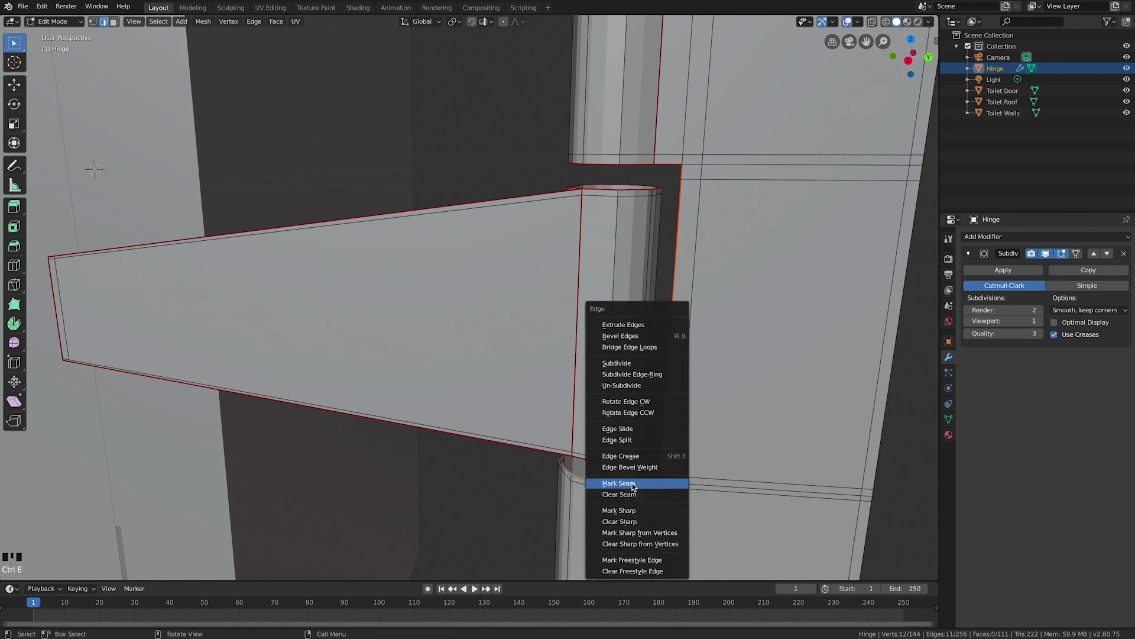
left_click(638, 482)
left_click(648, 483)
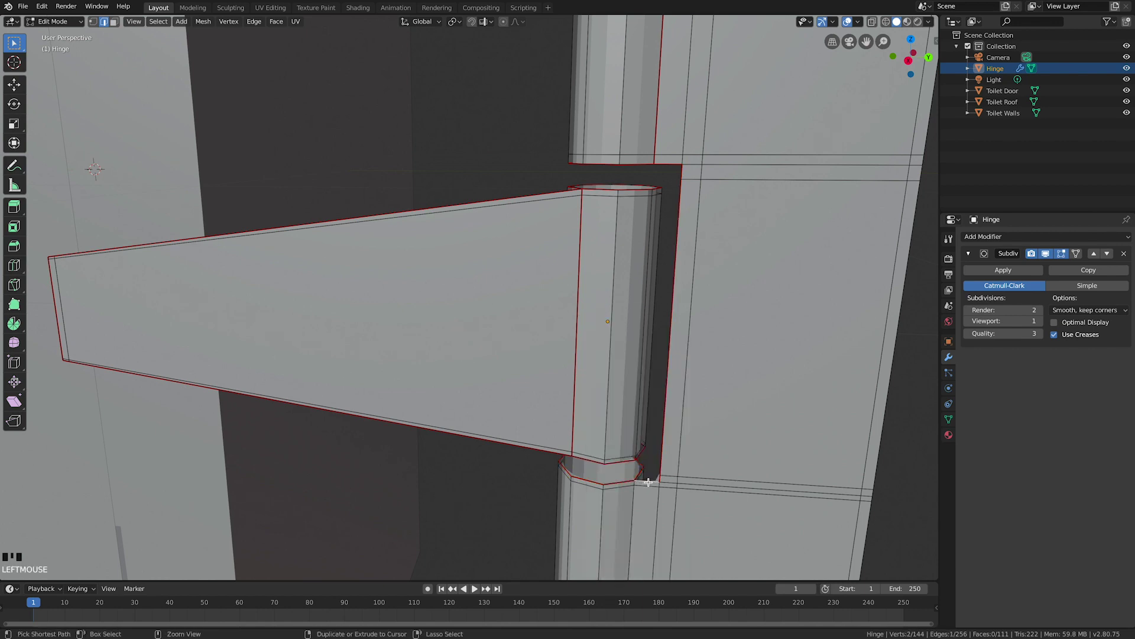
key("ctrl+e")
left_click(654, 482)
scroll(676, 489, "down", 2)
Step: Mark a seam along the lower knuckle's vertical edge
scroll(676, 488, "down", 2)
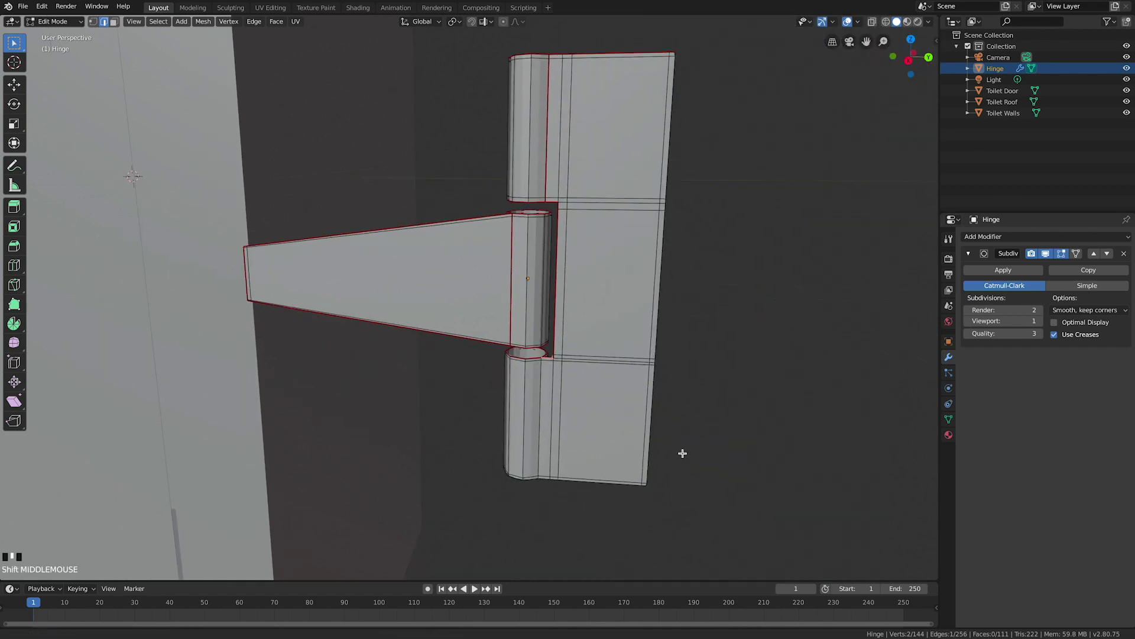
scroll(679, 456, "up", 2)
middle_click_drag(674, 449, 652, 271)
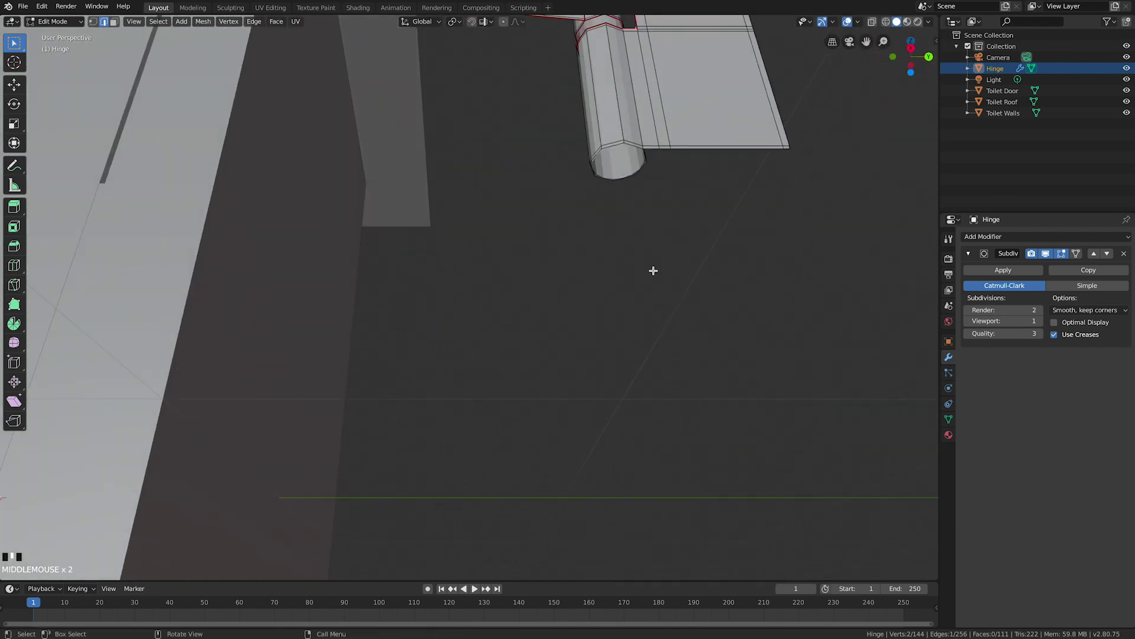
middle_click_drag(632, 112, 626, 148)
scroll(536, 380, "up", 1)
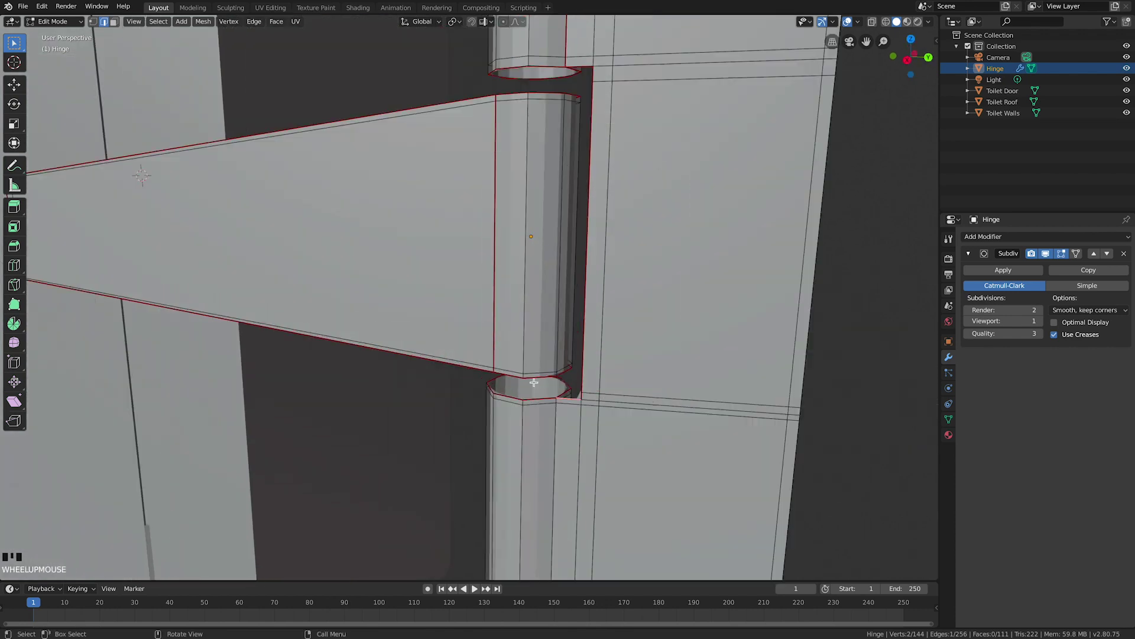
left_click(557, 405, "alt+shift")
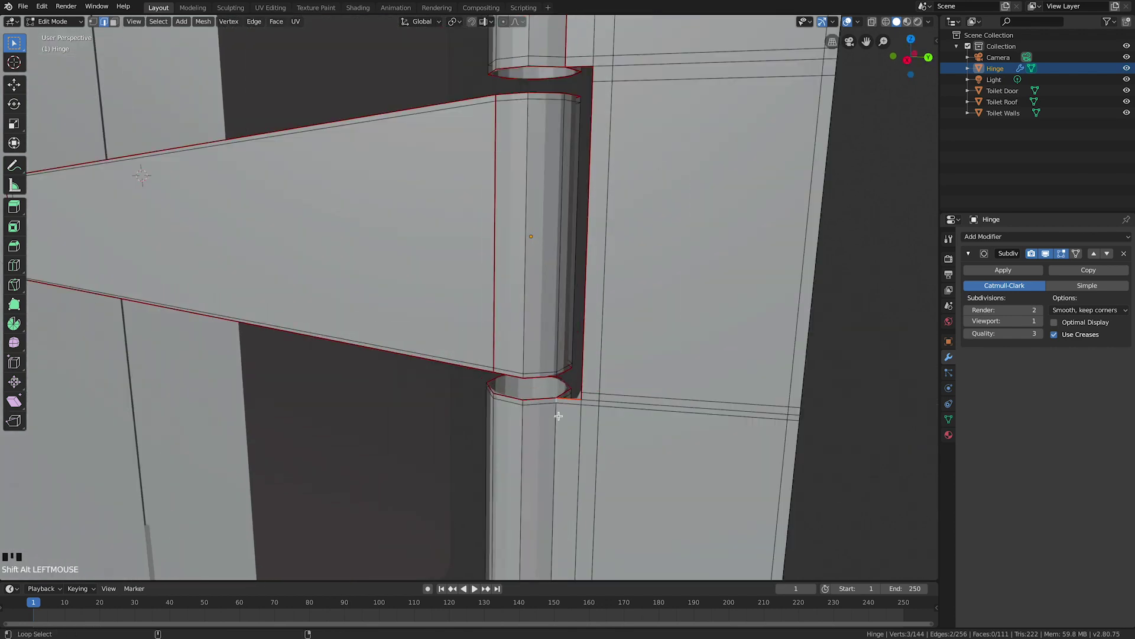
left_click(558, 417, "alt+shift")
scroll(568, 426, "up", 3)
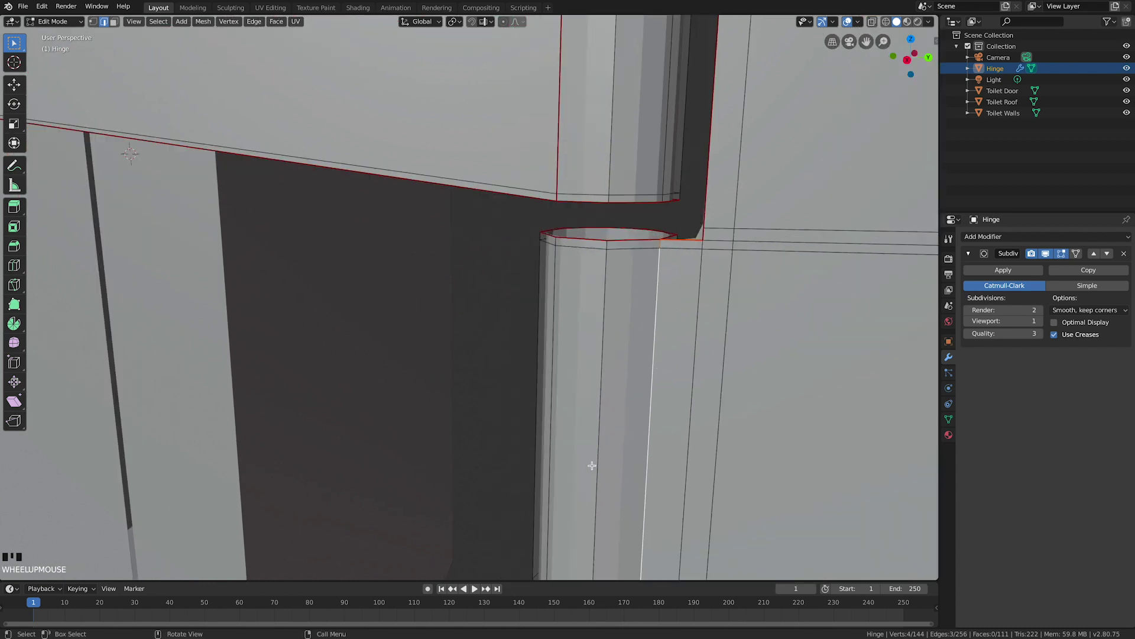
middle_click_drag(592, 466, 591, 419, "shift")
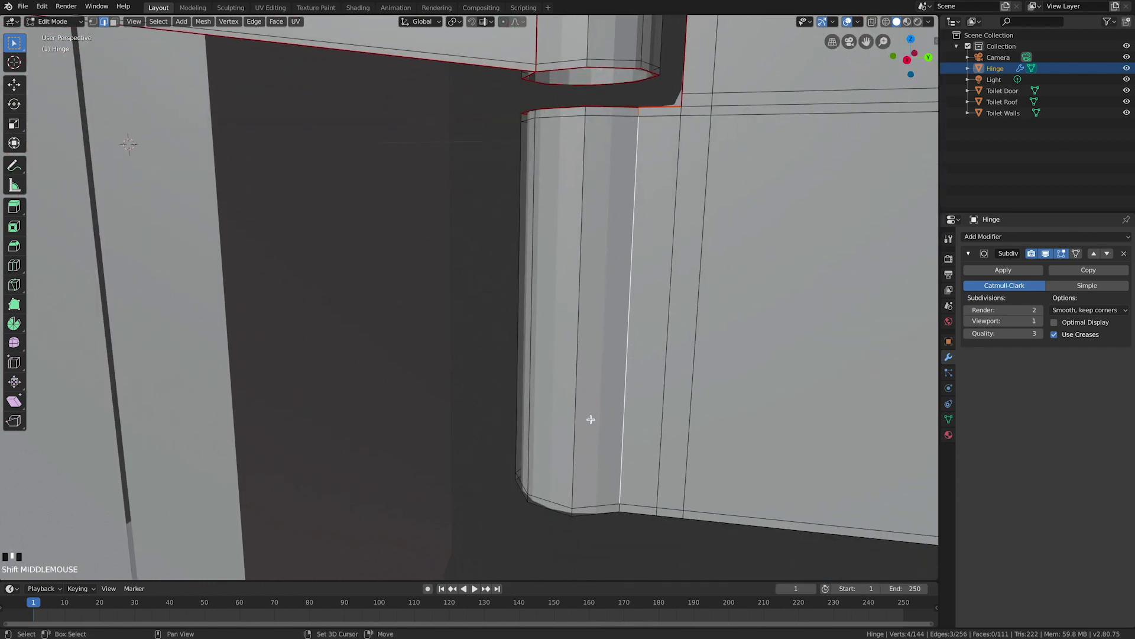
left_click(618, 505, "alt+shift")
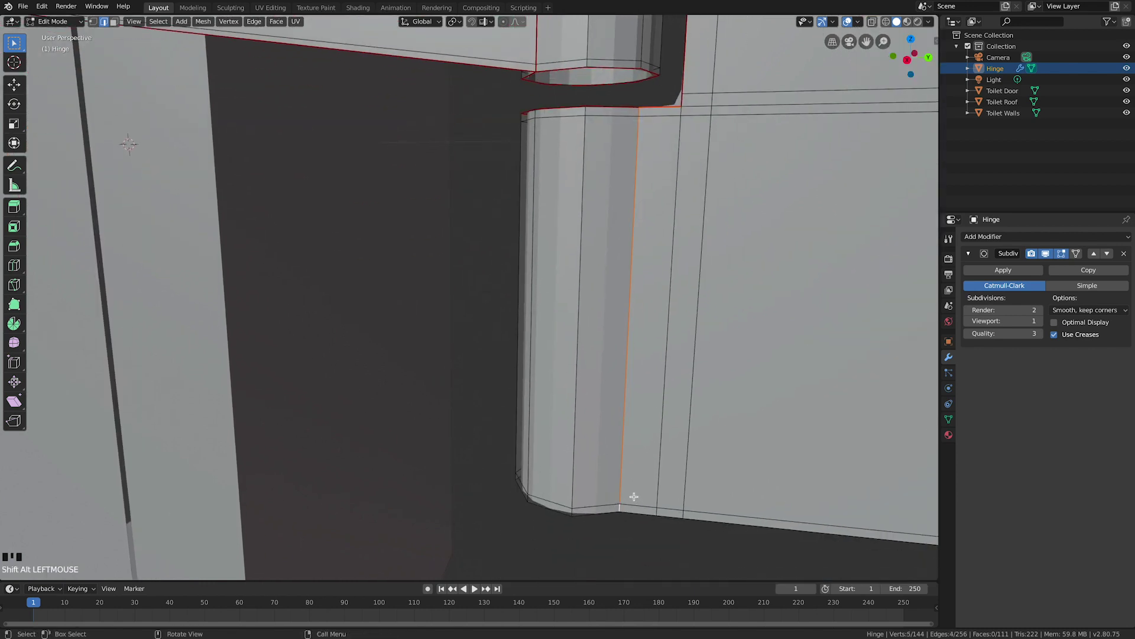
key("ctrl+e")
left_click(600, 471)
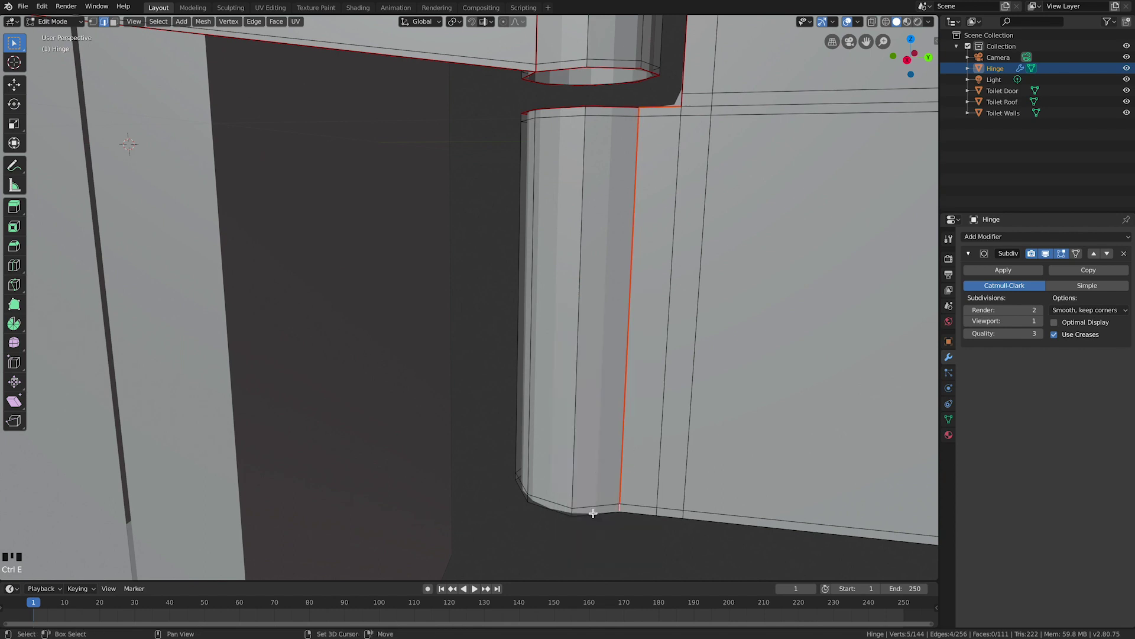
Step: Mark seams on the lower knuckle's bottom loop and the leaf's bottom and outer edge loops
left_click(595, 511, "alt+shift")
key("ctrl+e")
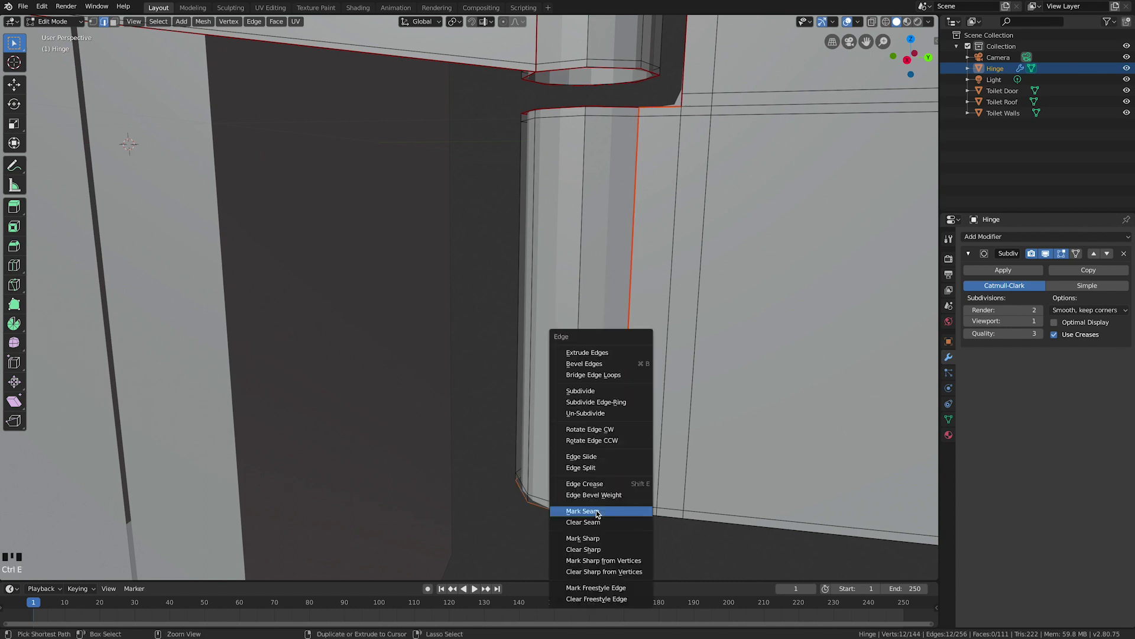
left_click(595, 509)
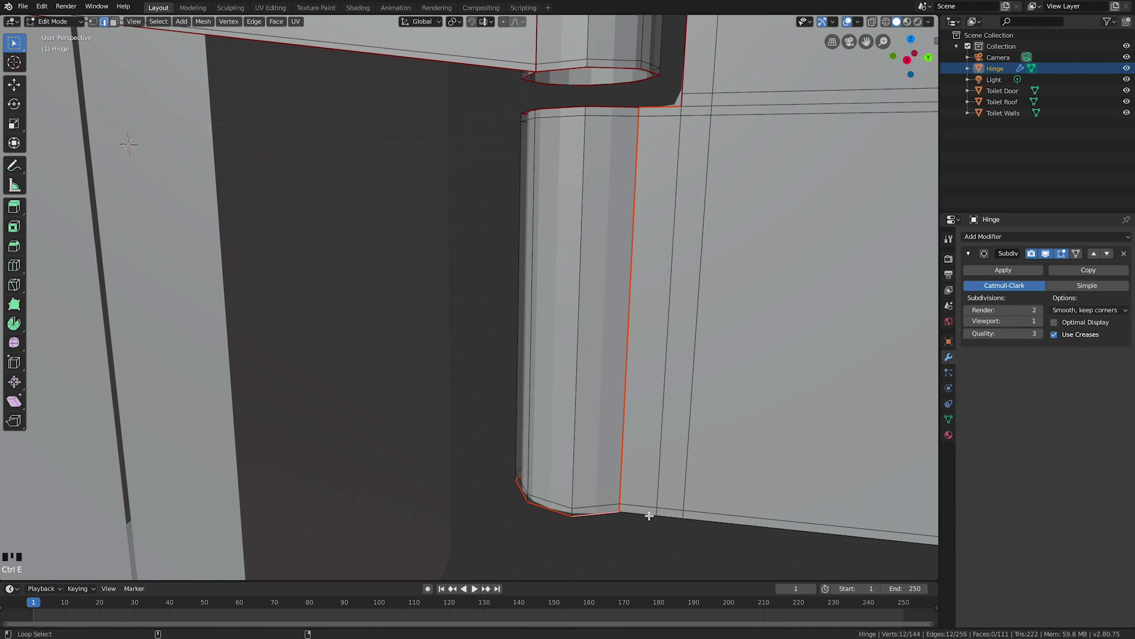
left_click(660, 516, "alt+shift")
mouse_move(659, 516)
middle_mouse_down("shift")
mouse_move(684, 499)
mouse_move(660, 501)
middle_mouse_up("shift")
scroll(668, 479, "down", 2)
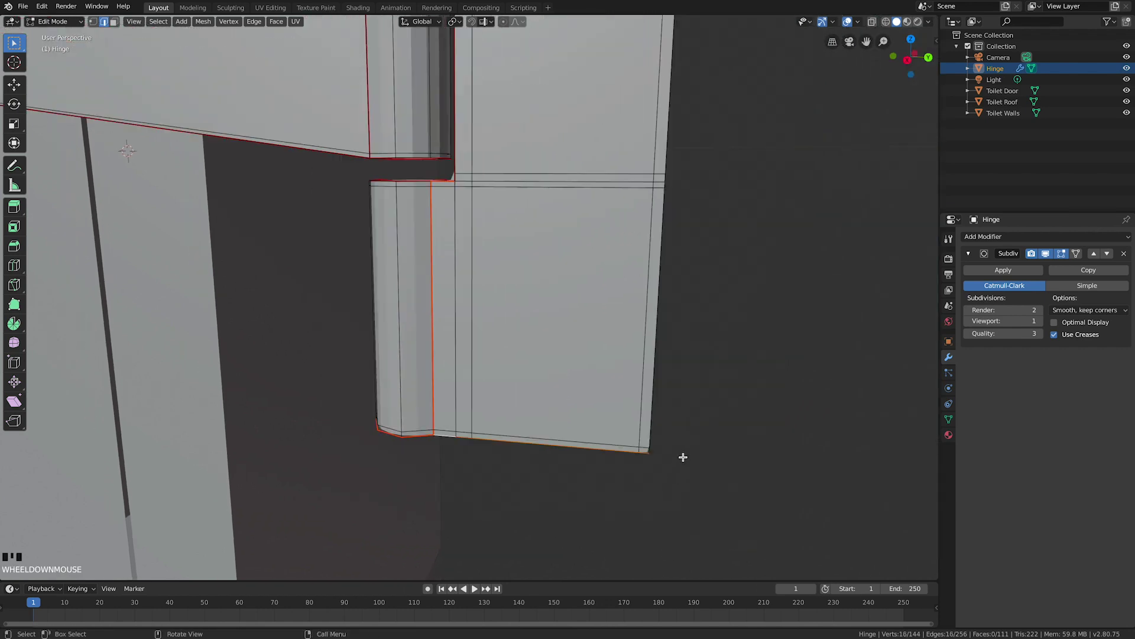
left_click(654, 402, "alt+shift")
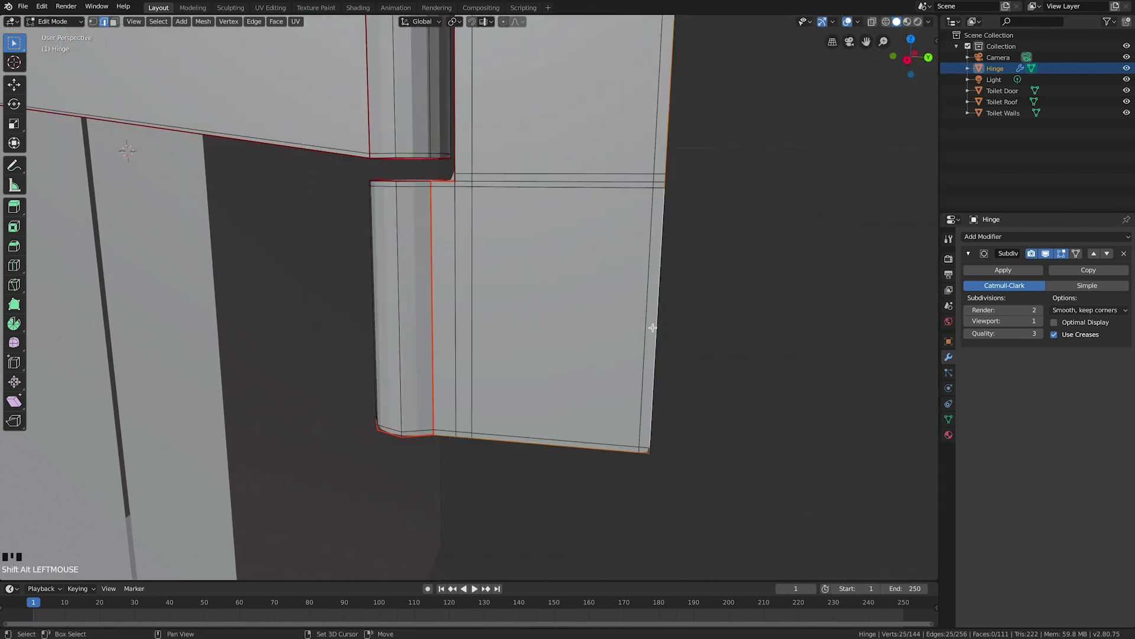
middle_click_drag(667, 410, 657, 552, "shift")
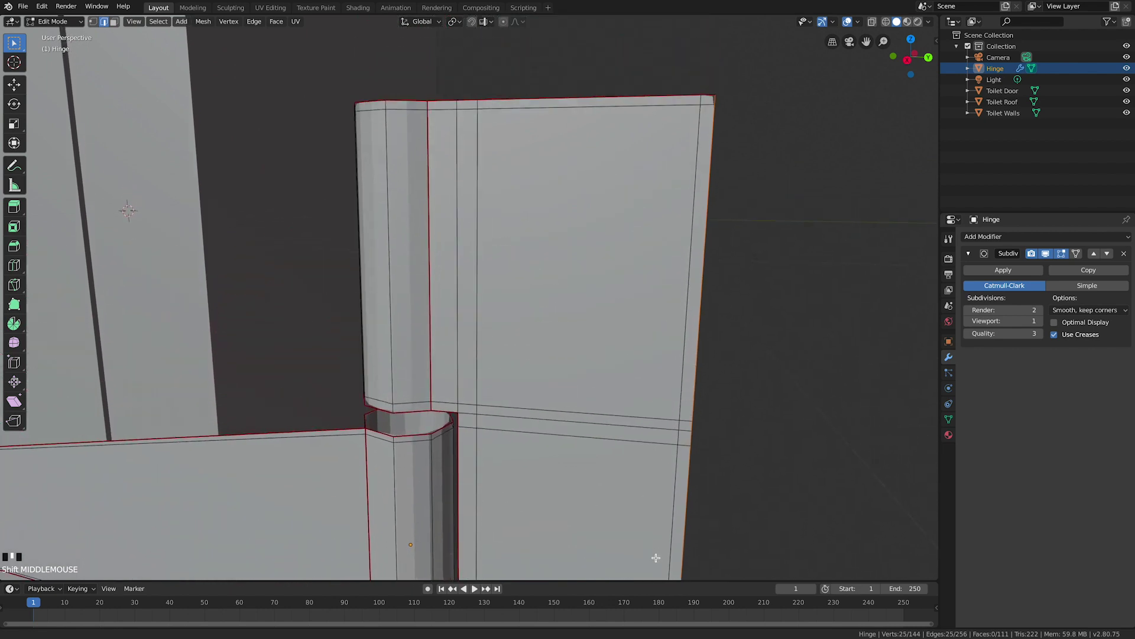
key("ctrl+e")
left_click(653, 352)
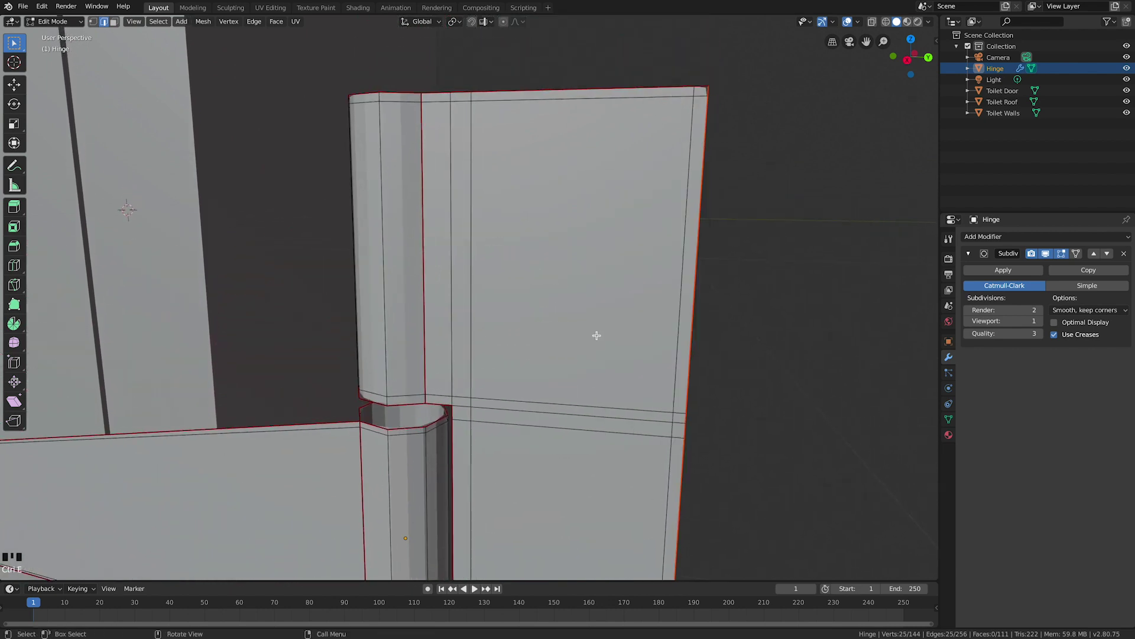
Step: Select all of the hinge's geometry and view it beside the door
middle_click_drag(595, 333, 516, 322)
scroll(583, 323, "down", 2)
scroll(520, 324, "down", 3)
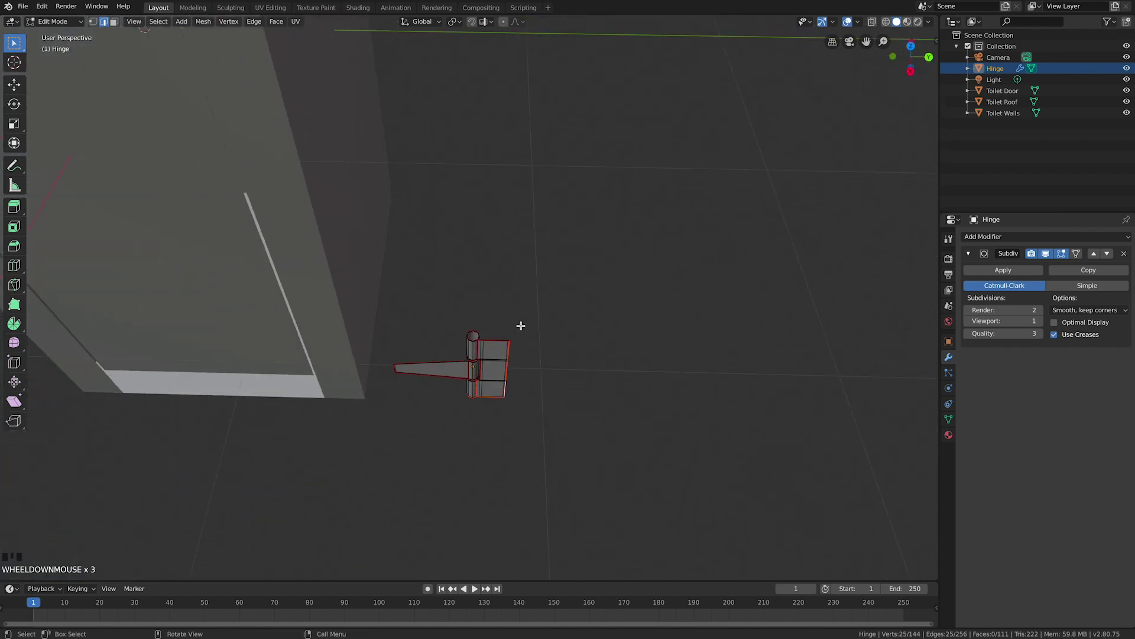
key("a")
middle_click_drag(519, 325, 501, 324)
Step: Rotate the hinge 180° about the Y axis
key("r")
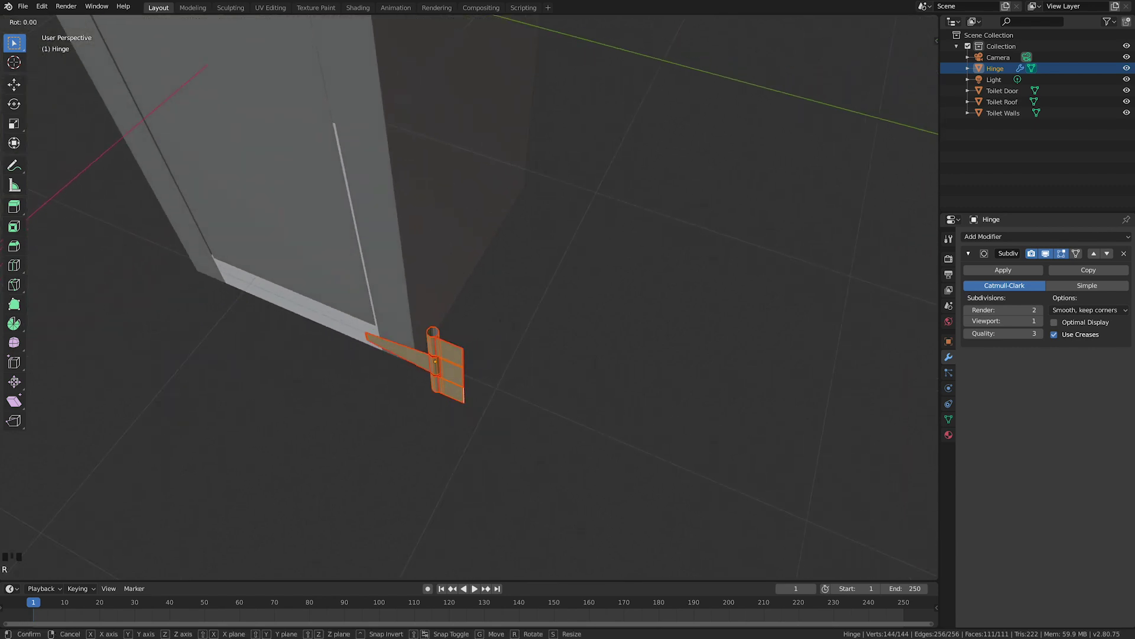
key("y")
type("180")
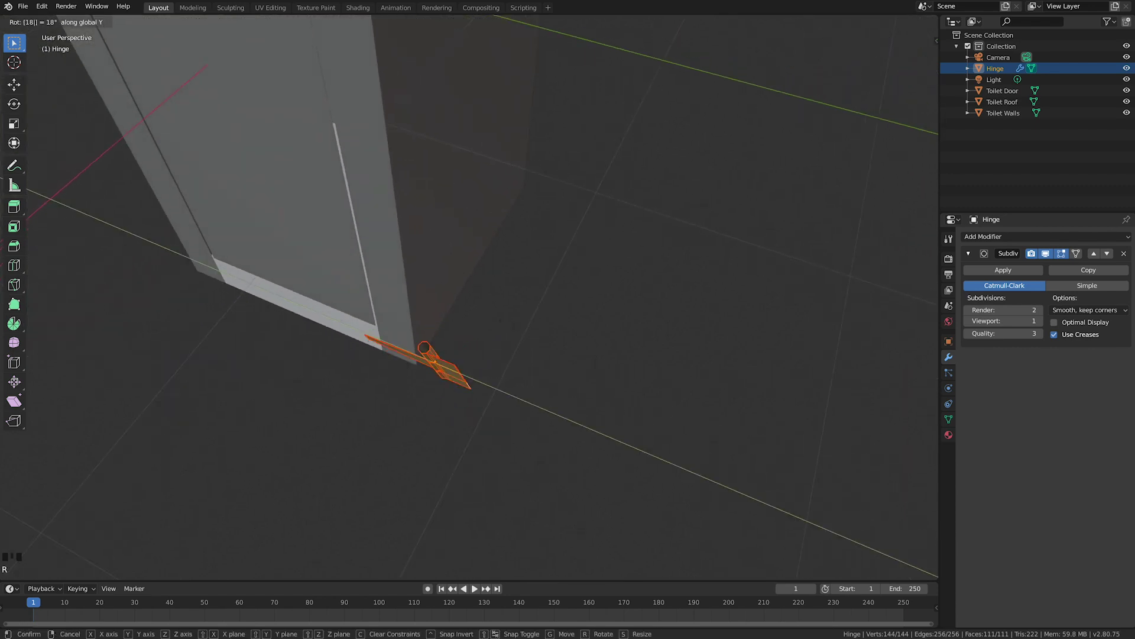
key("Return")
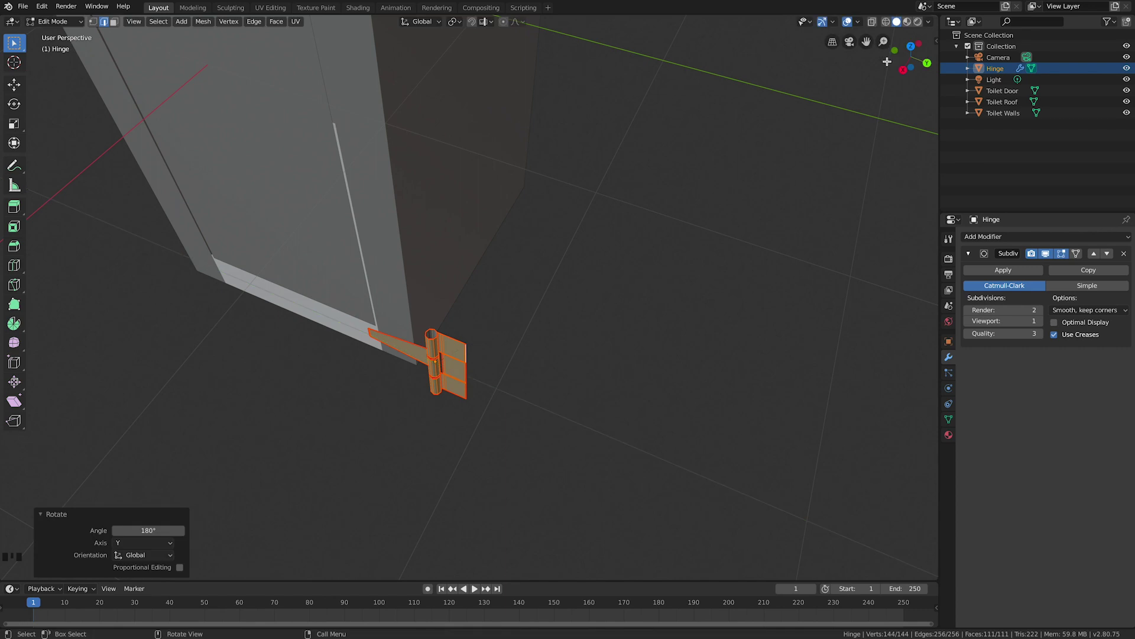
Step: In Right Ortho view, move the hinge to the door's upper right edge
left_click(903, 70)
scroll(811, 152, "down", 5)
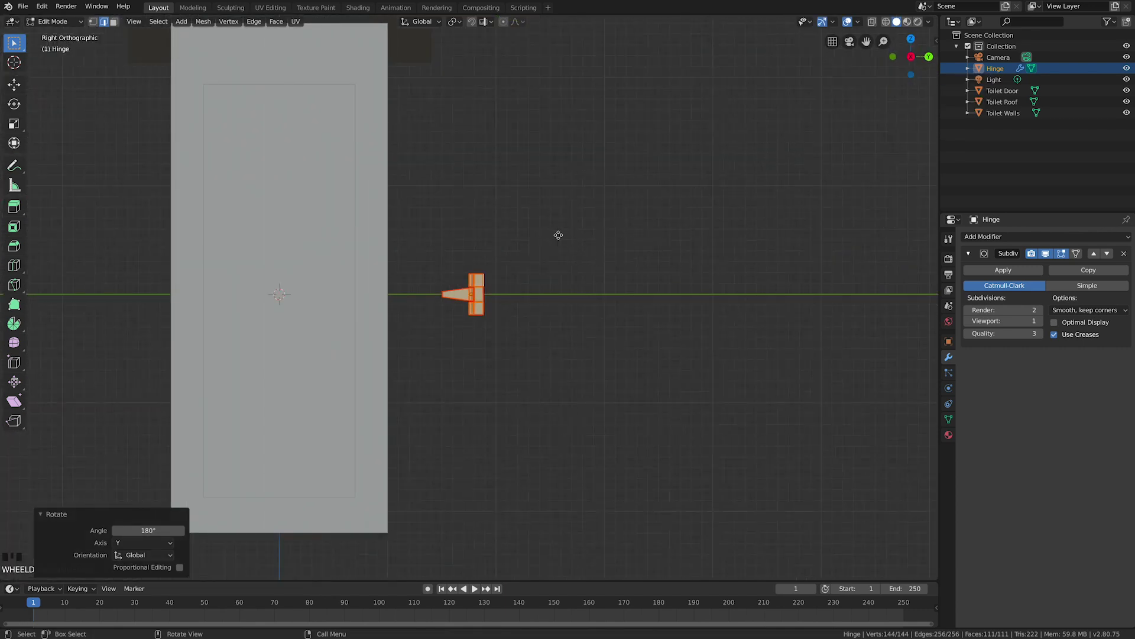
key("g")
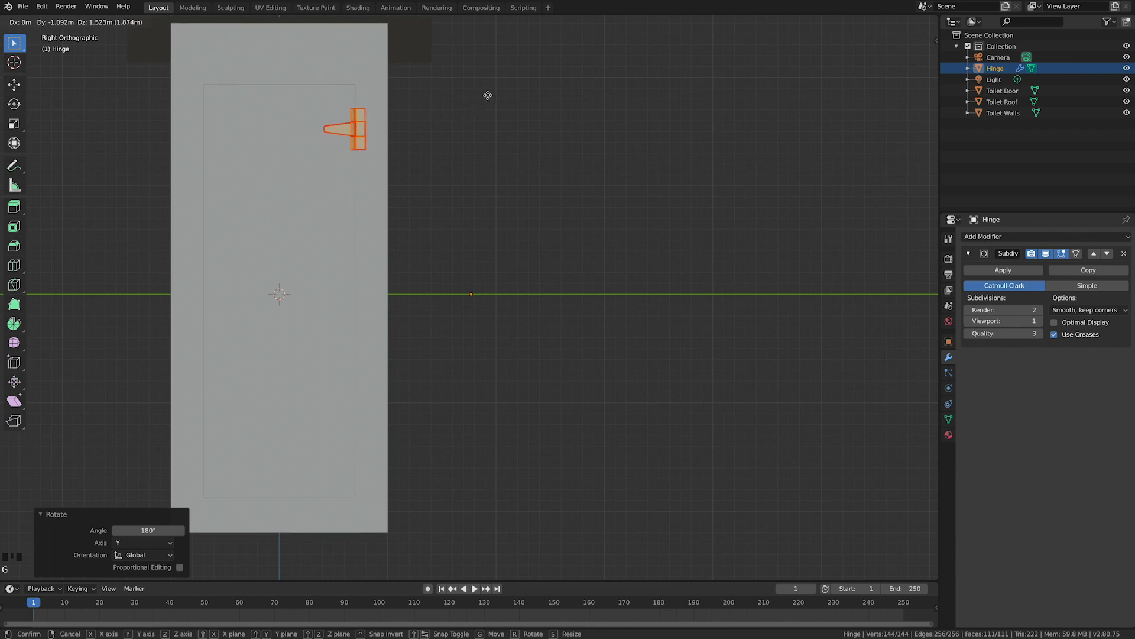
left_click(489, 101)
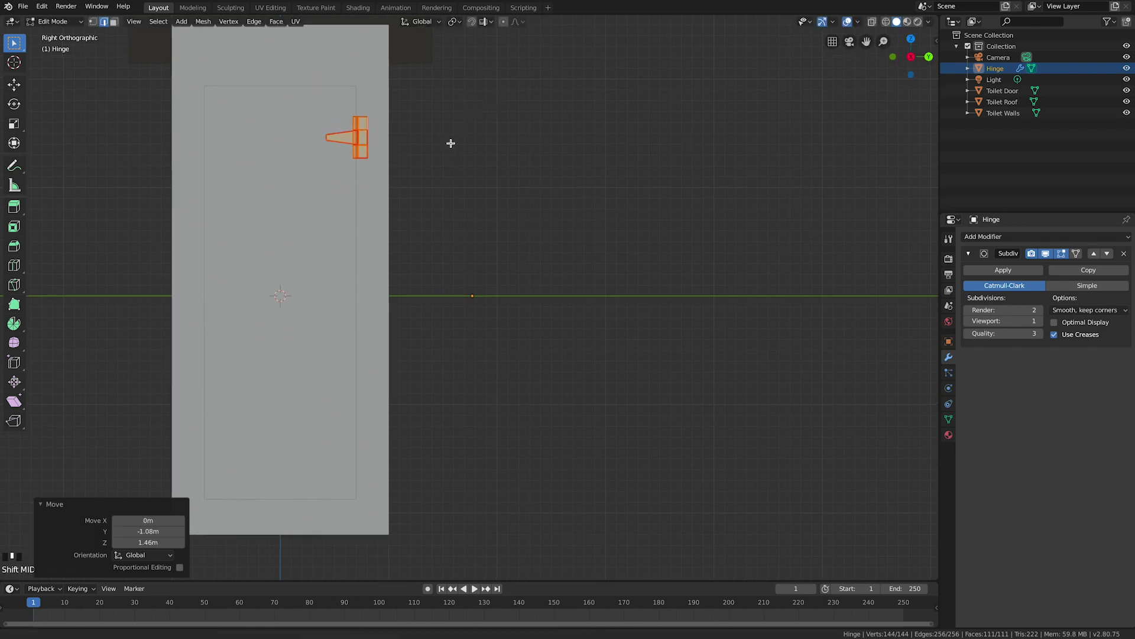
middle_click_drag(451, 142, 470, 151, "shift")
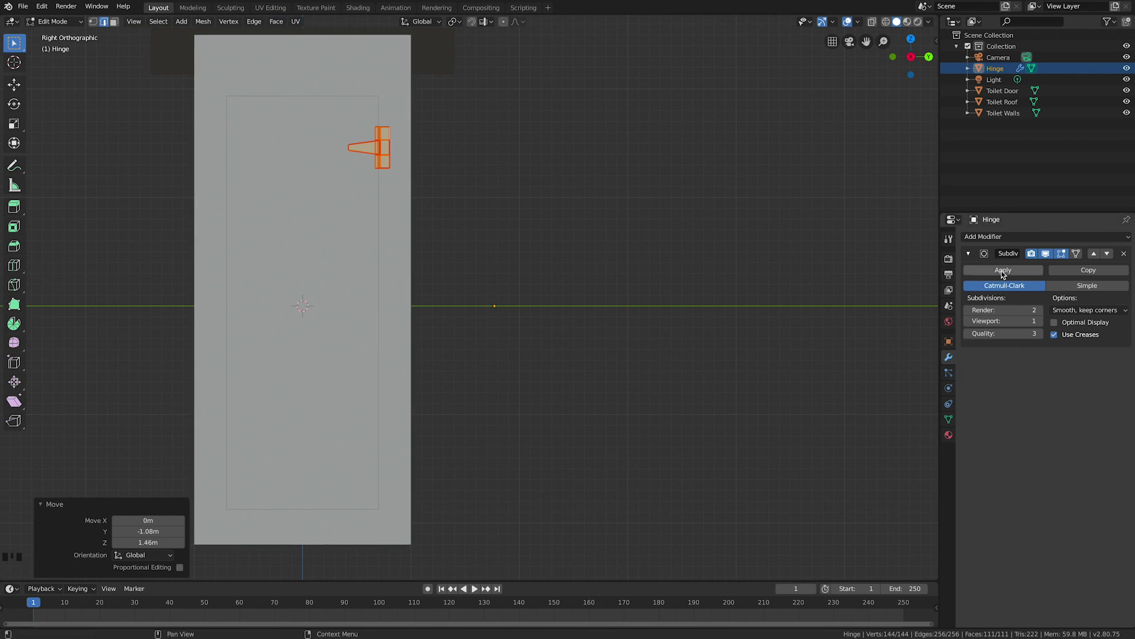
Step: Add an Array modifier with count 2 to the hinge and set its relative X offset to 0
left_click(996, 238)
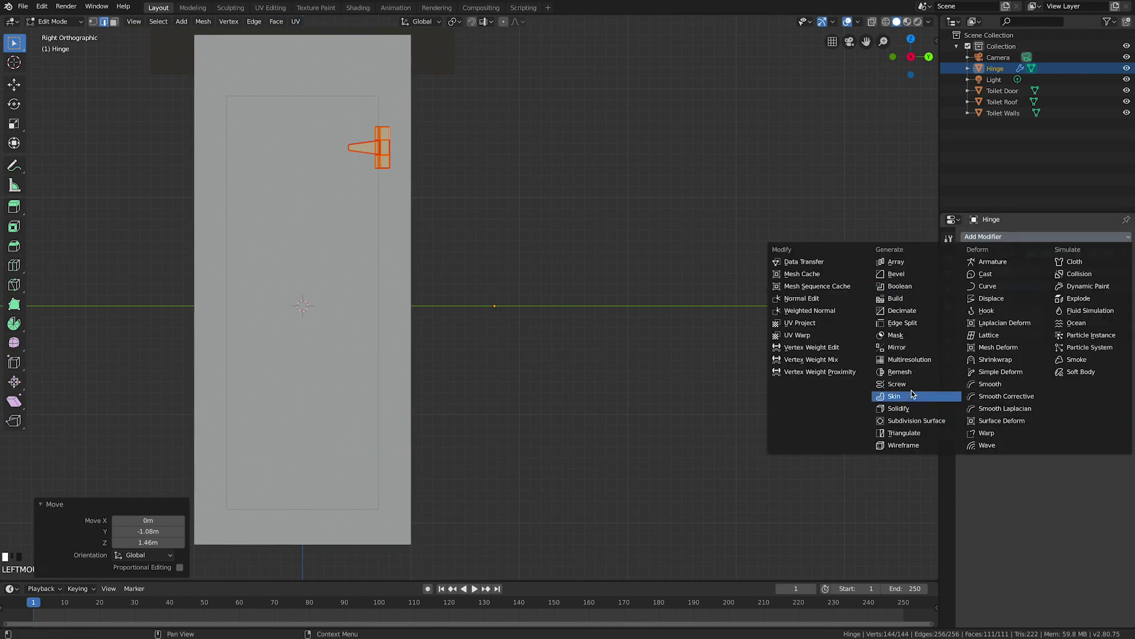
left_click(914, 265)
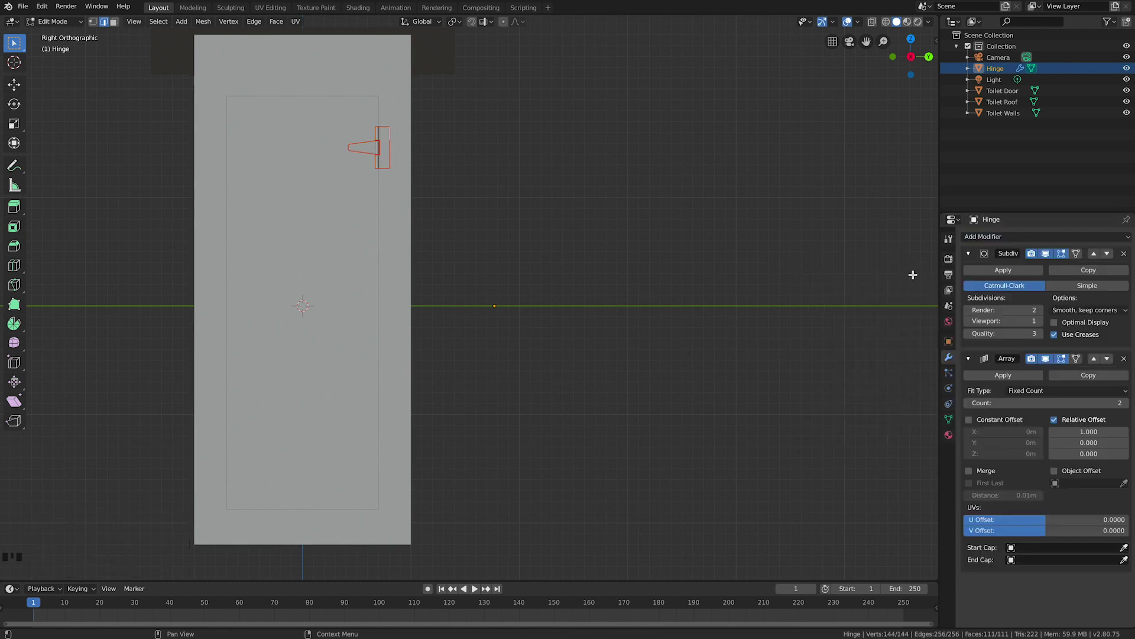
left_click(1080, 432)
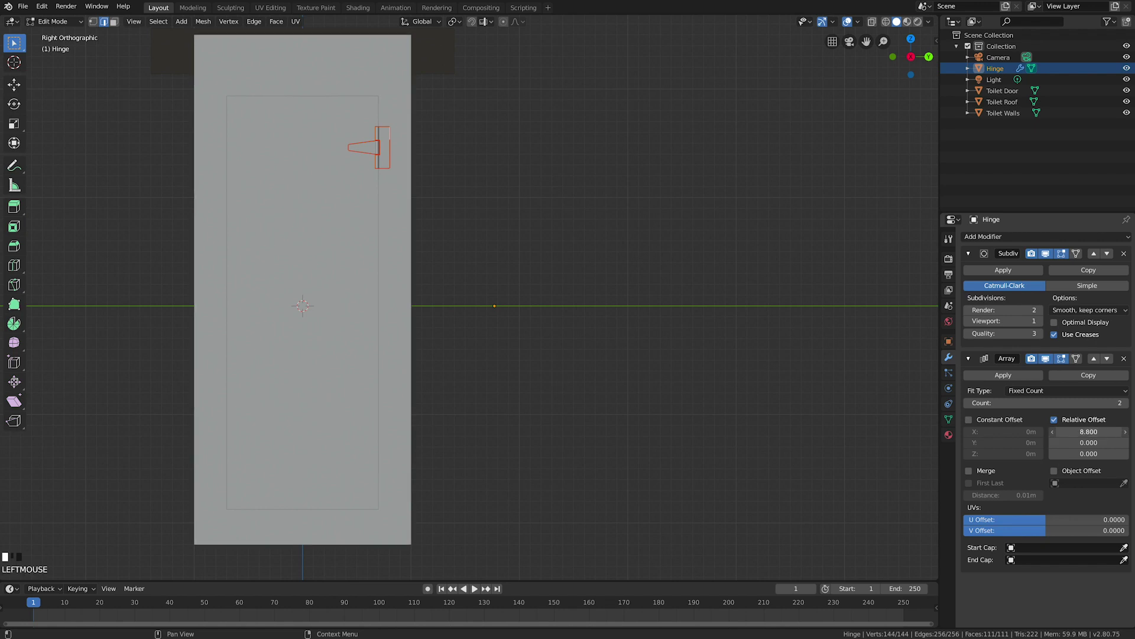
left_click_drag(1089, 431, 1005, 431)
middle_click_drag(667, 296, 632, 308)
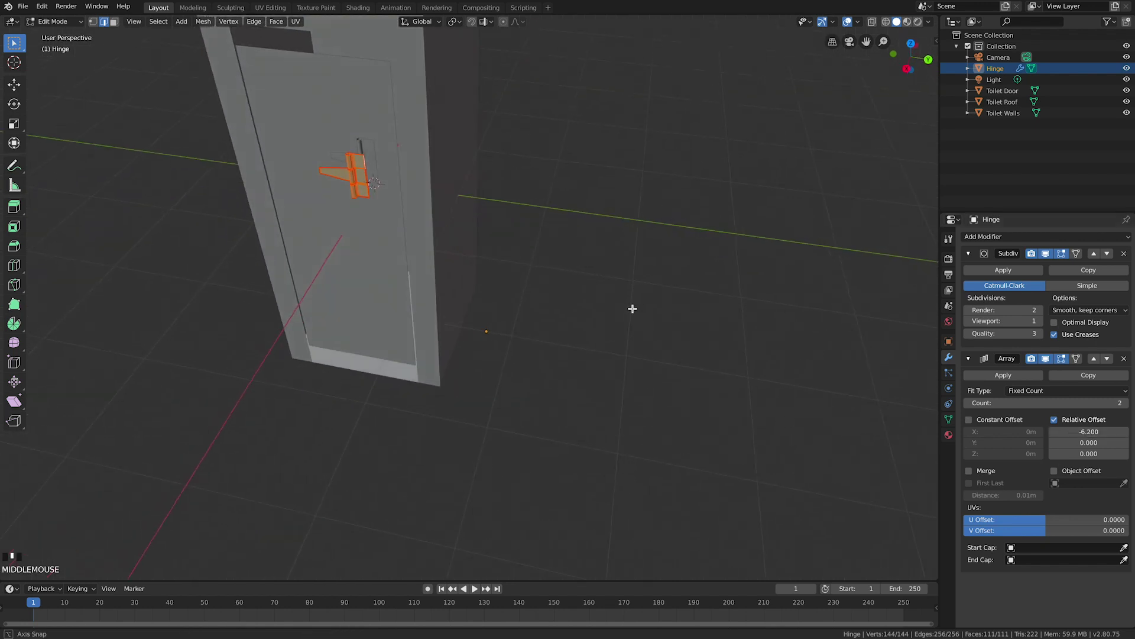
left_click_drag(1089, 432, 1100, 432)
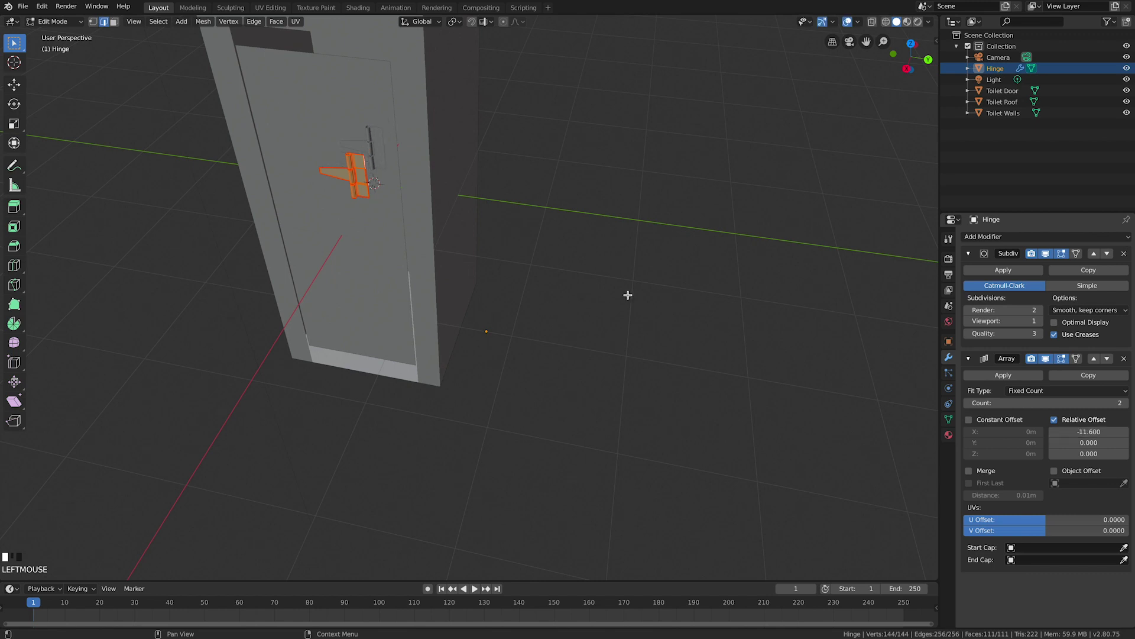
left_click(1104, 432)
type("0")
key("Return")
middle_click_drag(687, 360, 909, 79)
Step: From the Back Ortho view, slide the hinge onto the door's edge
left_click(917, 63)
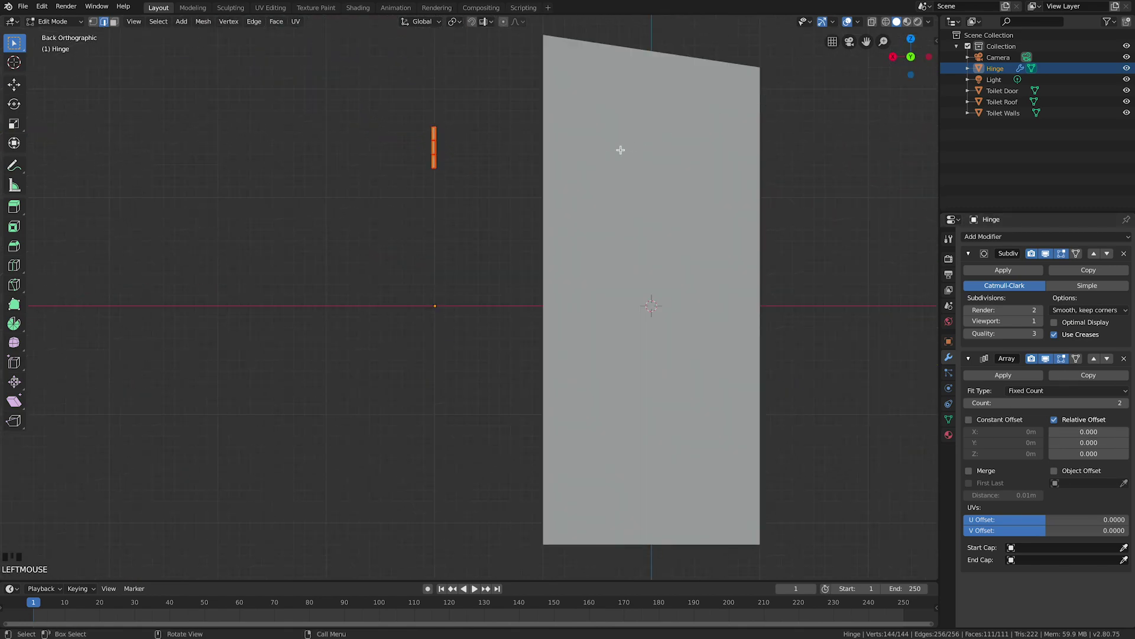
key("g")
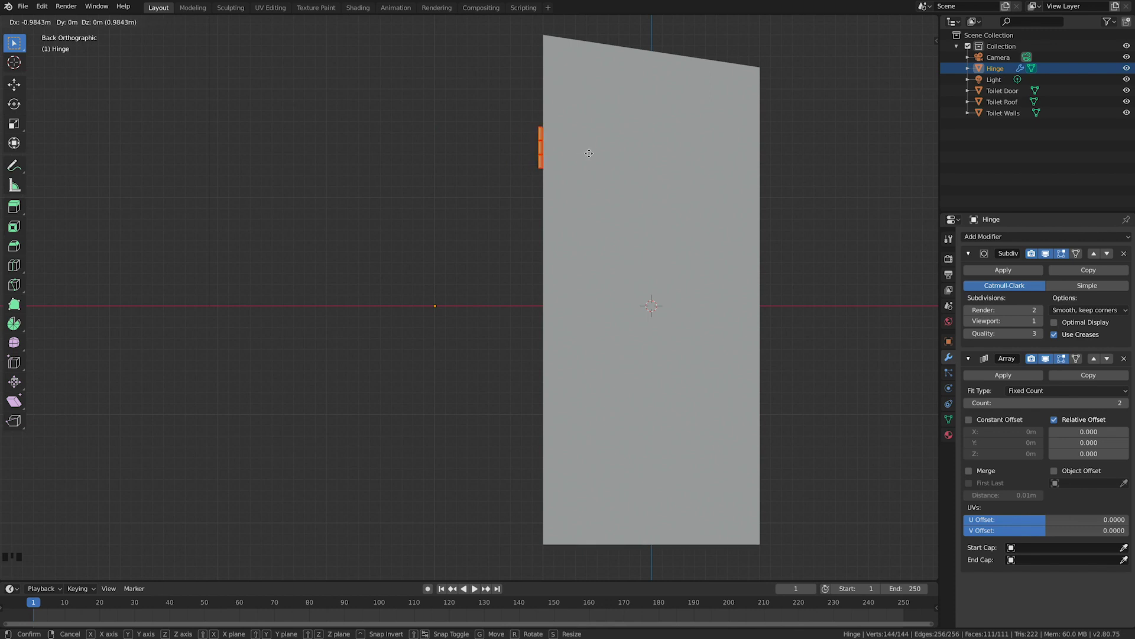
left_click(588, 153)
scroll(565, 144, "up", 3)
middle_click_drag(562, 142, 634, 276, "shift")
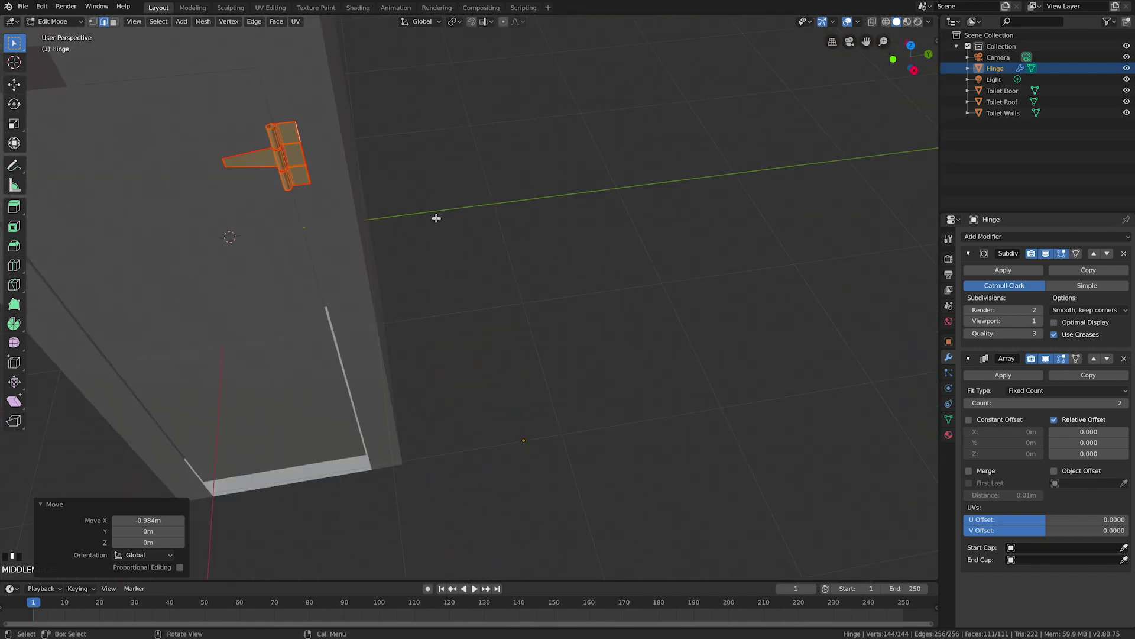
middle_click_drag(435, 218, 402, 177)
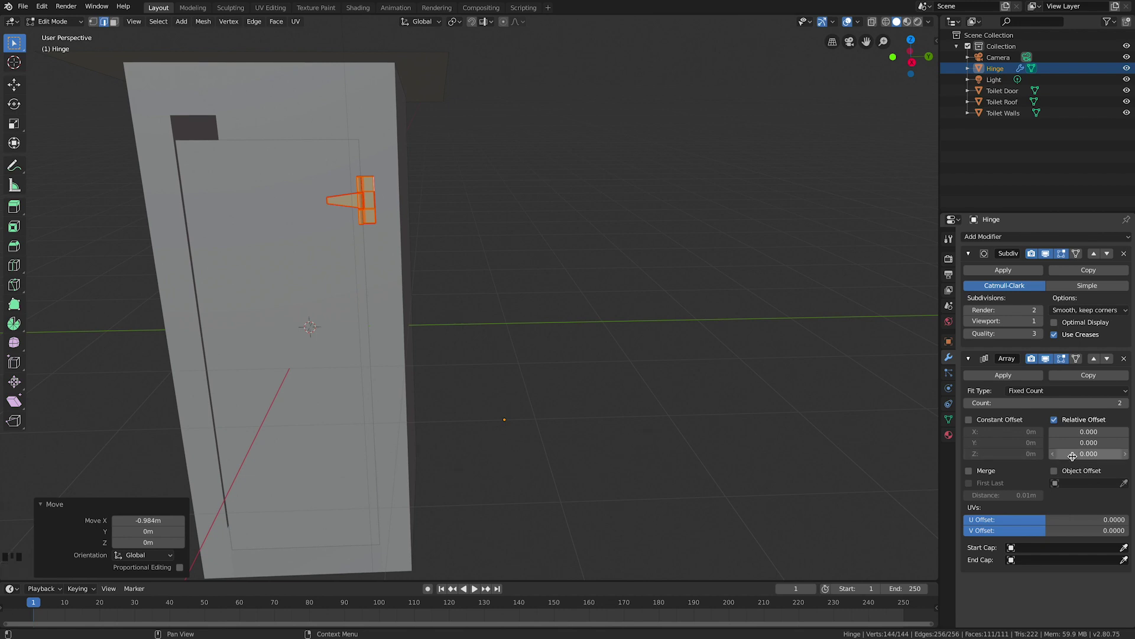
Step: Set the Array relative Z offset to -6.8 so the second hinge sits low on the door
left_click_drag(1088, 453, 1059, 453)
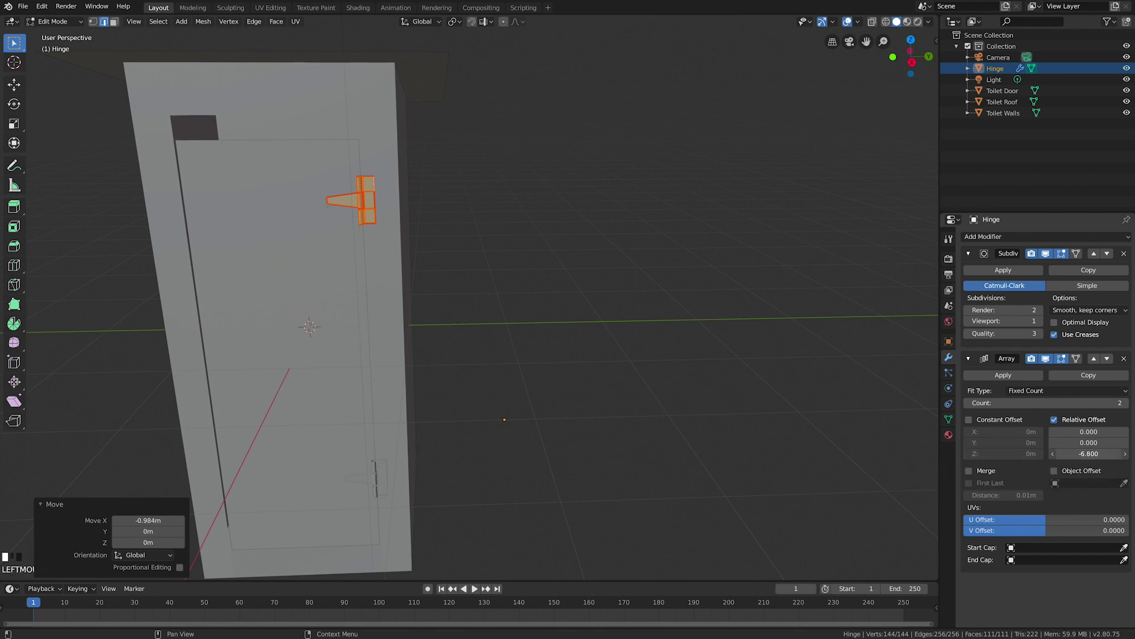
middle_click_drag(370, 414, 421, 380)
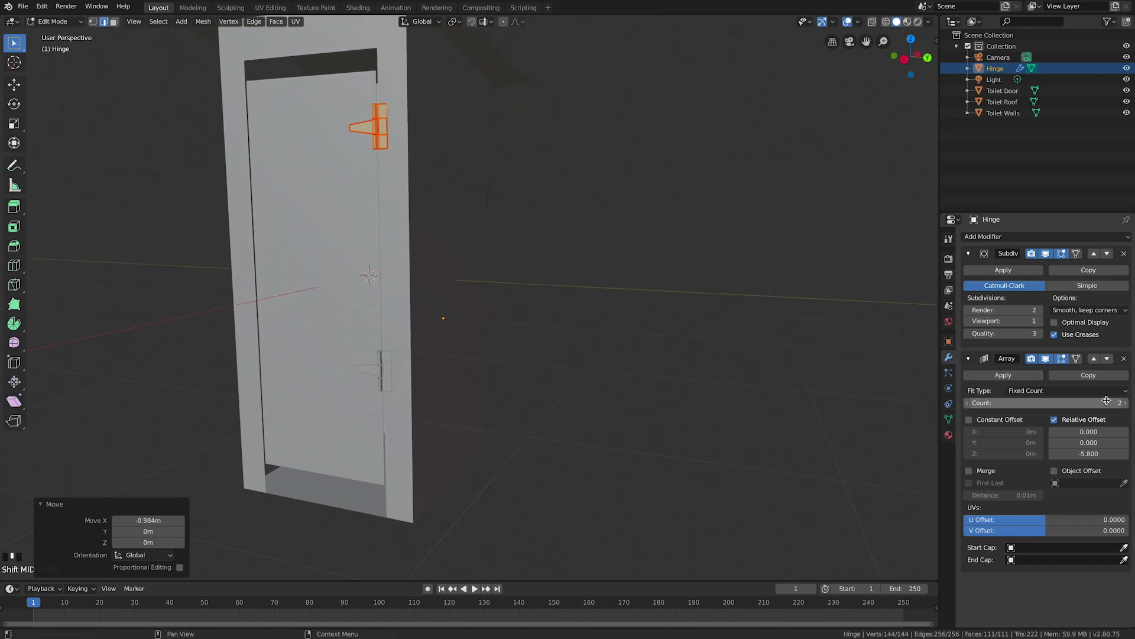
left_click(1089, 453)
left_click_drag(1088, 454, 1053, 454)
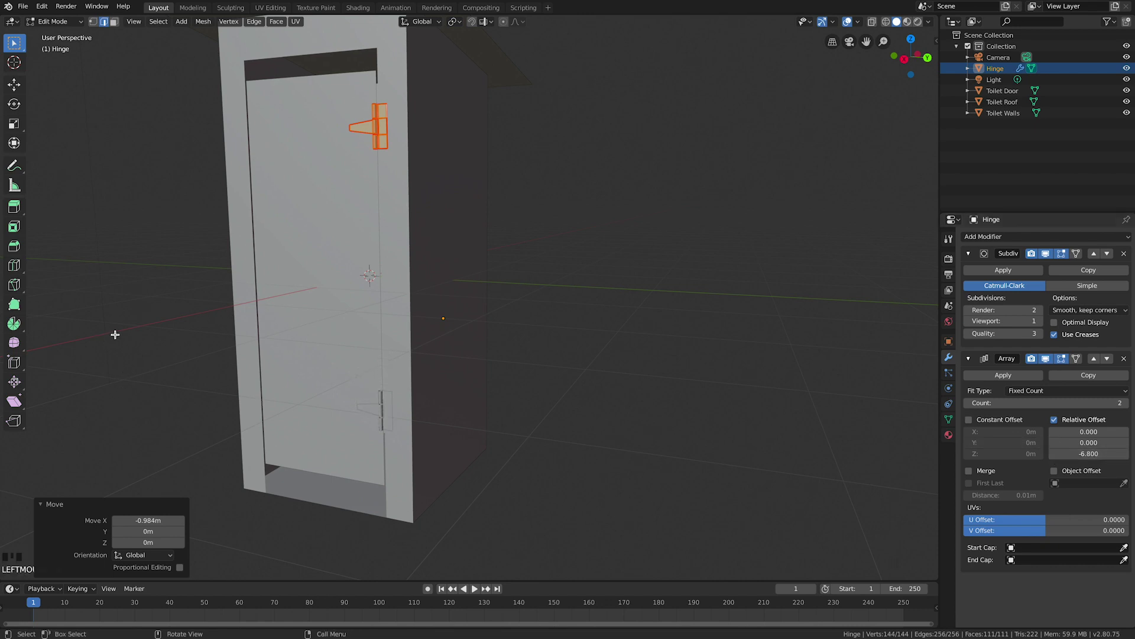
middle_click_drag(114, 331, 324, 329)
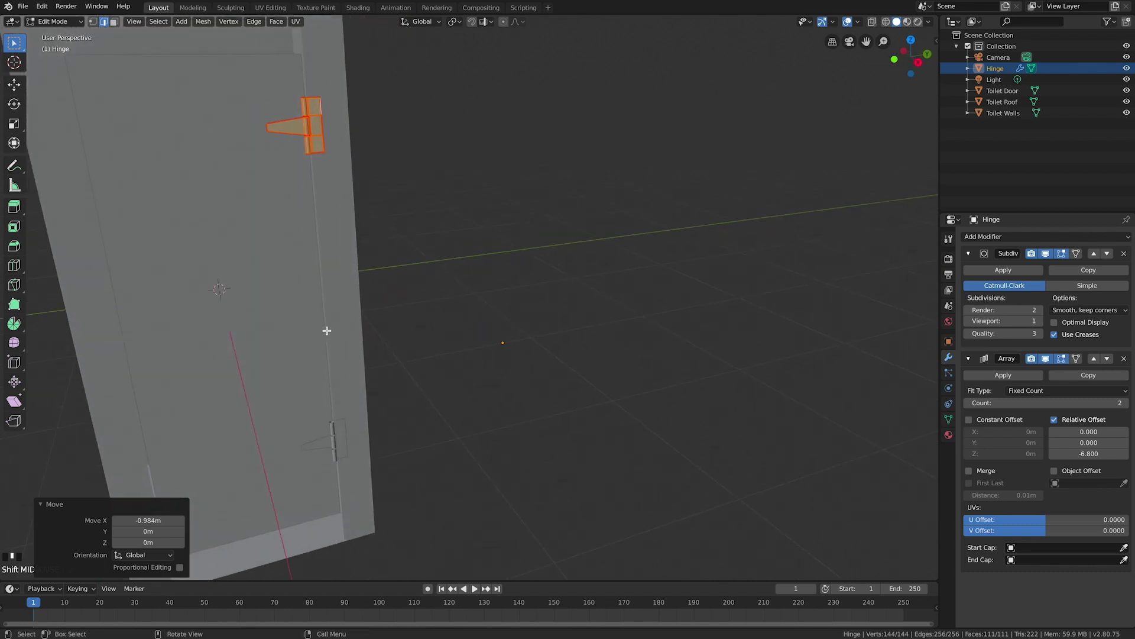
scroll(345, 271, "up", 2)
middle_click_drag(345, 271, 437, 303, "shift")
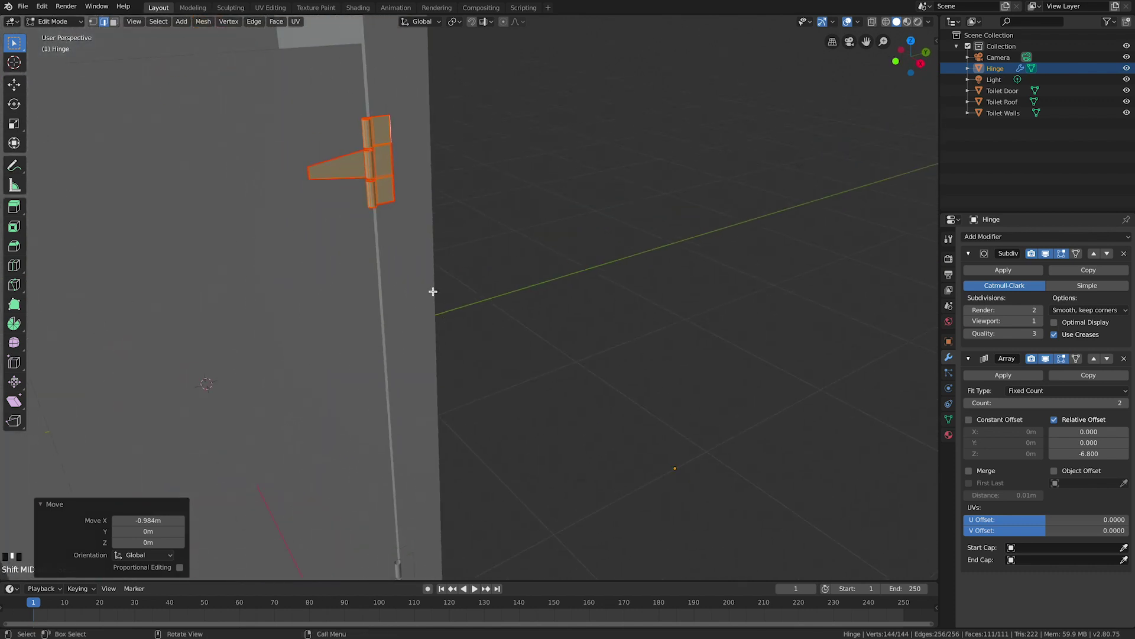
Step: Switch between Object and Edit Mode while framing the hinge close up
key("Tab")
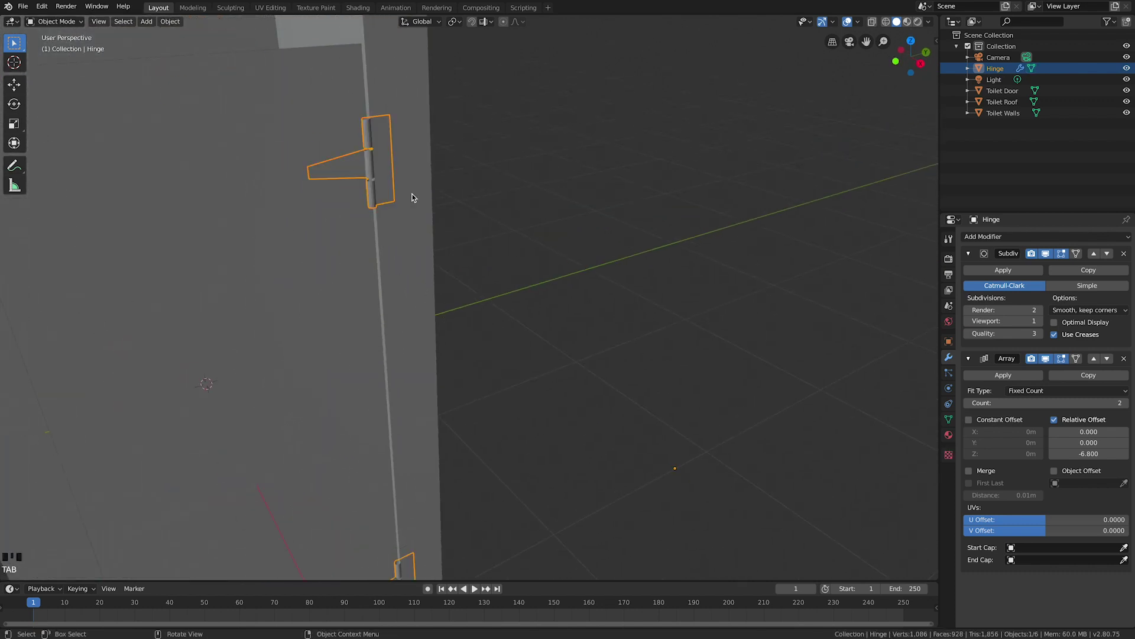
key("Tab")
scroll(380, 152, "up", 2)
middle_click_drag(381, 152, 476, 296, "shift")
scroll(478, 296, "up", 1)
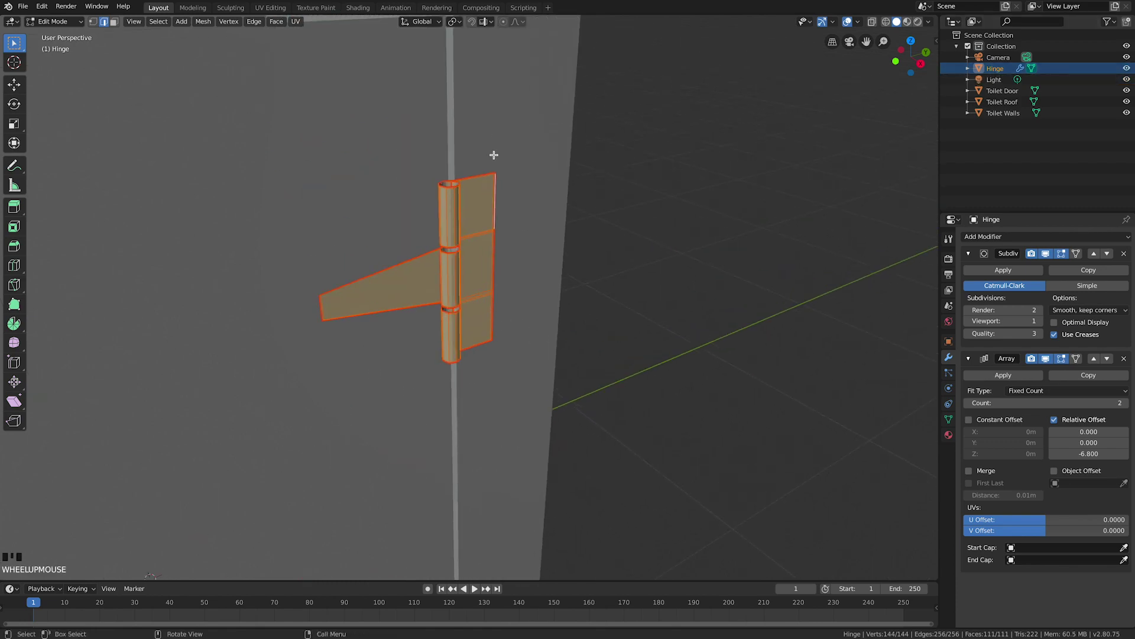
middle_click_drag(428, 264, 454, 239)
scroll(366, 185, "up", 2)
middle_click_drag(366, 185, 338, 187, "shift")
key("Tab")
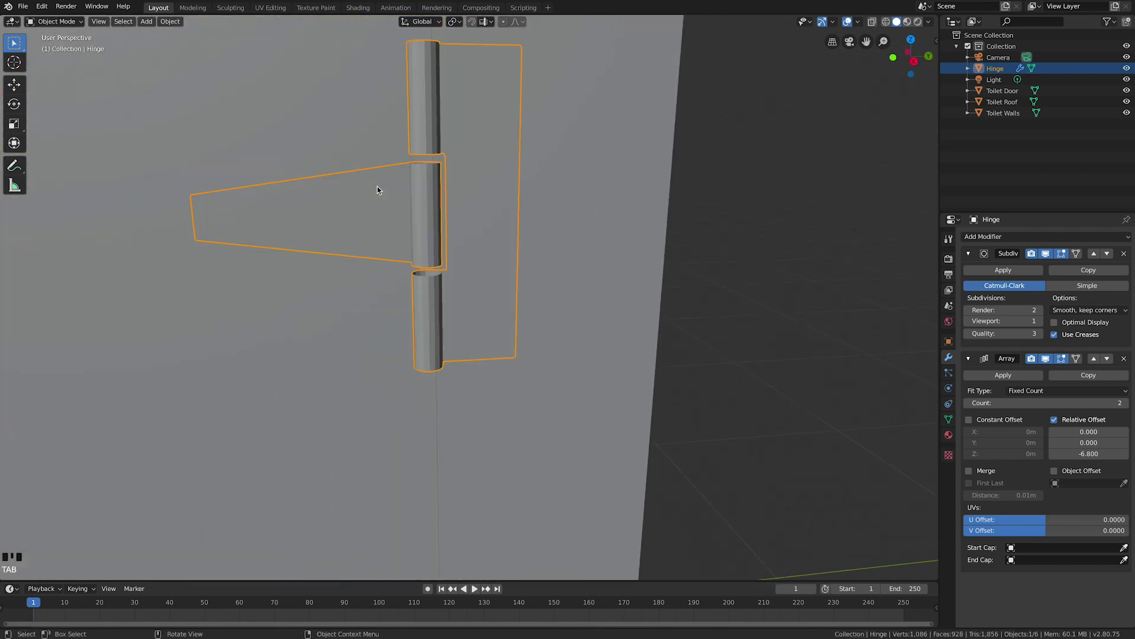
key("Tab")
Step: Narrow the selection to the flap, separate it into Hinge.001, and return to Object Mode
key("ctrl+z")
scroll(561, 241, "down", 10)
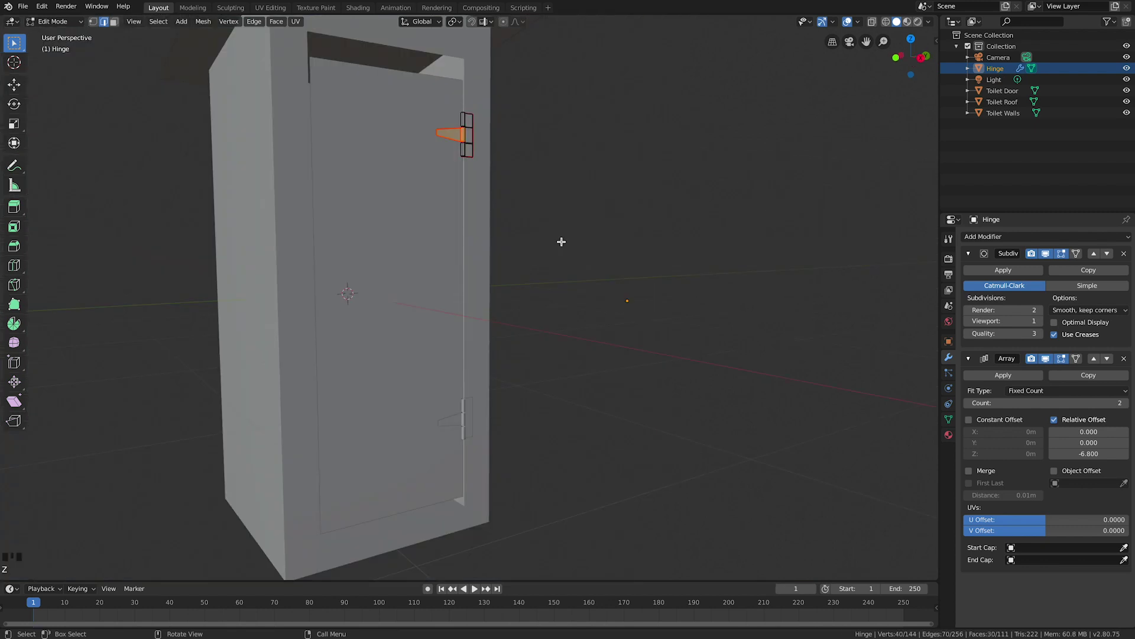
middle_click_drag(567, 242, 560, 248)
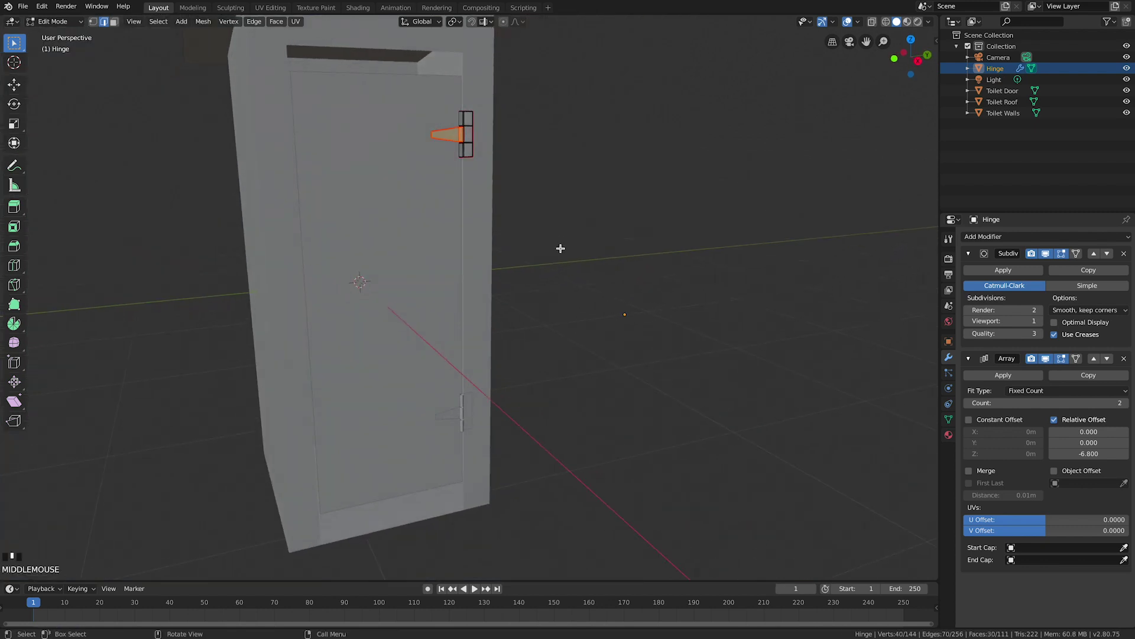
key("p")
left_click(560, 248)
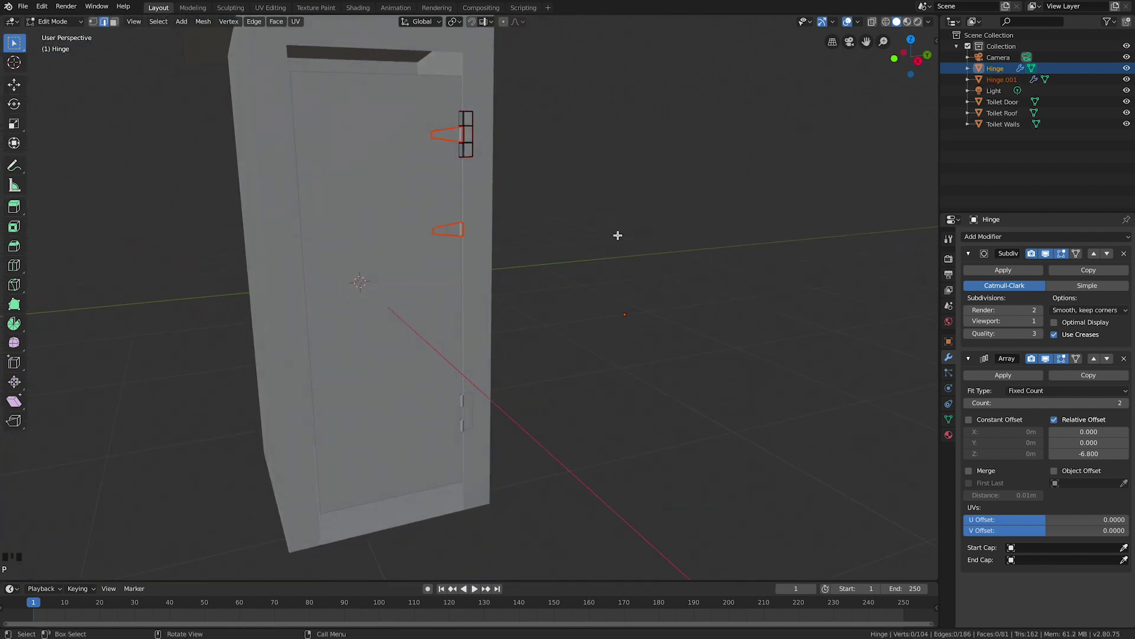
key("Tab")
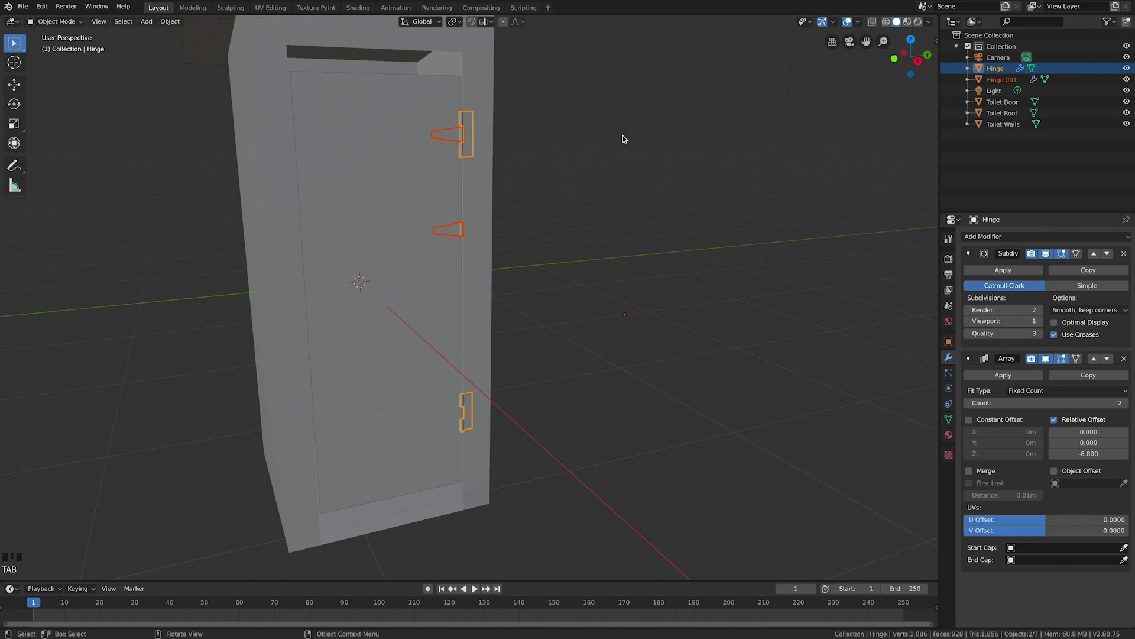
left_click(591, 149)
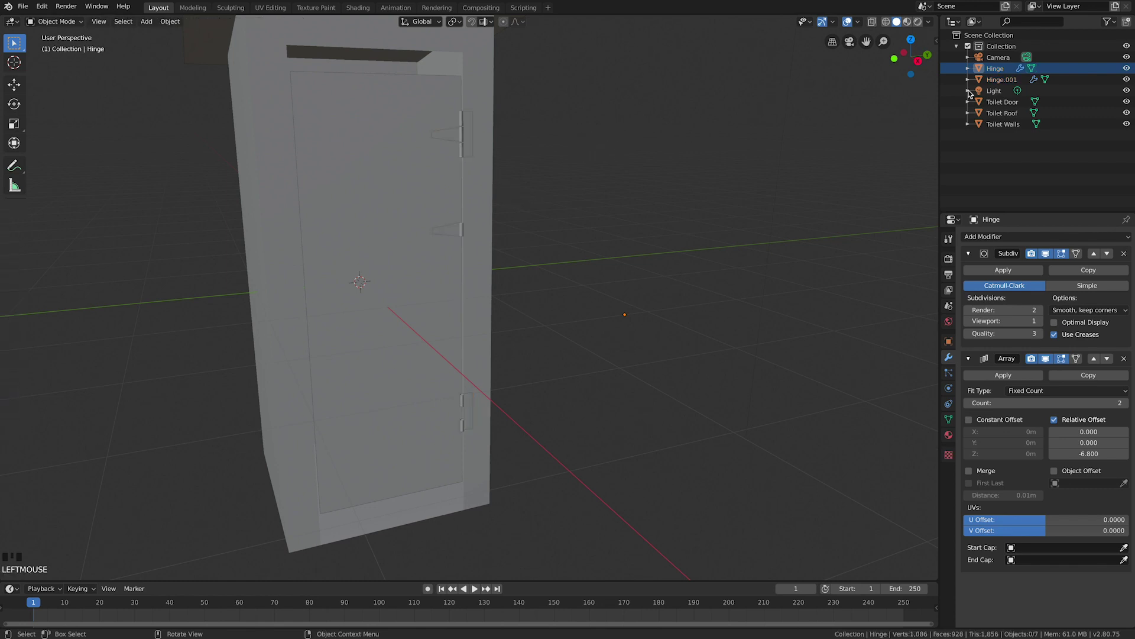
Step: Select Hinge.001 and drag its Array relative Z offset to about -21.5
left_click(1005, 79)
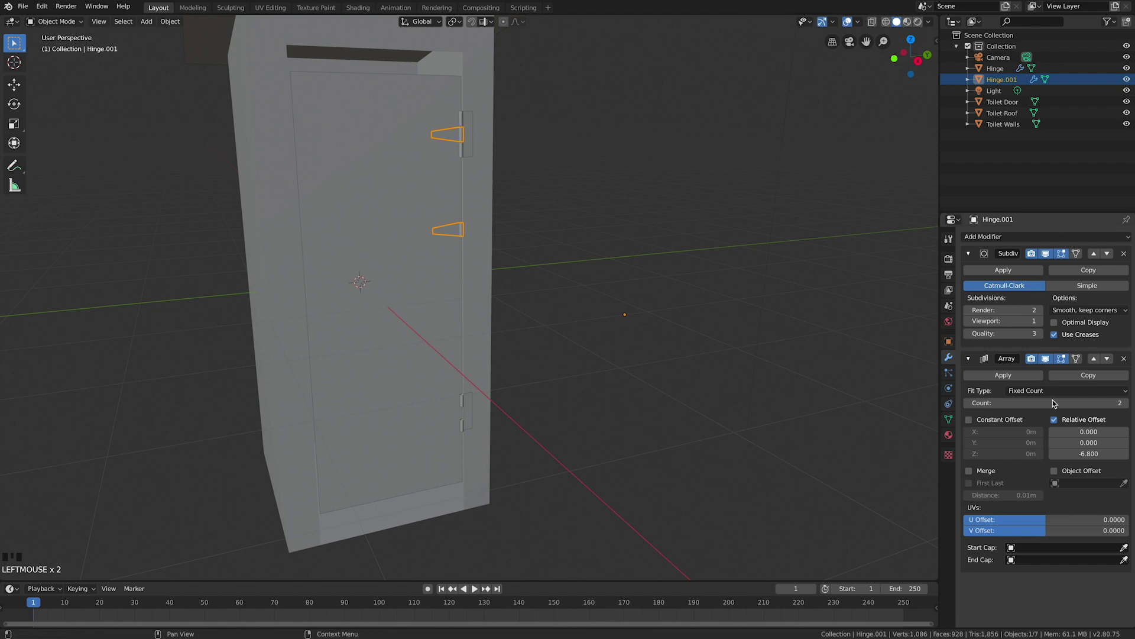
left_click_drag(1092, 455, 1011, 454)
scroll(443, 470, "up", 5)
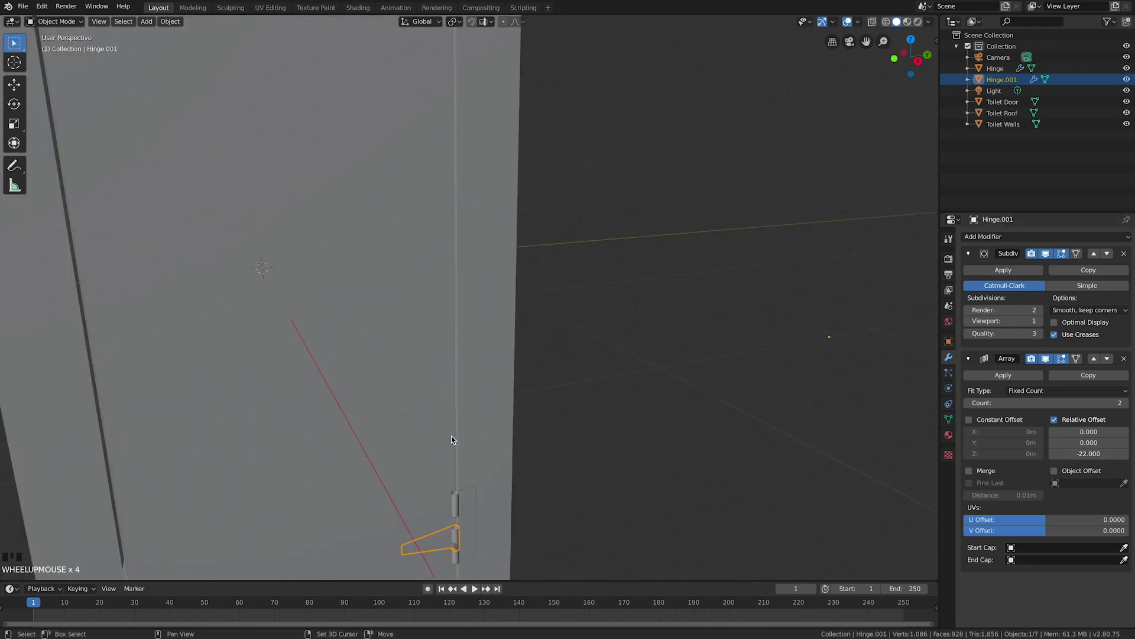
middle_click_drag(452, 436, 434, 331)
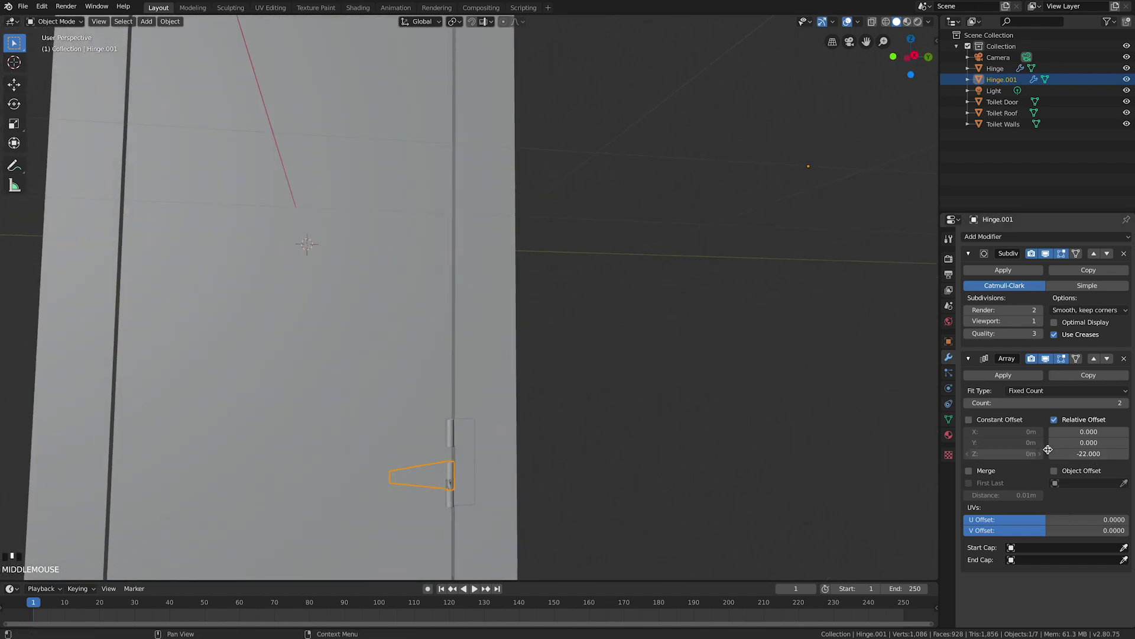
left_click_drag(1064, 454, 1067, 454)
left_click(1125, 454)
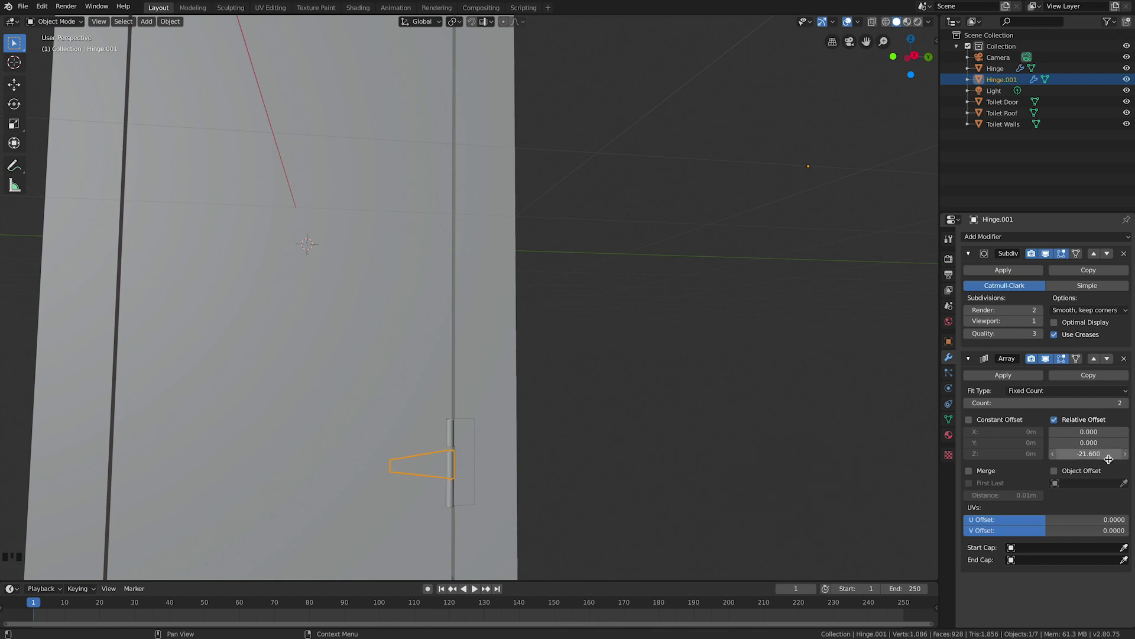
left_click(1125, 454)
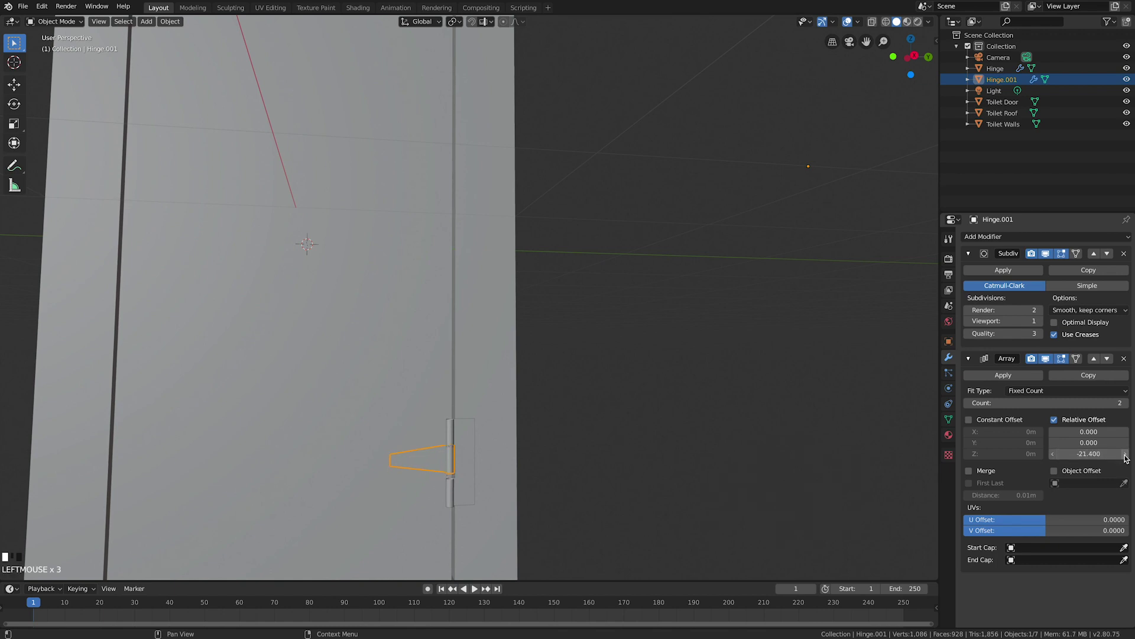
left_click(1052, 453)
middle_click_drag(710, 396, 686, 388)
Step: Set the relative Z offset to exactly -21.550, then add the Toilet Door to the selection
left_click(1094, 453)
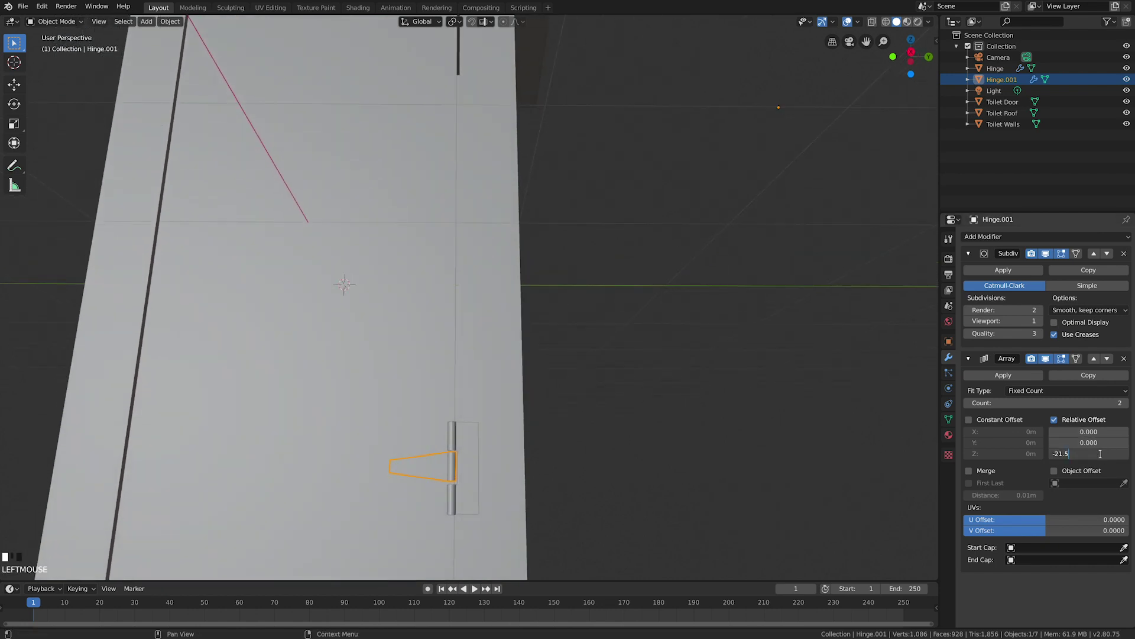
type("5")
key("Return")
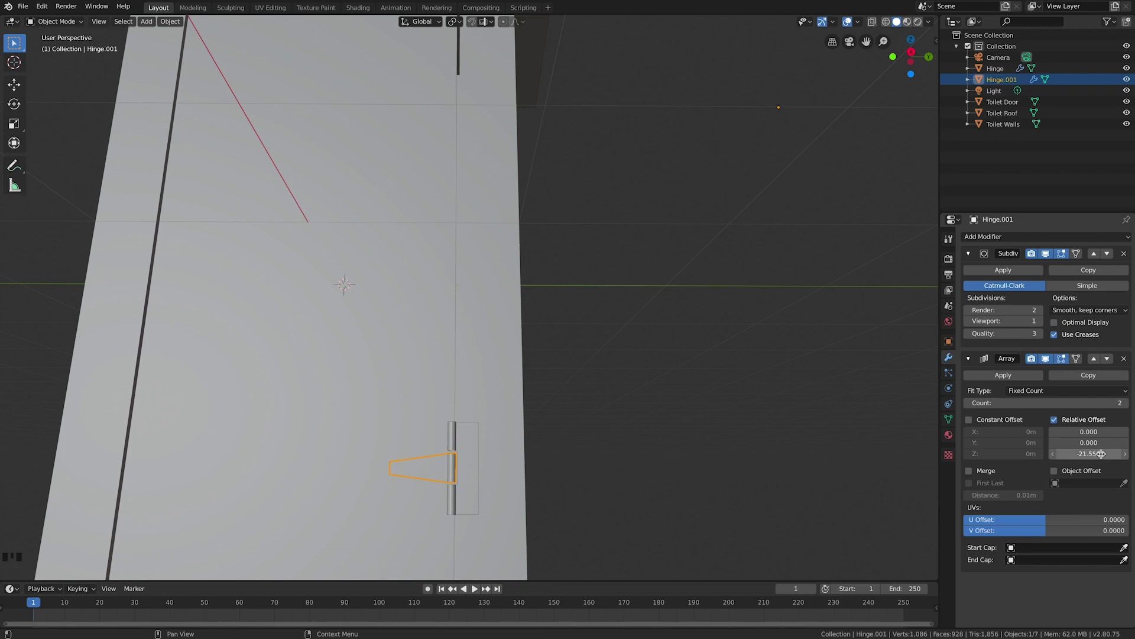
scroll(614, 296, "down", 5)
middle_click_drag(585, 296, 538, 312)
scroll(519, 294, "up", 4)
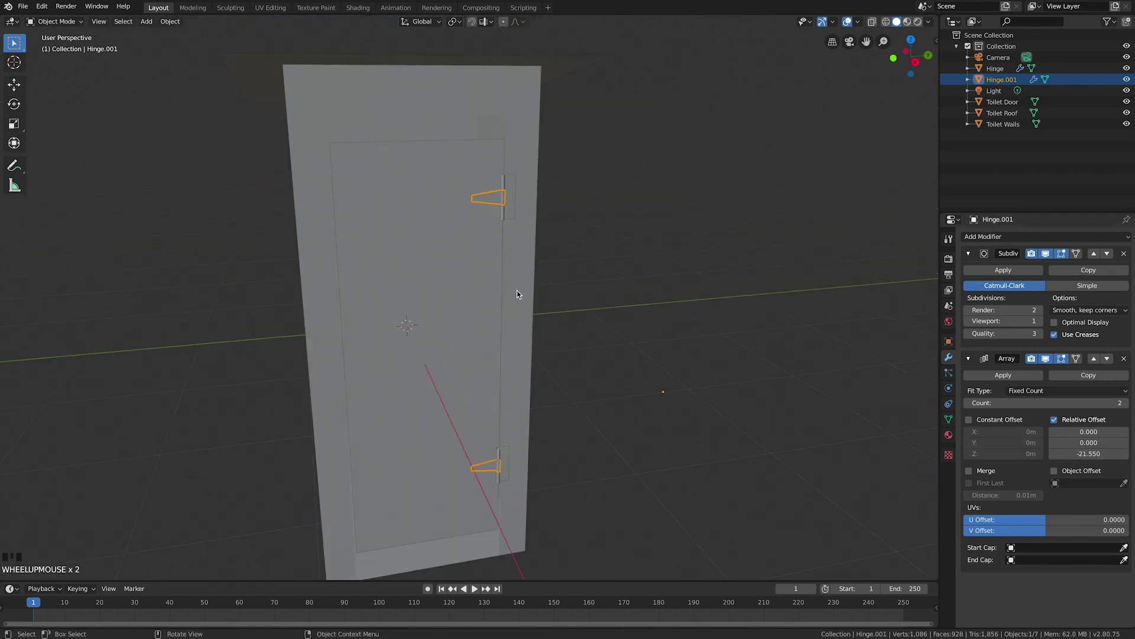
middle_click_drag(528, 390, 534, 391)
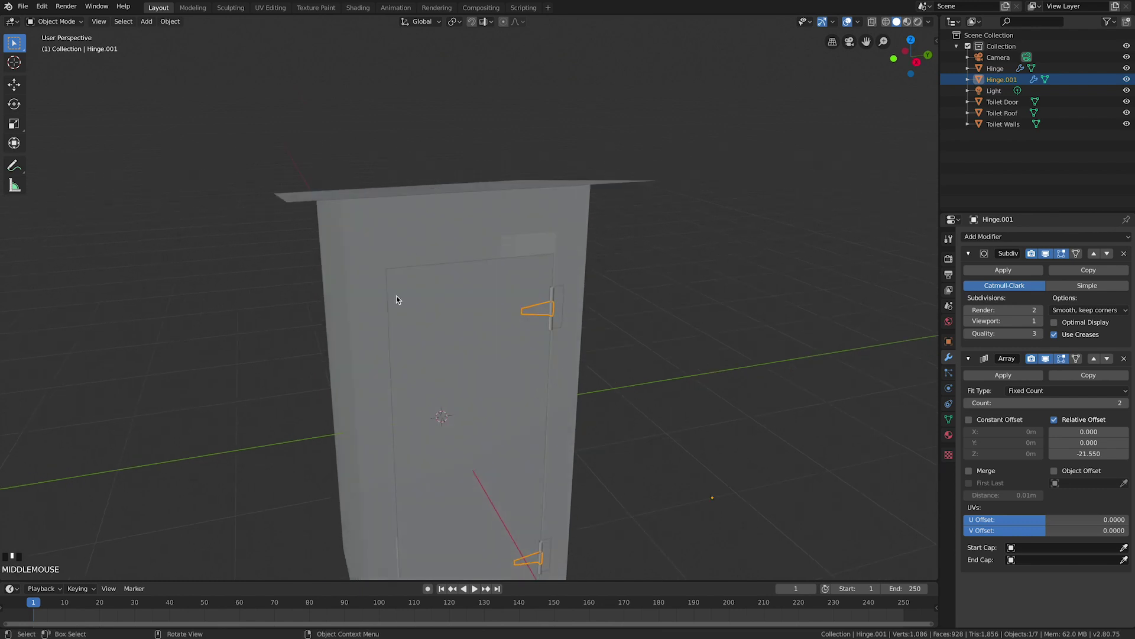
left_click(434, 313, "shift")
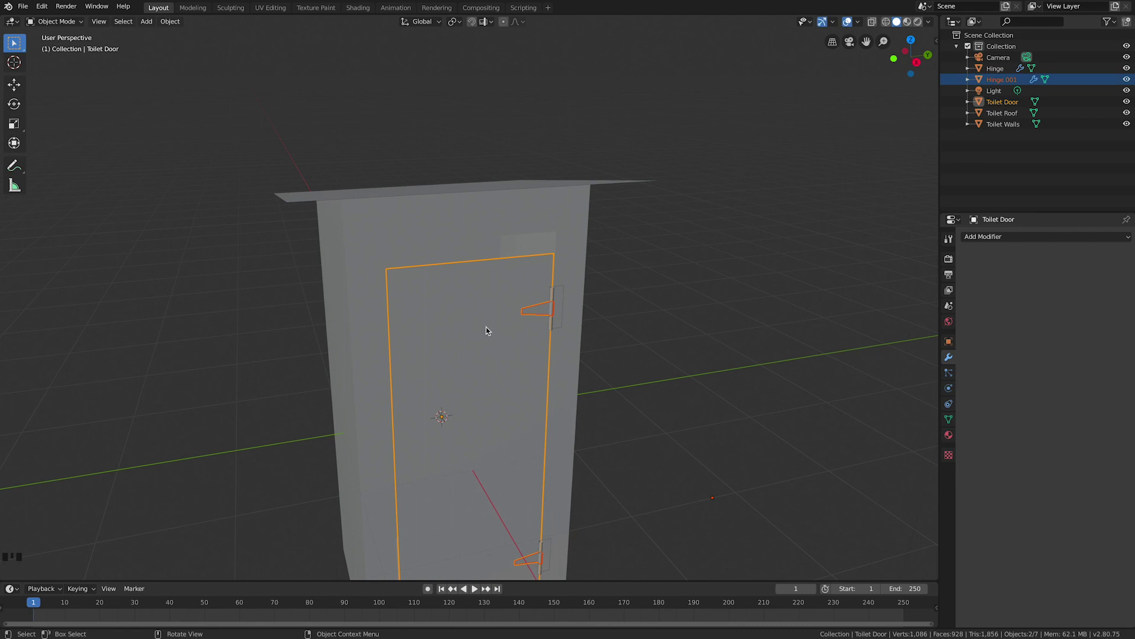
Step: Parent Hinge.001 to the Toilet Door, verify it in the Outliner, and test-move the door
key("ctrl+p")
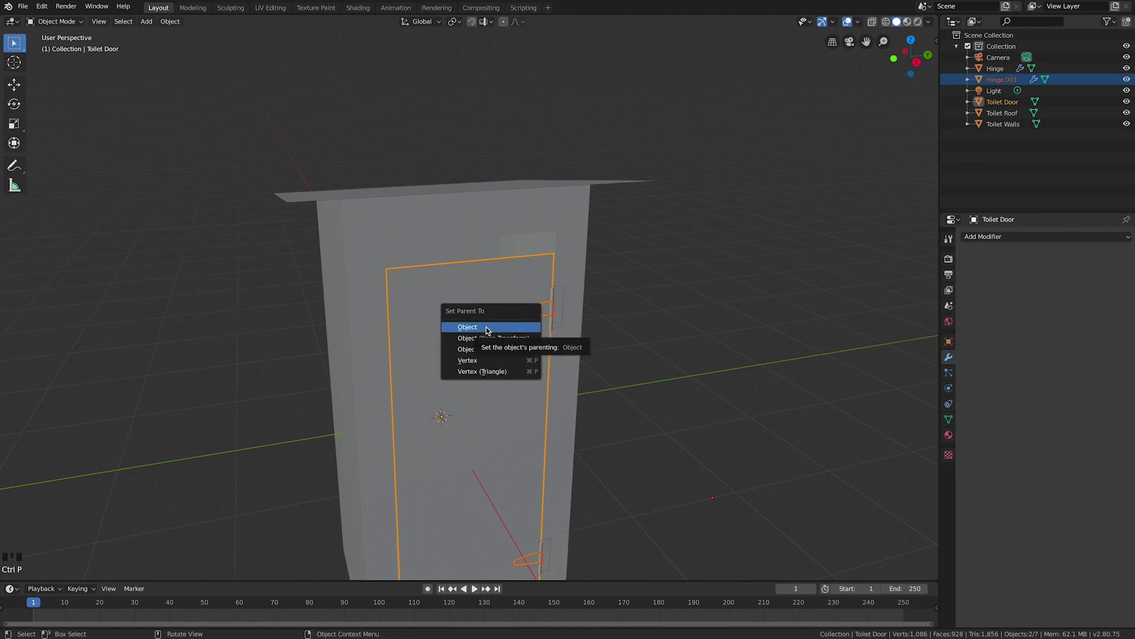
left_click(486, 327)
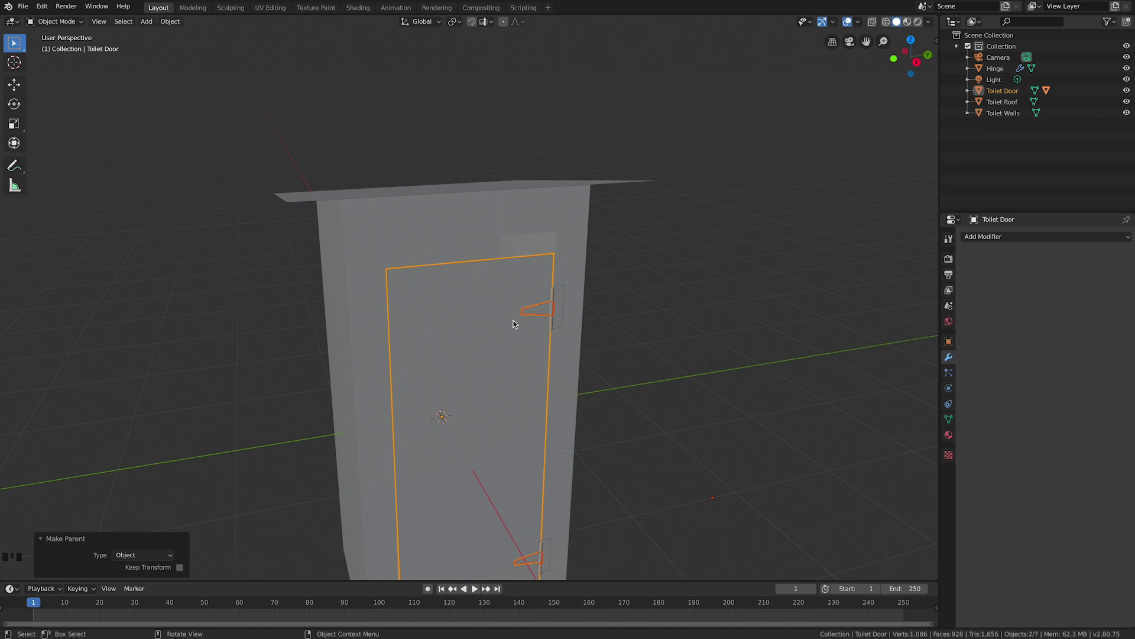
left_click(968, 91)
left_click(1011, 113)
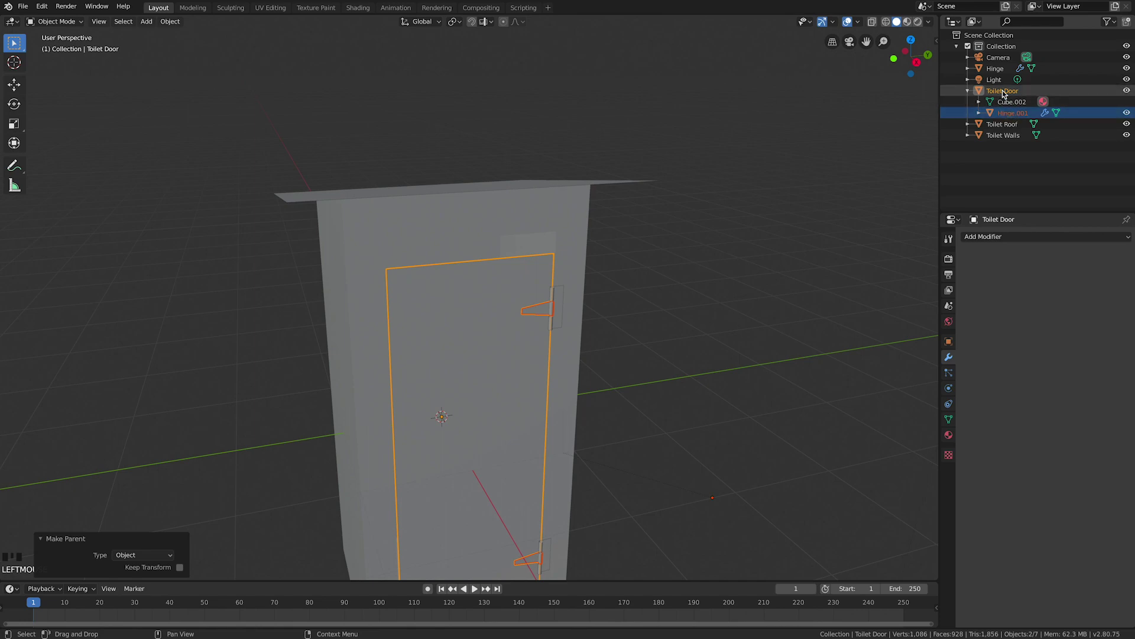
left_click(968, 90)
key("g")
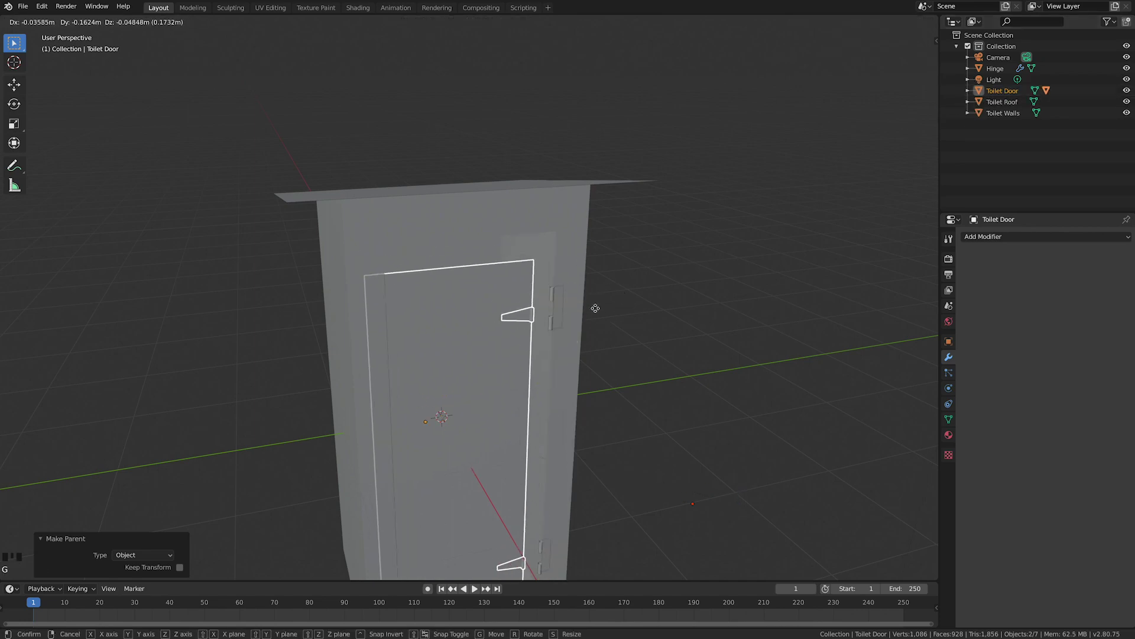
left_click(590, 307)
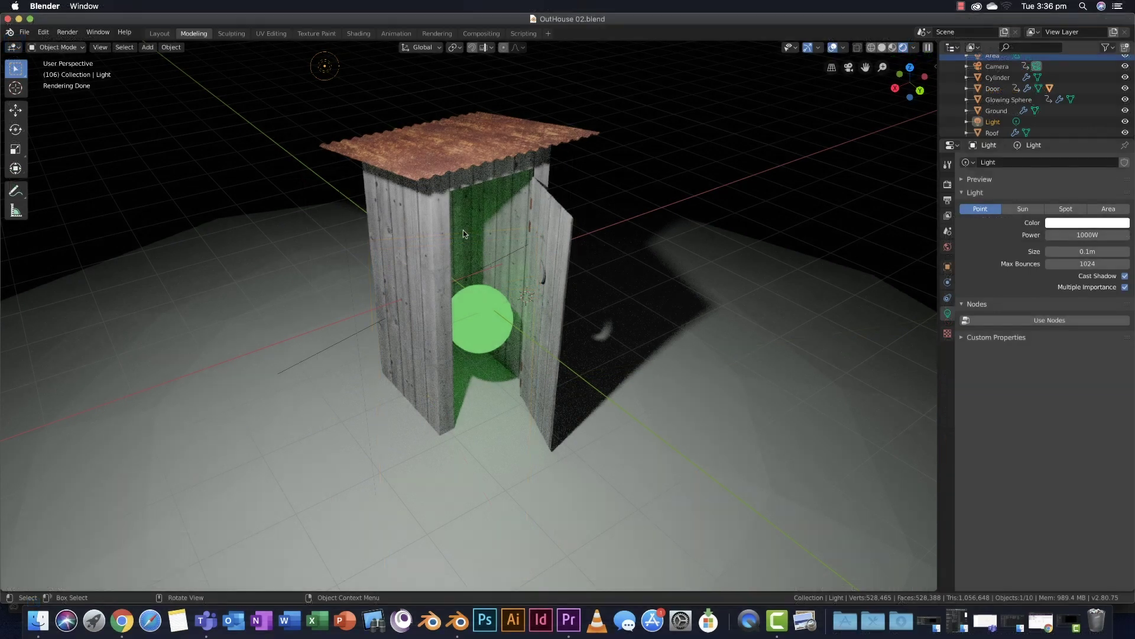